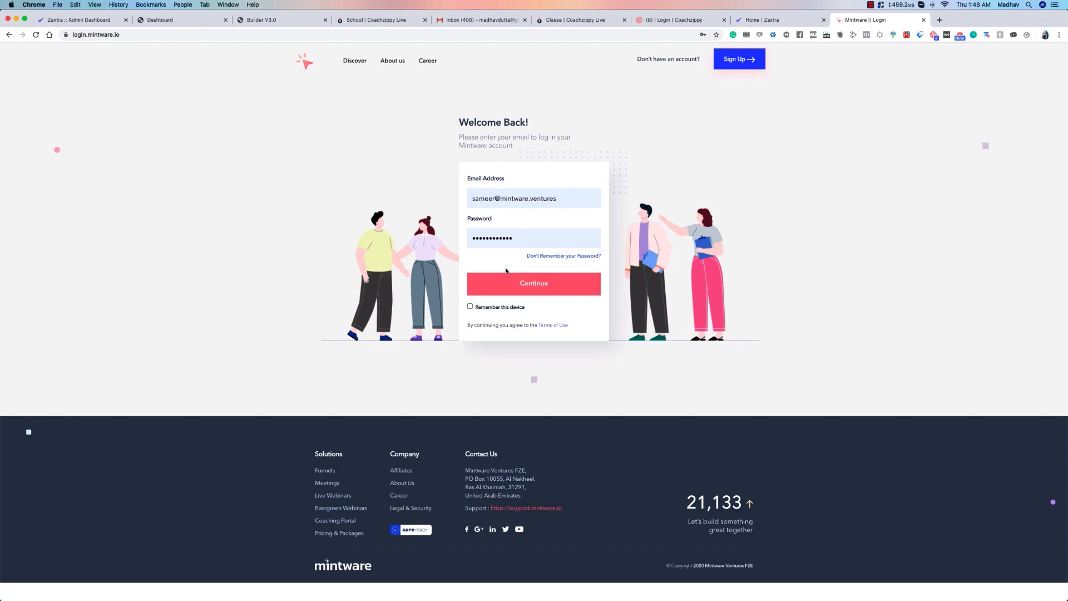
Log in to the Mintware account with the prefilled credentials and open the zkart app.
{"action": "left_click", "coordinate": [547, 281]}
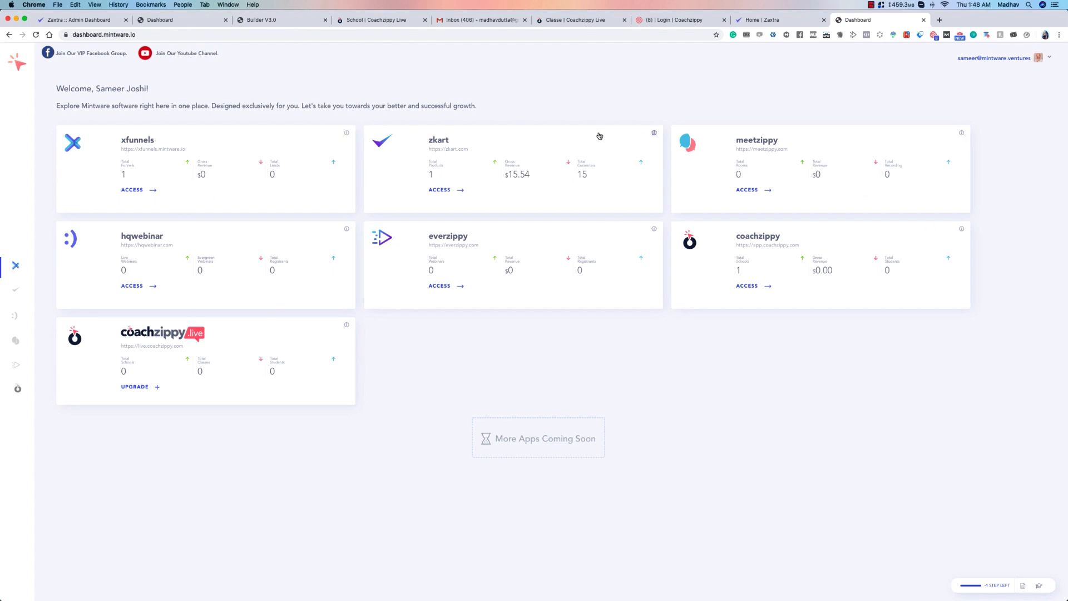
{"action": "left_click", "coordinate": [439, 190]}
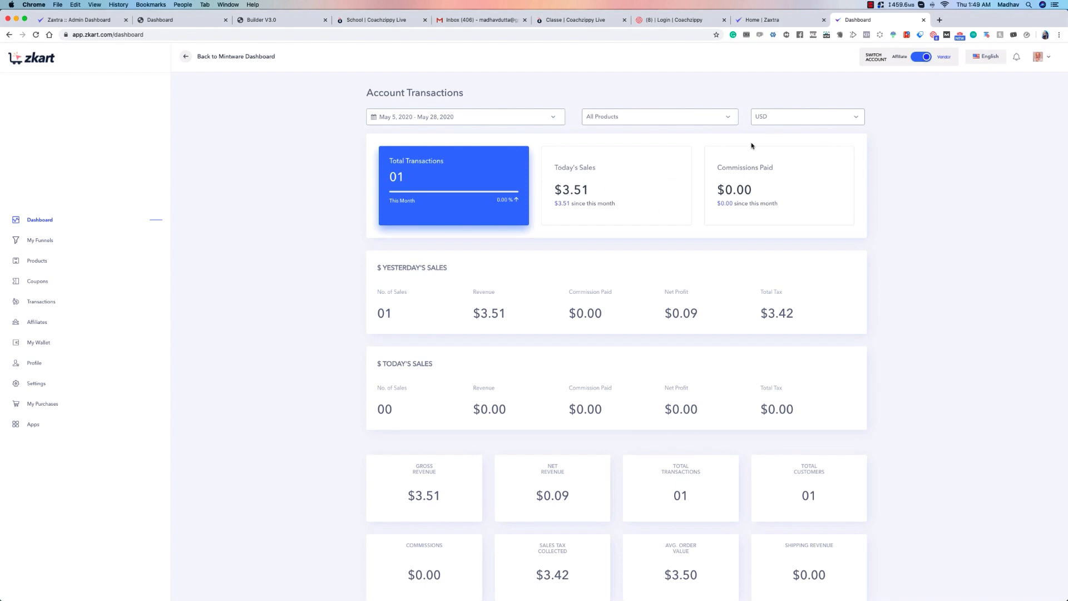
Examine the sales, revenue and refund statistics and the Revenue Snapshot chart on the dashboard.
{"action": "scroll", "coordinate": [490, 174], "scroll_direction": "down", "scroll_amount": 3}
{"action": "scroll", "coordinate": [490, 174], "scroll_direction": "down", "scroll_amount": 4}
{"action": "scroll", "coordinate": [492, 172], "scroll_direction": "up", "scroll_amount": 2}
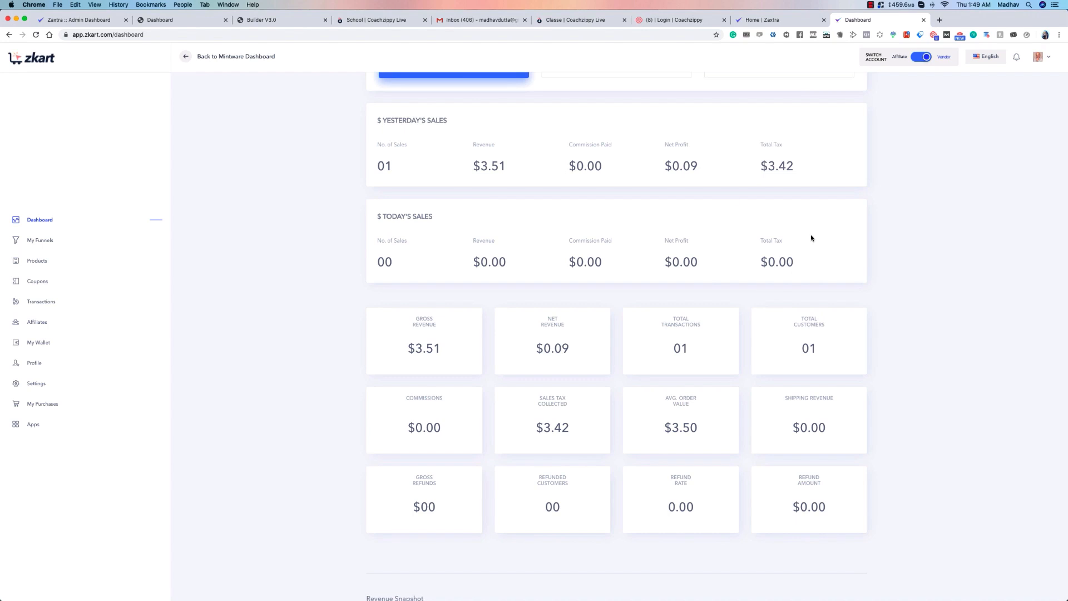
{"action": "scroll", "coordinate": [811, 238], "scroll_direction": "down", "scroll_amount": 3}
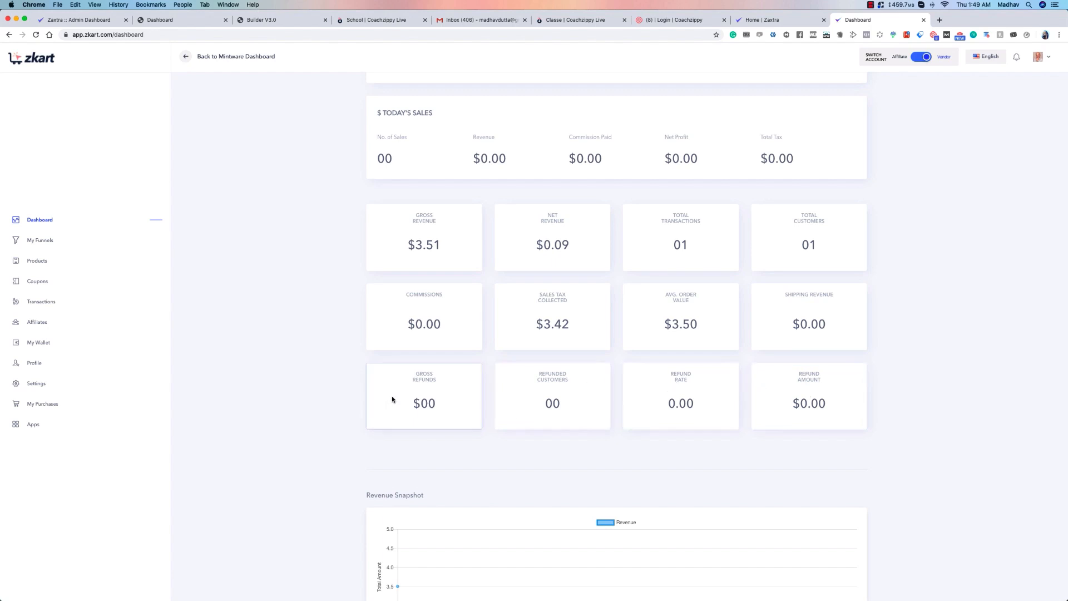
{"action": "scroll", "coordinate": [392, 399], "scroll_direction": "down", "scroll_amount": 3}
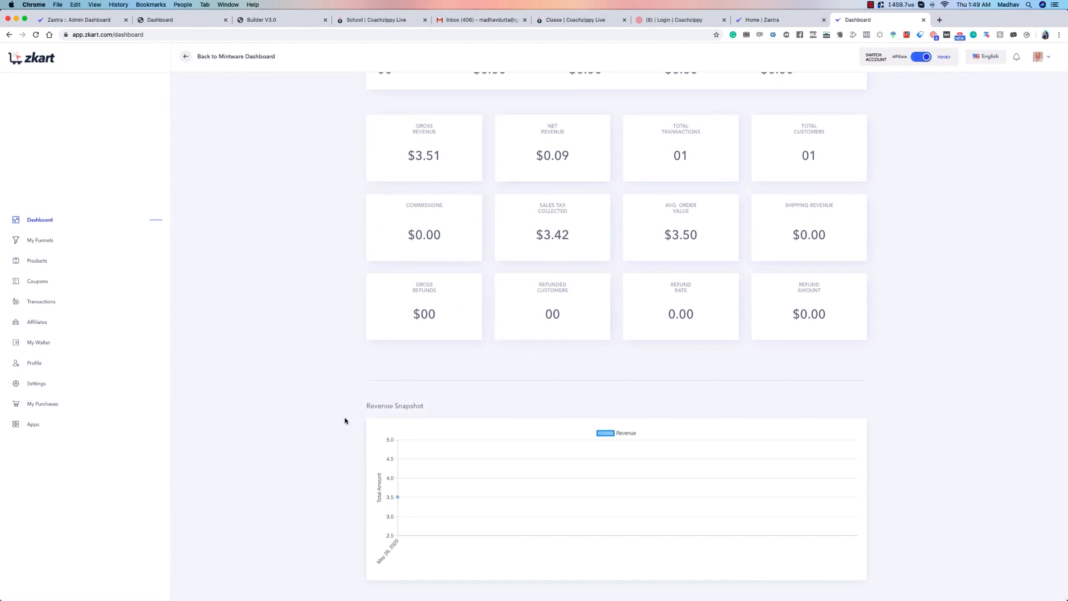
{"action": "mouse_move", "coordinate": [398, 499]}
{"action": "scroll", "coordinate": [906, 426], "scroll_direction": "up", "scroll_amount": 6}
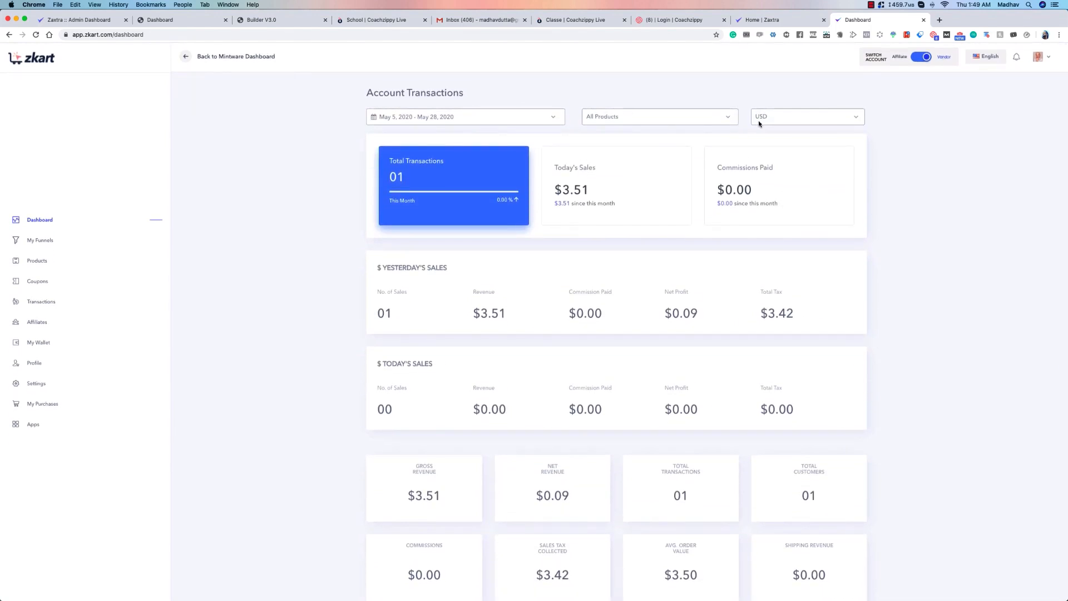
Check which currencies the account transactions can be shown in.
{"action": "left_click", "coordinate": [849, 119]}
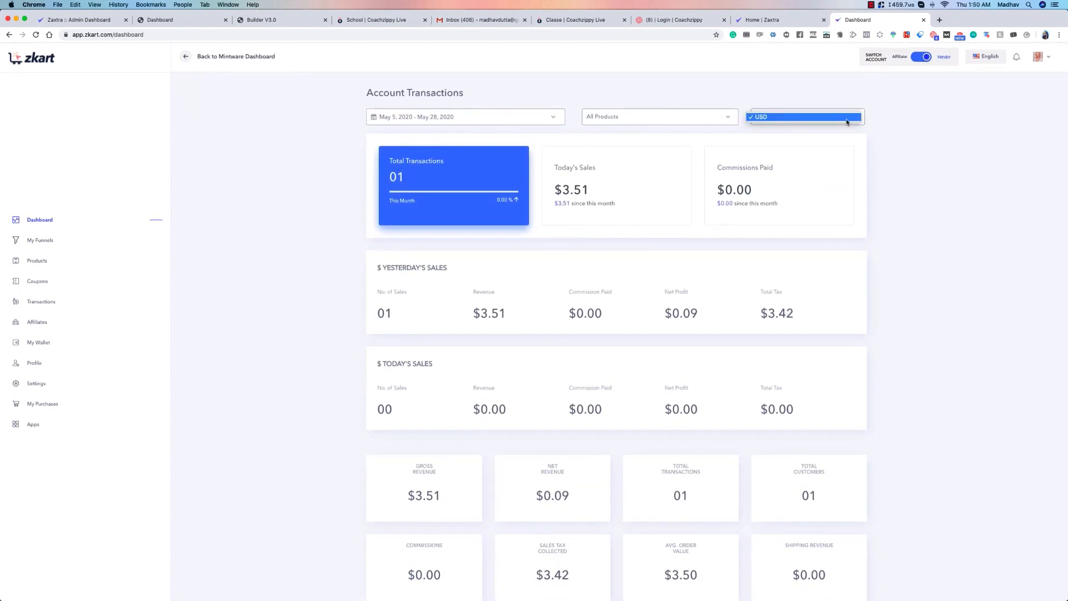
{"action": "left_click", "coordinate": [894, 122]}
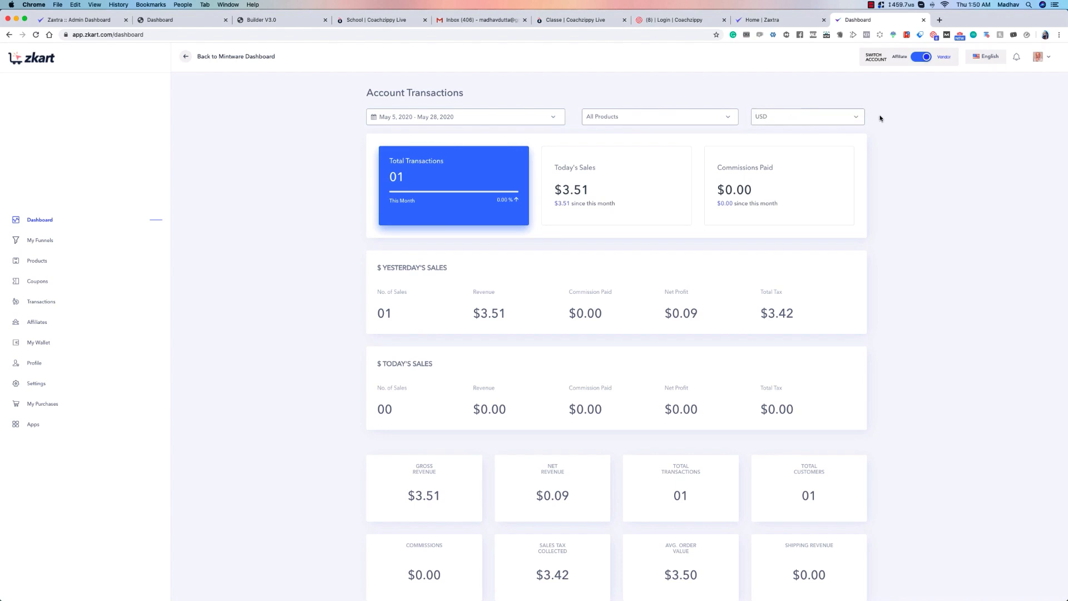
{"action": "left_click", "coordinate": [848, 117]}
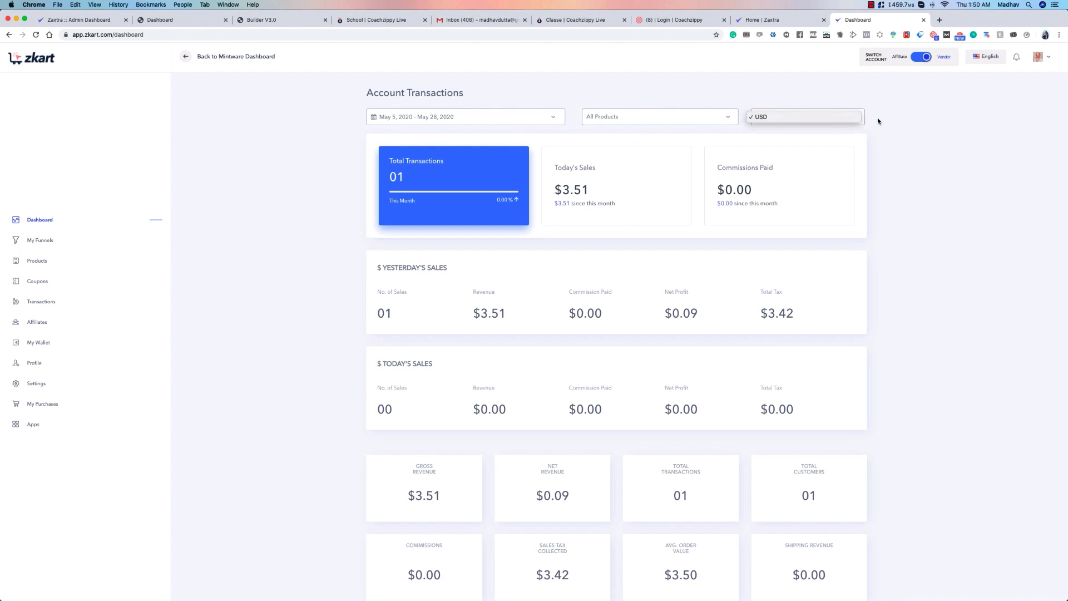
{"action": "left_click", "coordinate": [877, 118]}
Filter the account transactions to All Recurring products and review the statistics.
{"action": "left_click", "coordinate": [703, 118]}
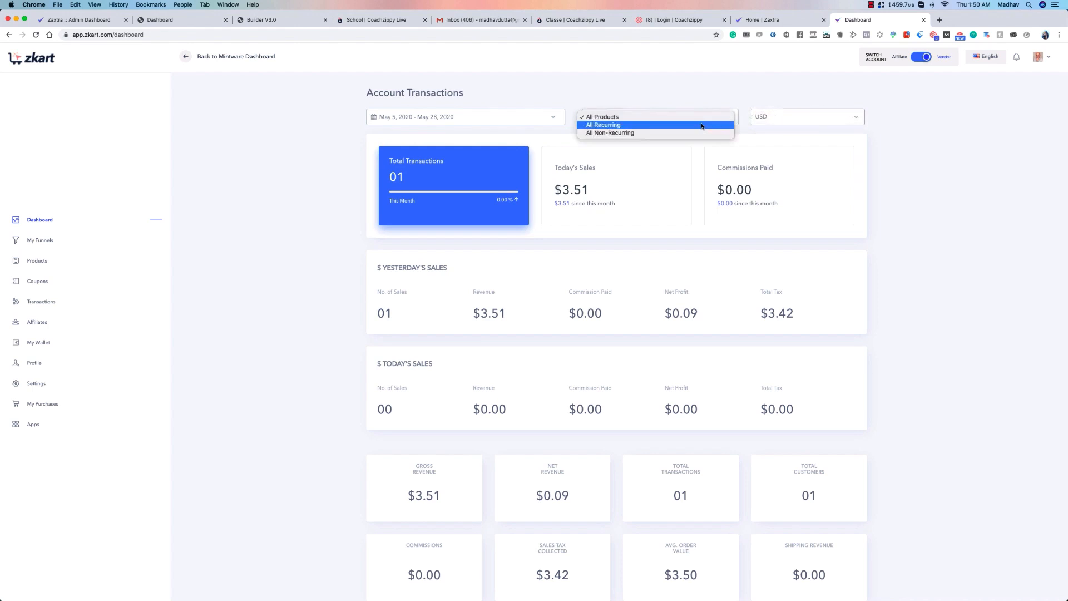
{"action": "left_click", "coordinate": [647, 131]}
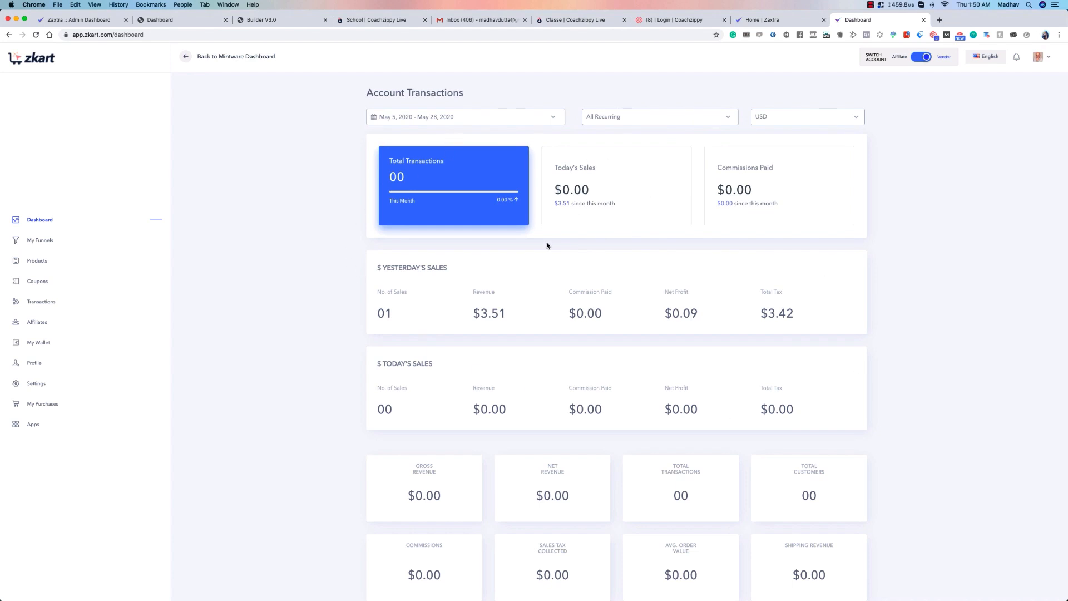
{"action": "scroll", "coordinate": [547, 245], "scroll_direction": "down", "scroll_amount": 5}
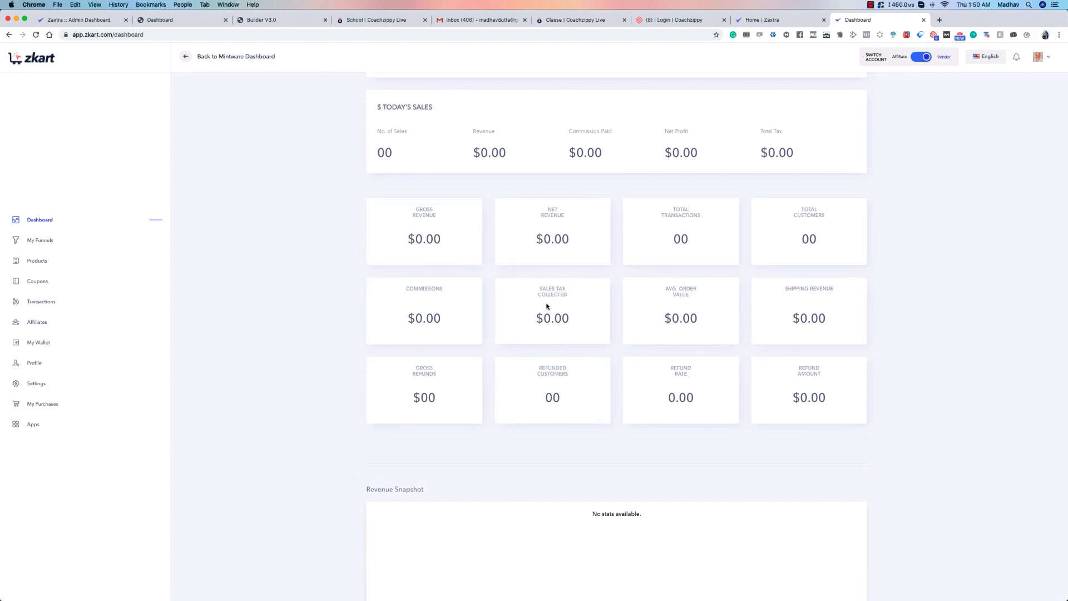
{"action": "scroll", "coordinate": [547, 306], "scroll_direction": "up", "scroll_amount": 5}
Switch the transactions filter to All Non-Recurring products and review the figures and revenue chart.
{"action": "left_click", "coordinate": [627, 116]}
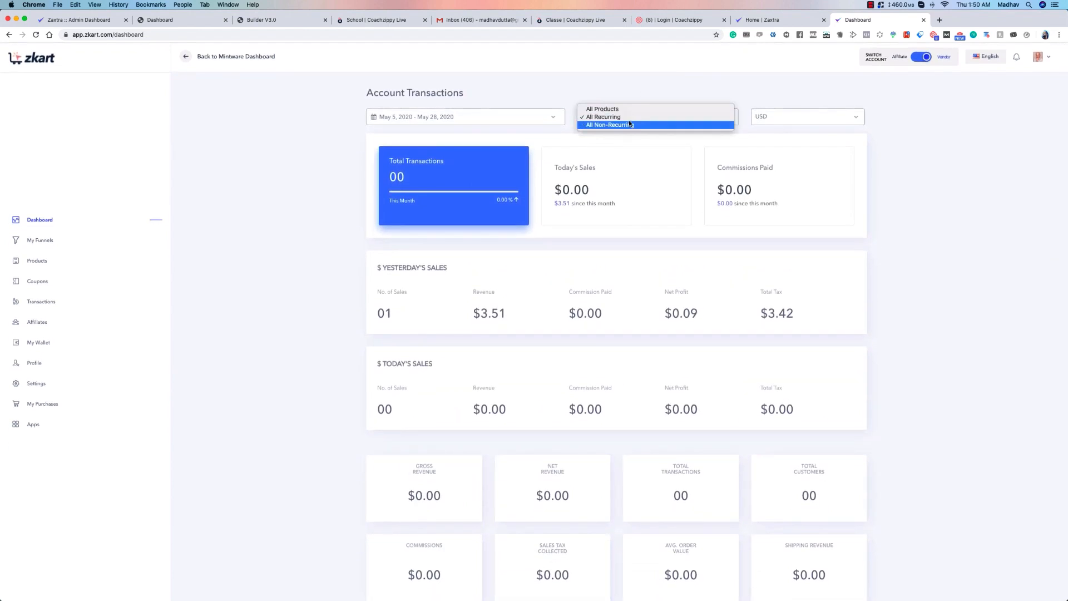
{"action": "left_click", "coordinate": [629, 125]}
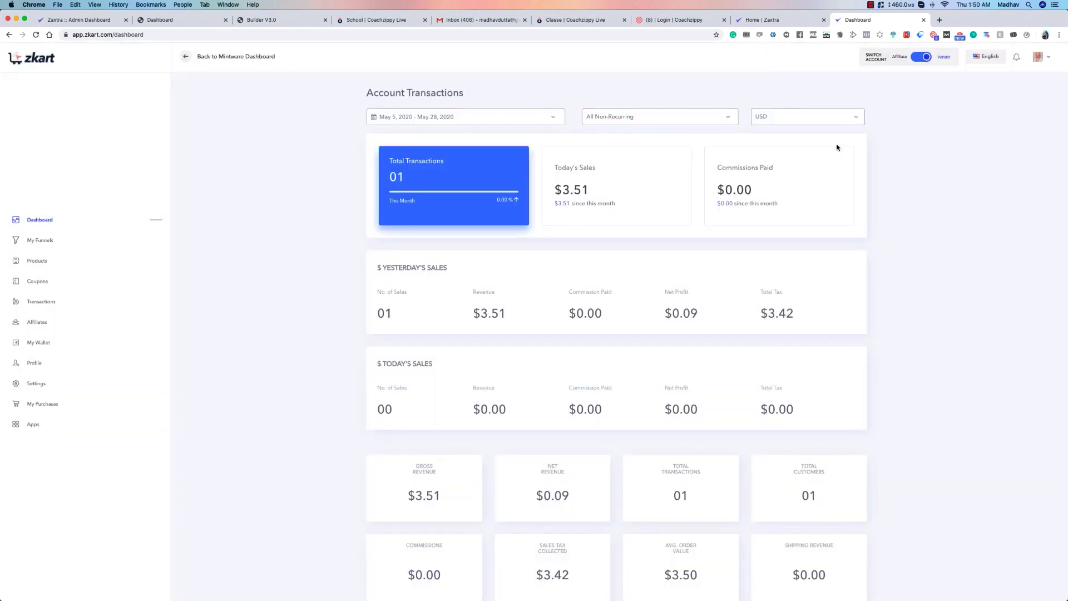
{"action": "scroll", "coordinate": [840, 153], "scroll_direction": "down", "scroll_amount": 6}
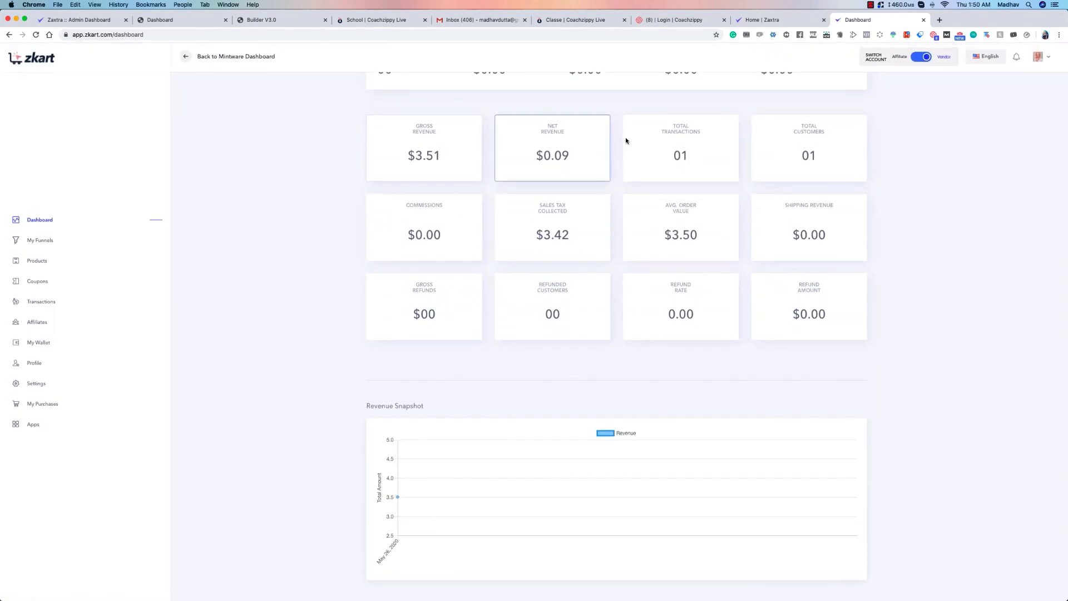
{"action": "scroll", "coordinate": [484, 144], "scroll_direction": "up", "scroll_amount": 7}
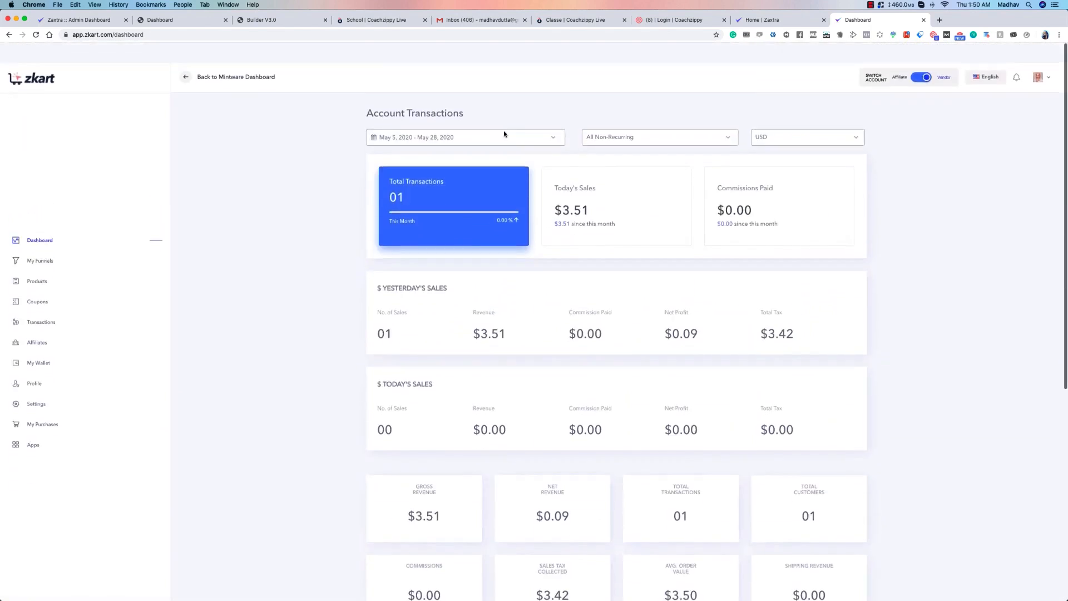
Set the product filter back to All Products and look over the dashboard statistics.
{"action": "left_click", "coordinate": [616, 114]}
{"action": "left_click", "coordinate": [645, 107]}
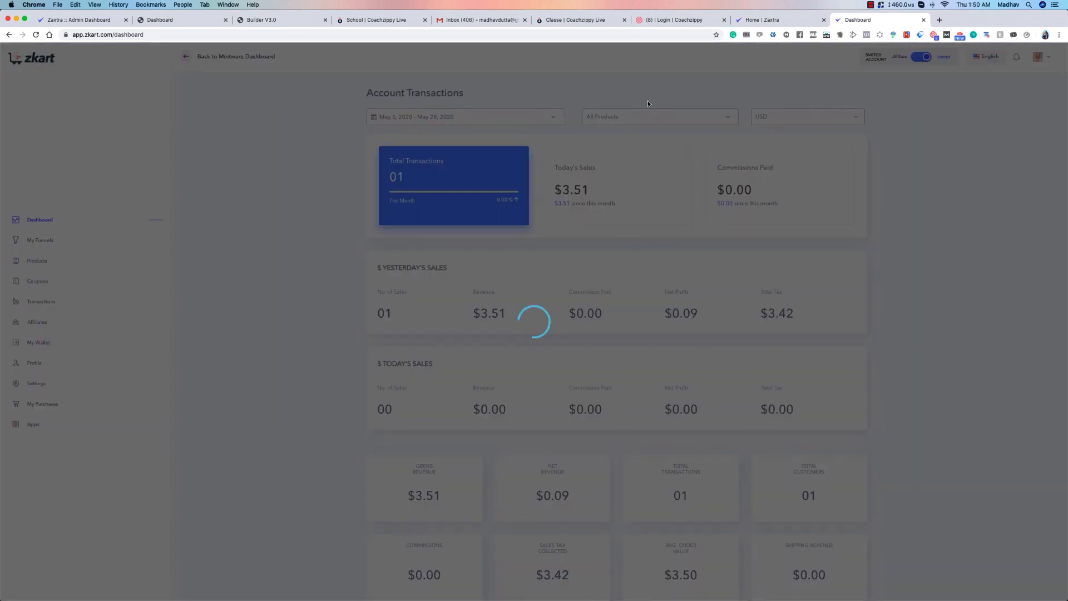
{"action": "scroll", "coordinate": [310, 198], "scroll_direction": "down", "scroll_amount": 6}
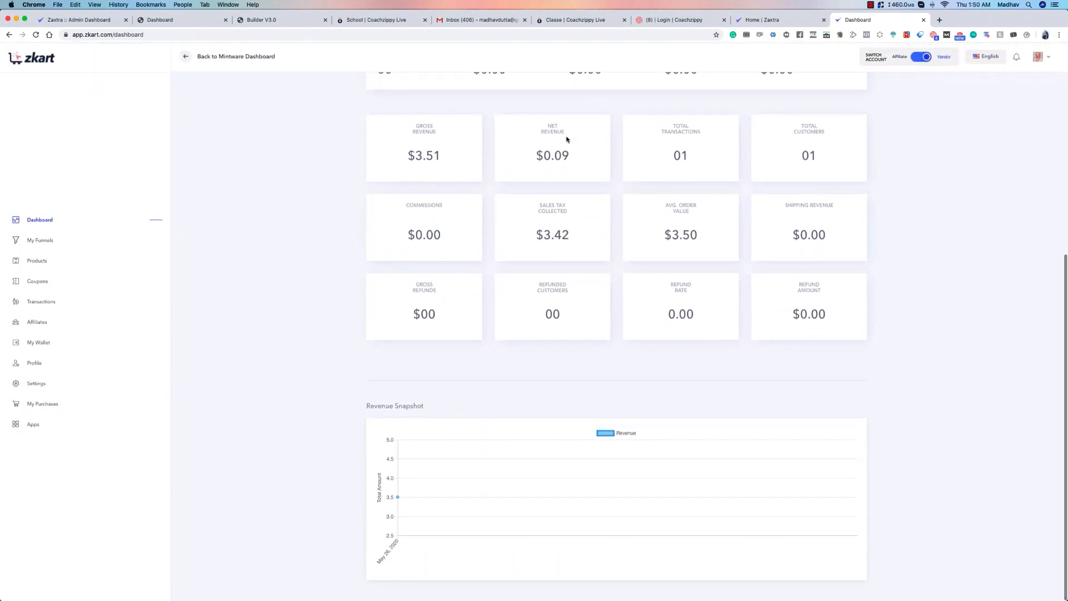
{"action": "scroll", "coordinate": [715, 155], "scroll_direction": "up", "scroll_amount": 6}
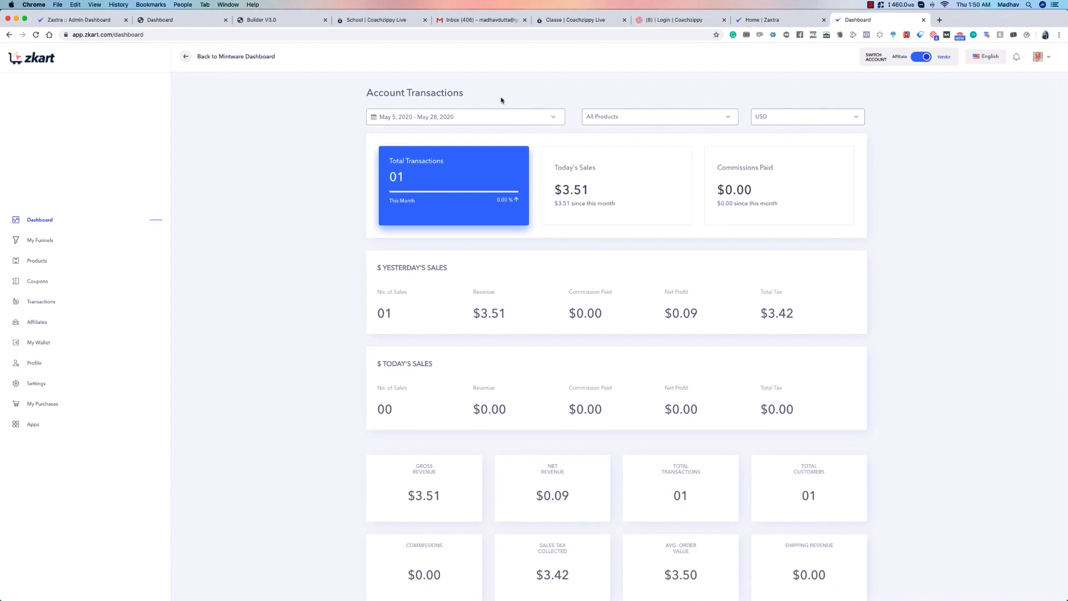
Apply a custom date range of April 1, 2020 to May 28, 2020 to the account transactions.
{"action": "left_click", "coordinate": [497, 119]}
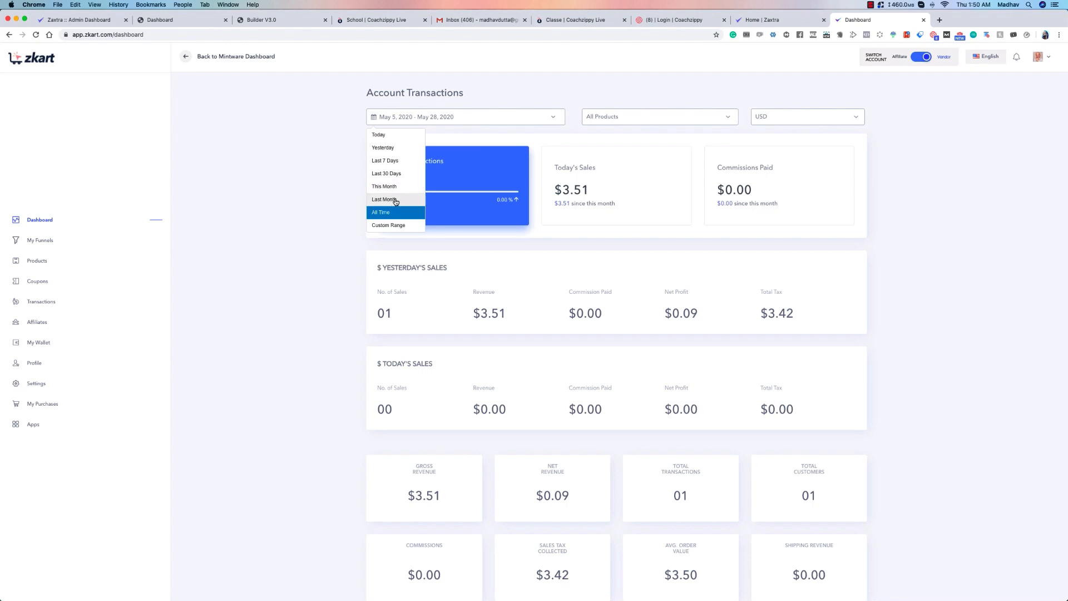
{"action": "left_click", "coordinate": [388, 225]}
{"action": "left_click", "coordinate": [437, 140]}
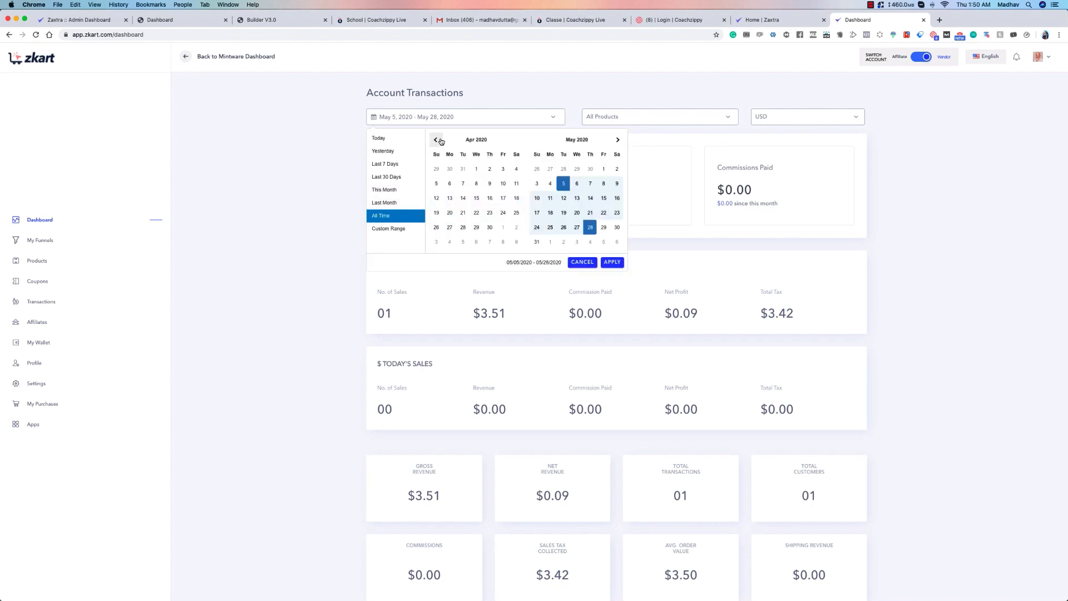
{"action": "left_click", "coordinate": [476, 168]}
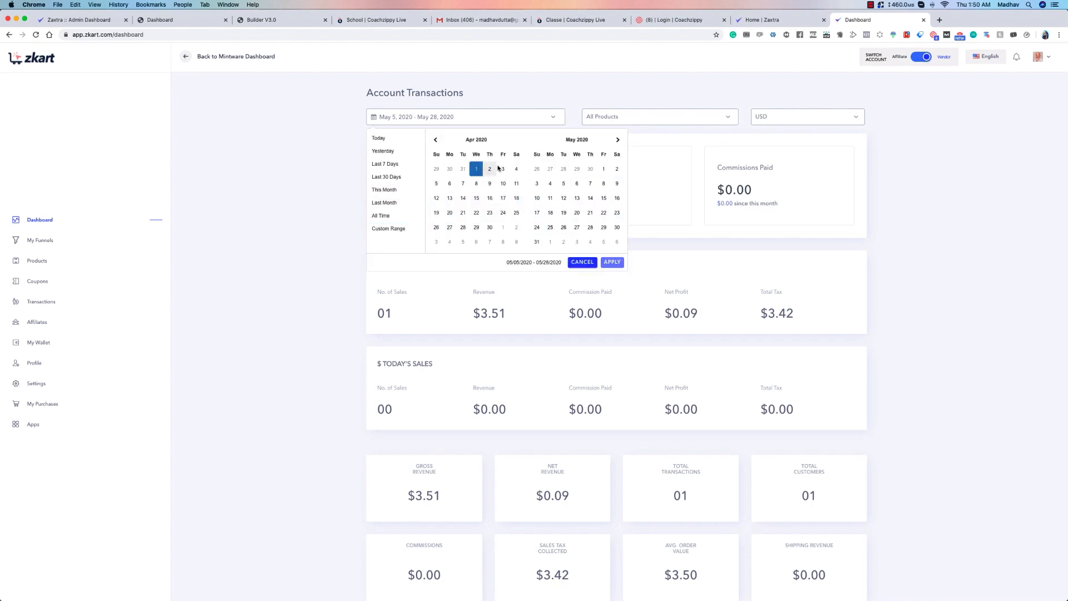
{"action": "left_click", "coordinate": [590, 228]}
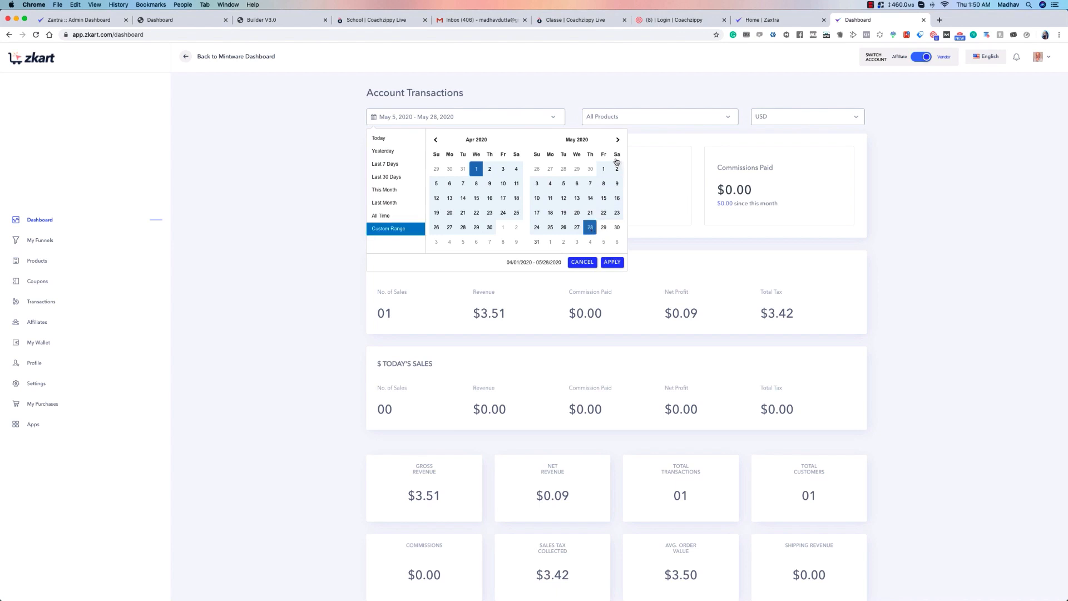
{"action": "left_click", "coordinate": [612, 262]}
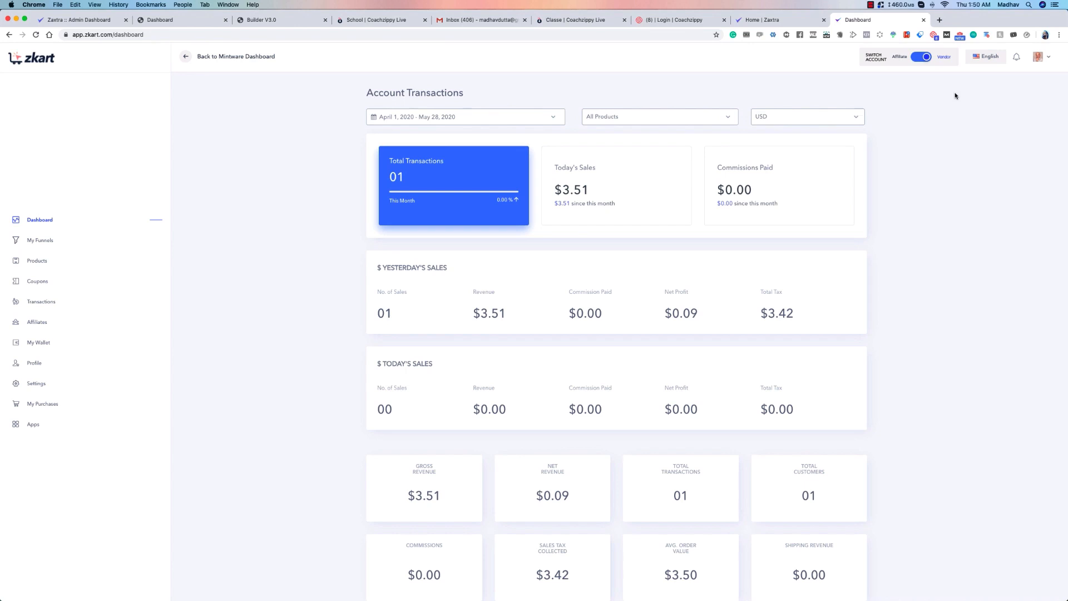
Open the store profile, look through the available currencies and choose United States dollar.
{"action": "left_click", "coordinate": [1050, 59]}
{"action": "left_click", "coordinate": [1017, 82]}
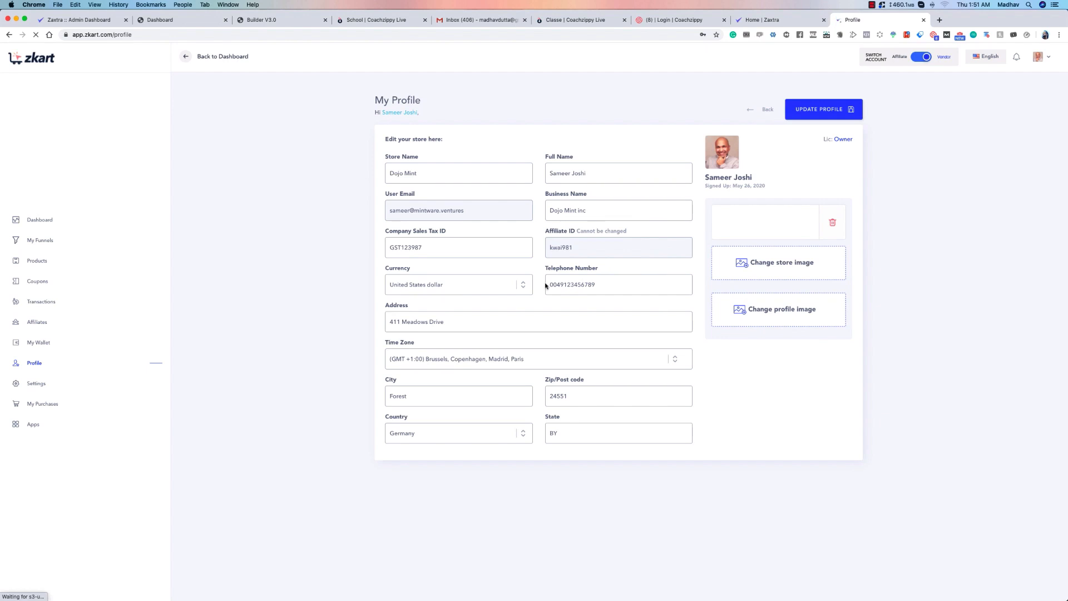
{"action": "left_click", "coordinate": [442, 283]}
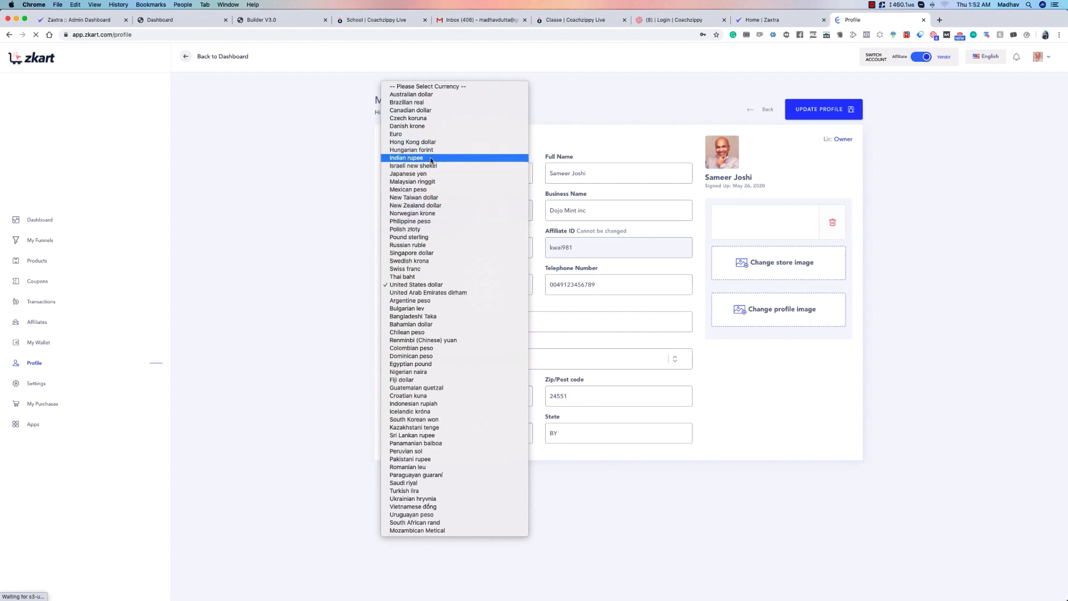
{"action": "left_click", "coordinate": [436, 285]}
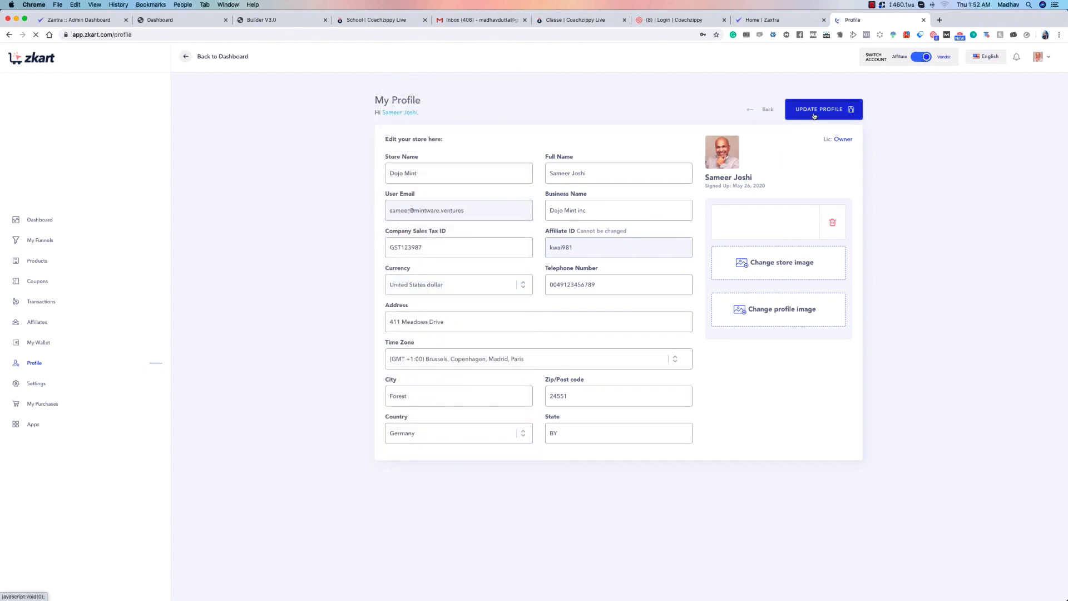
Set the profile's time zone to (GMT +4:00) Abu Dhabi, Muscat, Baku, Tbilisi, update the profile and return to the dashboard.
{"action": "left_click", "coordinate": [845, 113]}
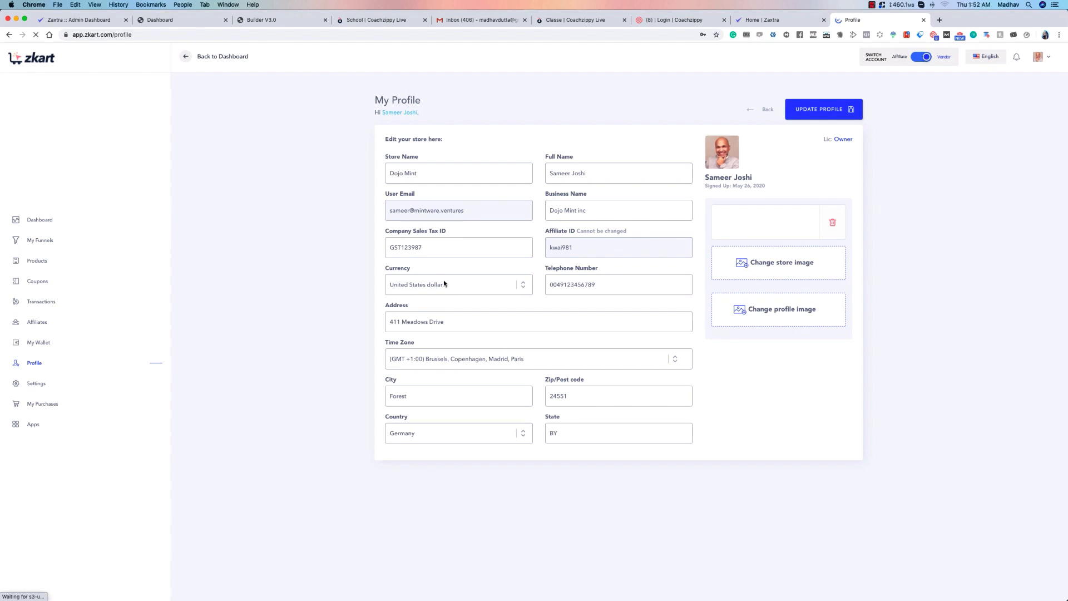
{"action": "left_click", "coordinate": [822, 109]}
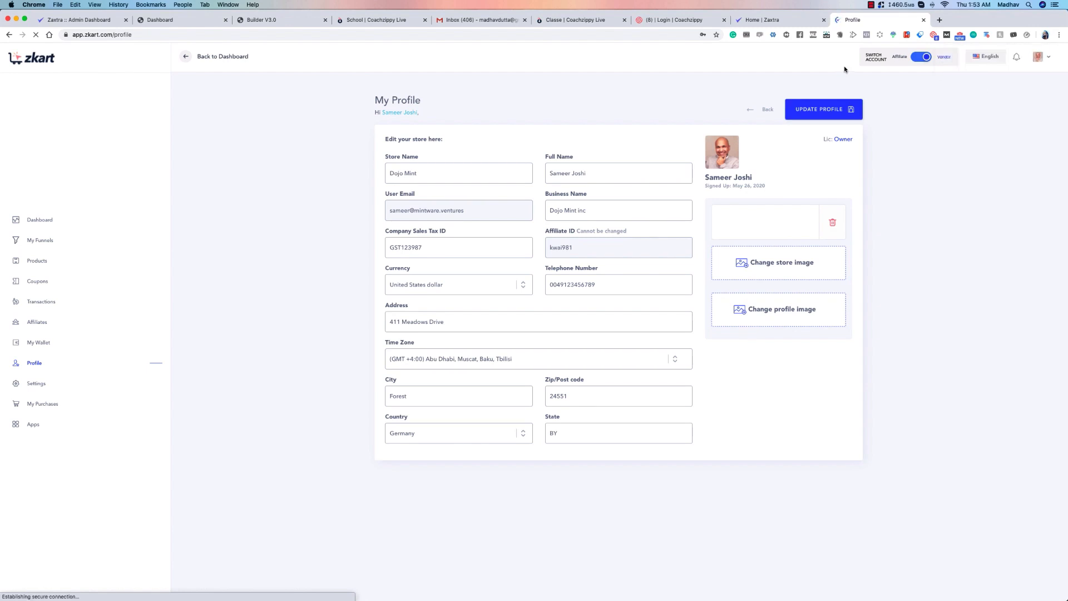
{"action": "left_click", "coordinate": [766, 110]}
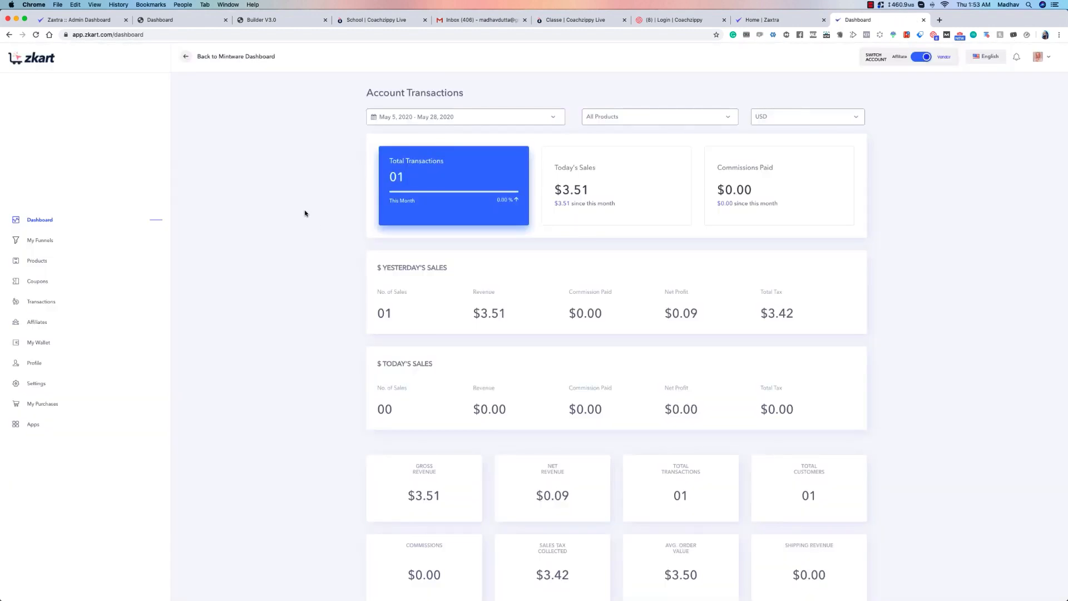
Open the account settings and review the product and affiliate notification options.
{"action": "left_click", "coordinate": [1042, 57]}
{"action": "left_click", "coordinate": [1005, 105]}
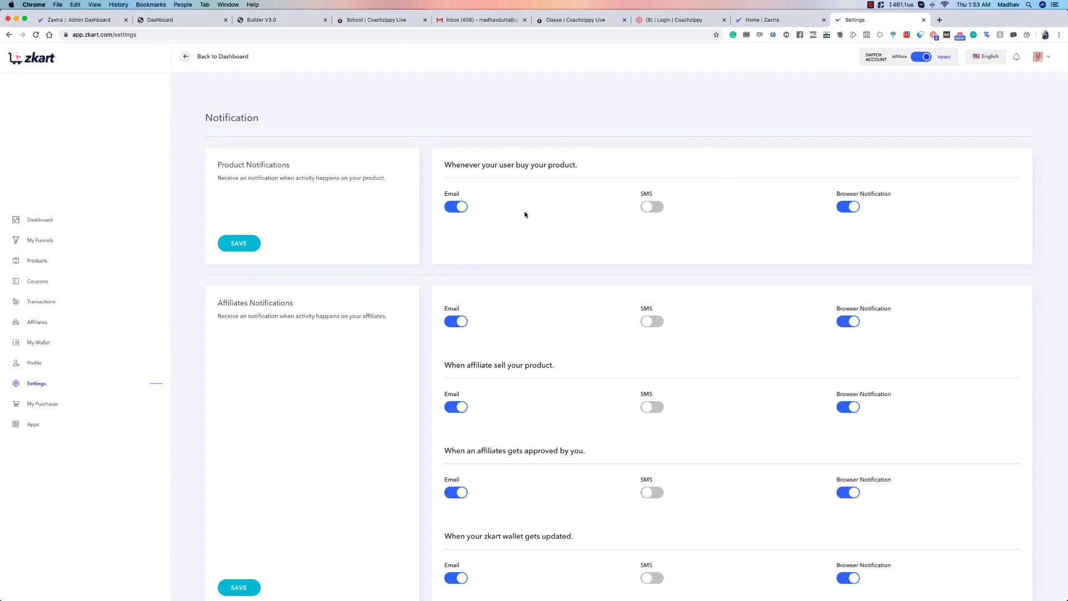
{"action": "scroll", "coordinate": [524, 214], "scroll_direction": "down", "scroll_amount": 2}
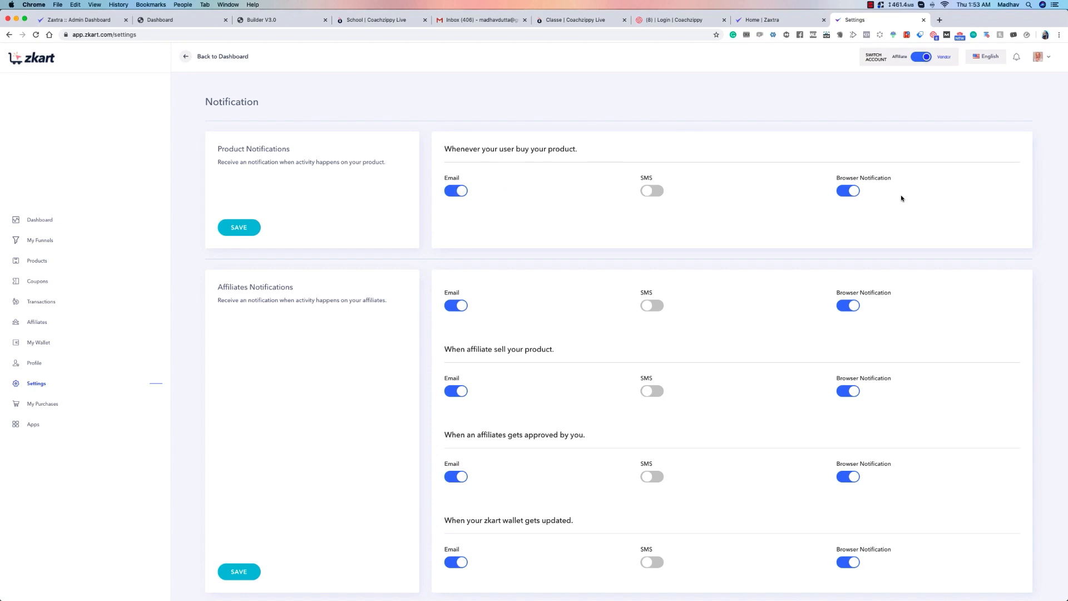
Return to the dashboard, switch the account from vendor to affiliate and show the affiliate activity overview.
{"action": "left_click", "coordinate": [34, 220]}
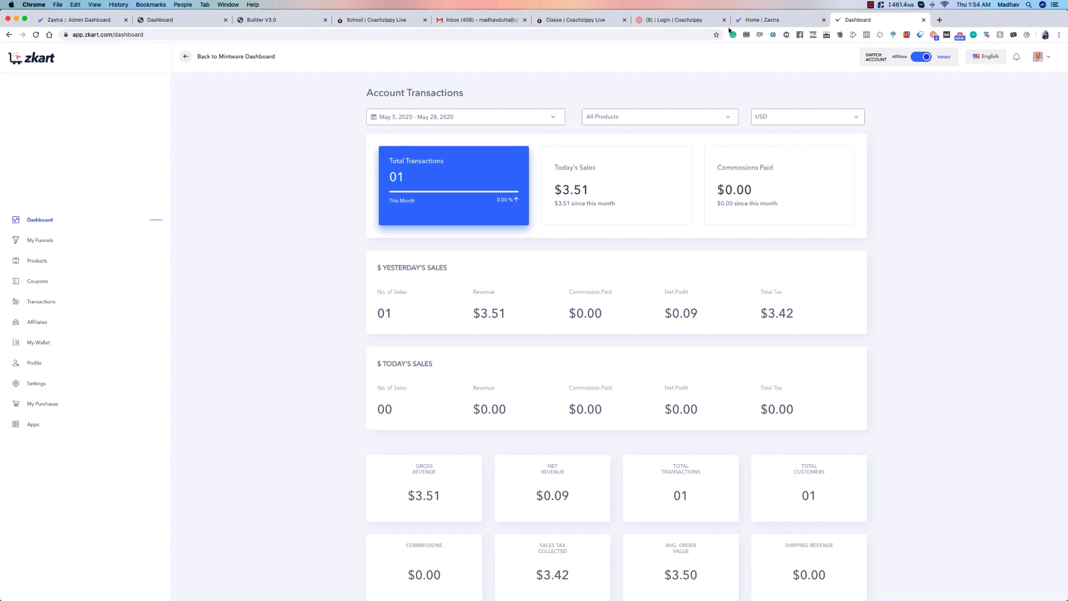
{"action": "left_click", "coordinate": [923, 59]}
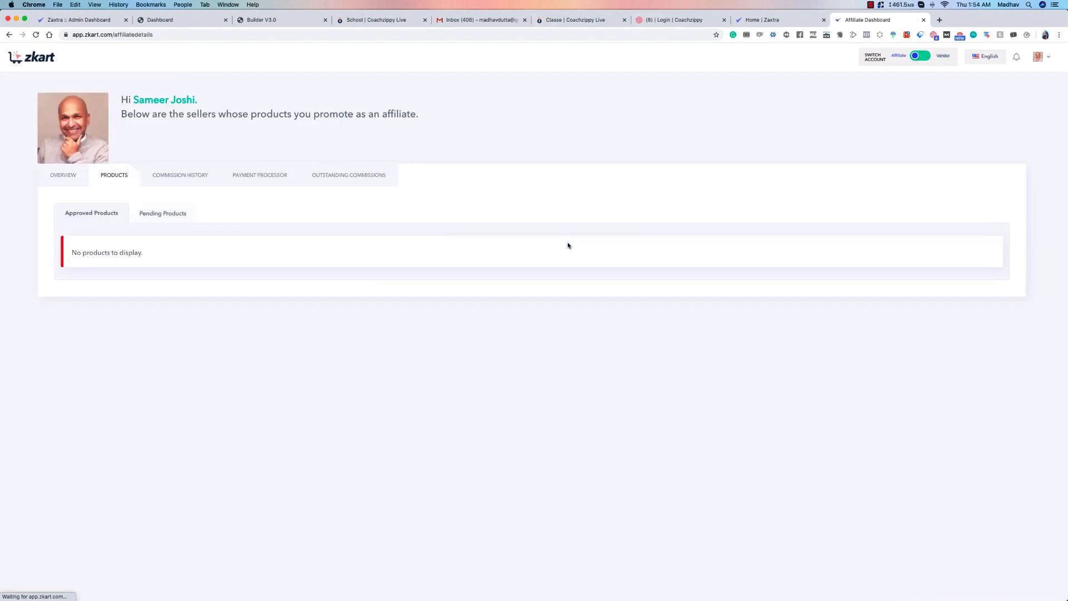
{"action": "left_click", "coordinate": [85, 185]}
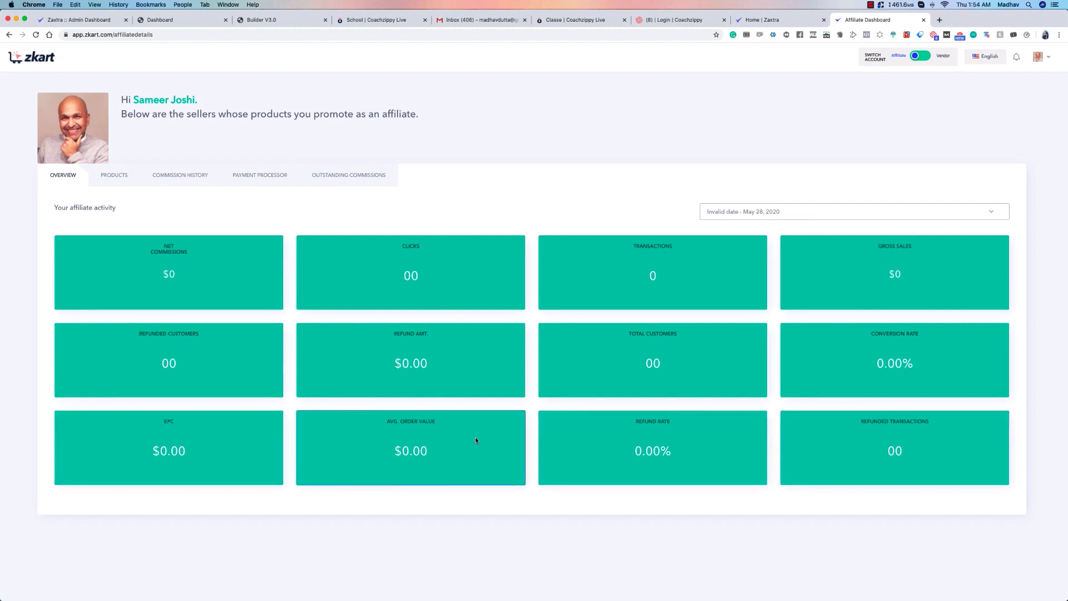
Filter the affiliate activity overview by This Month, All Time and finally Last Month.
{"action": "left_click", "coordinate": [848, 214]}
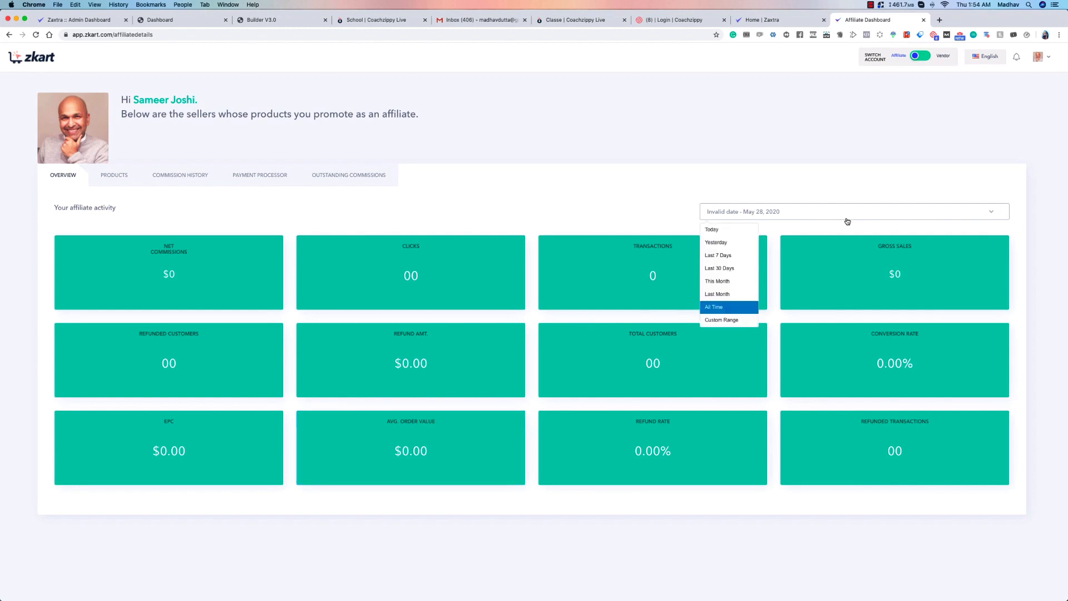
{"action": "left_click", "coordinate": [726, 281]}
{"action": "left_click", "coordinate": [789, 211]}
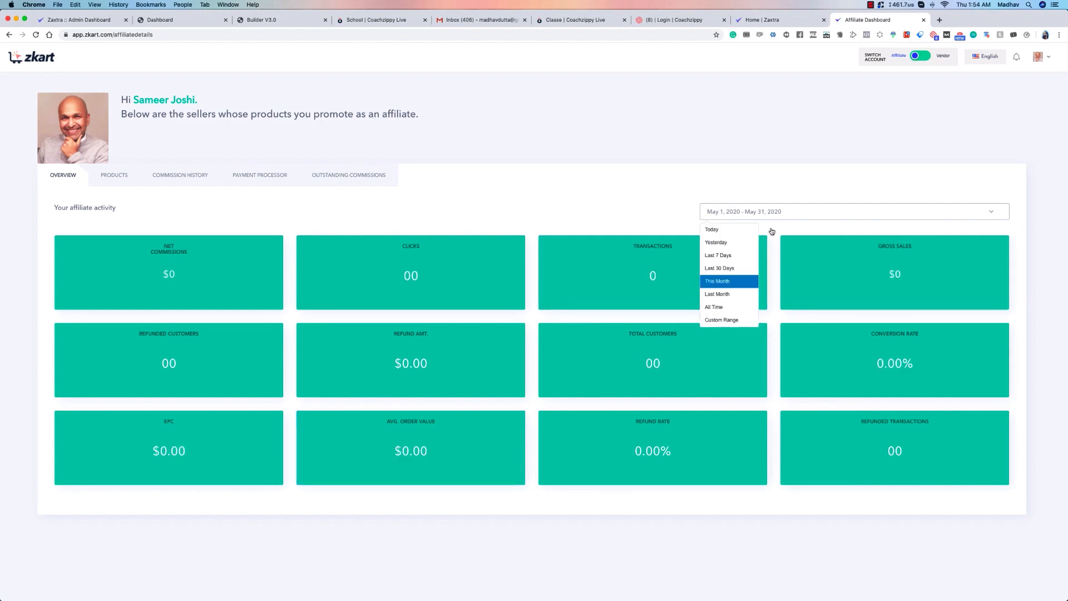
{"action": "left_click", "coordinate": [724, 308]}
{"action": "left_click", "coordinate": [795, 214]}
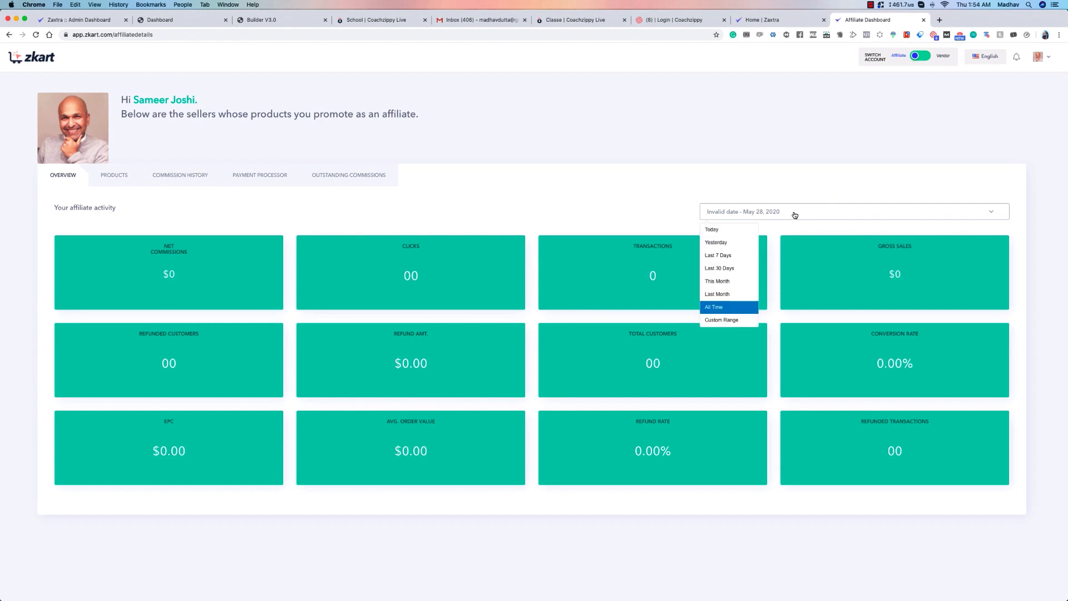
{"action": "left_click", "coordinate": [734, 293]}
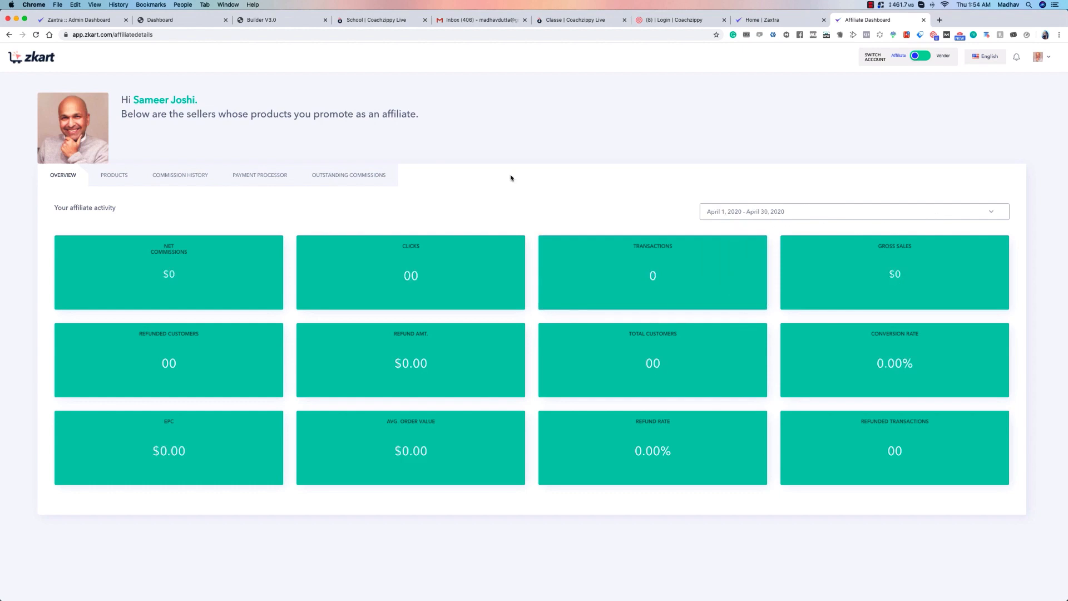
Review the affiliate's approved and pending products and the commission history with its filter on All Products.
{"action": "left_click", "coordinate": [112, 175]}
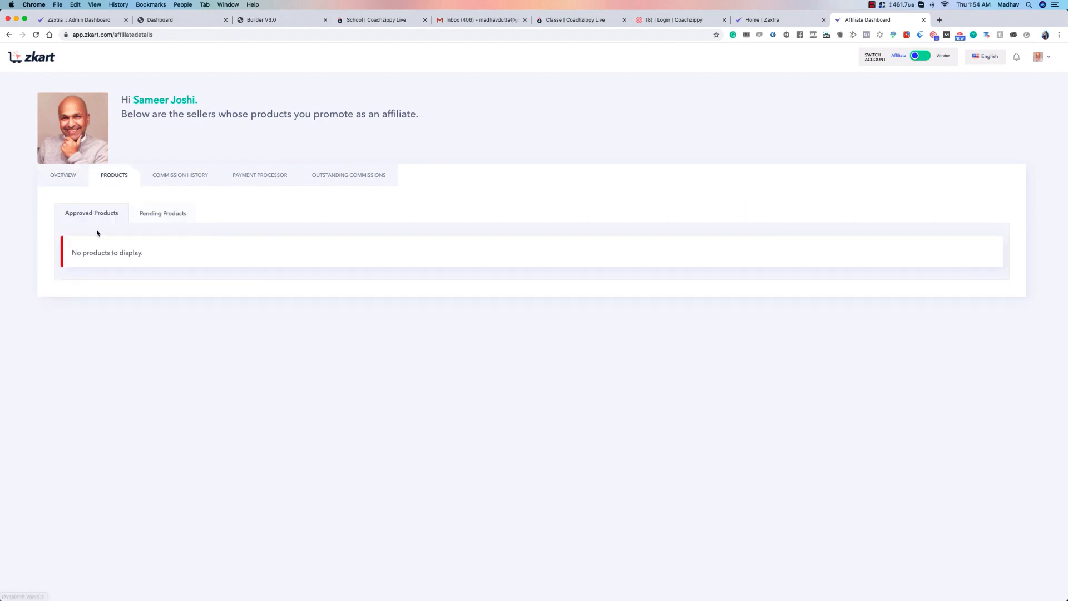
{"action": "left_click", "coordinate": [174, 216]}
{"action": "left_click", "coordinate": [97, 223]}
{"action": "left_click", "coordinate": [178, 177]}
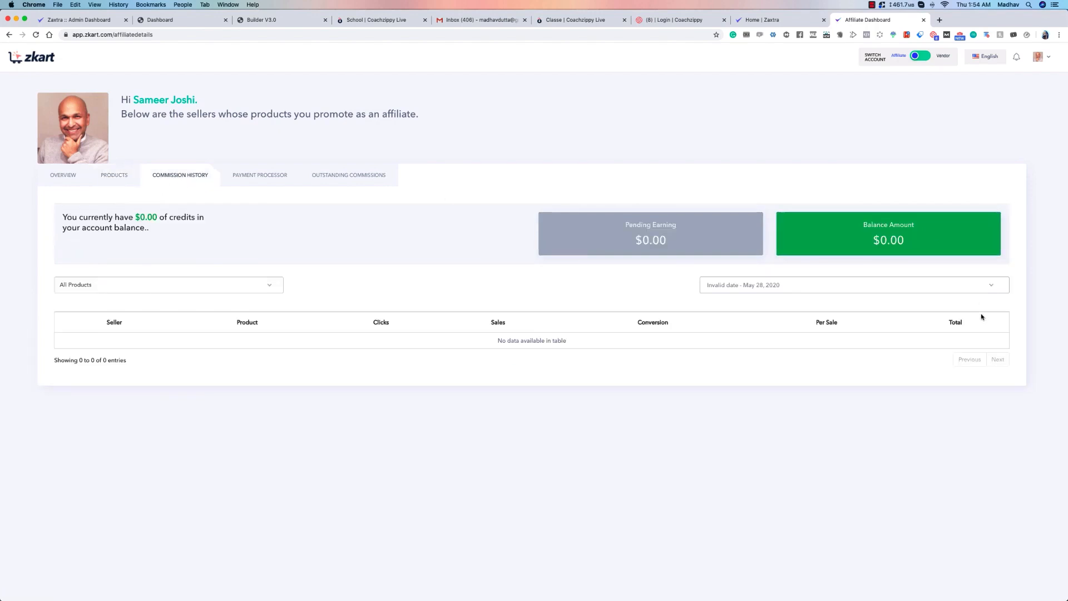
{"action": "left_click", "coordinate": [211, 284]}
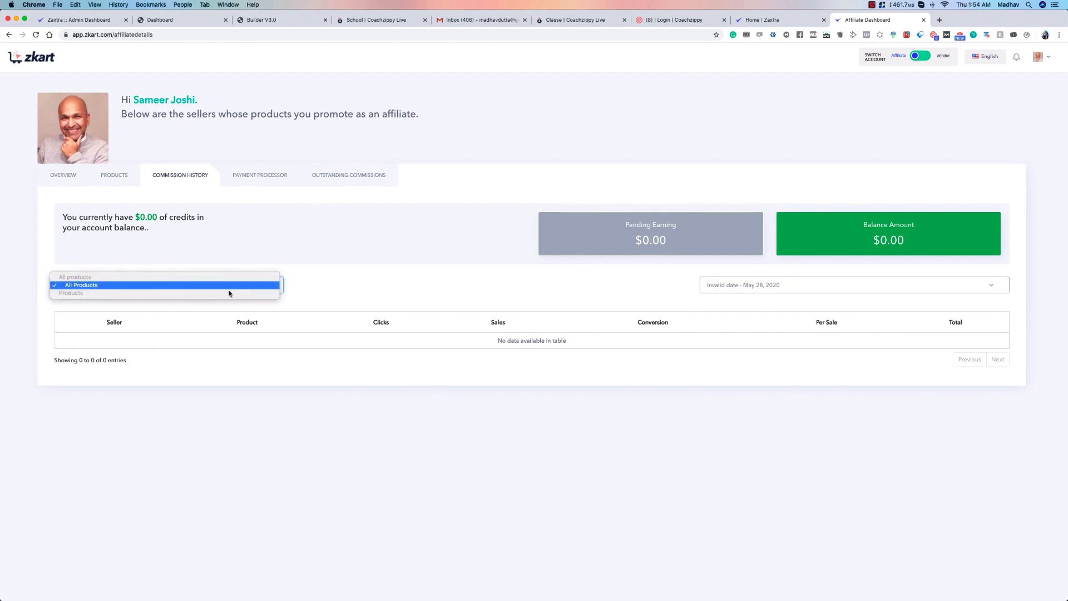
{"action": "left_click", "coordinate": [229, 288]}
Select Dojo mint as the affiliate PayPal account, view the form for connecting another account and save the payment processor selection.
{"action": "left_click", "coordinate": [254, 175]}
{"action": "left_click", "coordinate": [445, 262]}
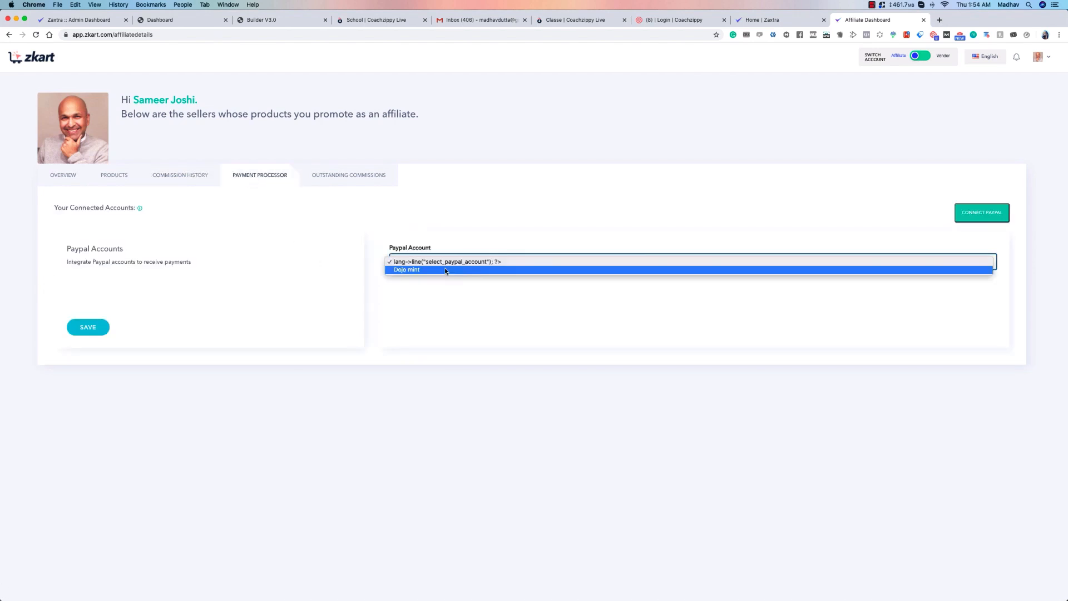
{"action": "left_click", "coordinate": [449, 271]}
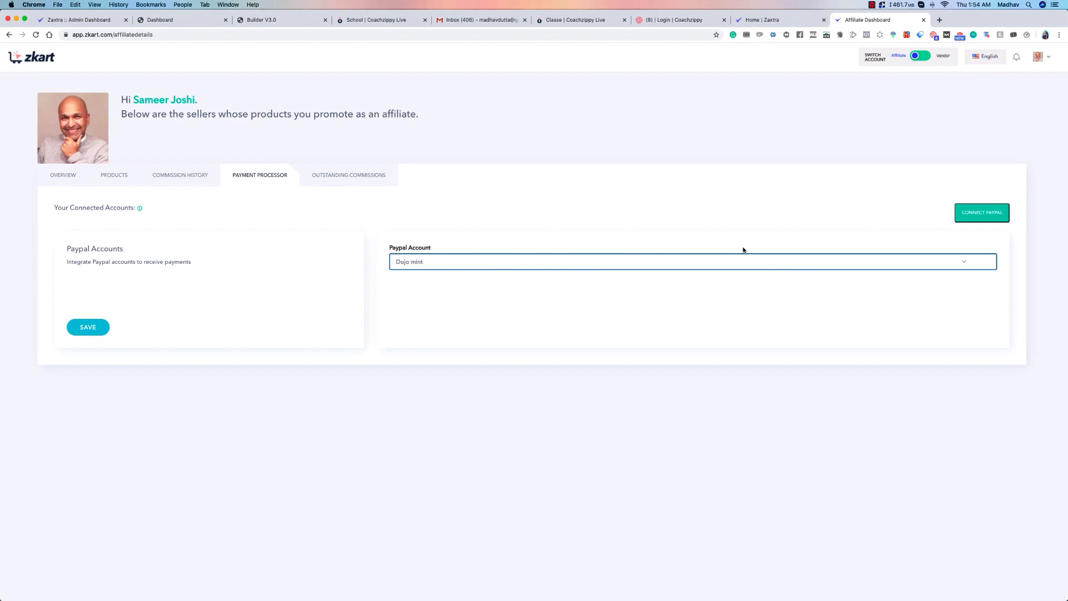
{"action": "left_click", "coordinate": [983, 216]}
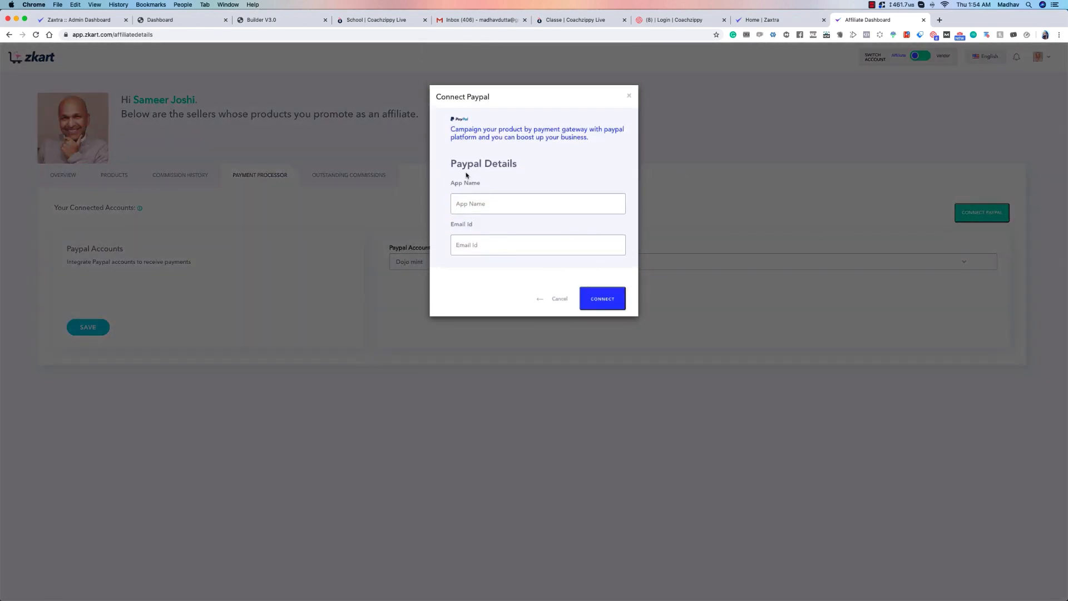
{"action": "left_click", "coordinate": [630, 96]}
{"action": "left_click", "coordinate": [81, 330]}
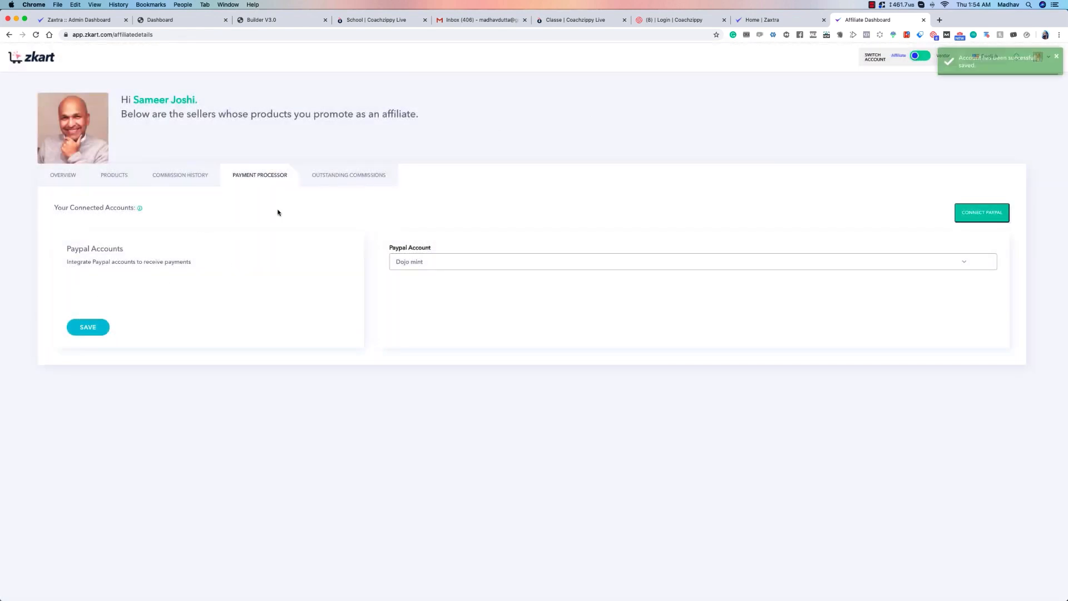
Review the outstanding commissions and affiliate overview, and switch the account back to vendor.
{"action": "left_click", "coordinate": [330, 182]}
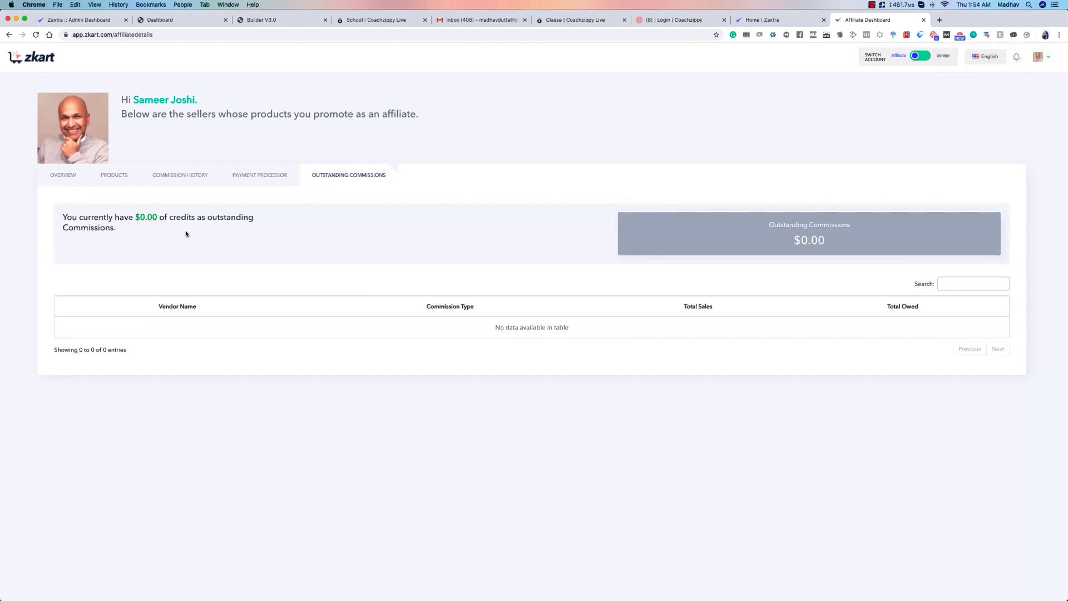
{"action": "left_click", "coordinate": [60, 178]}
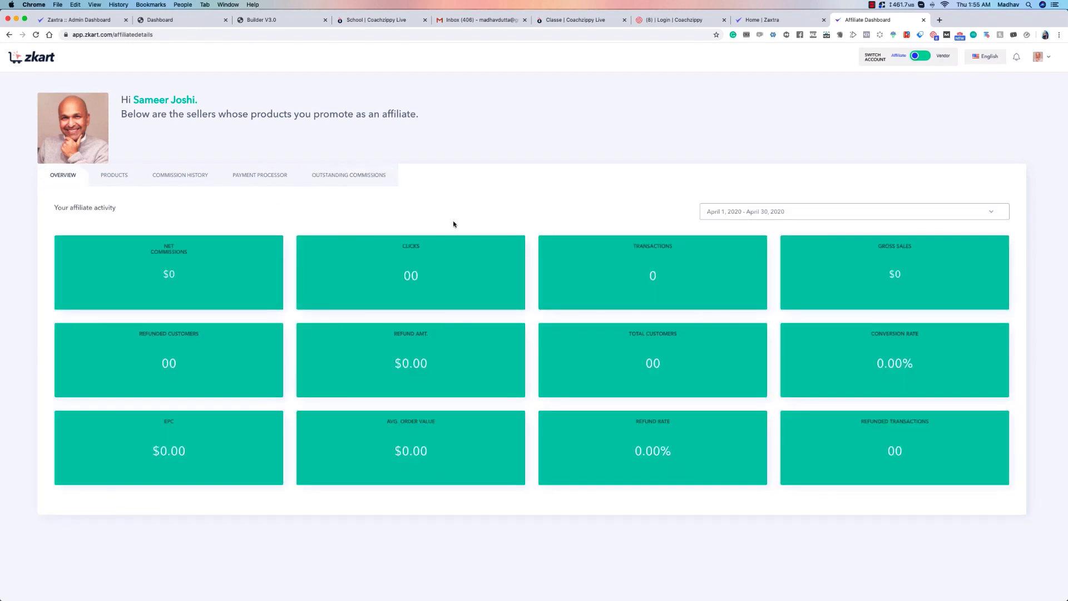
{"action": "left_click", "coordinate": [921, 57]}
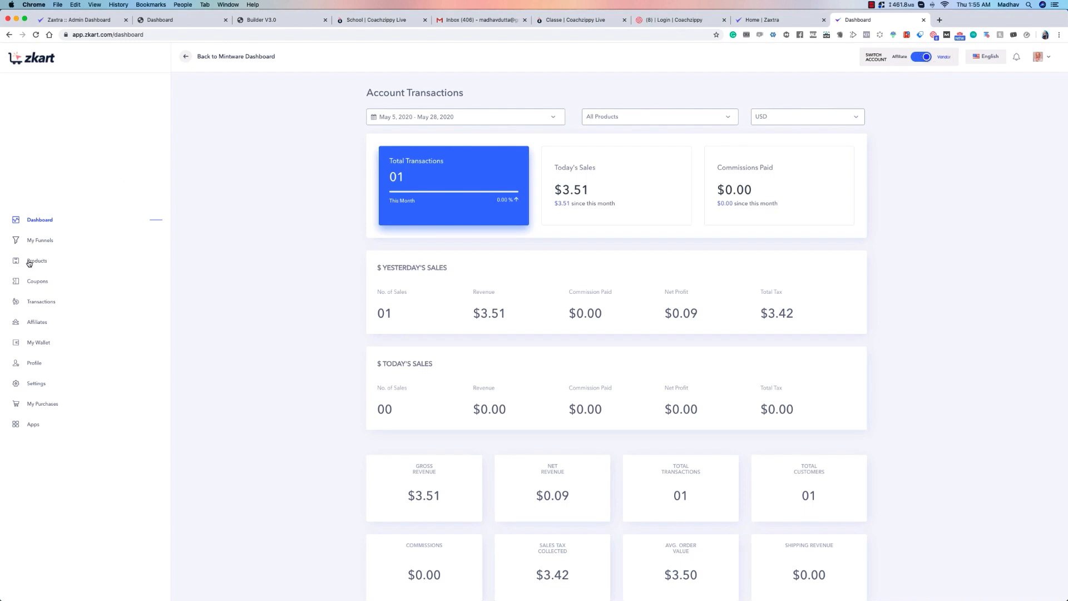
Examine the existing funnels in grid and list layouts, and view the blank form for creating a new funnel.
{"action": "left_click", "coordinate": [34, 243]}
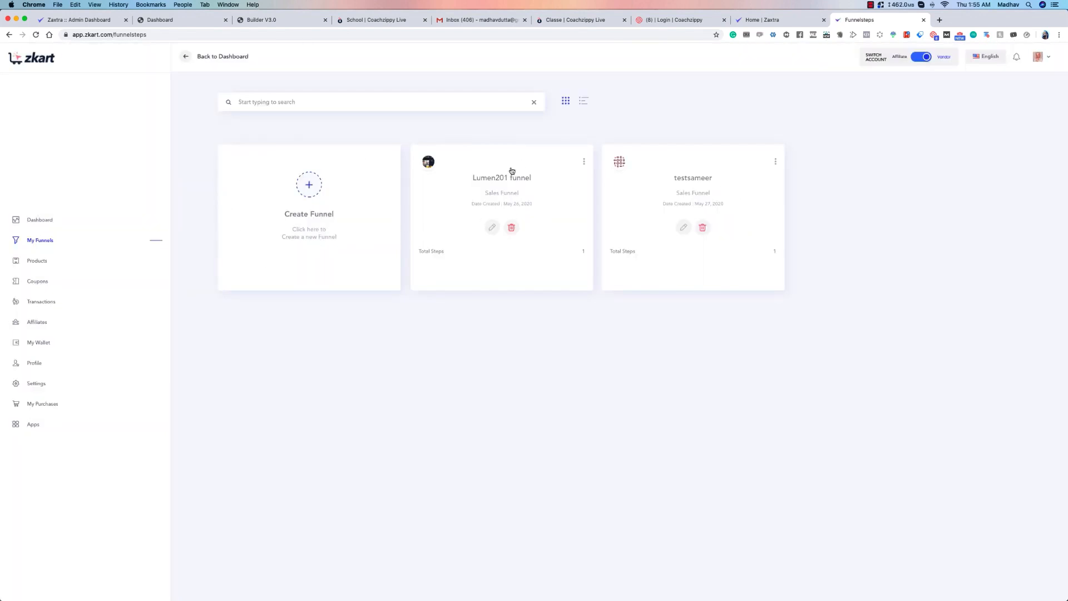
{"action": "left_click", "coordinate": [583, 101]}
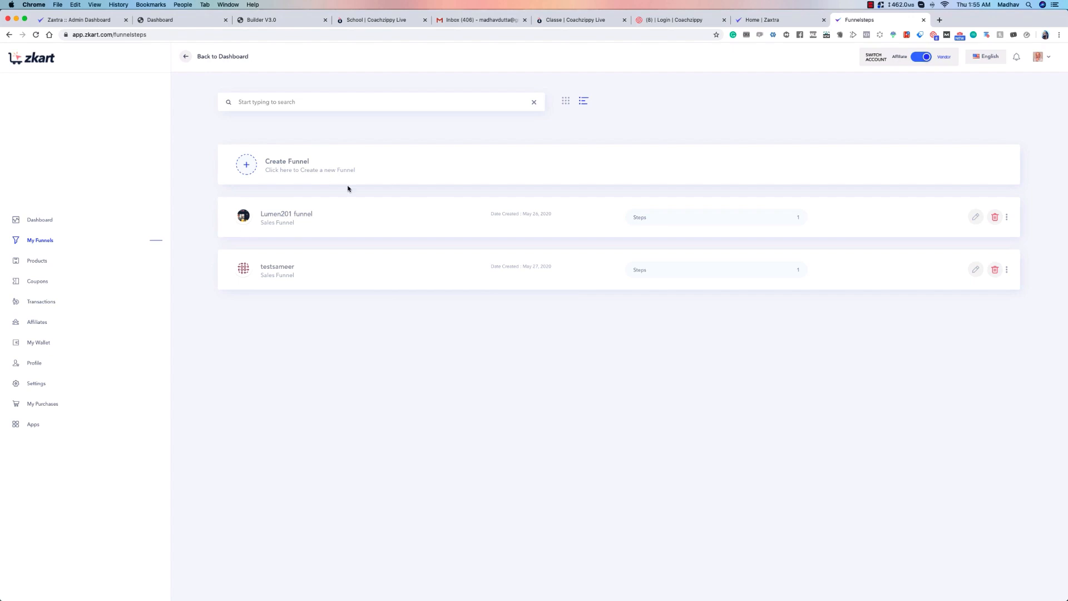
{"action": "left_click", "coordinate": [260, 165]}
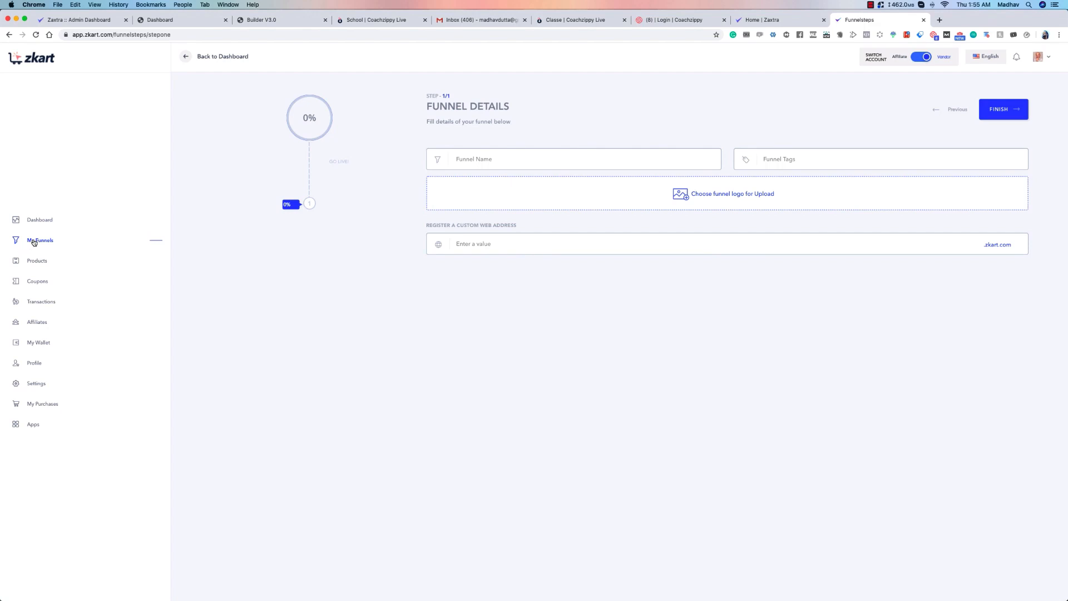
{"action": "left_click", "coordinate": [34, 242]}
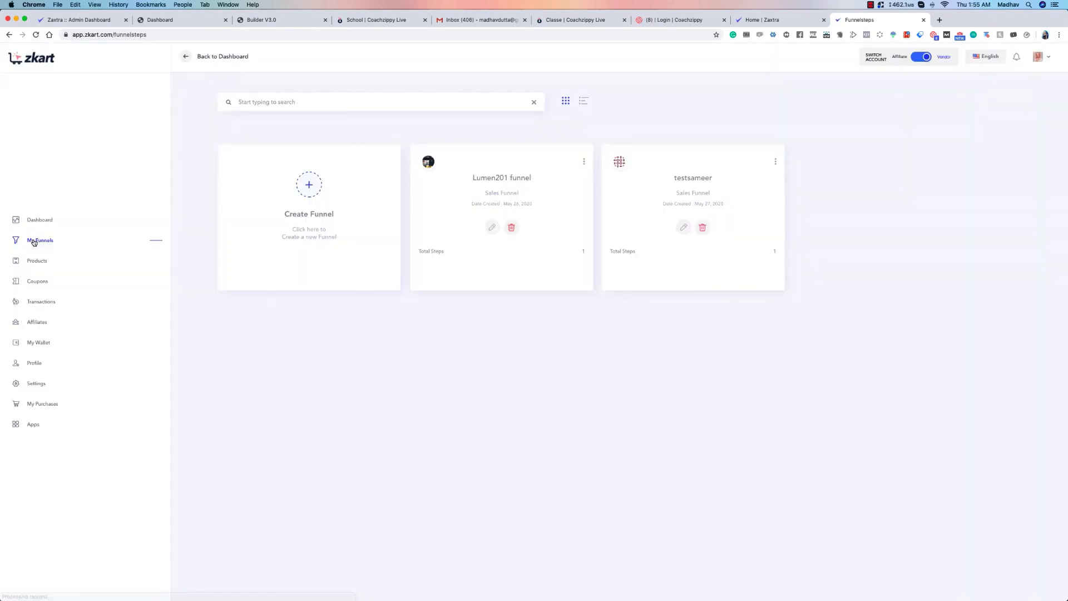
{"action": "left_click", "coordinate": [584, 101]}
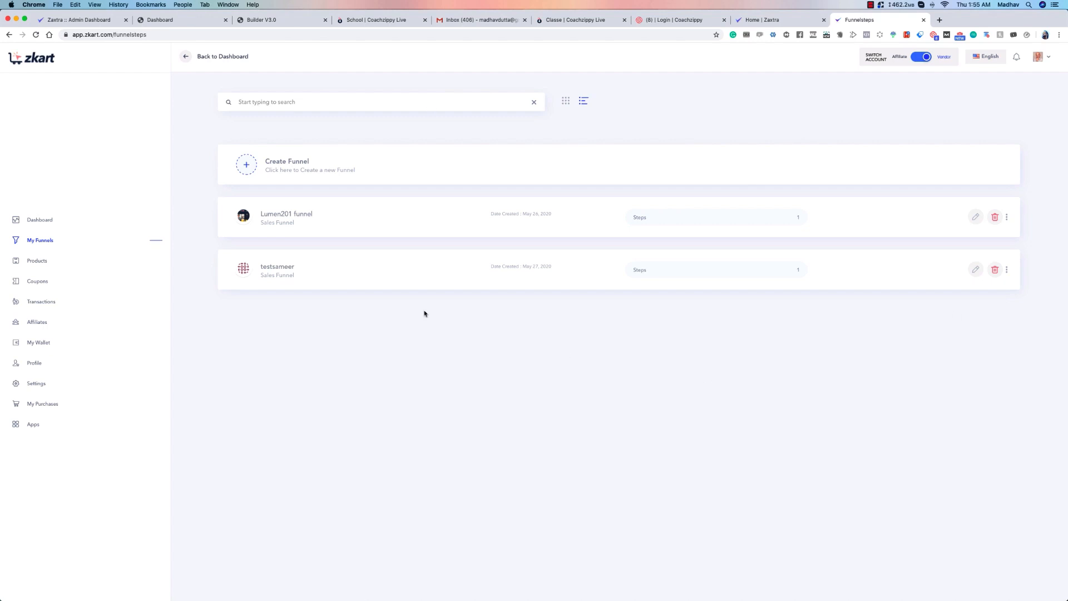
Open the products overview, view the type options for creating a new product and return to the product list.
{"action": "left_click", "coordinate": [31, 264]}
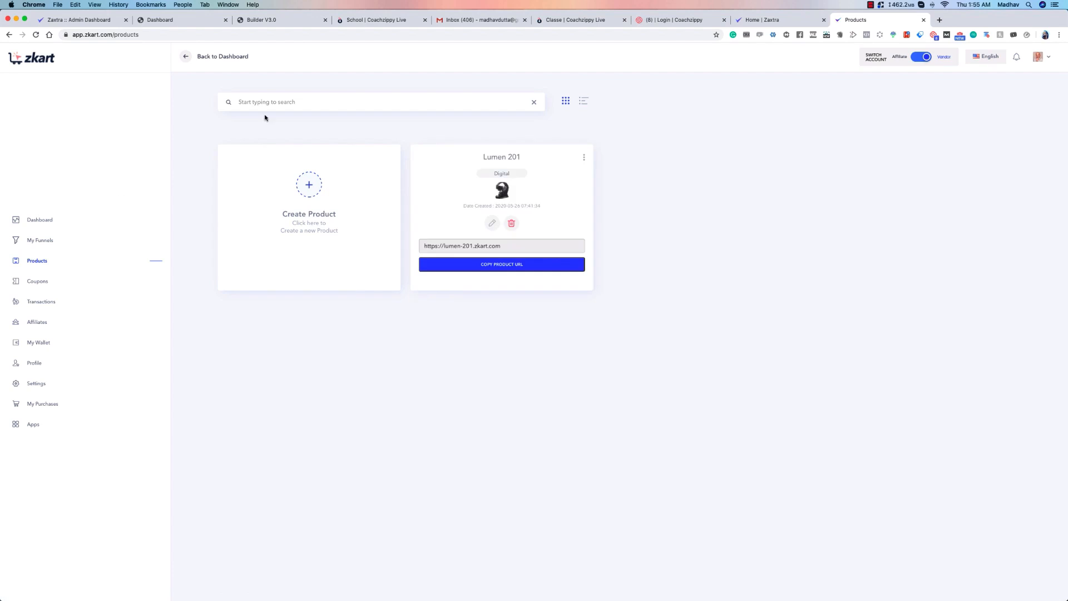
{"action": "left_click", "coordinate": [309, 189]}
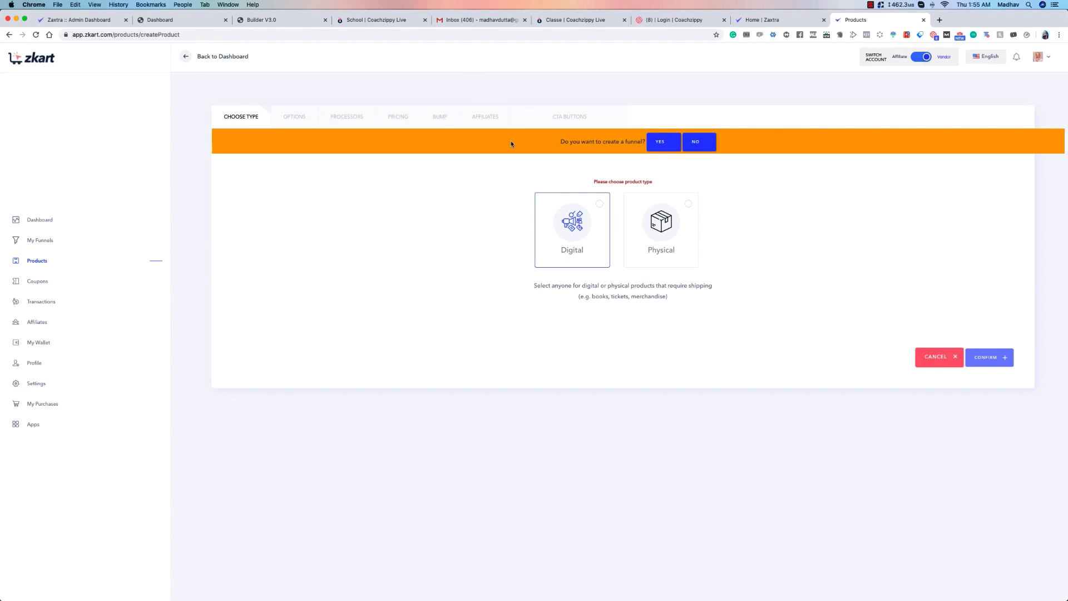
{"action": "left_click", "coordinate": [40, 263]}
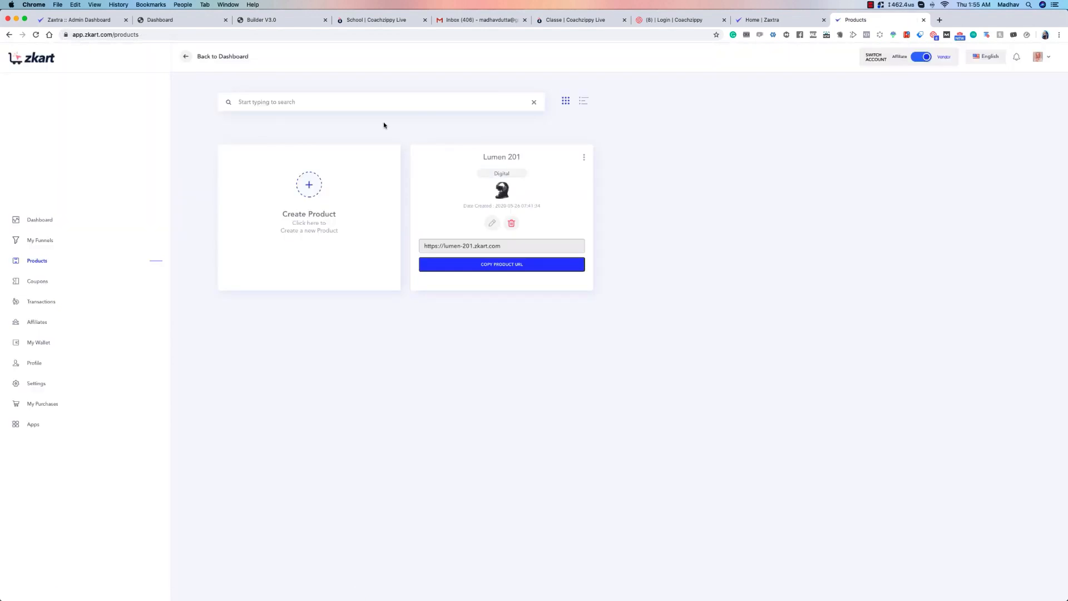
Show the product URL of Lumen 201 and copy its affiliate invite URL.
{"action": "left_click", "coordinate": [583, 157]}
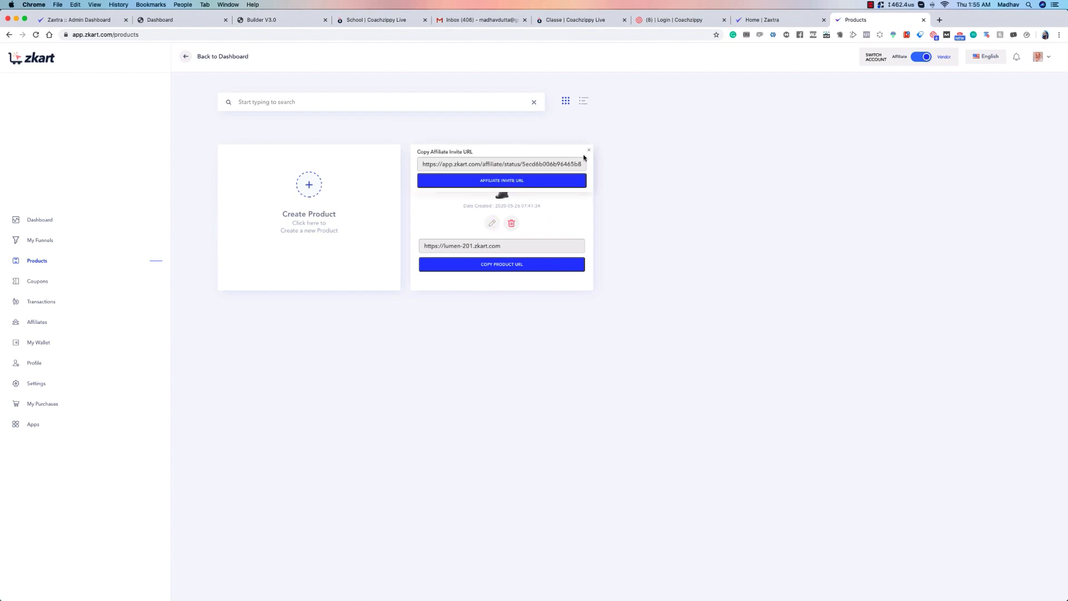
{"action": "left_click", "coordinate": [589, 151]}
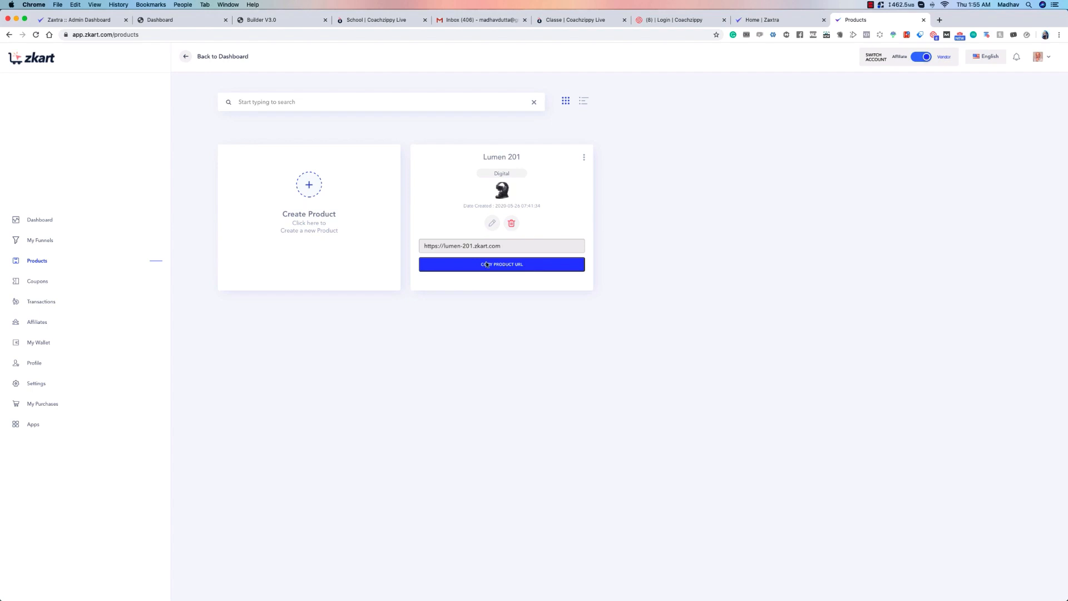
{"action": "left_click_drag", "start_coordinate": [425, 245], "coordinate": [539, 251]}
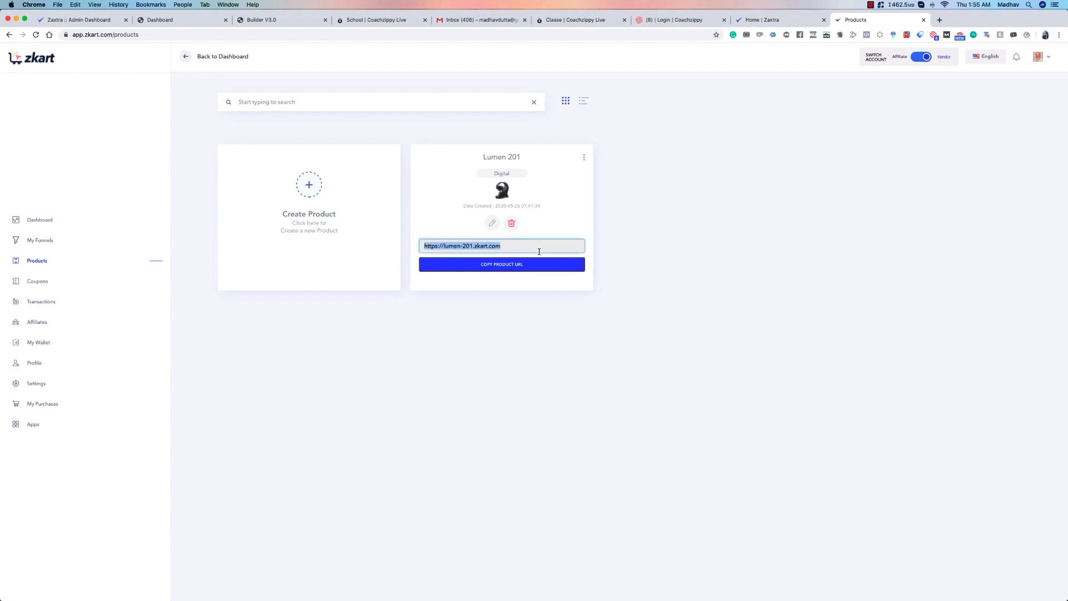
{"action": "left_click", "coordinate": [583, 211]}
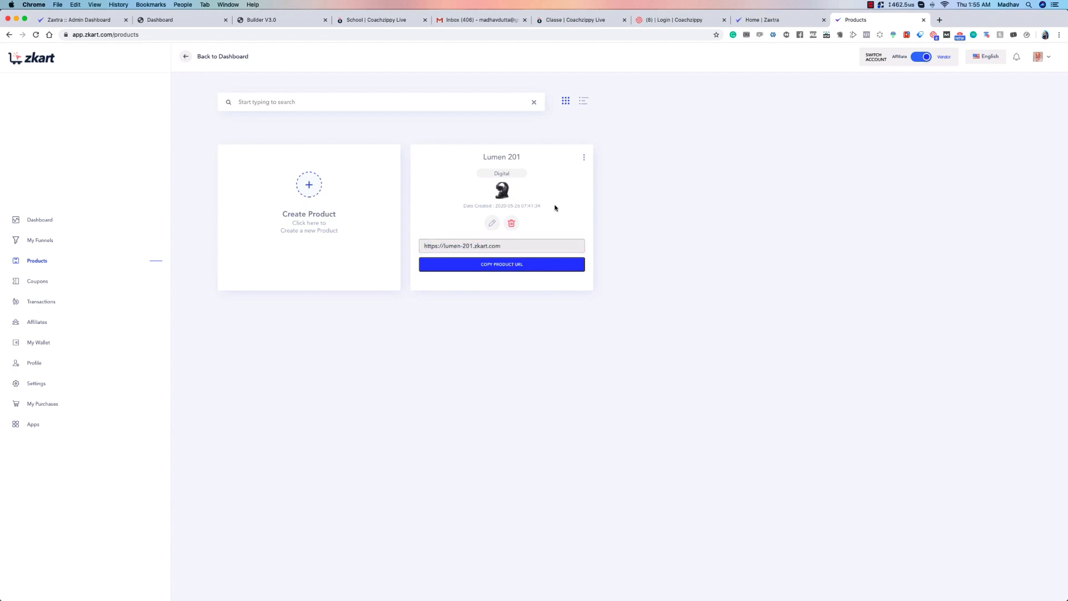
{"action": "left_click", "coordinate": [584, 158]}
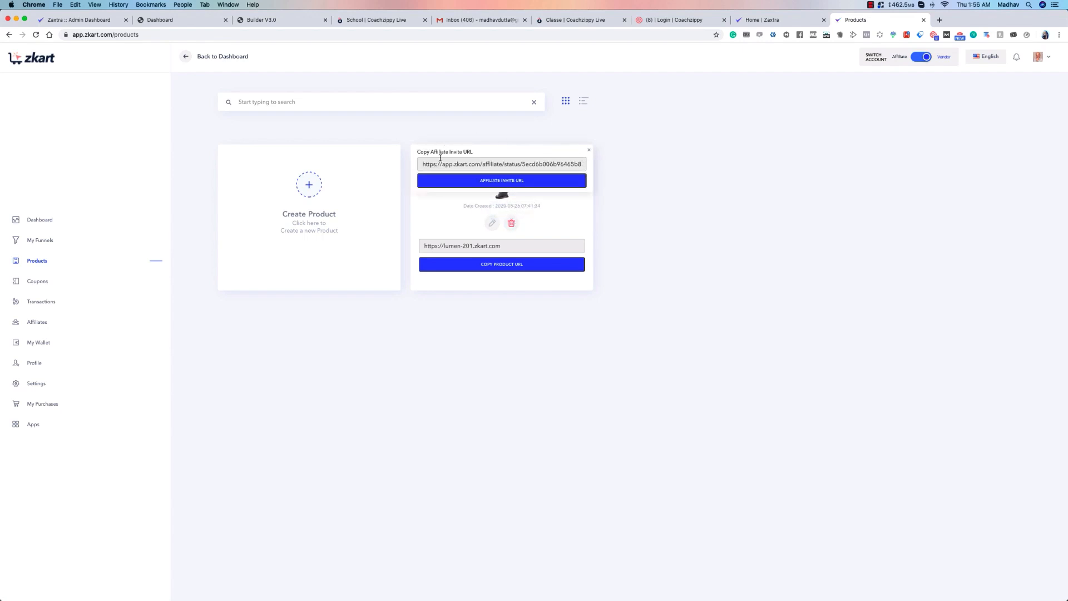
{"action": "left_click", "coordinate": [501, 181]}
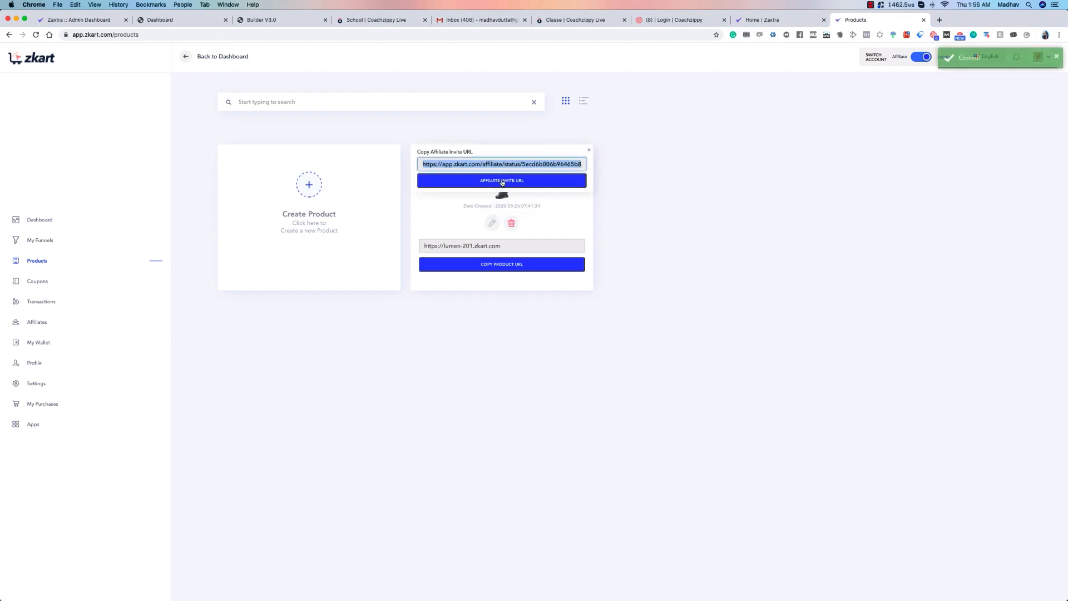
{"action": "left_click", "coordinate": [590, 150]}
Open the copied affiliate invite link in a new browser tab, view its sign-up options and login form, and close the tab.
{"action": "left_click", "coordinate": [940, 19]}
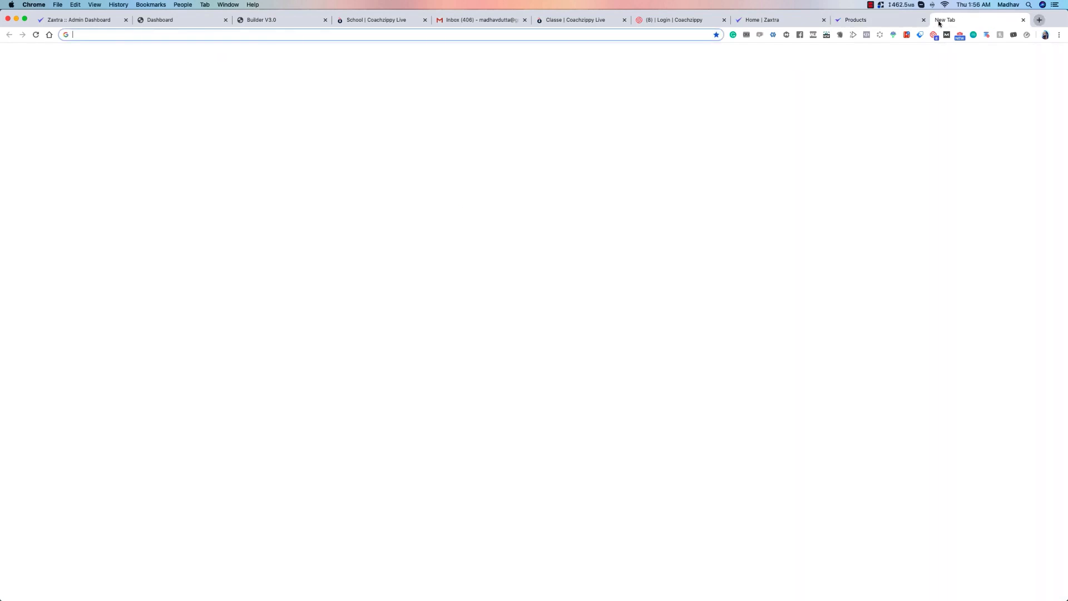
{"action": "key", "text": "super+v"}
{"action": "key", "text": "Return"}
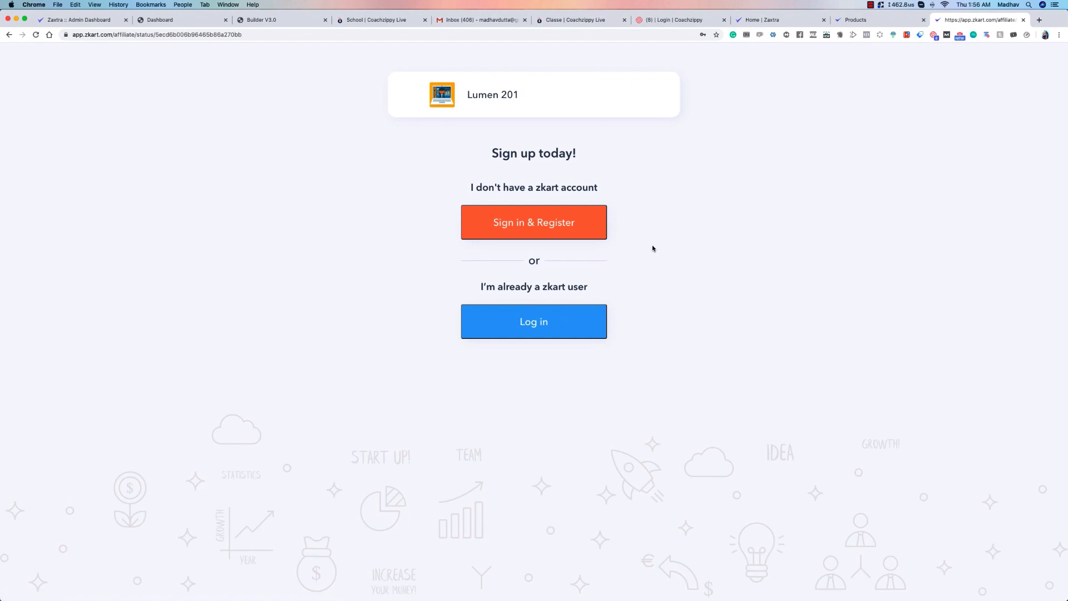
{"action": "left_click", "coordinate": [589, 313]}
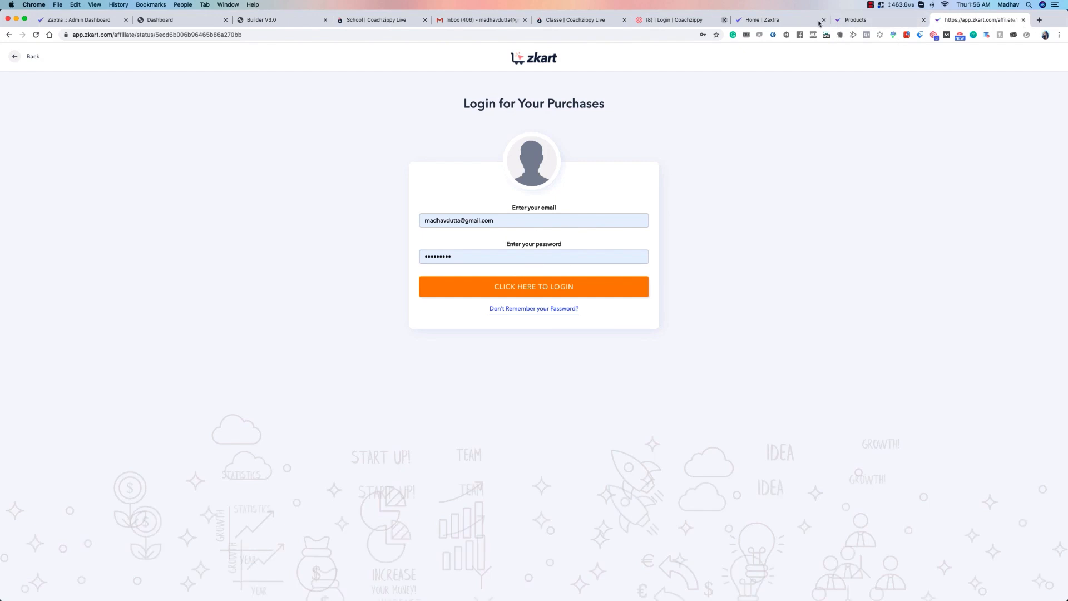
{"action": "left_click", "coordinate": [402, 35]}
{"action": "left_click", "coordinate": [1023, 20]}
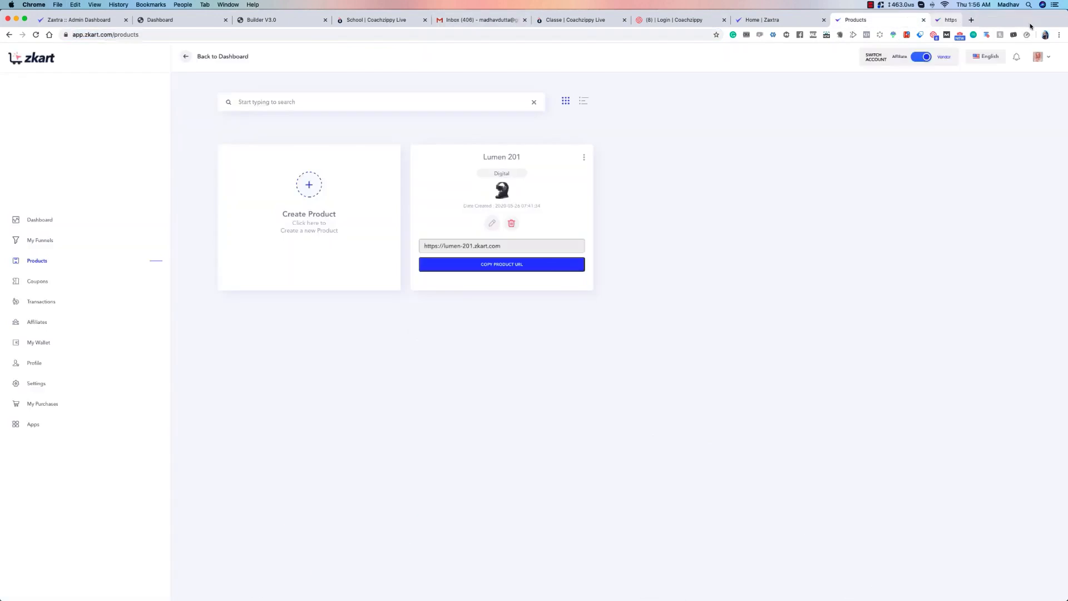
Open the copied Lumen 201 affiliate invite link in a new incognito window.
{"action": "left_click", "coordinate": [1059, 35]}
{"action": "left_click", "coordinate": [974, 73]}
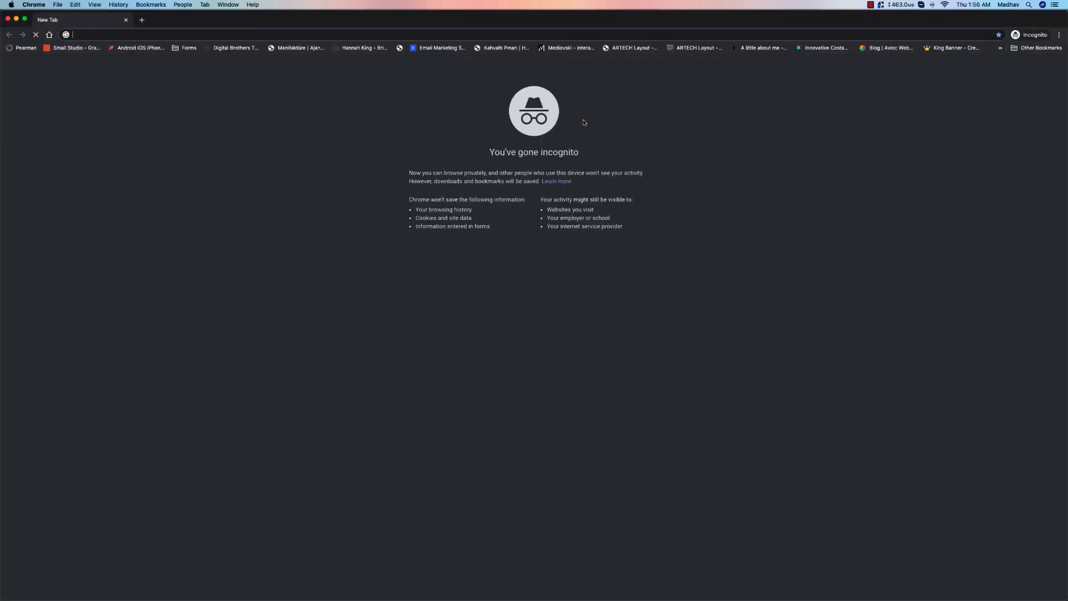
{"action": "key", "text": "super+v"}
{"action": "key", "text": "Return"}
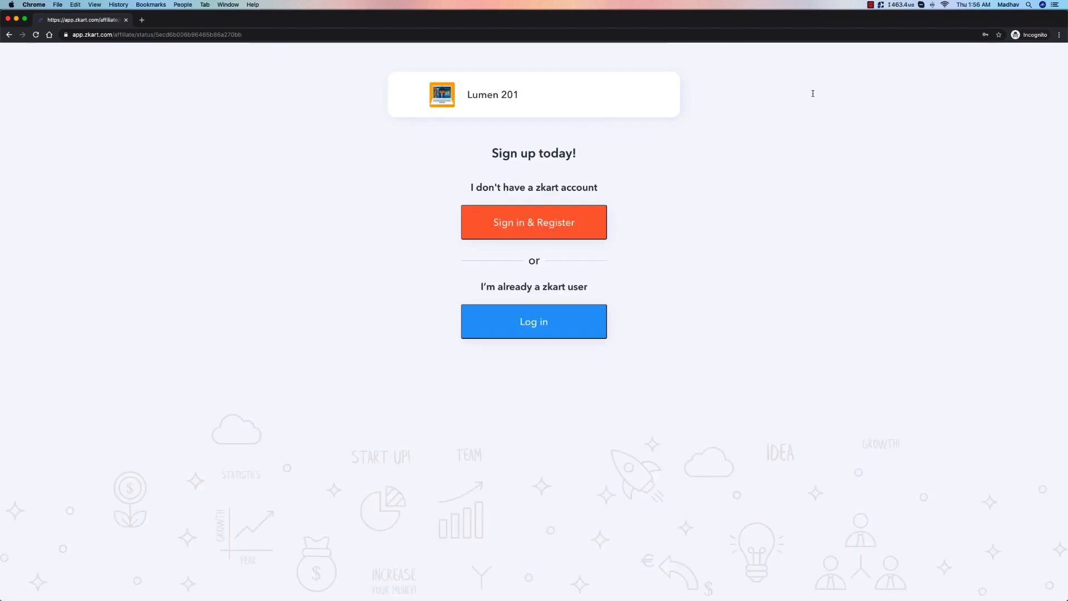
Log in as an existing zkart user with the saved account e-mail and password.
{"action": "left_click", "coordinate": [573, 326]}
{"action": "left_click", "coordinate": [532, 220]}
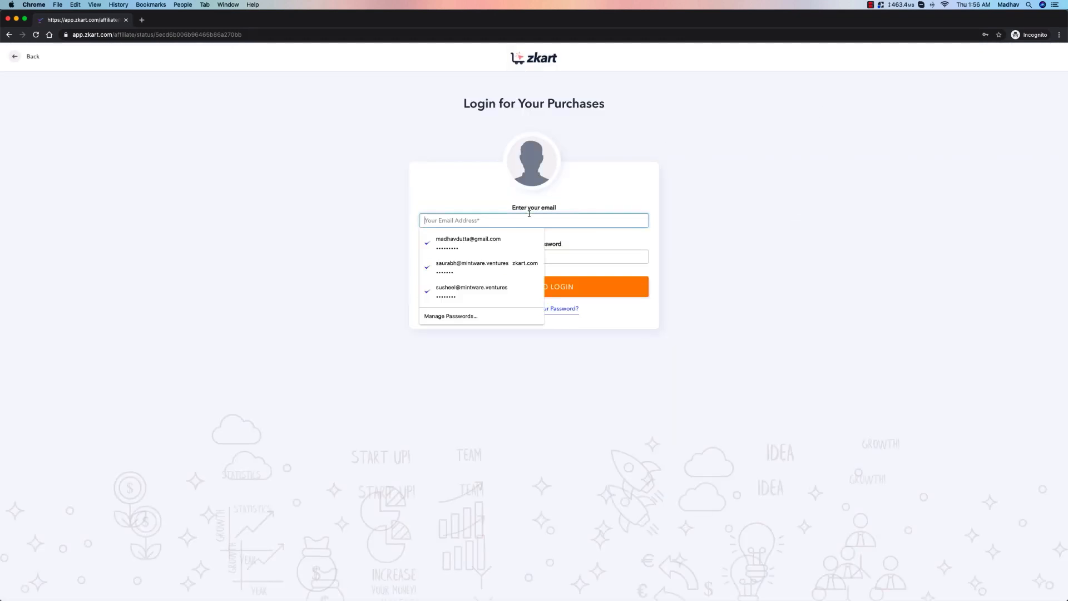
{"action": "left_click", "coordinate": [478, 238]}
{"action": "left_click", "coordinate": [563, 286]}
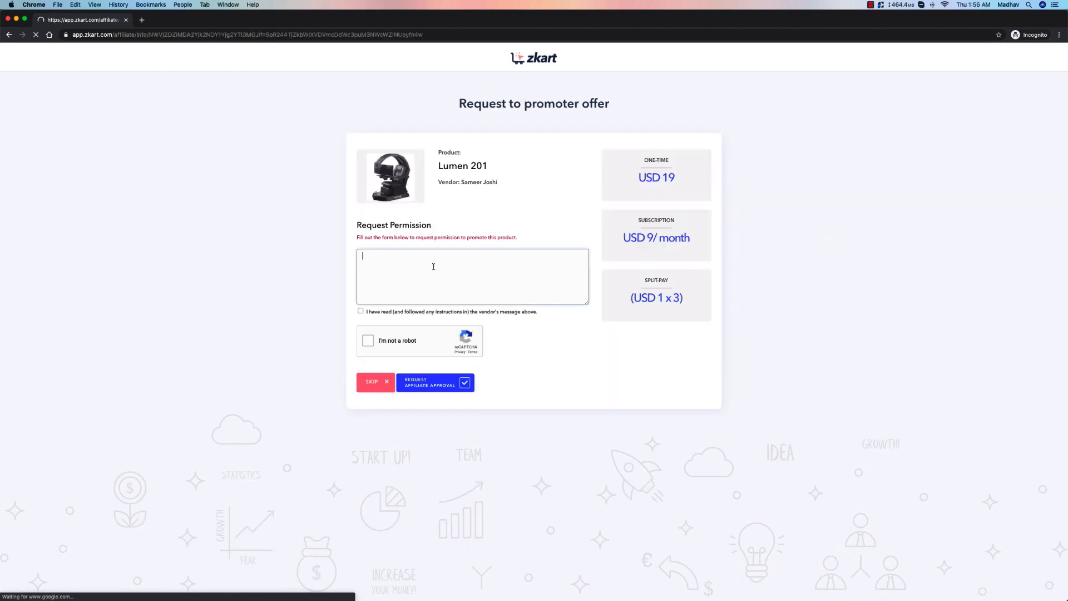
Request affiliate approval for Lumen 201 with the message "Please allow me to promote", acknowledging the vendor's instructions and completing the reCAPTCHA.
{"action": "type", "text": "Please allow me to promote"}
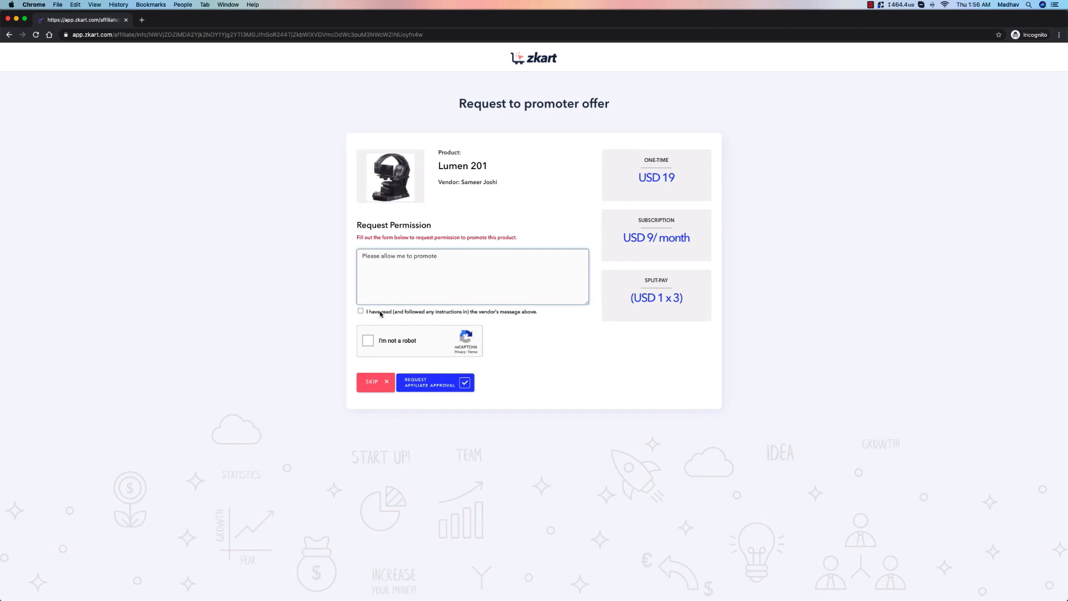
{"action": "left_click", "coordinate": [360, 311]}
{"action": "left_click", "coordinate": [368, 340]}
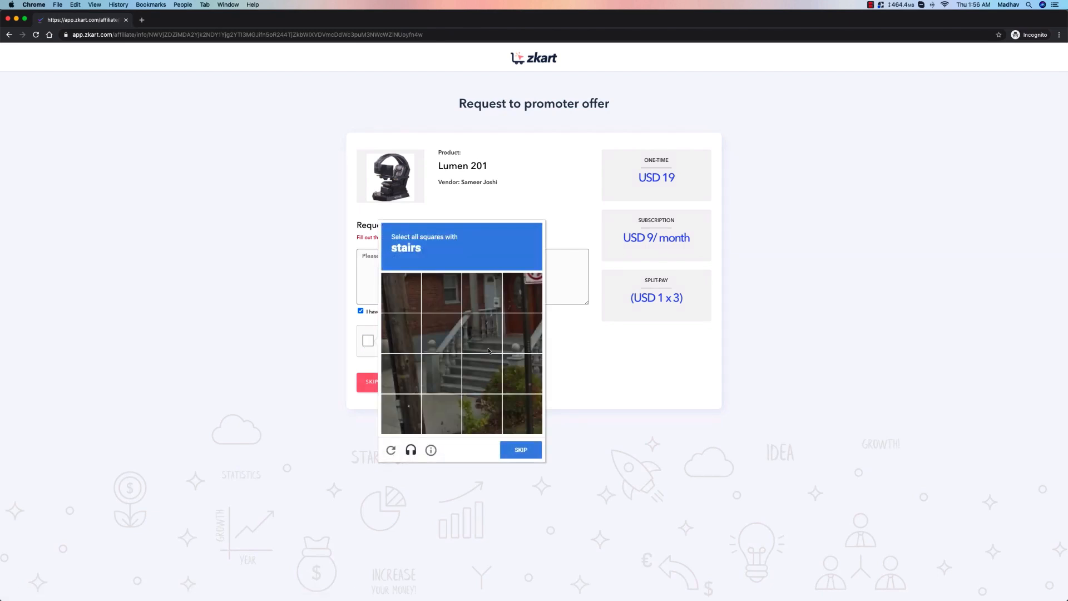
{"action": "left_click", "coordinate": [485, 332]}
{"action": "left_click", "coordinate": [442, 333]}
{"action": "left_click", "coordinate": [457, 373]}
{"action": "left_click", "coordinate": [482, 373]}
{"action": "left_click", "coordinate": [523, 374]}
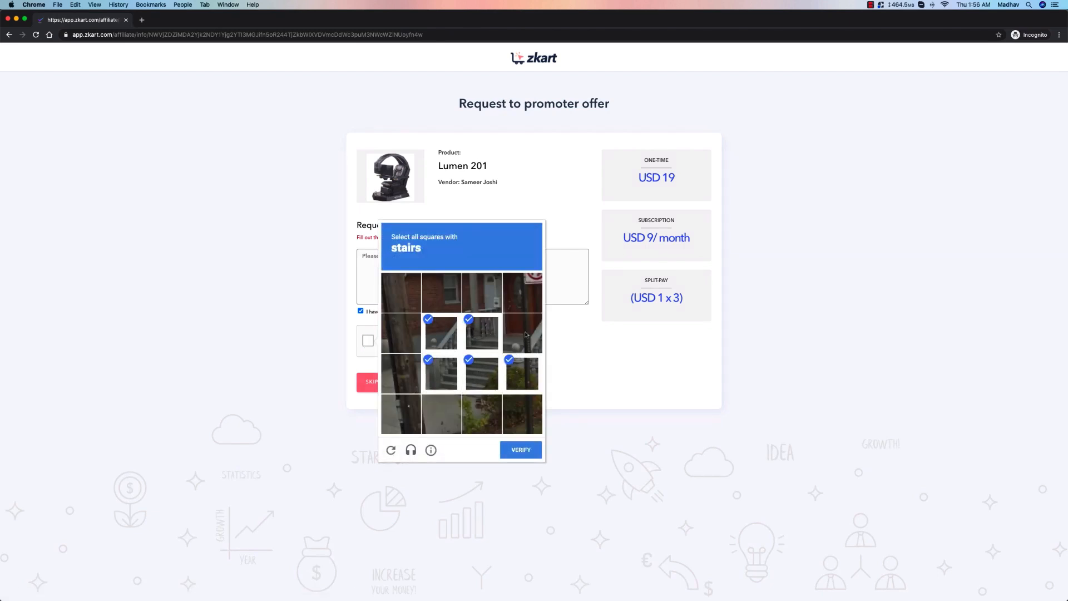
{"action": "left_click", "coordinate": [526, 335]}
{"action": "left_click", "coordinate": [536, 457]}
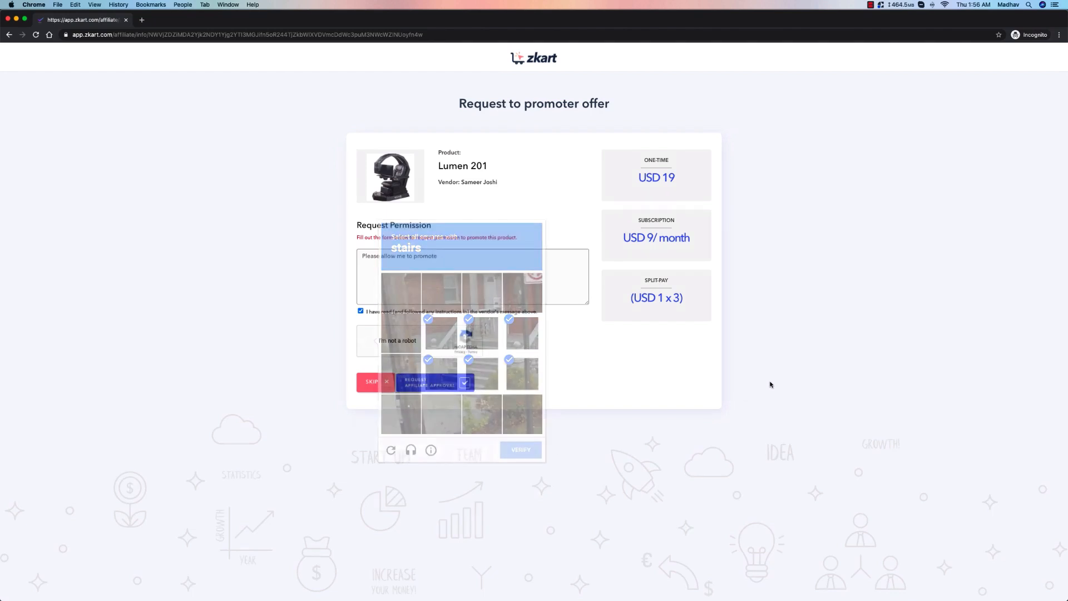
{"action": "left_click", "coordinate": [431, 385]}
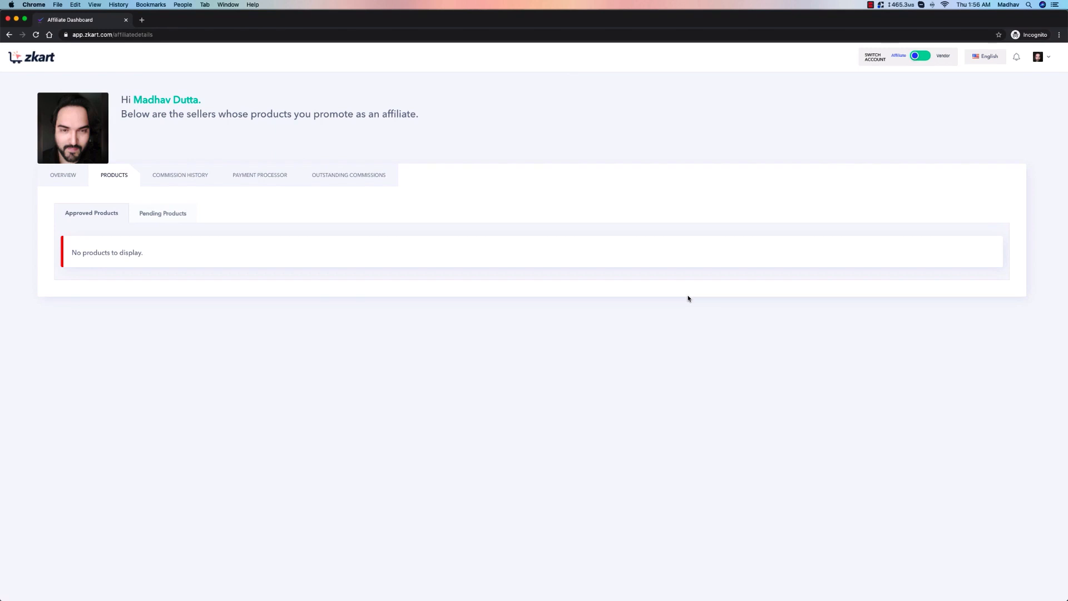
Review the affiliate overview and pending products, and view the affiliate details of Lumen 201.
{"action": "left_click", "coordinate": [64, 177]}
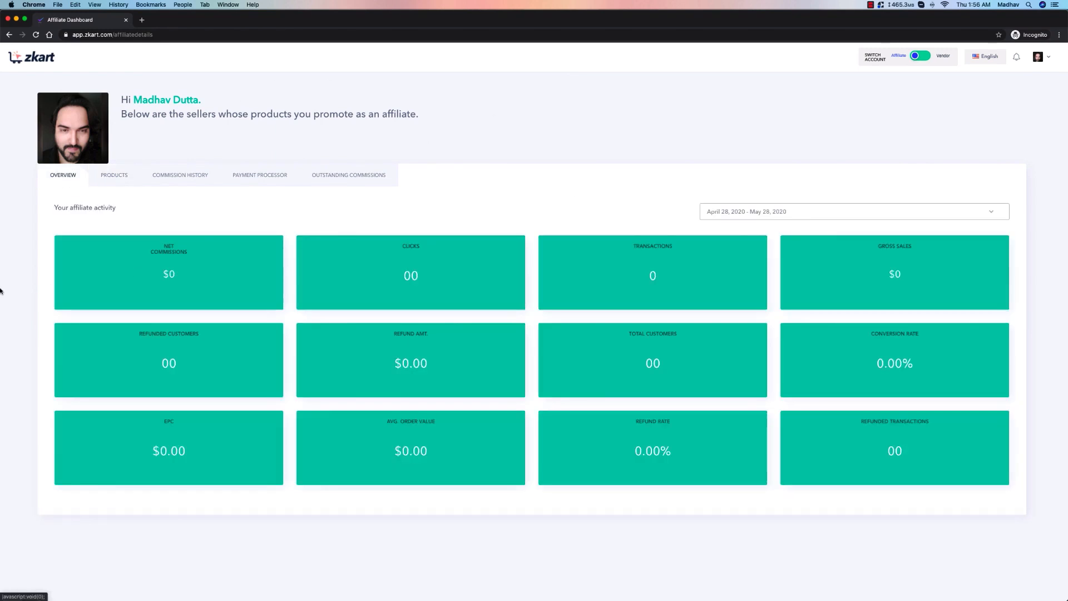
{"action": "left_click", "coordinate": [113, 177]}
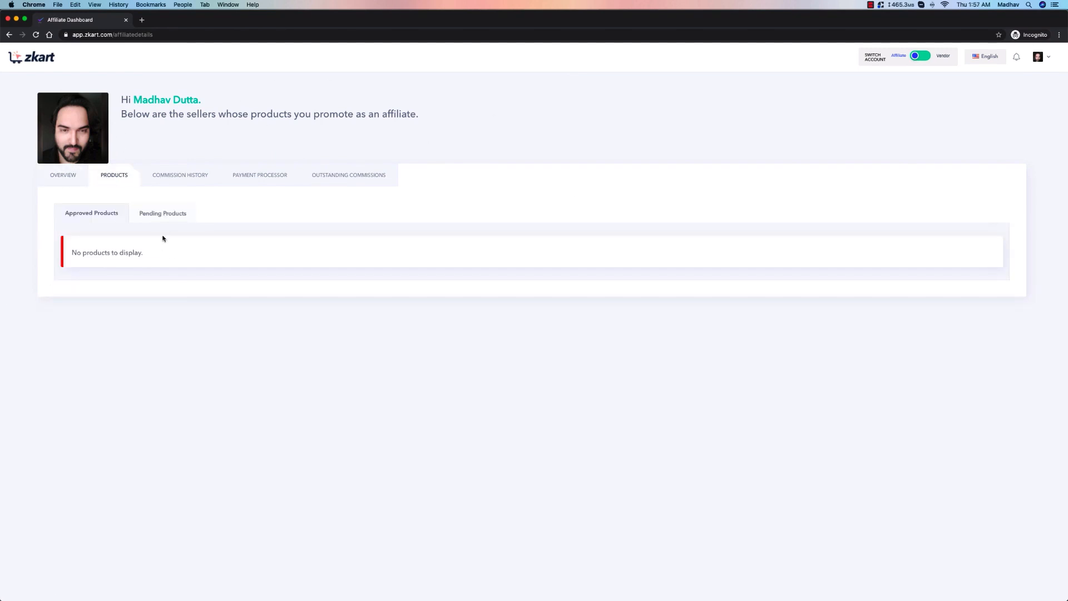
{"action": "left_click", "coordinate": [151, 215]}
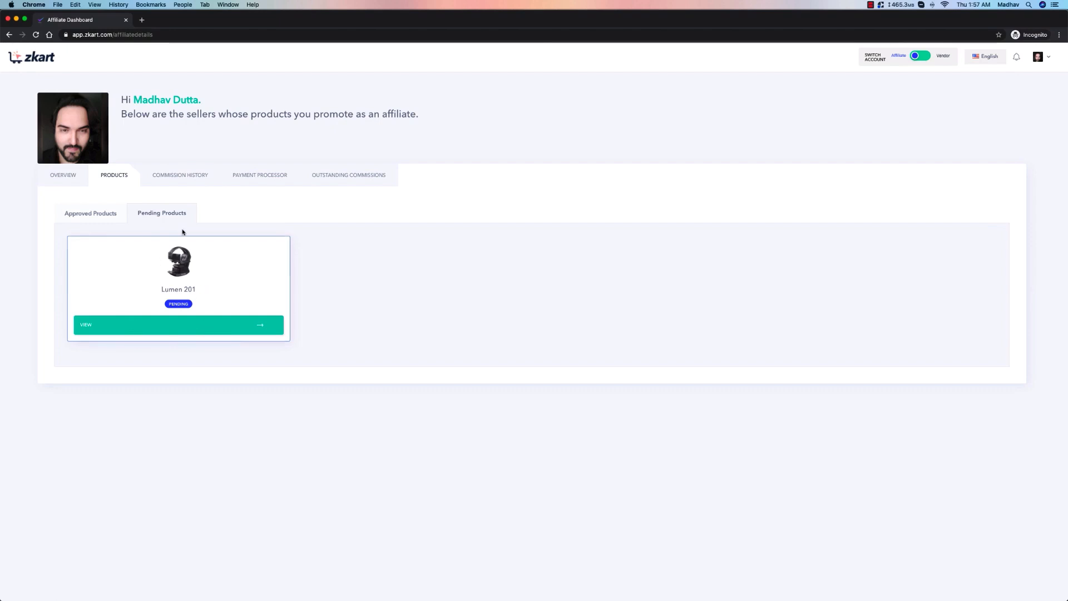
{"action": "left_click", "coordinate": [251, 326]}
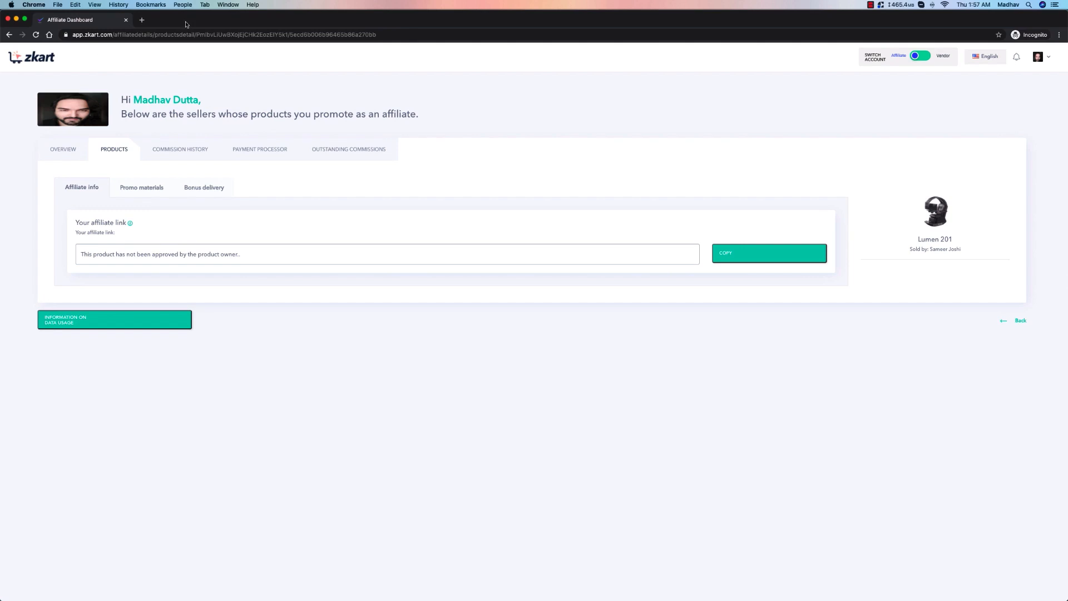
Return to the vendor account's window and examine the affiliates overview, the affiliate requests and the entry in My Affiliates.
{"action": "left_click_drag", "start_coordinate": [186, 25], "coordinate": [836, 28]}
{"action": "left_click", "coordinate": [633, 132]}
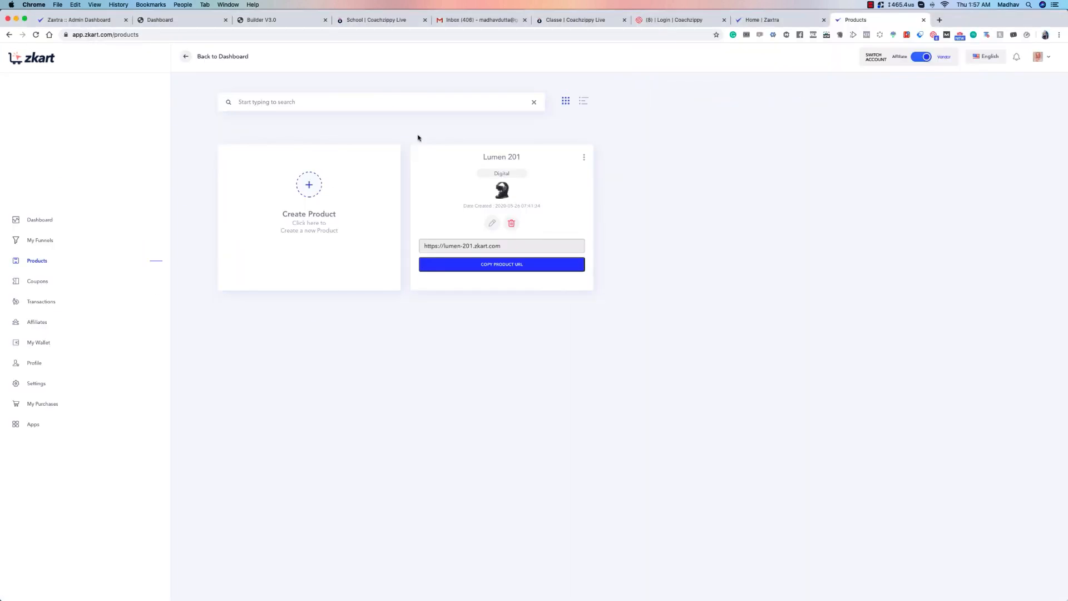
{"action": "left_click", "coordinate": [39, 325]}
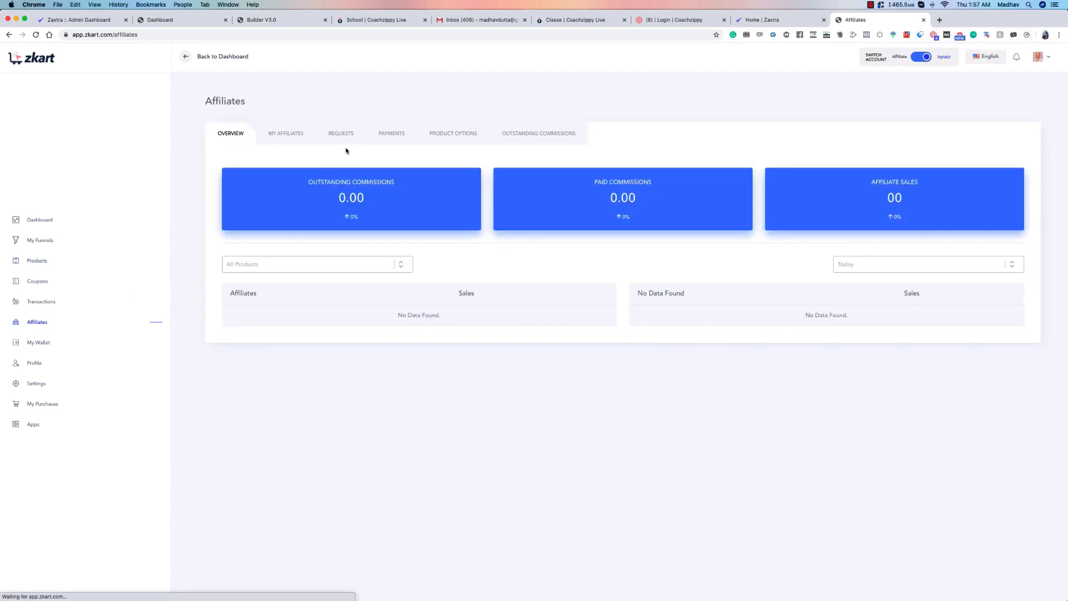
{"action": "left_click", "coordinate": [287, 138]}
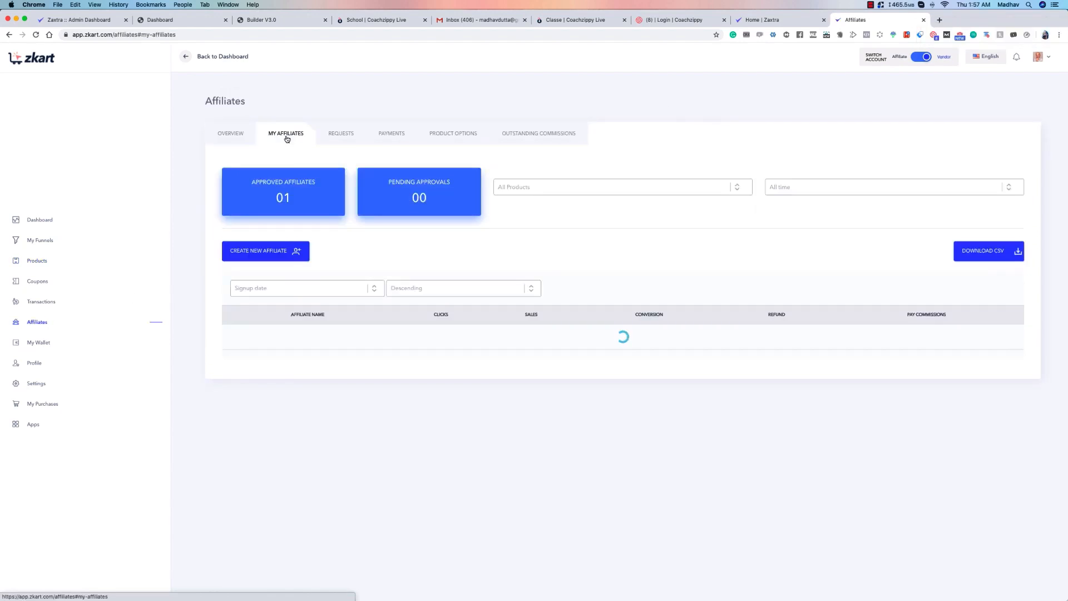
{"action": "left_click", "coordinate": [328, 139]}
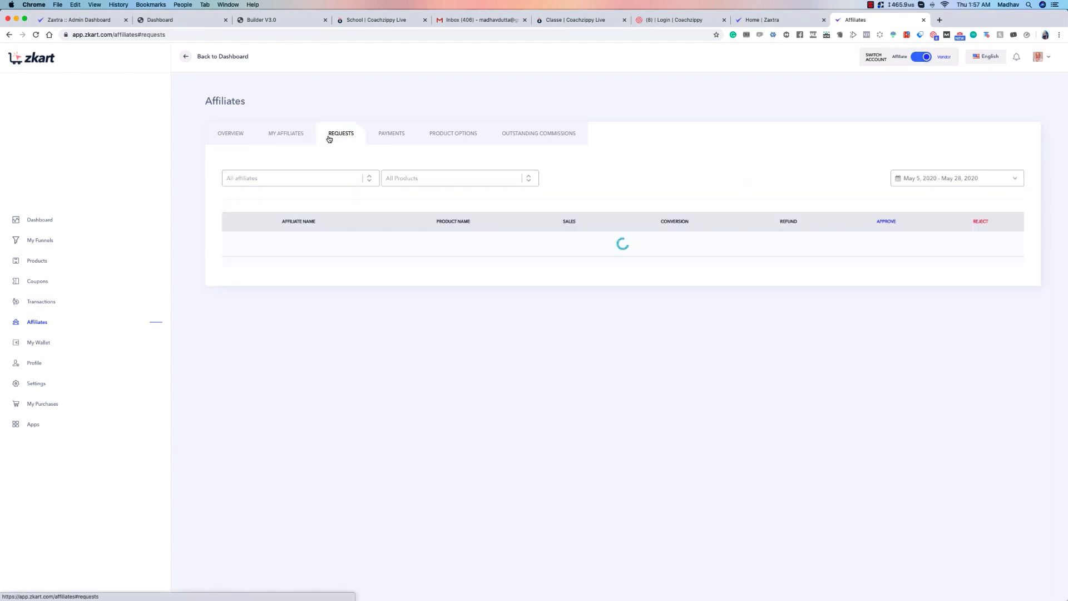
{"action": "left_click", "coordinate": [287, 135]}
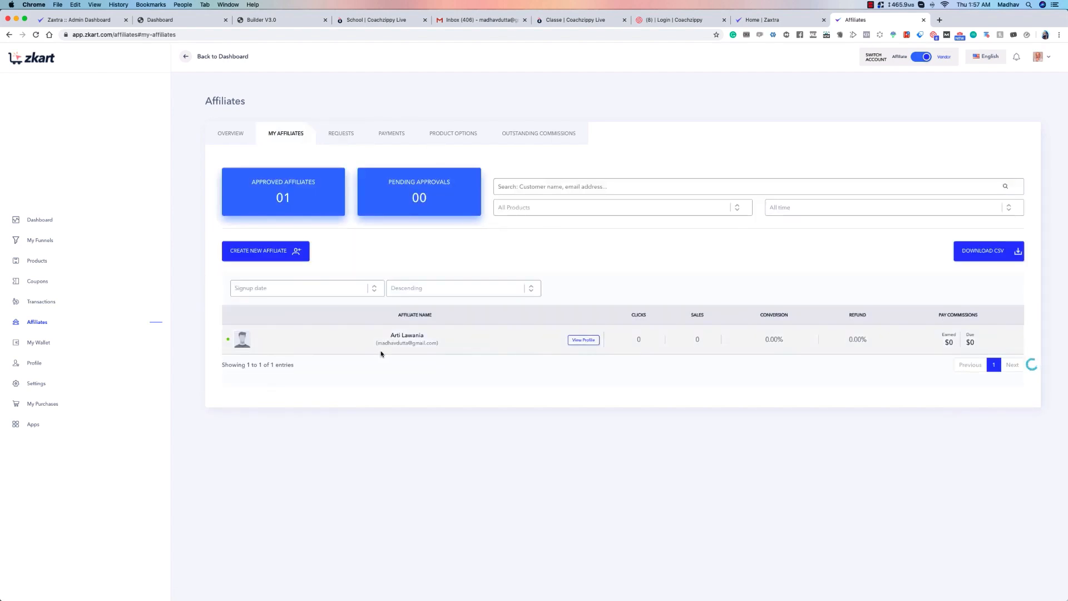
{"action": "left_click_drag", "start_coordinate": [379, 344], "coordinate": [435, 344]}
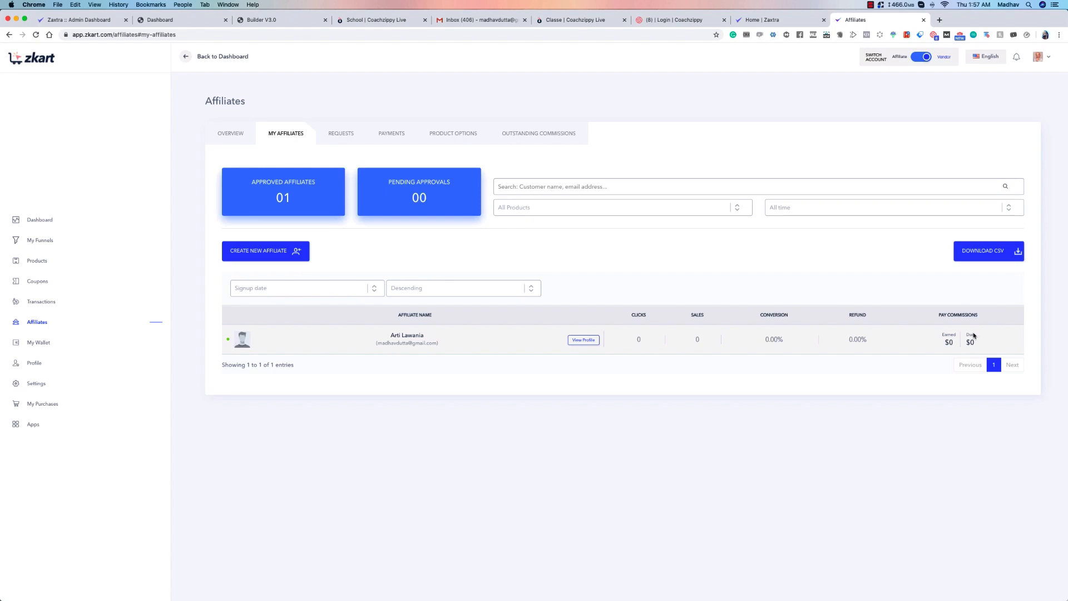
View the listed affiliate's profile, examining the contact details, affiliate ID, currency options and approved products search.
{"action": "left_click", "coordinate": [586, 340]}
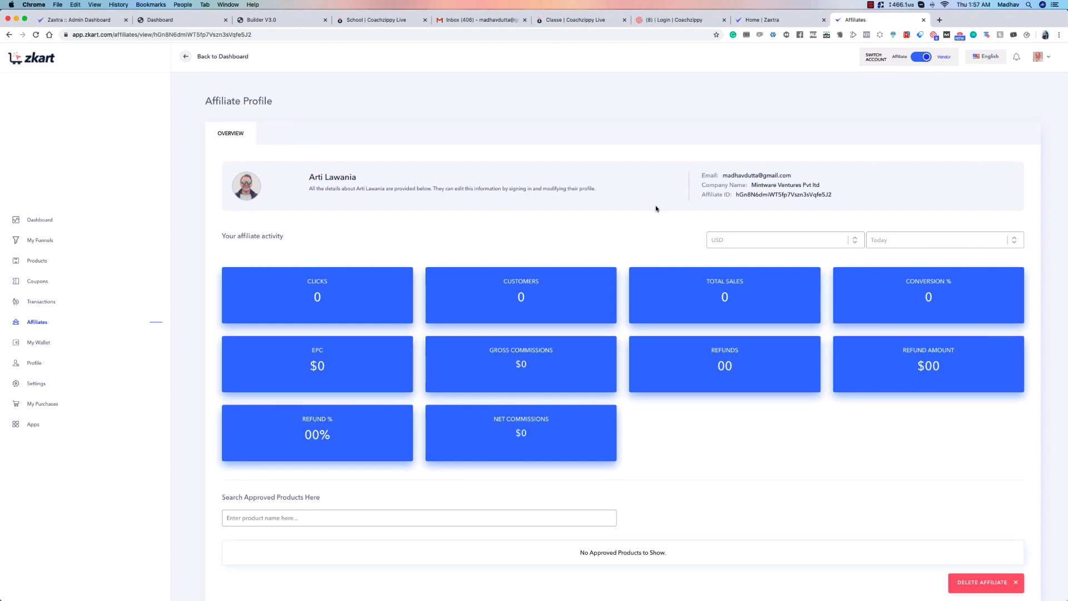
{"action": "left_click_drag", "start_coordinate": [802, 177], "coordinate": [727, 178]}
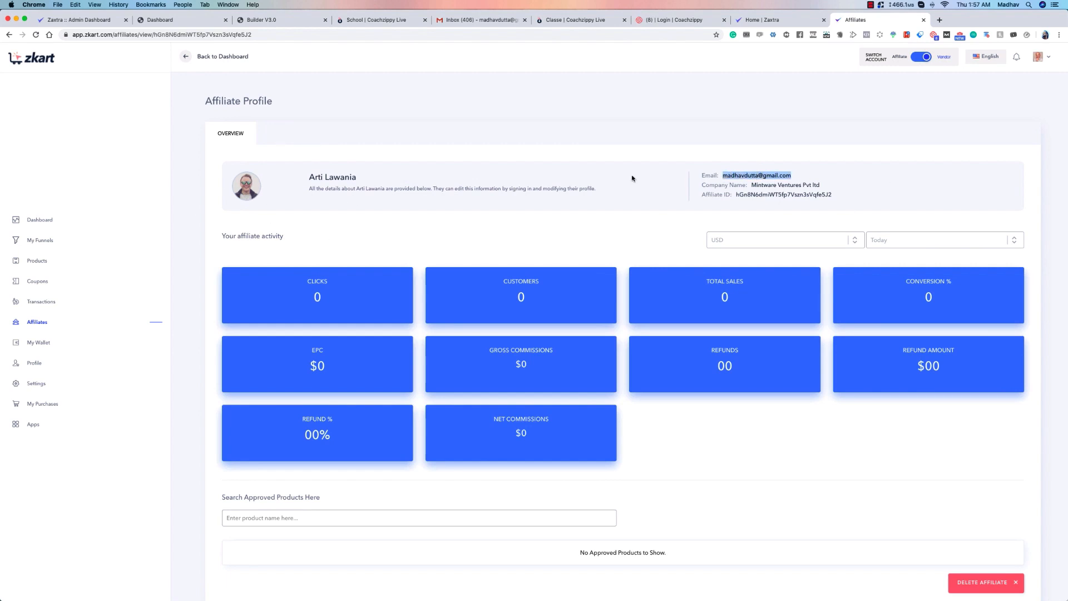
{"action": "left_click_drag", "start_coordinate": [358, 178], "coordinate": [309, 179]}
{"action": "left_click", "coordinate": [317, 194]}
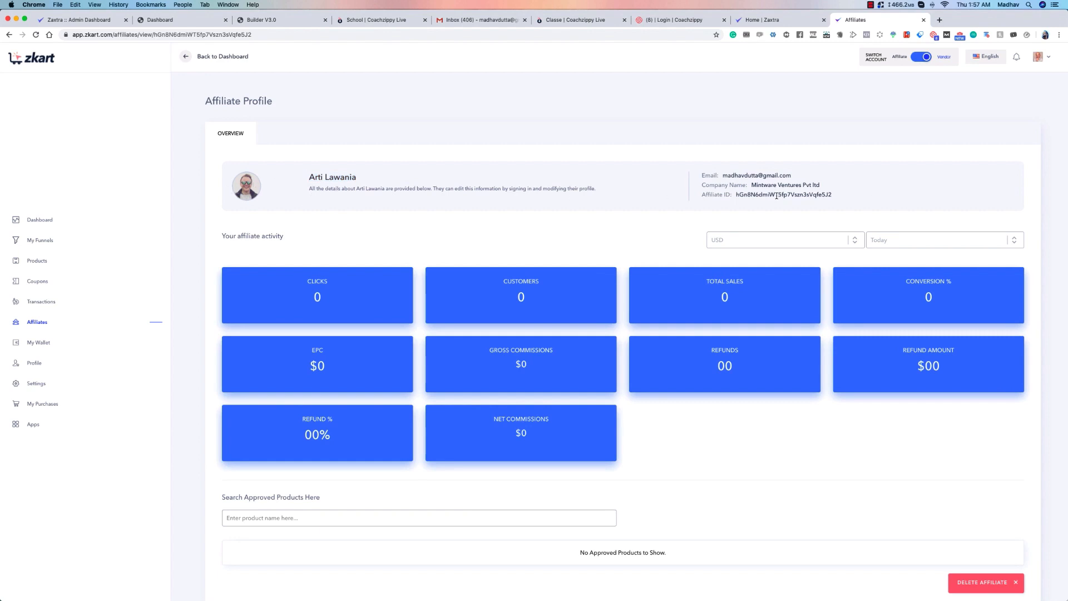
{"action": "left_click_drag", "start_coordinate": [823, 187], "coordinate": [866, 199]}
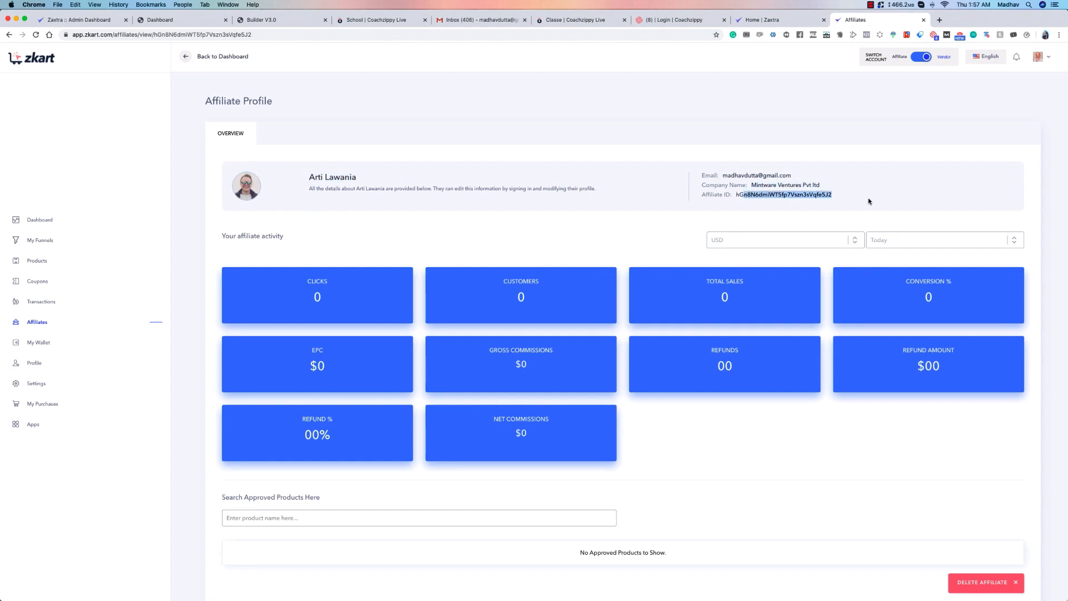
{"action": "left_click", "coordinate": [864, 198]}
{"action": "scroll", "coordinate": [723, 203], "scroll_direction": "down", "scroll_amount": 1}
{"action": "left_click", "coordinate": [801, 225]}
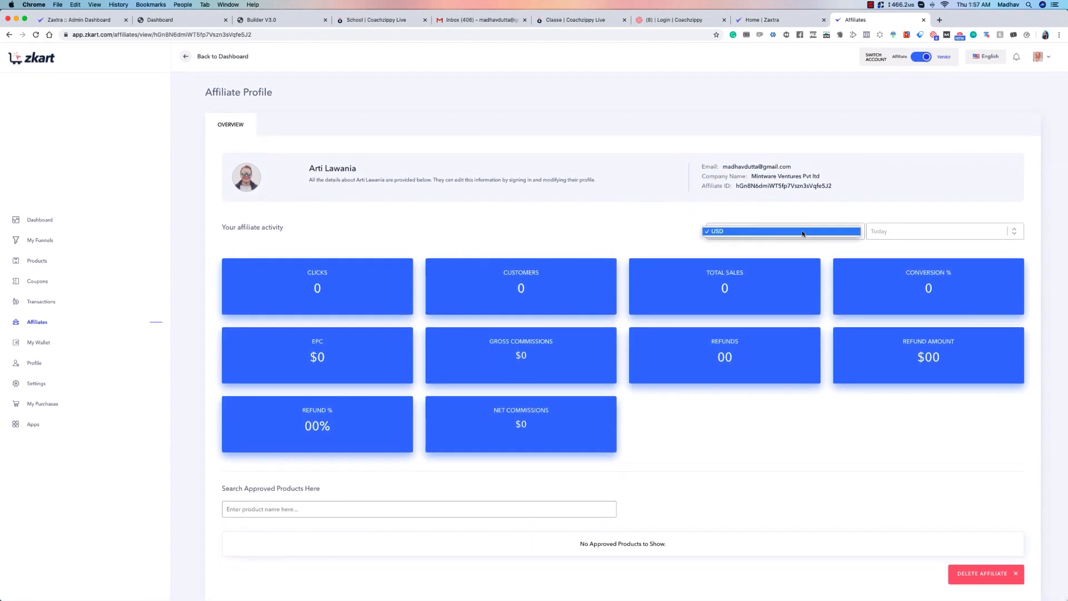
{"action": "left_click", "coordinate": [763, 231]}
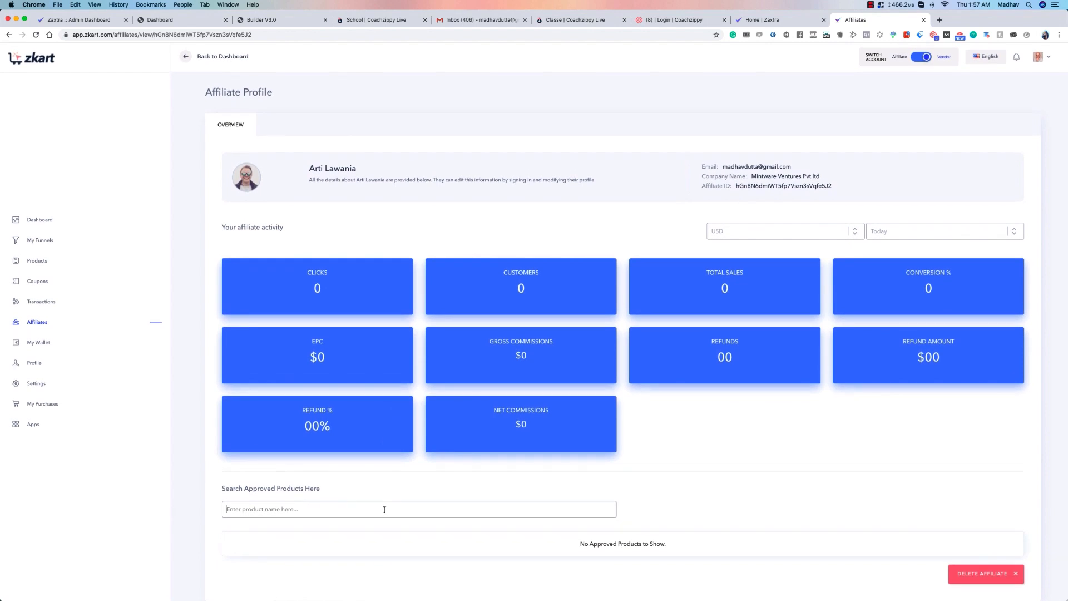
{"action": "left_click", "coordinate": [364, 500]}
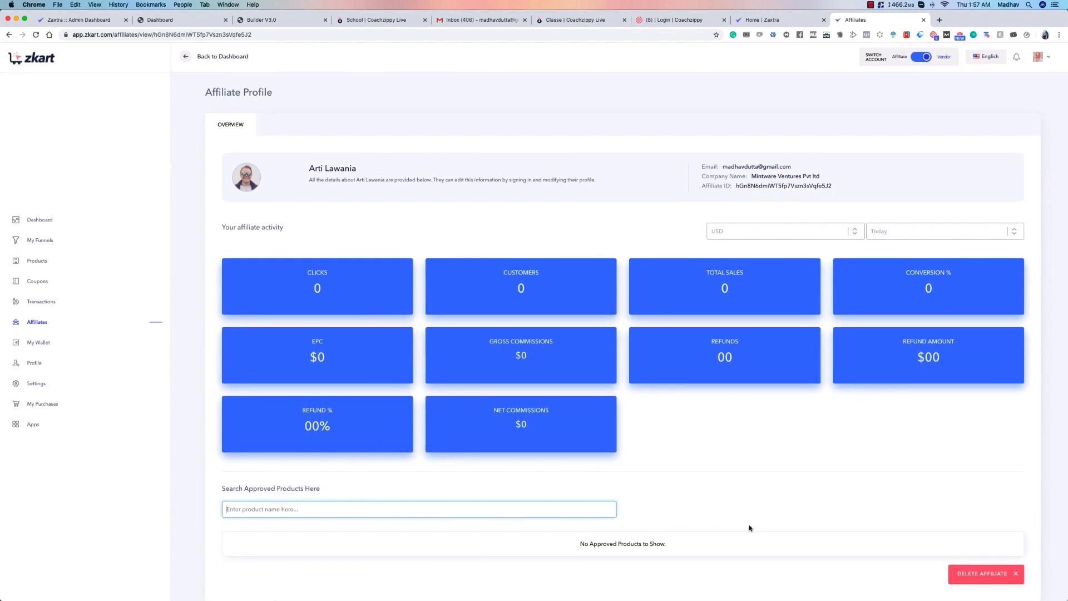
{"action": "left_click", "coordinate": [644, 506]}
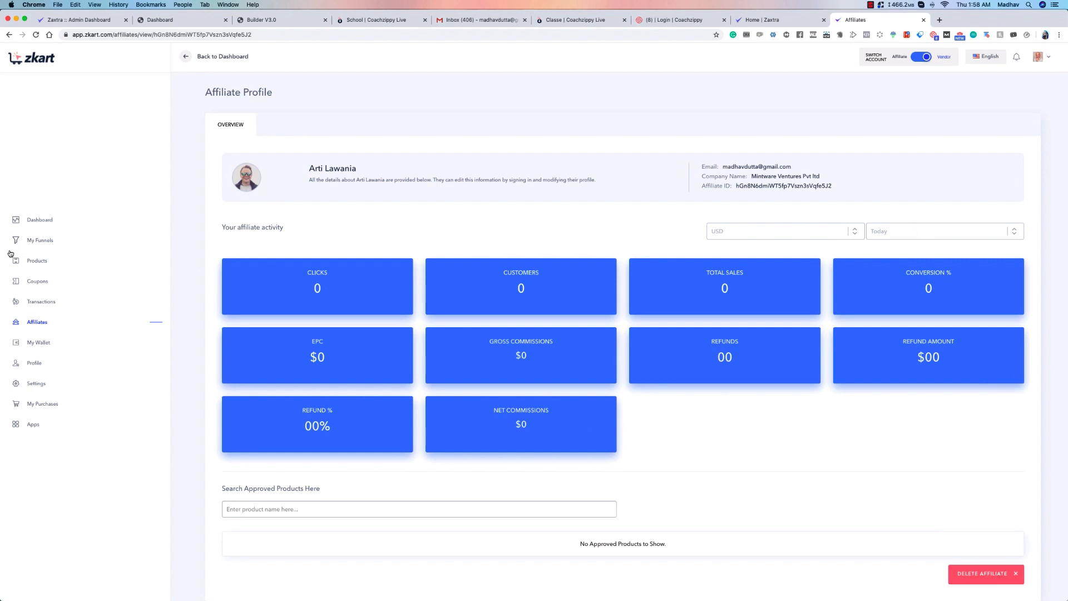
Return to the affiliates area and view My Affiliates, Outstanding Commissions and Product Options.
{"action": "left_click", "coordinate": [36, 325]}
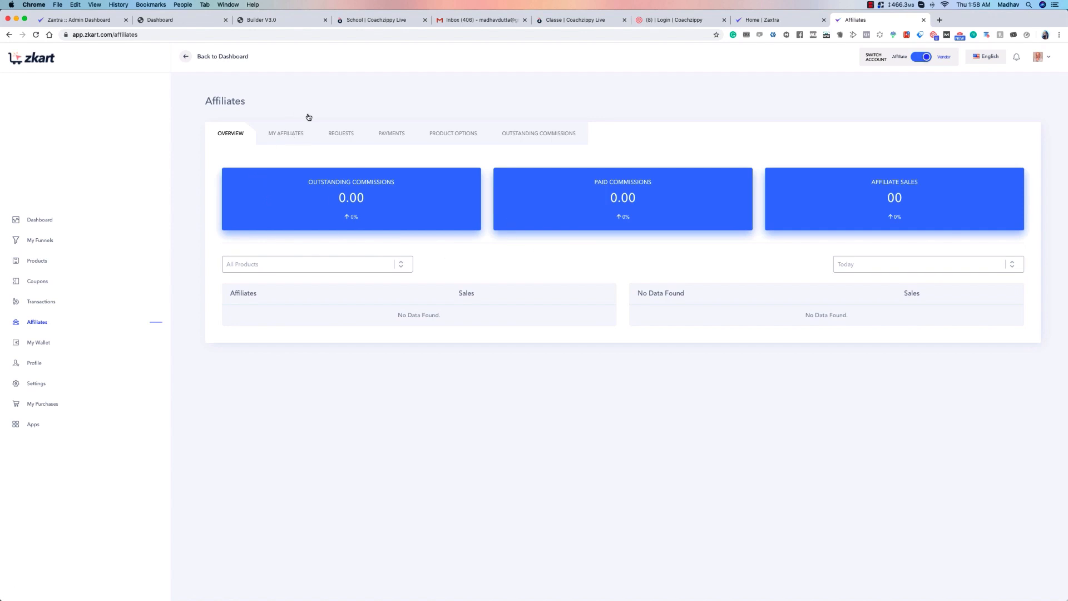
{"action": "left_click", "coordinate": [299, 134]}
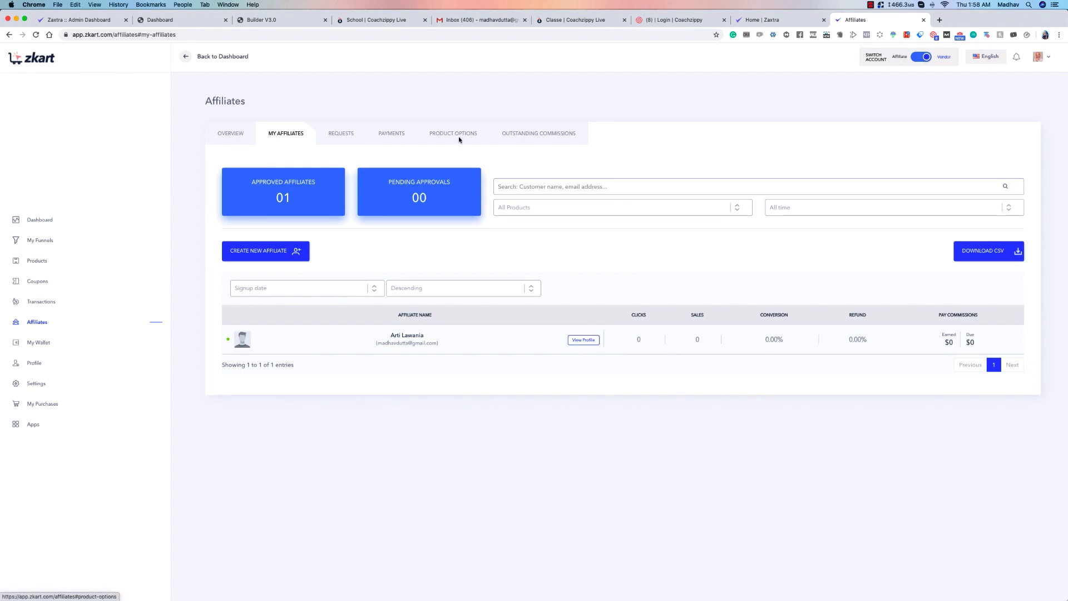
{"action": "left_click", "coordinate": [538, 138]}
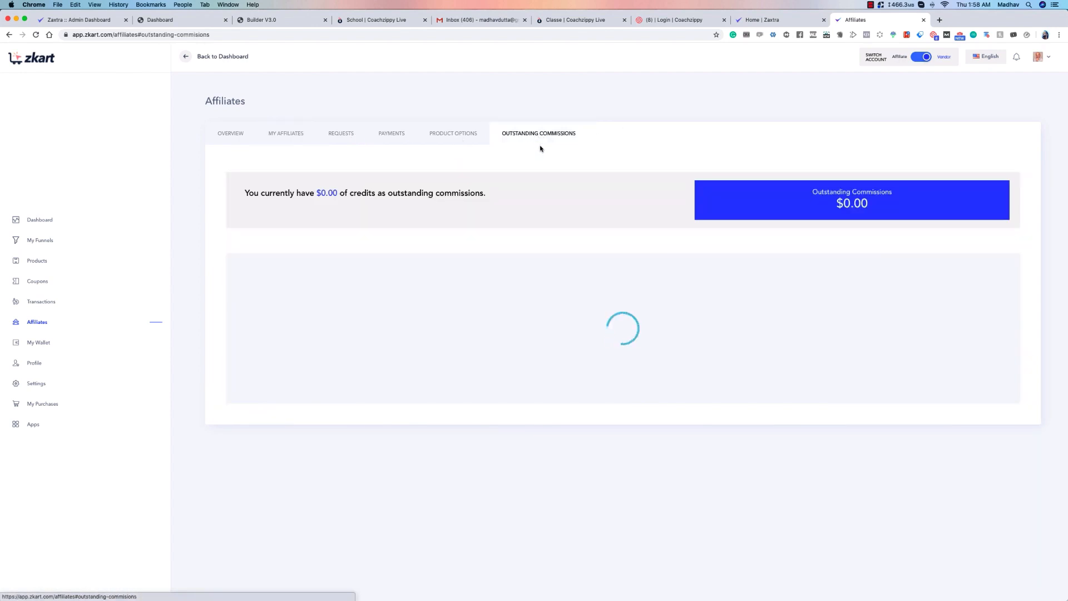
{"action": "left_click", "coordinate": [458, 136]}
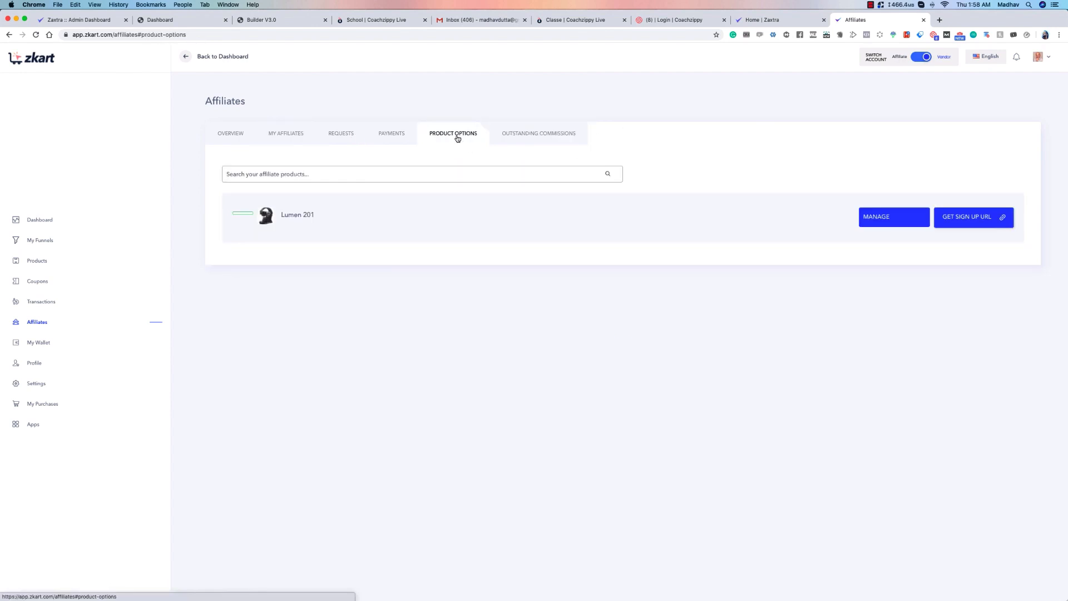
Check the management options of Lumen 201 and open its promo materials.
{"action": "left_click", "coordinate": [887, 217]}
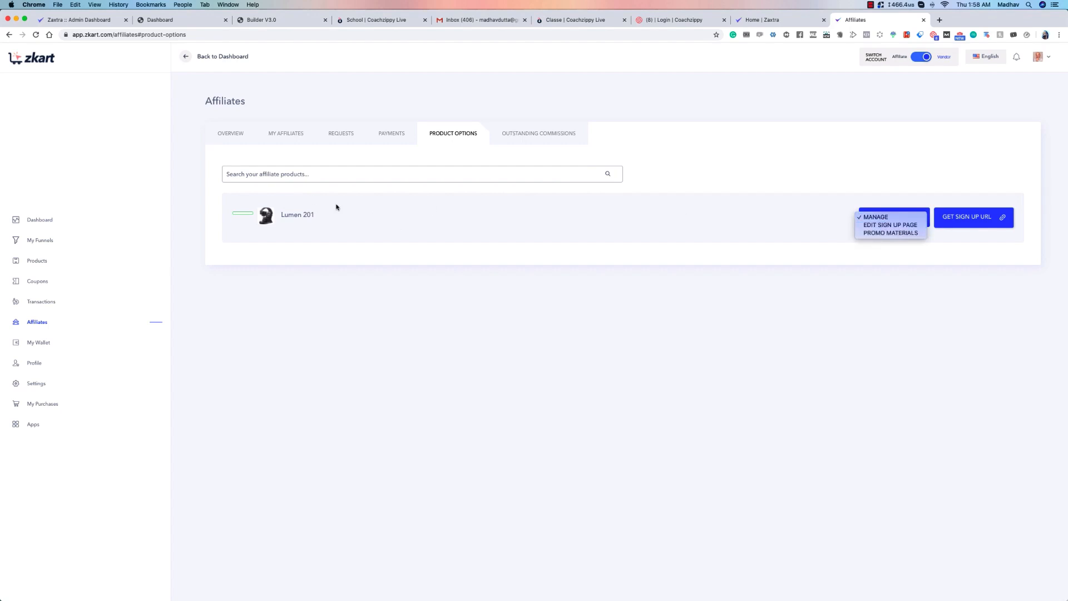
{"action": "left_click", "coordinate": [883, 225]}
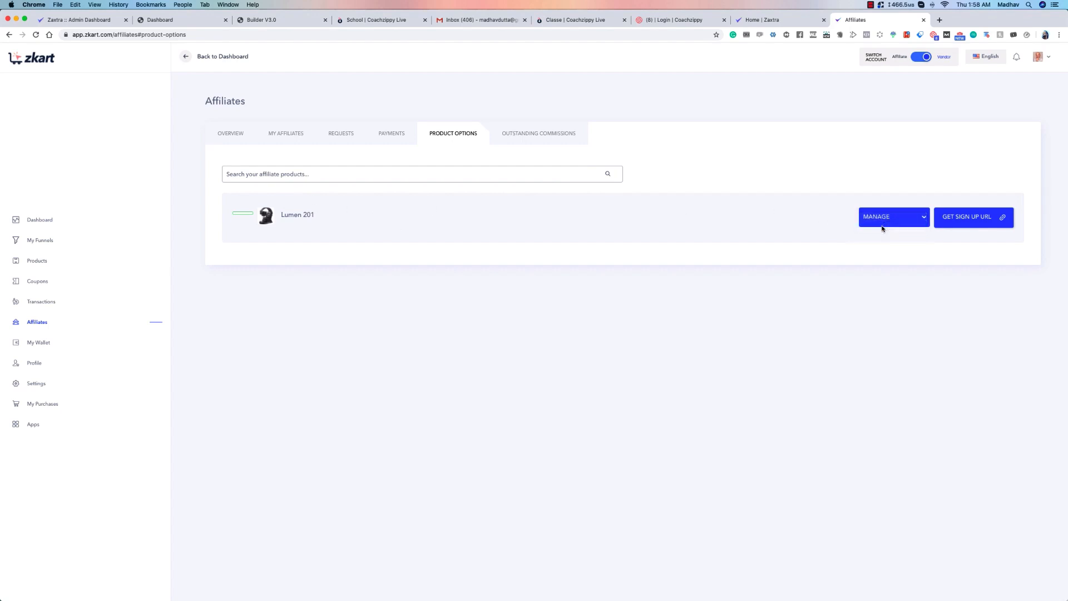
{"action": "left_click", "coordinate": [913, 221]}
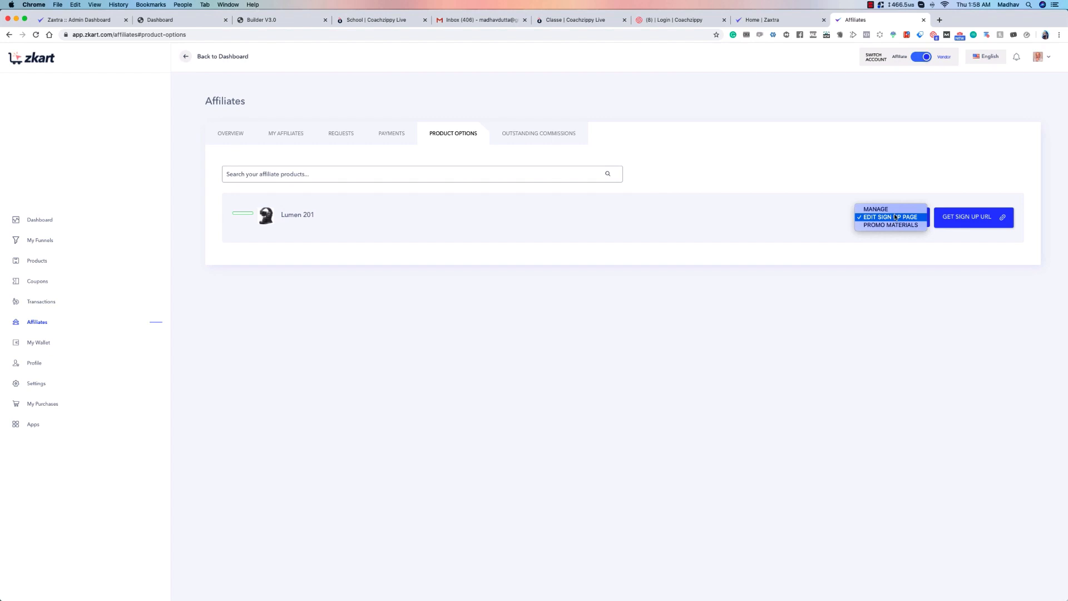
{"action": "left_click", "coordinate": [954, 203]}
{"action": "left_click", "coordinate": [876, 222]}
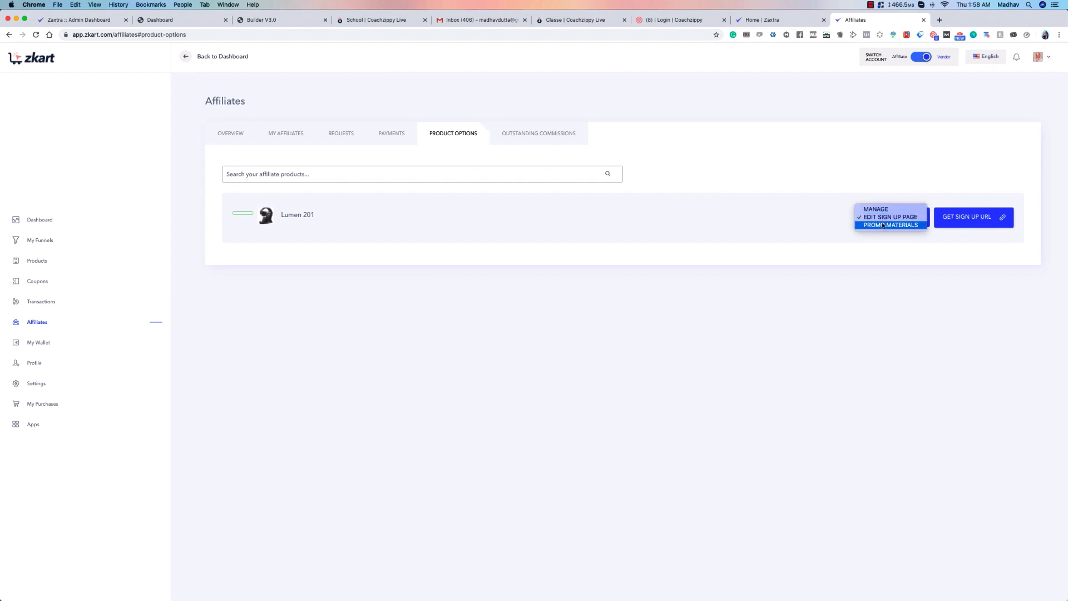
{"action": "left_click", "coordinate": [884, 225]}
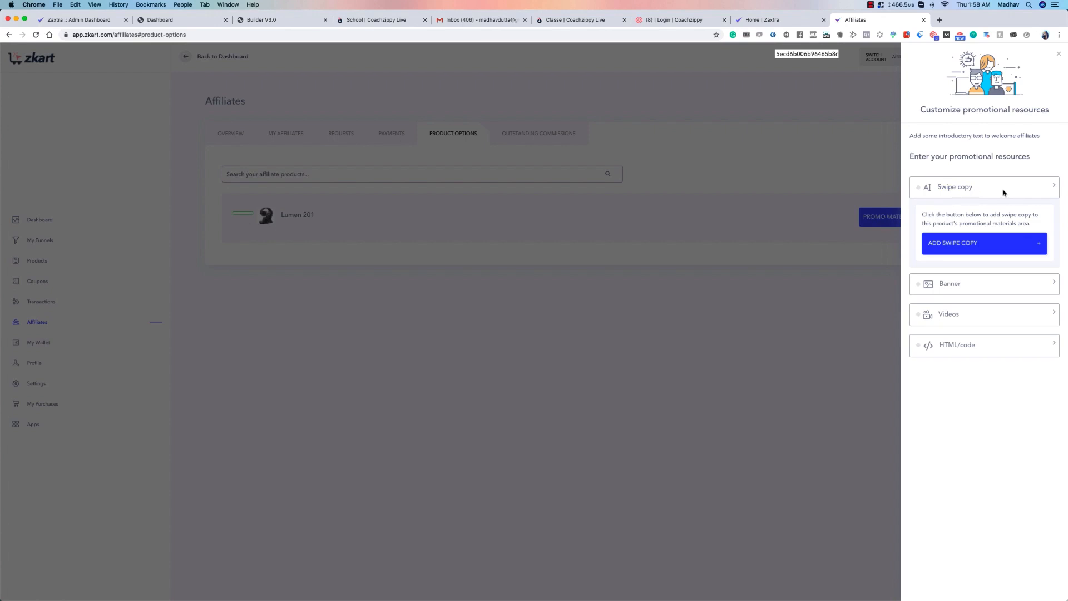
View the form for adding swipe copy, including its name and body fields, and close it without saving.
{"action": "left_click", "coordinate": [966, 241]}
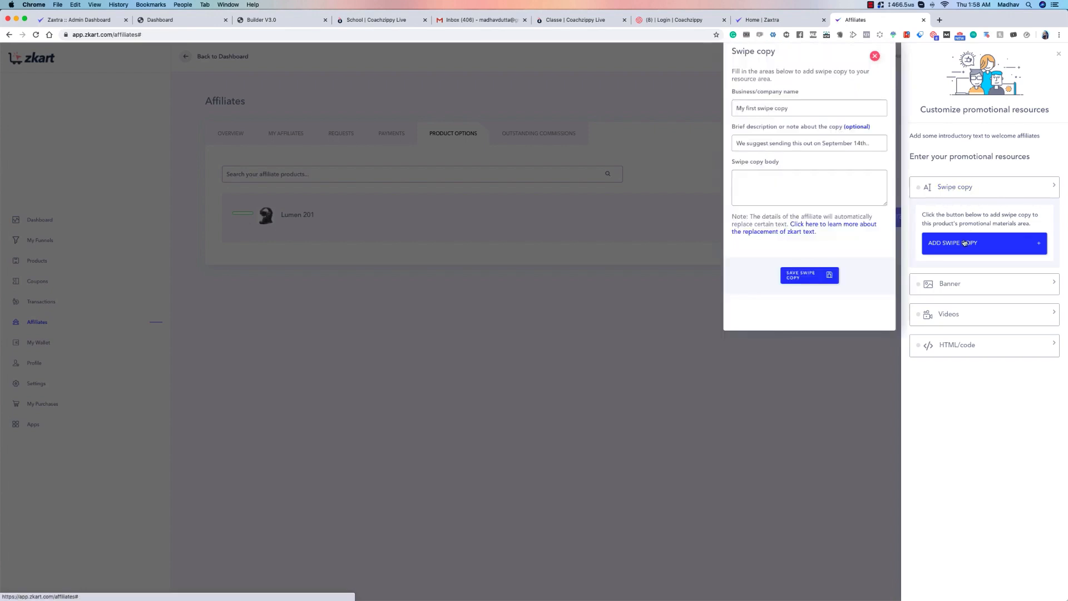
{"action": "left_click", "coordinate": [767, 107]}
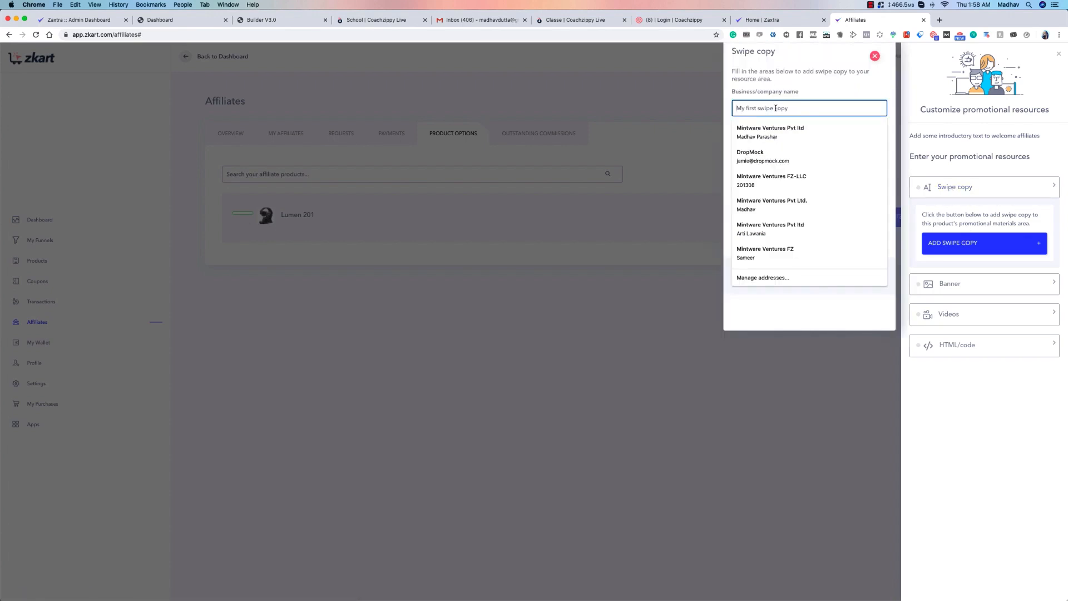
{"action": "left_click", "coordinate": [808, 82]}
{"action": "left_click", "coordinate": [774, 184]}
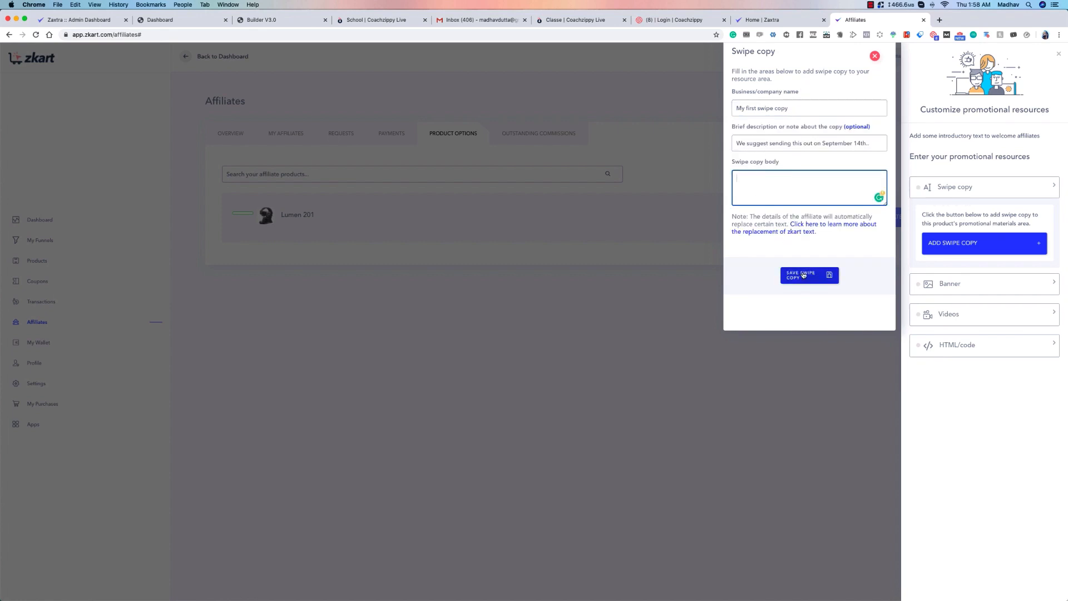
{"action": "left_click", "coordinate": [875, 56]}
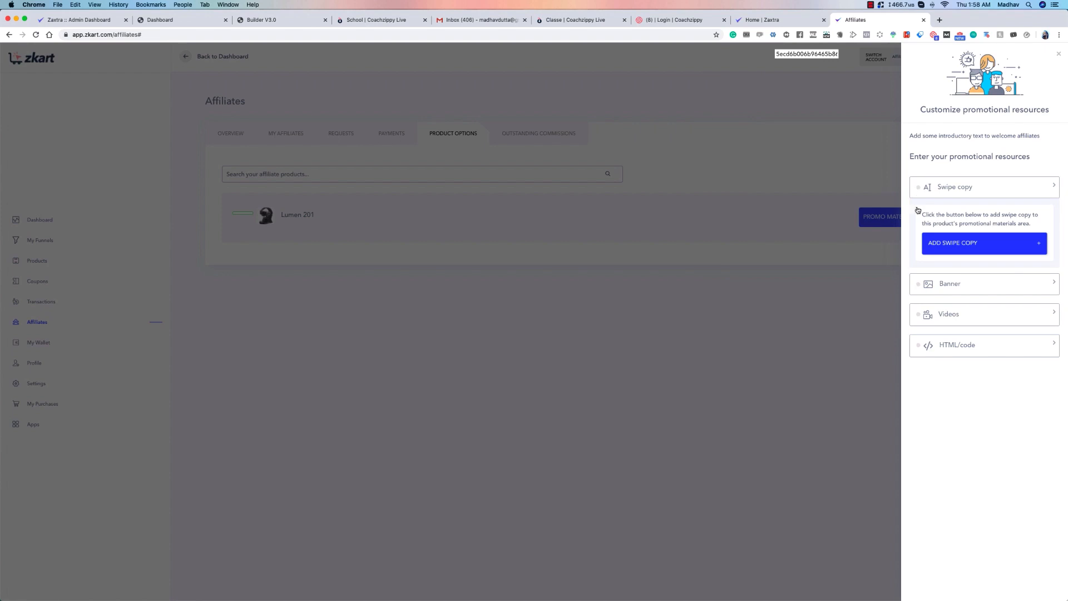
View the forms for adding a banner and a video to the promotional resources, closing each without saving.
{"action": "left_click", "coordinate": [1050, 287]}
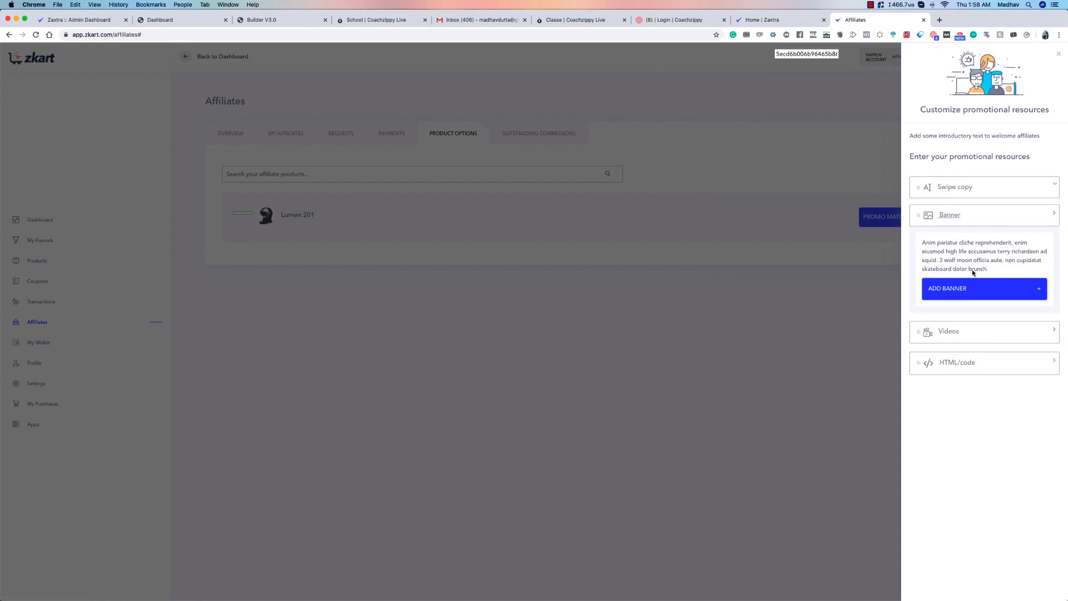
{"action": "left_click", "coordinate": [980, 298]}
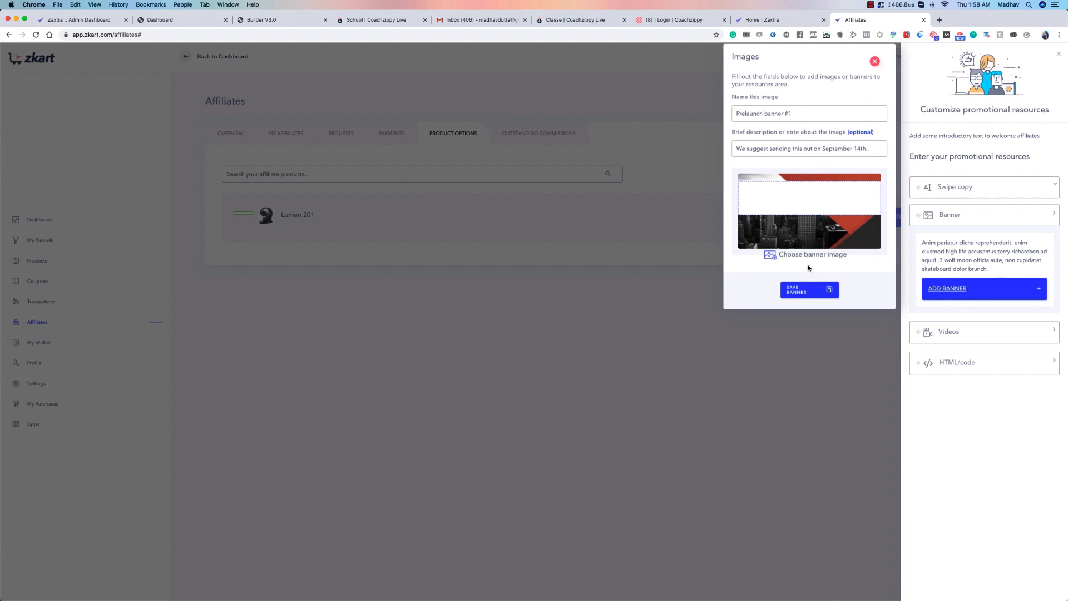
{"action": "left_click", "coordinate": [876, 62]}
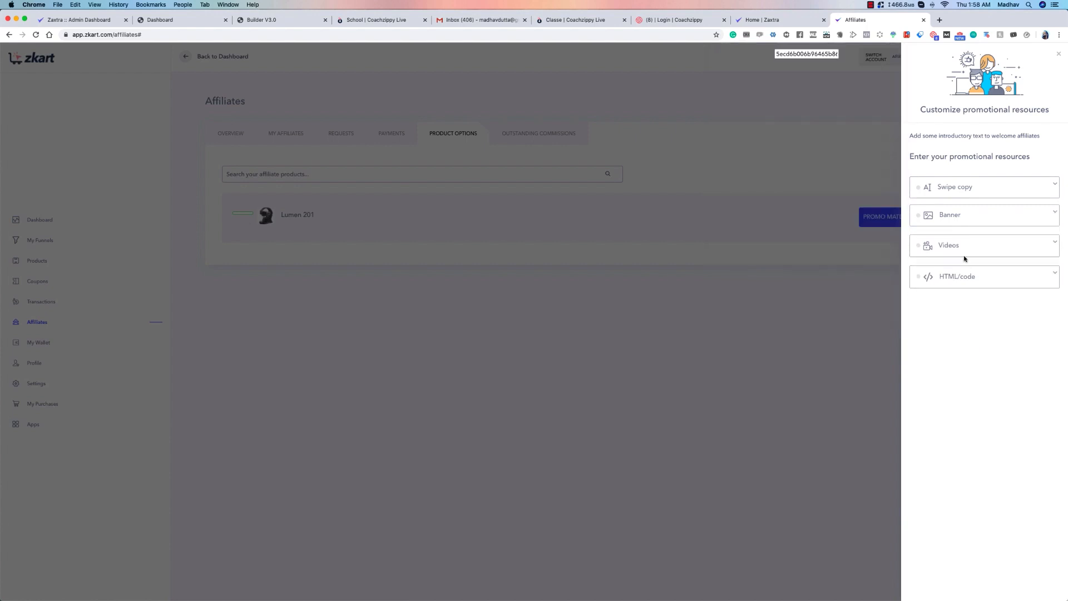
{"action": "left_click", "coordinate": [1054, 244]}
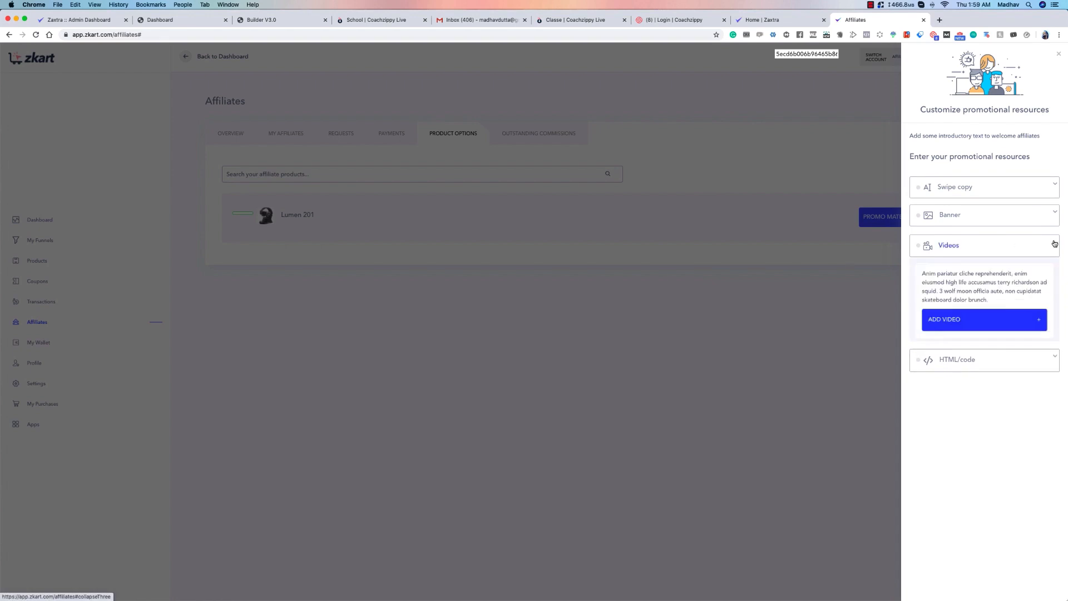
{"action": "left_click", "coordinate": [946, 319]}
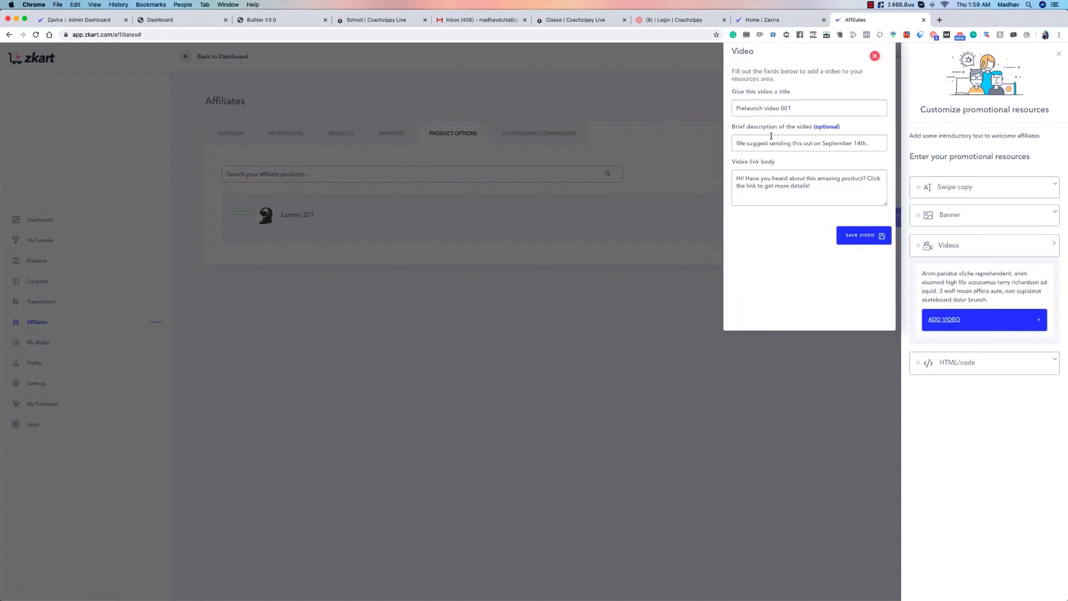
{"action": "left_click", "coordinate": [875, 56]}
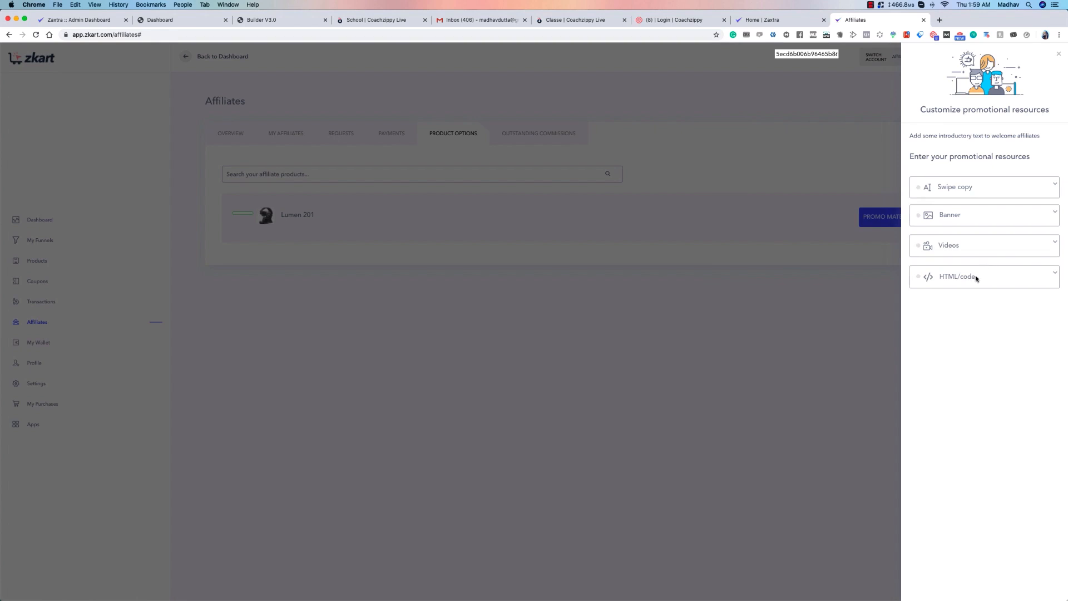
View the form for adding HTML/code, then close the promotional resources and set Lumen 201's option back to Manage.
{"action": "left_click", "coordinate": [1057, 275]}
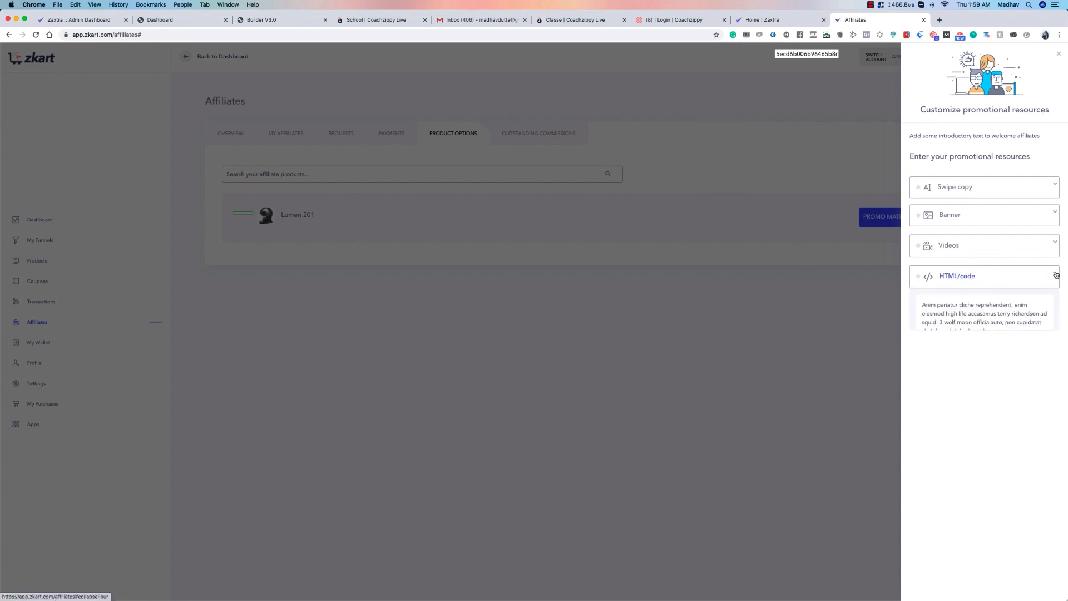
{"action": "left_click", "coordinate": [966, 354]}
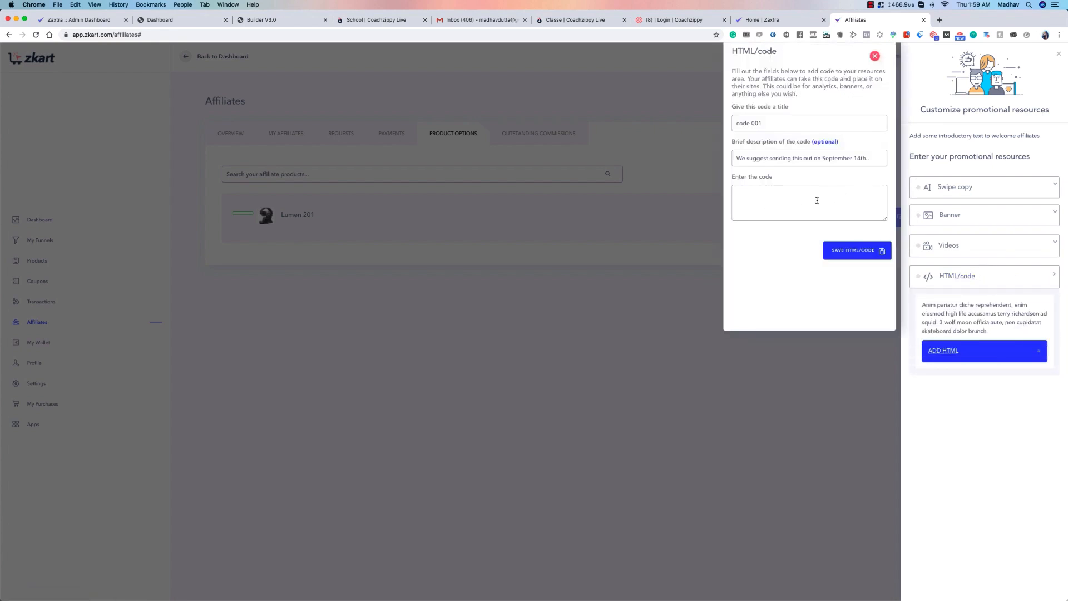
{"action": "left_click", "coordinate": [875, 56]}
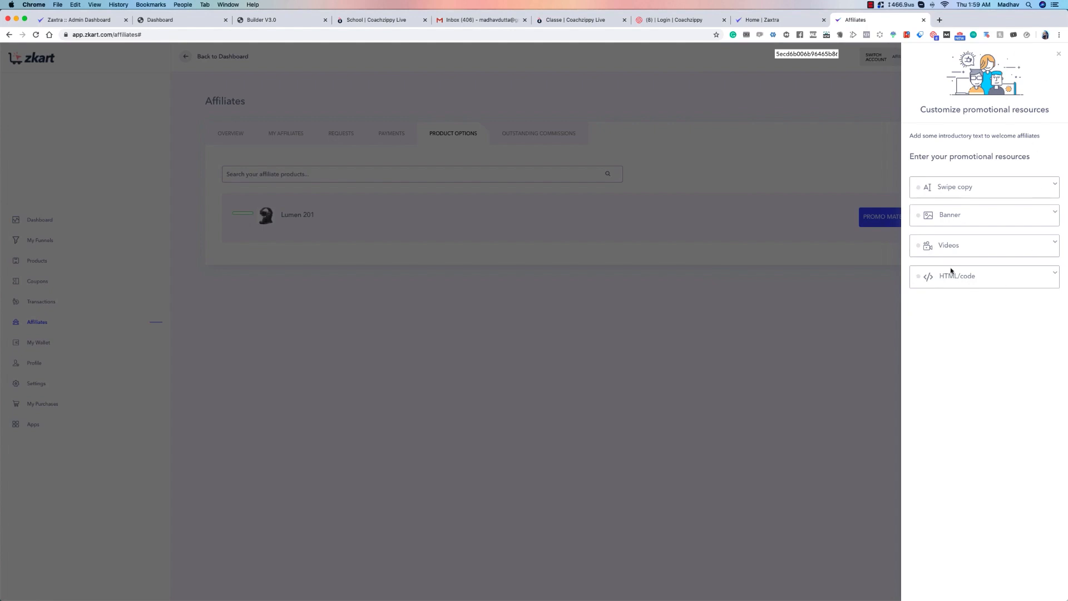
{"action": "left_click", "coordinate": [1058, 54]}
{"action": "left_click", "coordinate": [900, 226]}
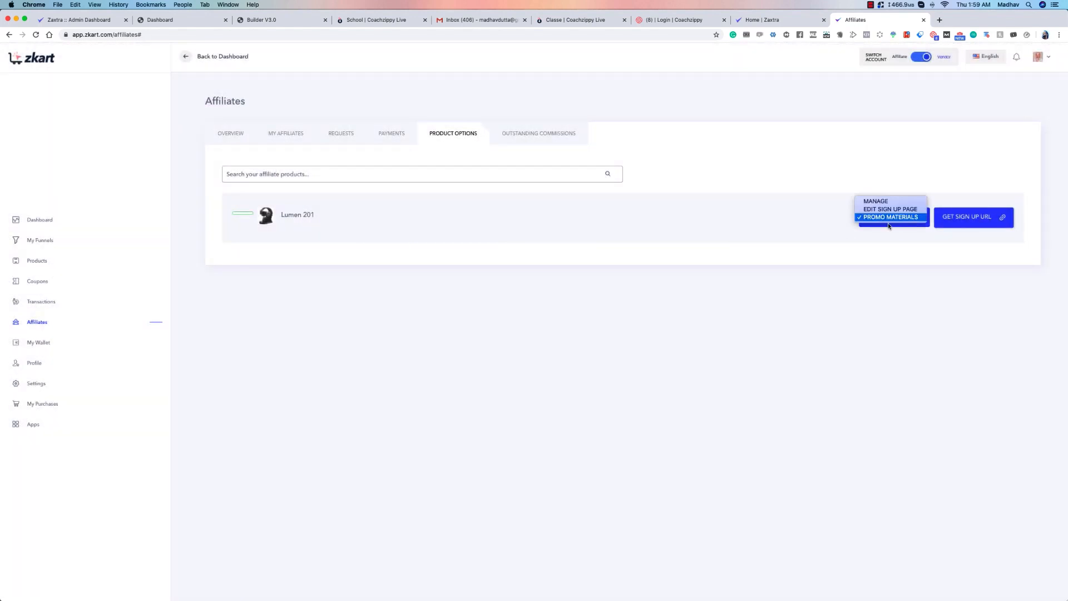
{"action": "left_click", "coordinate": [902, 203]}
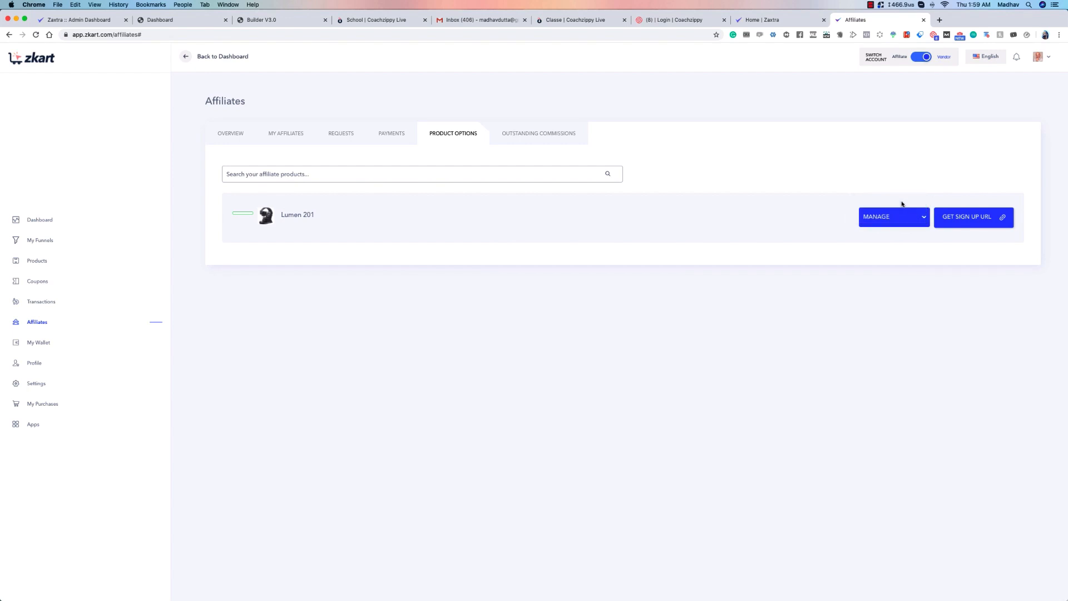
Open Lumen 201's affiliate sign-up options and choose the blue-purple Join Today design for the embeddable sign up button.
{"action": "left_click", "coordinate": [965, 221]}
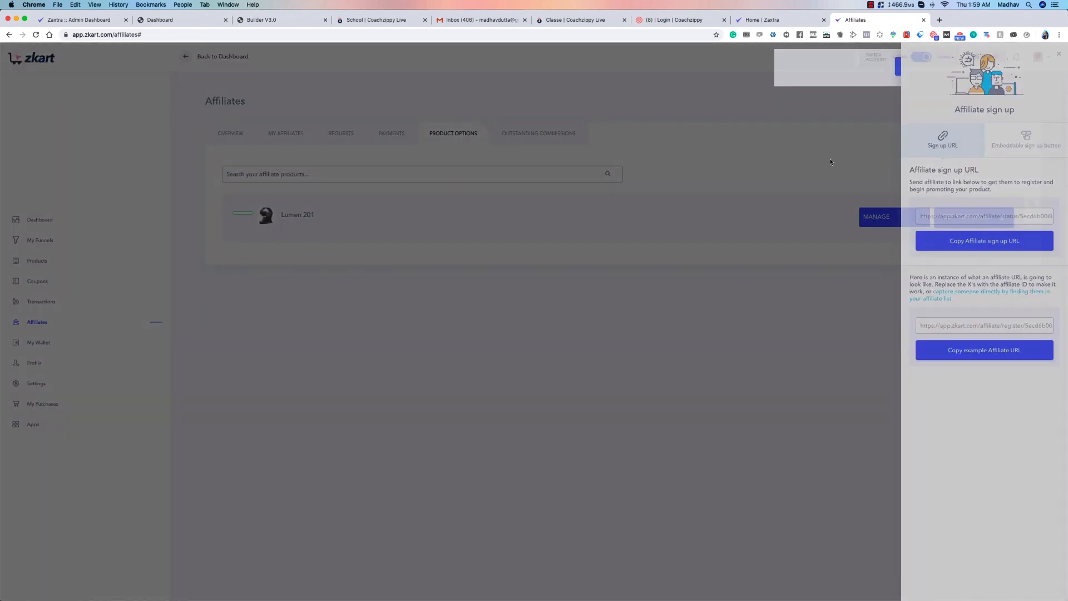
{"action": "left_click", "coordinate": [831, 161]}
{"action": "left_click", "coordinate": [967, 217]}
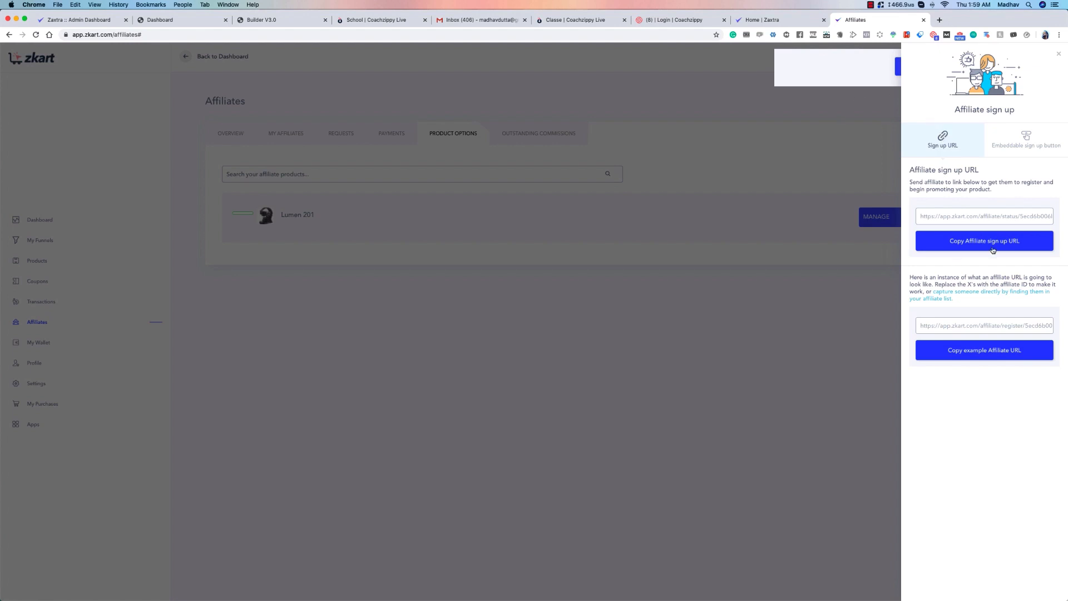
{"action": "left_click", "coordinate": [1029, 140]}
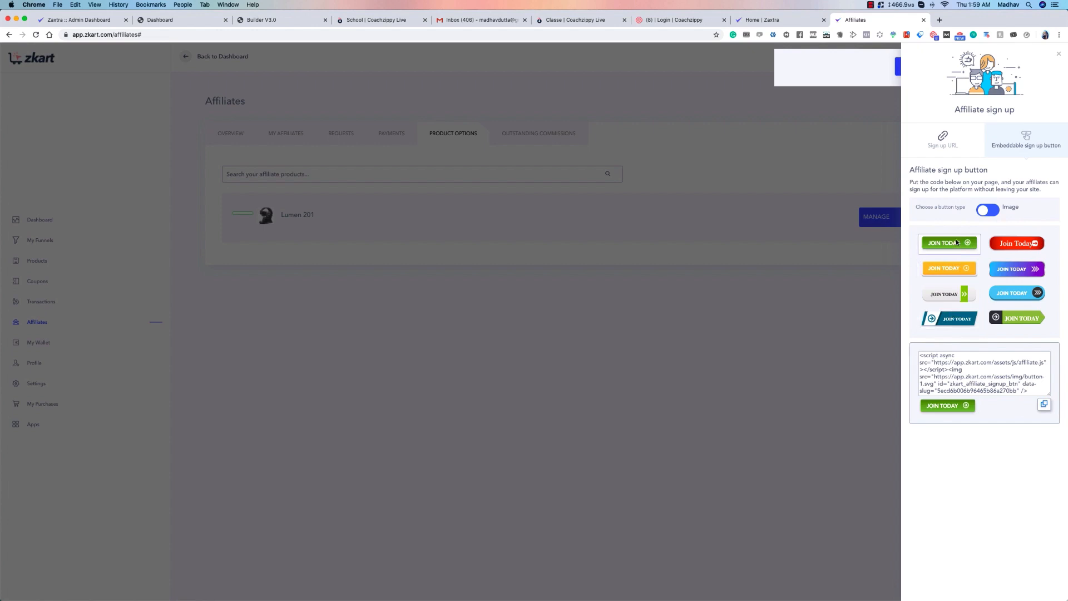
{"action": "left_click", "coordinate": [949, 268]}
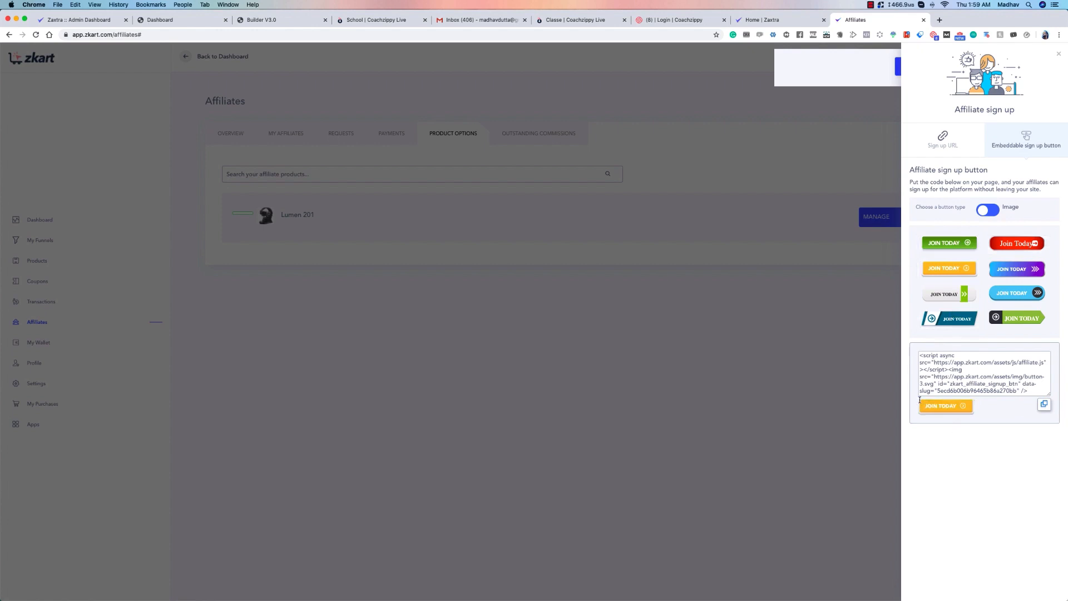
{"action": "left_click", "coordinate": [1018, 271]}
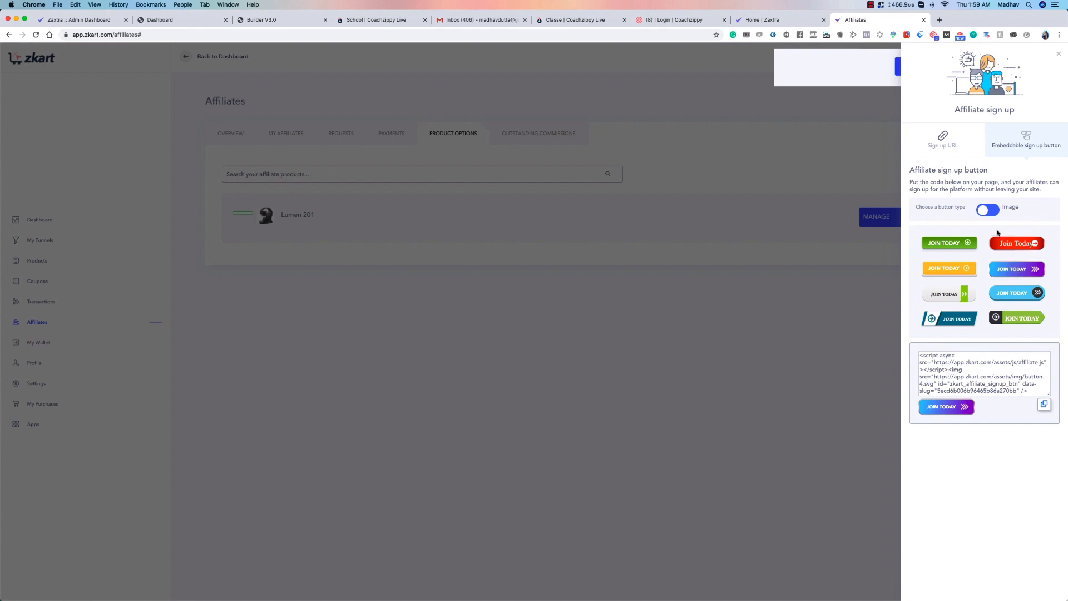
View the custom image option for the sign up button, switch back to the preset designs and copy the embed code.
{"action": "left_click", "coordinate": [987, 213]}
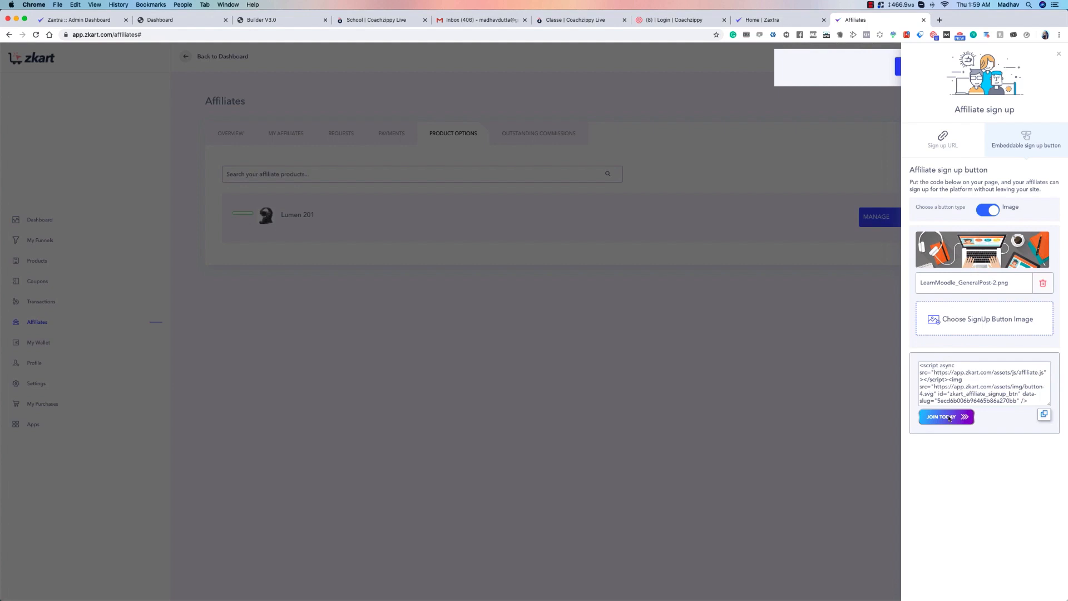
{"action": "left_click", "coordinate": [988, 213]}
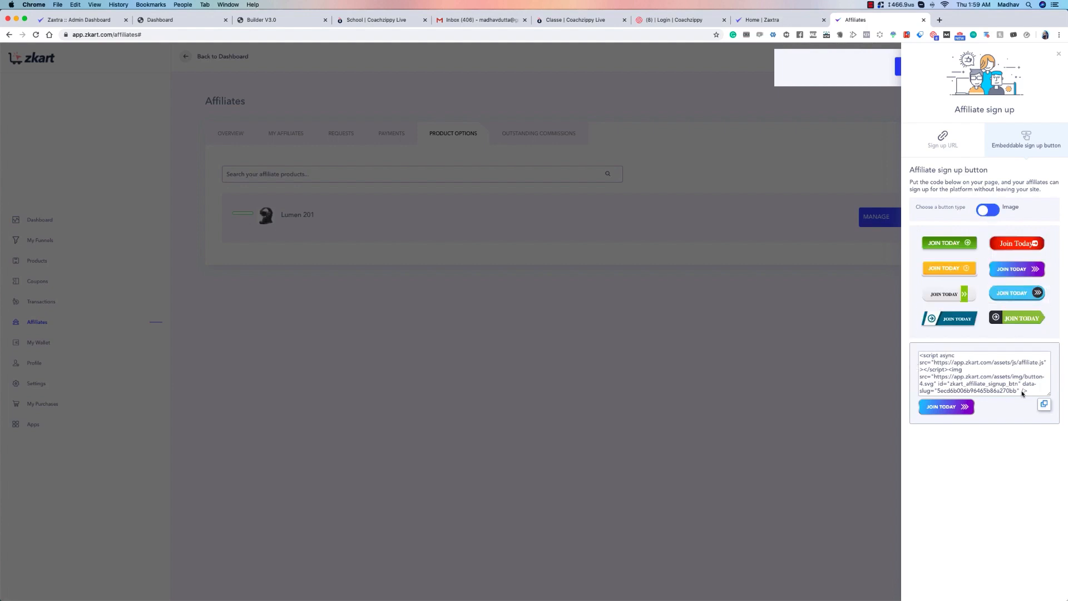
{"action": "left_click", "coordinate": [1044, 404]}
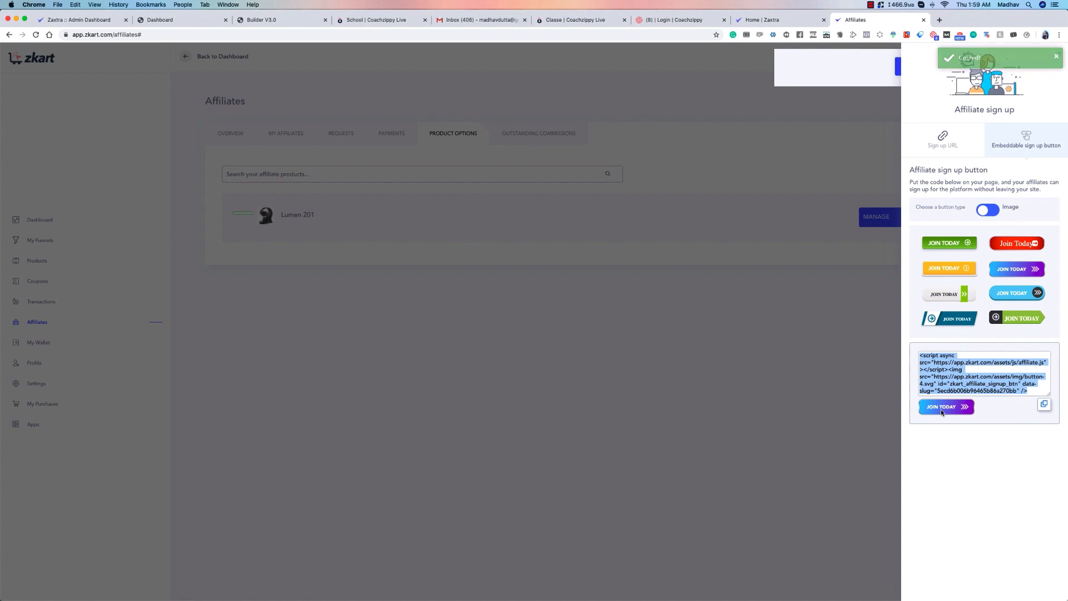
Copy the example affiliate URL, open it in a new tab to examine the affiliate registration form, and close that tab.
{"action": "left_click", "coordinate": [950, 142]}
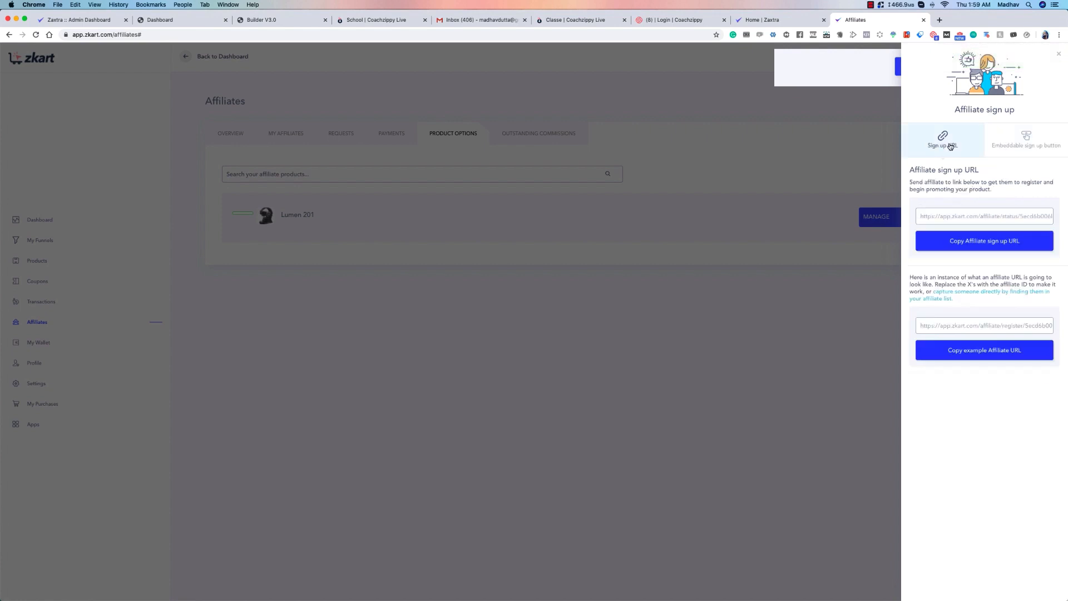
{"action": "left_click", "coordinate": [984, 350]}
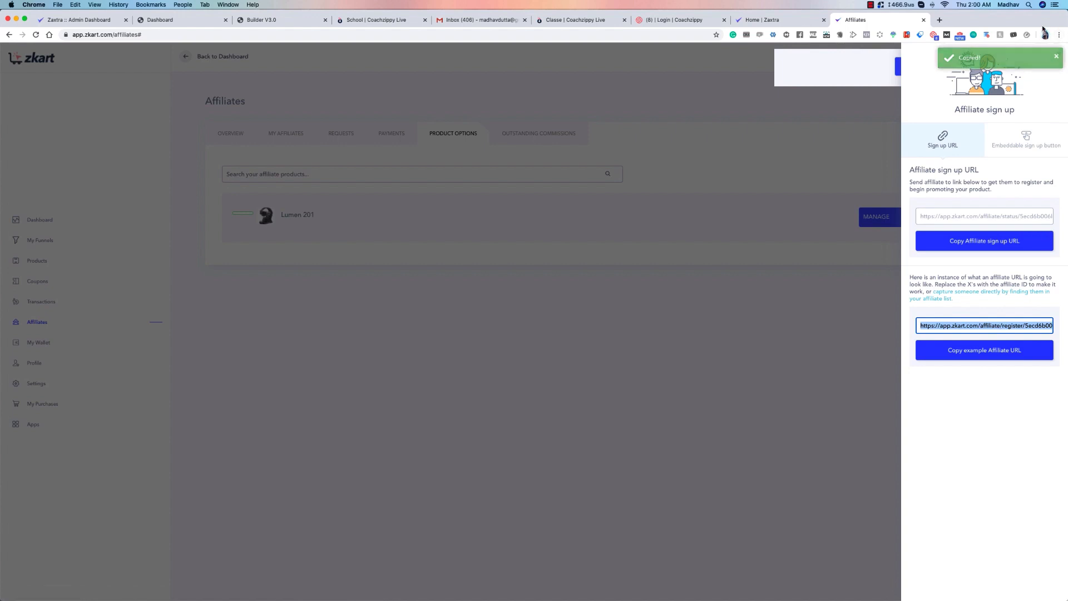
{"action": "left_click", "coordinate": [940, 19]}
{"action": "key", "text": "super+v"}
{"action": "key", "text": "Return"}
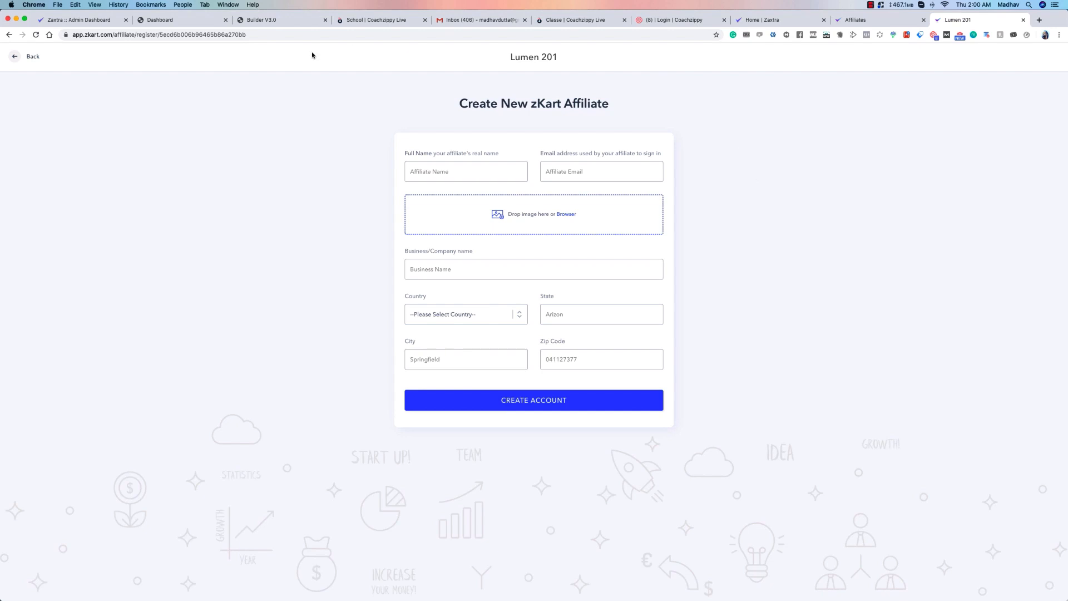
{"action": "left_click_drag", "start_coordinate": [379, 93], "coordinate": [803, 393]}
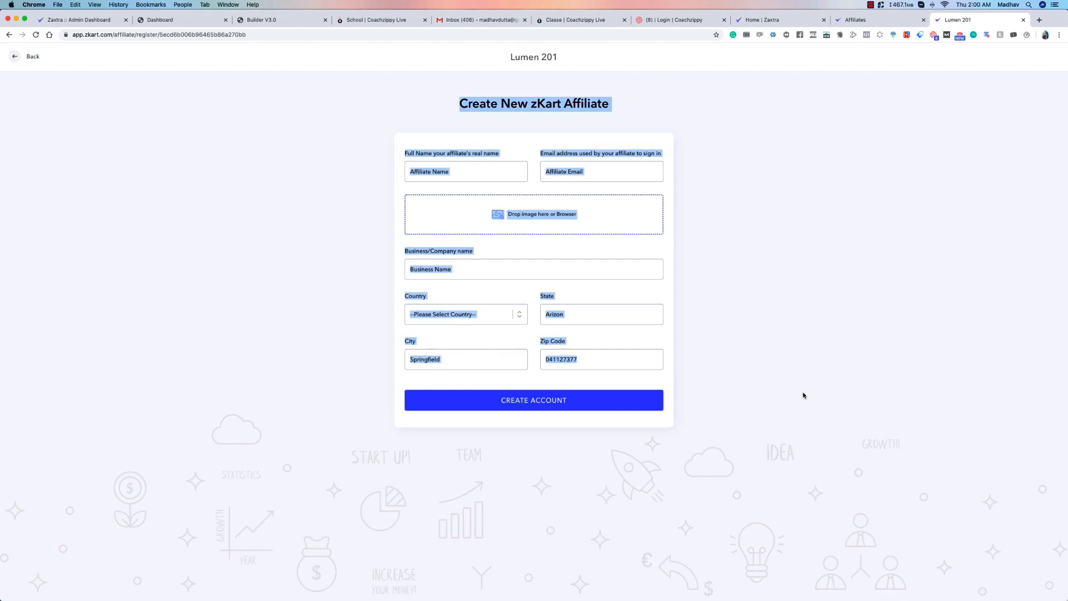
{"action": "left_click", "coordinate": [801, 397]}
{"action": "left_click", "coordinate": [1023, 19]}
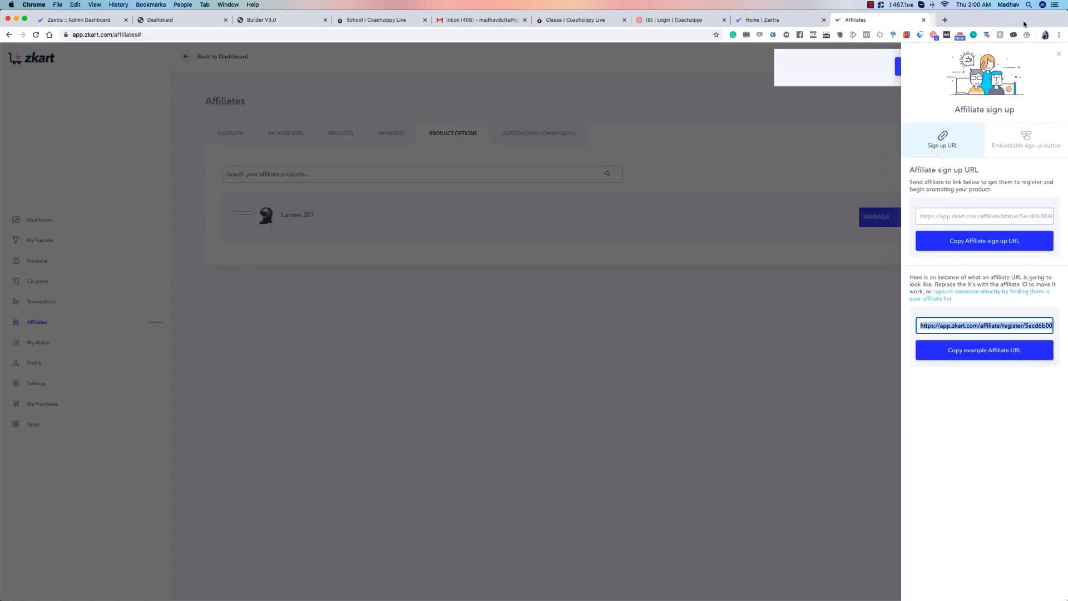
Copy the affiliate sign up URL and open it in a new tab to view Lumen 201's sign-up page.
{"action": "left_click", "coordinate": [989, 242]}
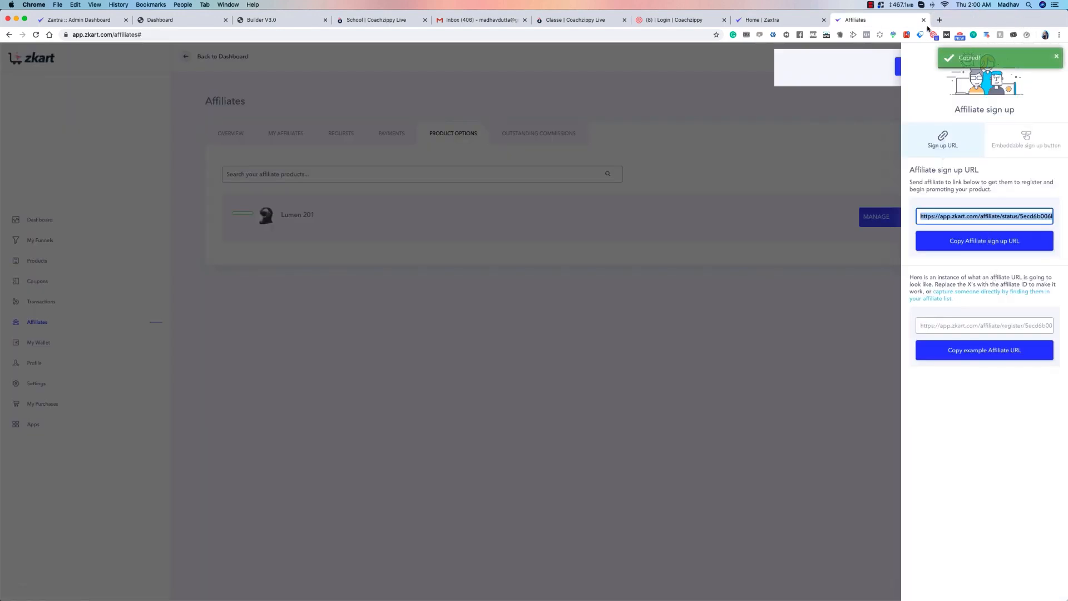
{"action": "left_click", "coordinate": [939, 20]}
{"action": "key", "text": "cmd+v"}
{"action": "key", "text": "Return"}
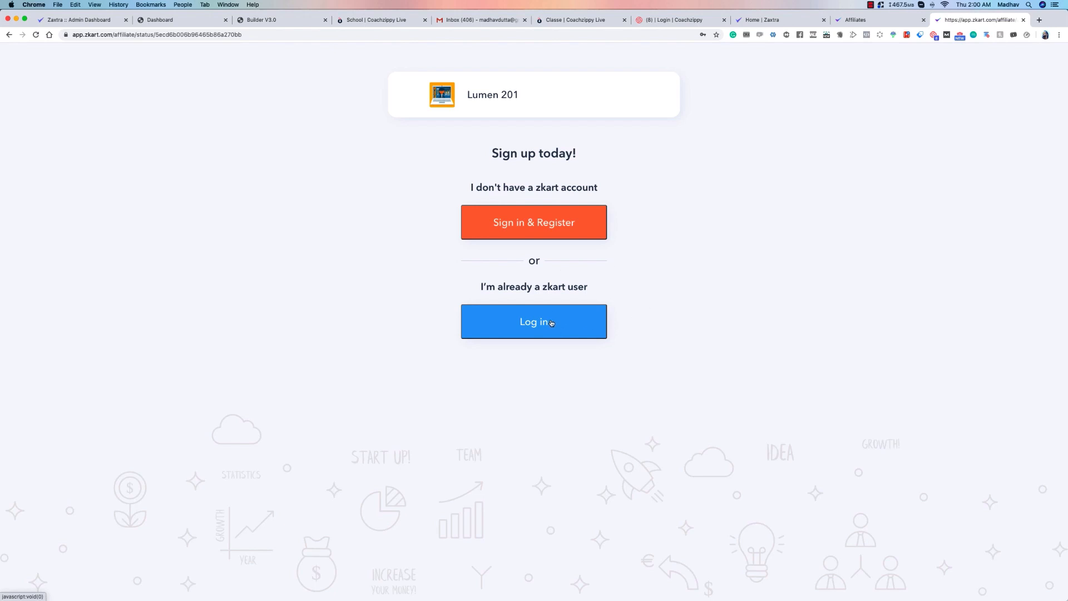
Return from the sign-up page, copy Lumen 201's example affiliate URL and close its affiliate sign-up options.
{"action": "left_click", "coordinate": [1024, 20]}
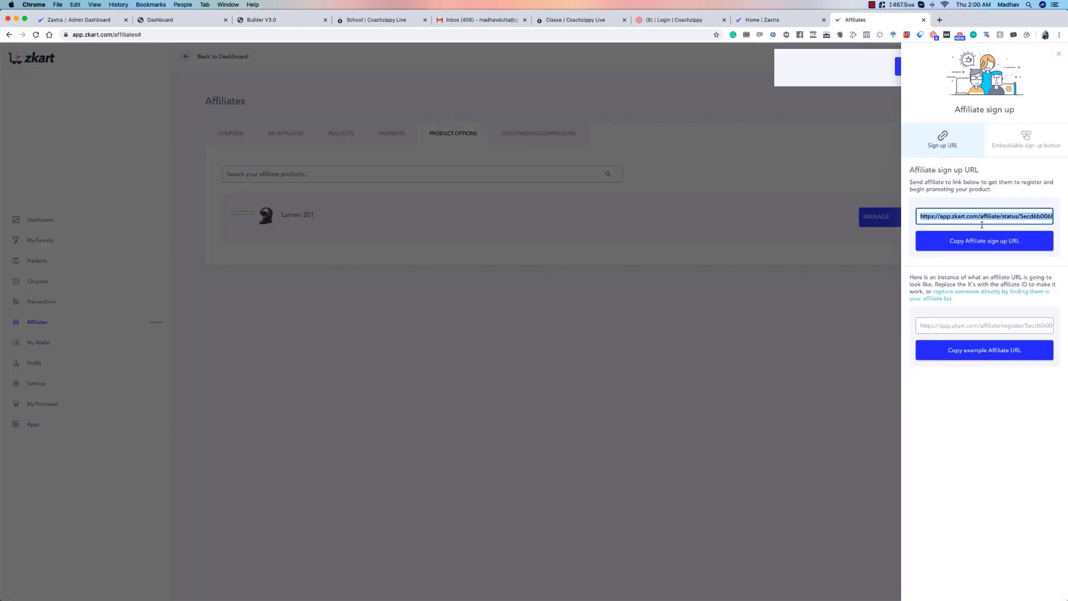
{"action": "left_click", "coordinate": [992, 350]}
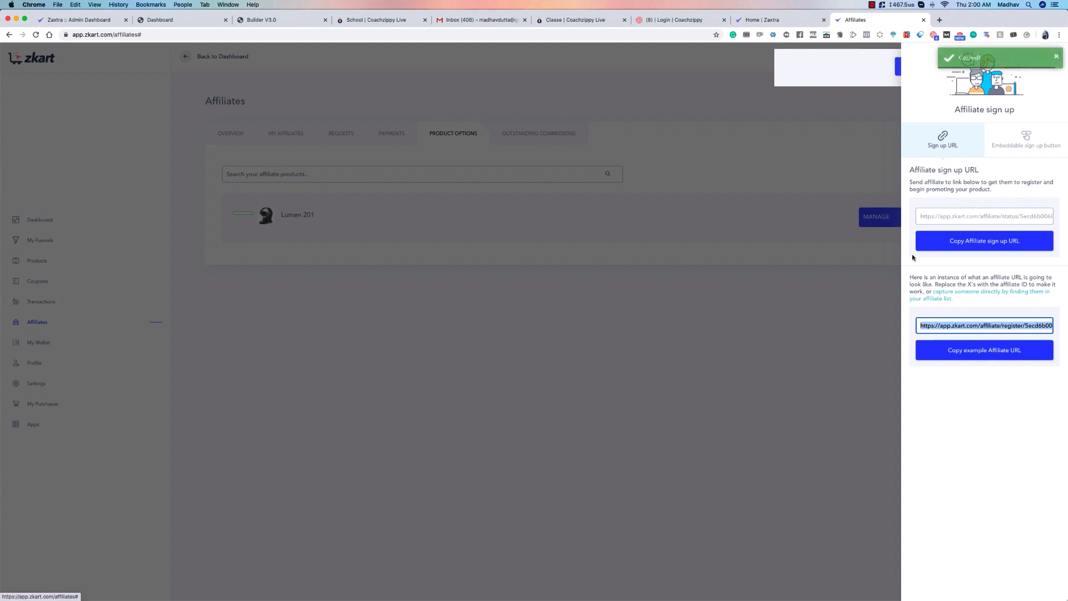
{"action": "left_click", "coordinate": [969, 406]}
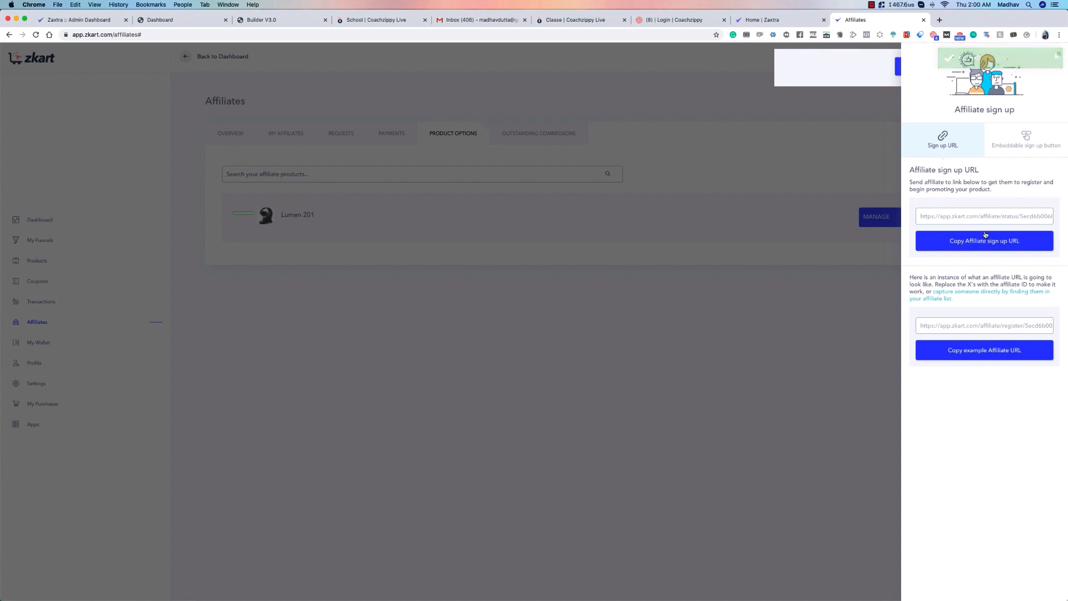
{"action": "left_click", "coordinate": [1058, 54]}
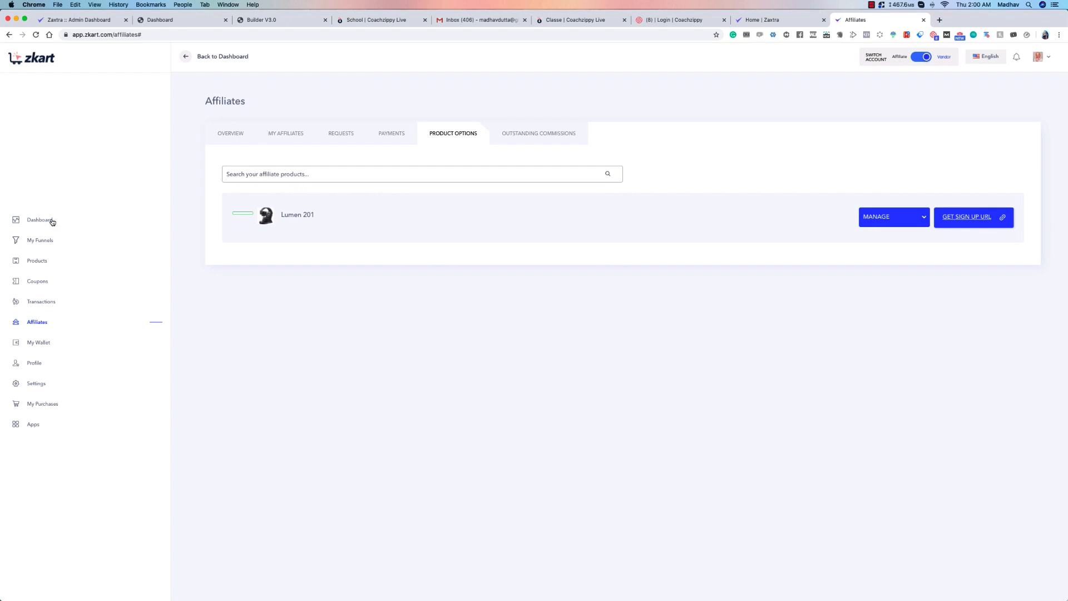
Open product Lumen 201 for editing, confirm the Digital type and save its options to reach the payment processor settings.
{"action": "left_click", "coordinate": [36, 262]}
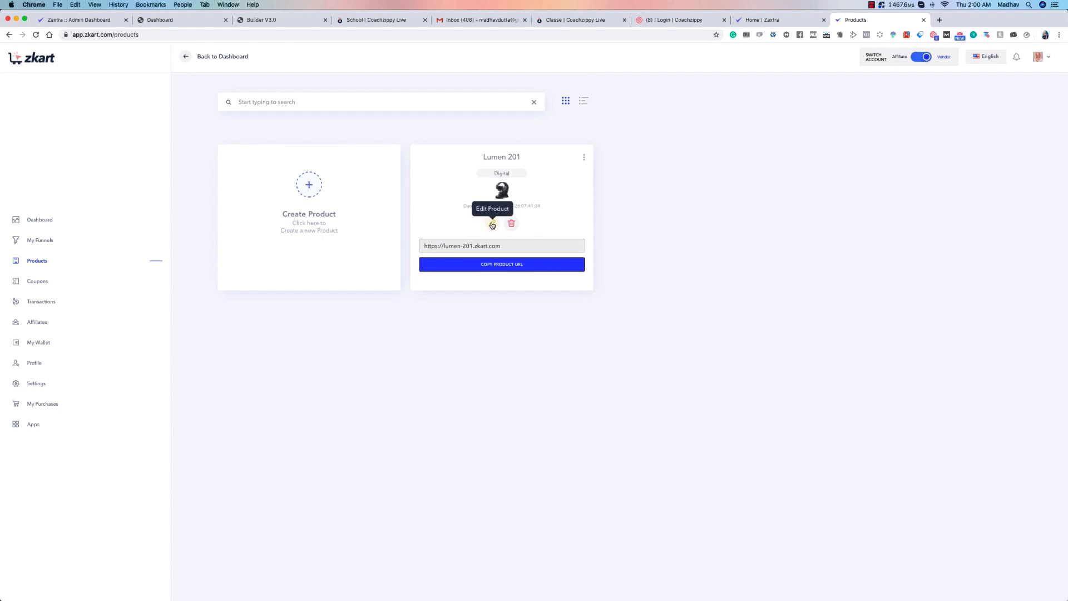
{"action": "left_click", "coordinate": [492, 224]}
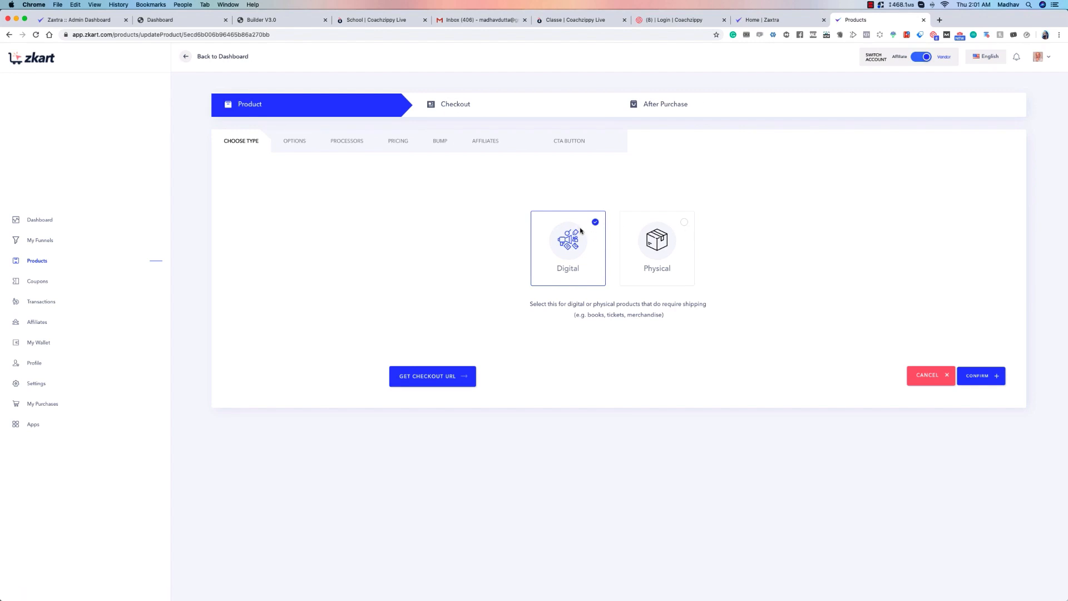
{"action": "left_click", "coordinate": [981, 376]}
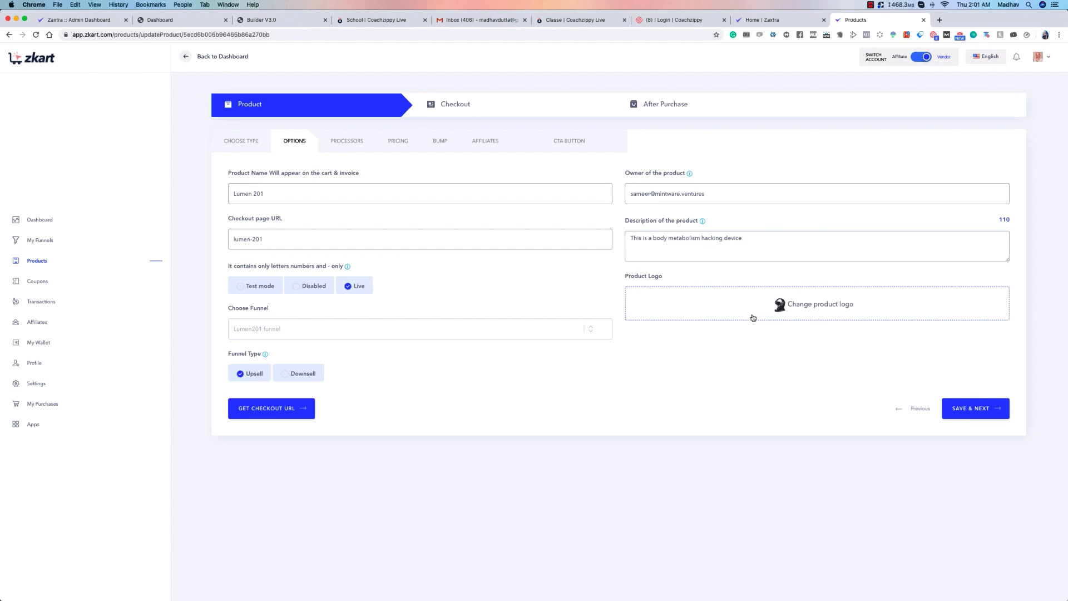
{"action": "left_click", "coordinate": [987, 410]}
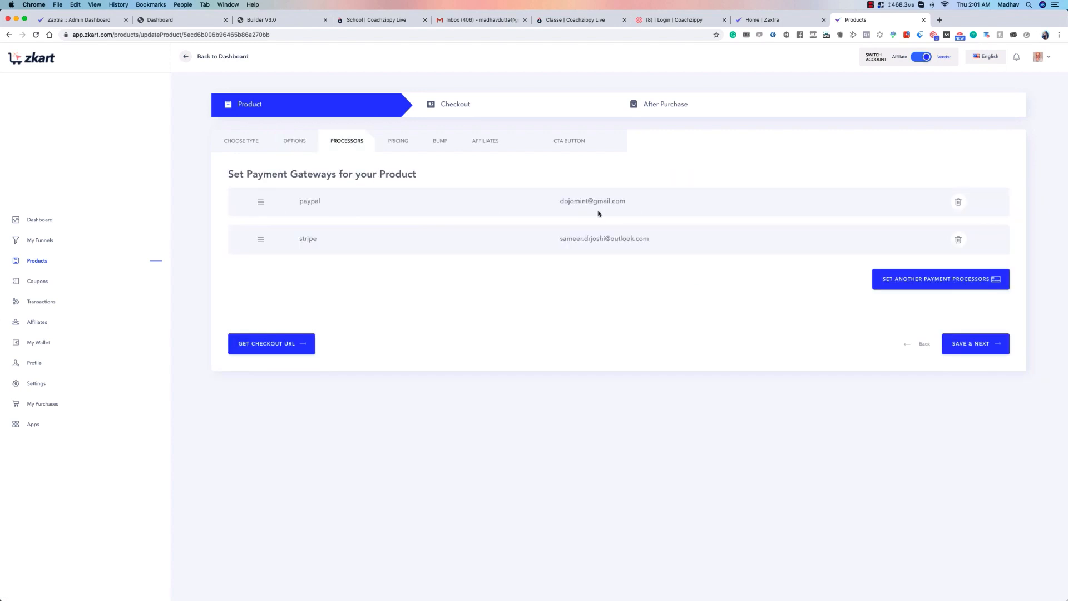
Open the payment processor setup for Lumen 201, check the available Stripe and PayPal accounts, and close the setup.
{"action": "left_click", "coordinate": [935, 278]}
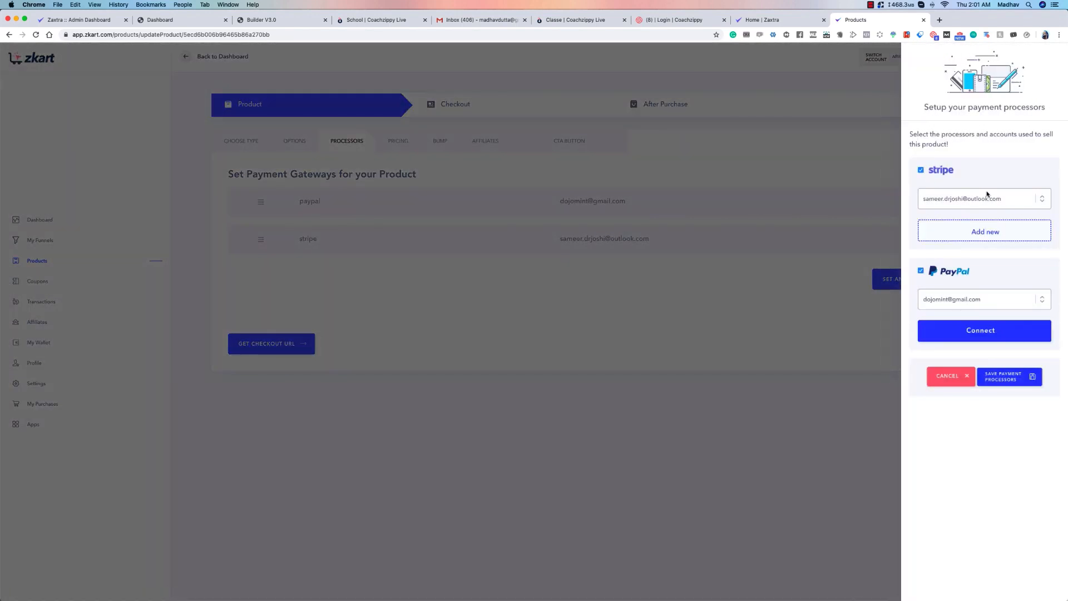
{"action": "left_click", "coordinate": [1046, 200]}
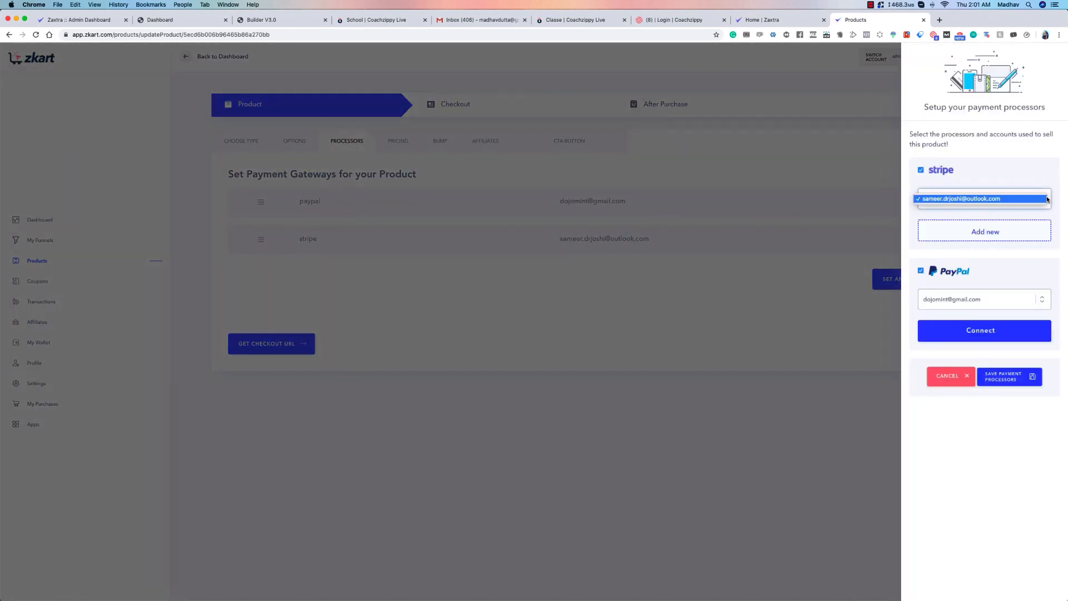
{"action": "left_click", "coordinate": [1038, 156]}
{"action": "left_click", "coordinate": [1008, 300]}
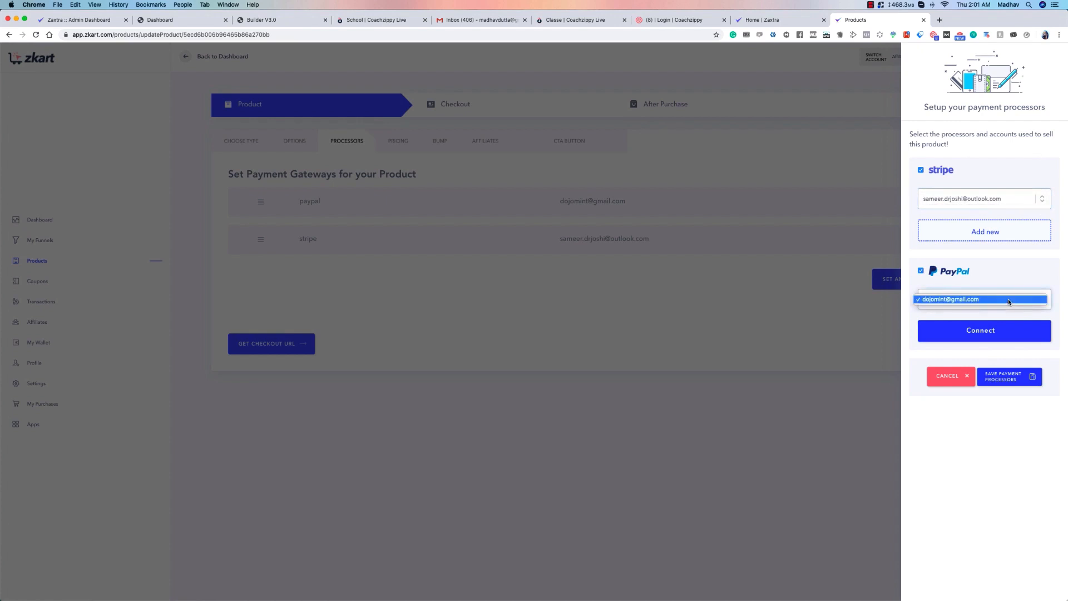
{"action": "left_click", "coordinate": [1008, 299]}
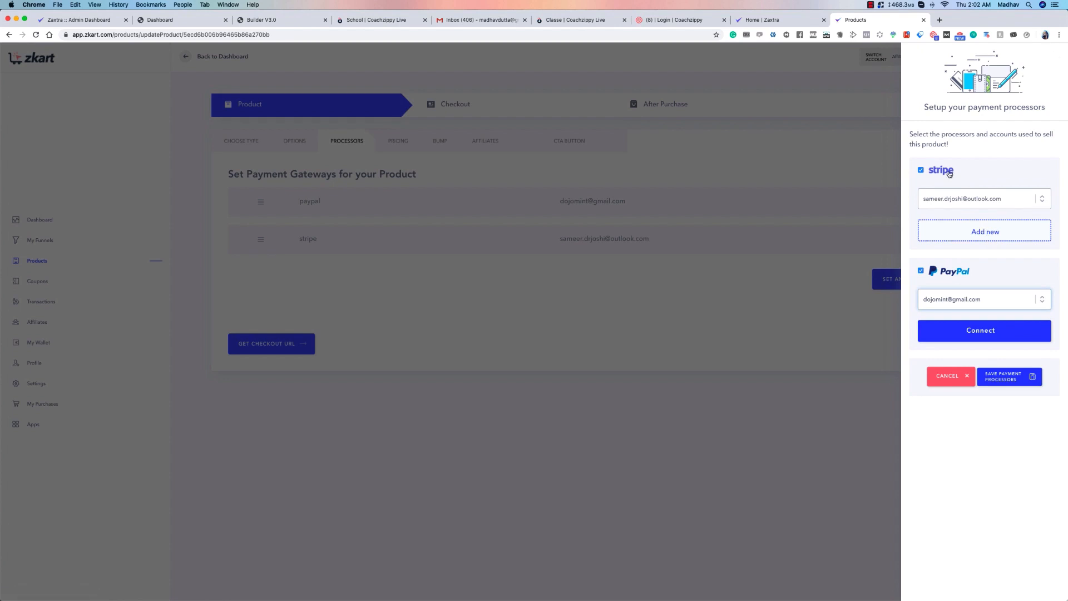
{"action": "left_click", "coordinate": [901, 137]}
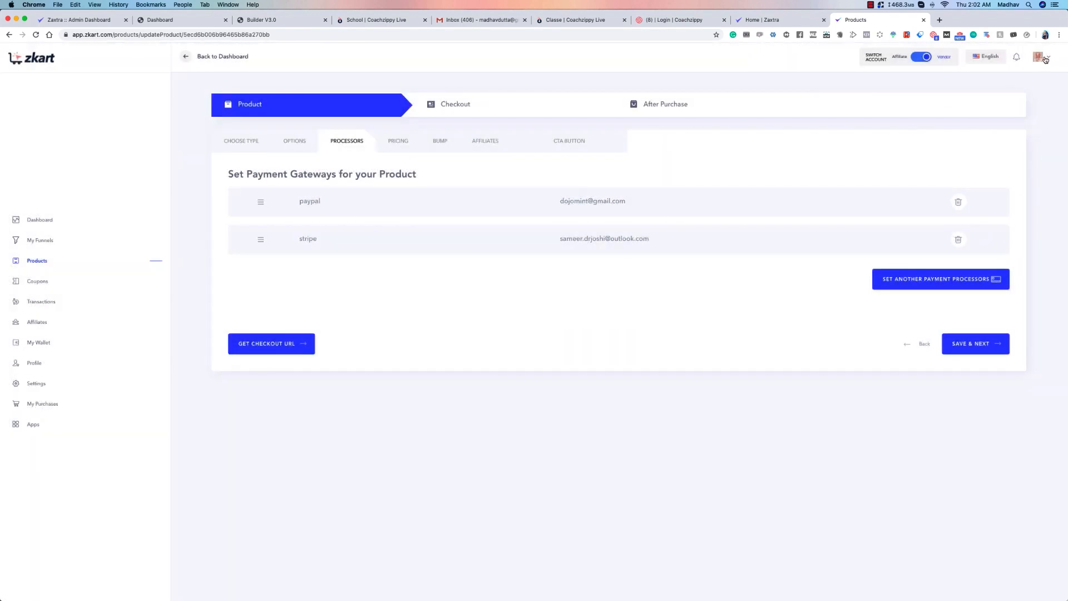
Open the Apps integrations page and examine the autoresponder, payment processor and miscellaneous integrations.
{"action": "left_click", "coordinate": [32, 426]}
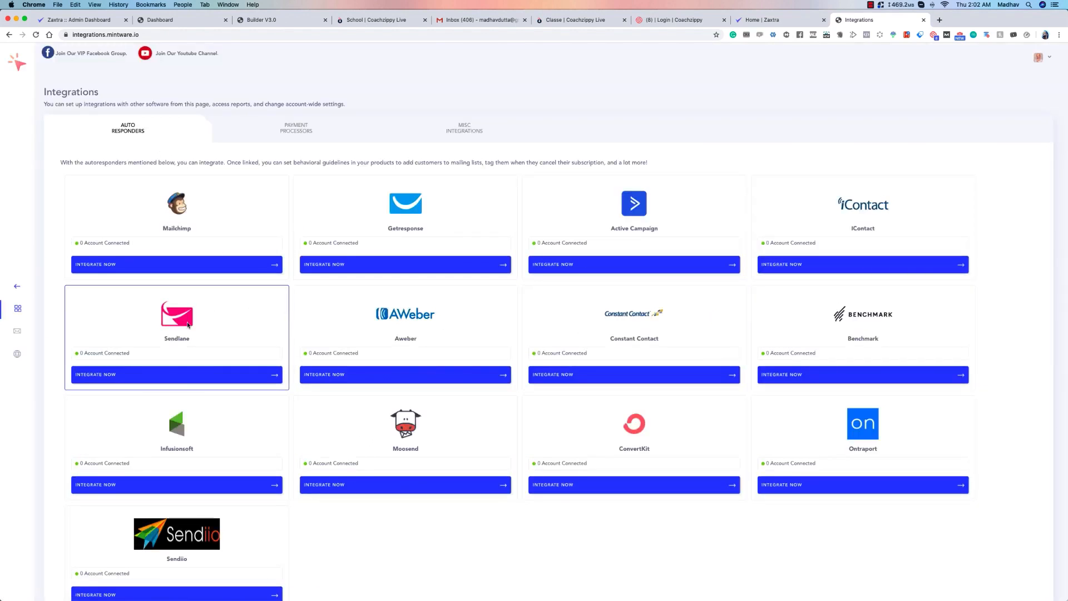
{"action": "scroll", "coordinate": [911, 411], "scroll_direction": "down", "scroll_amount": 1}
{"action": "scroll", "coordinate": [484, 250], "scroll_direction": "up", "scroll_amount": 1}
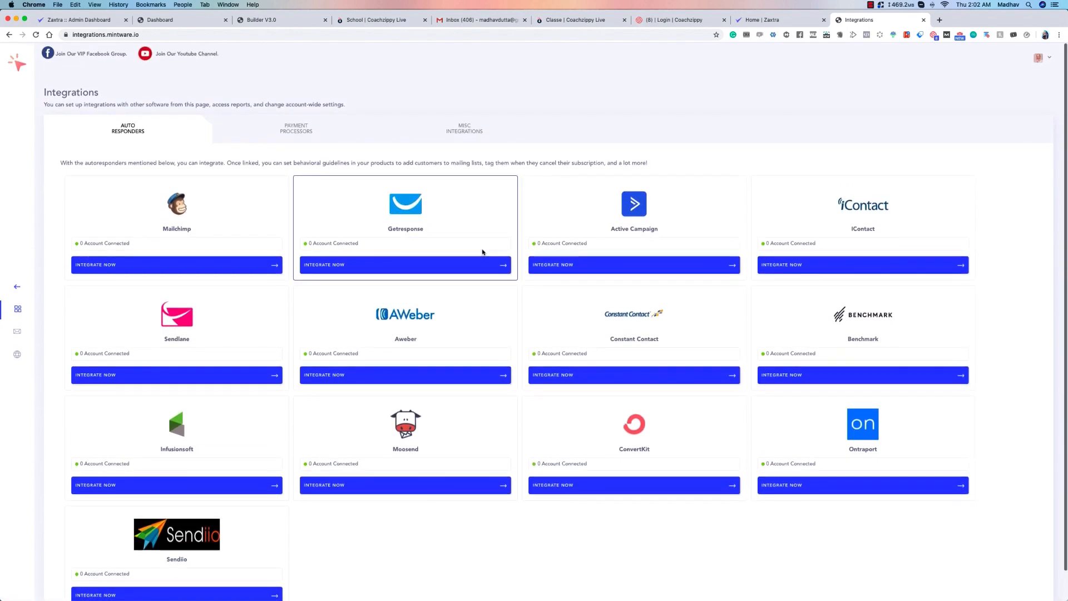
{"action": "left_click", "coordinate": [291, 134]}
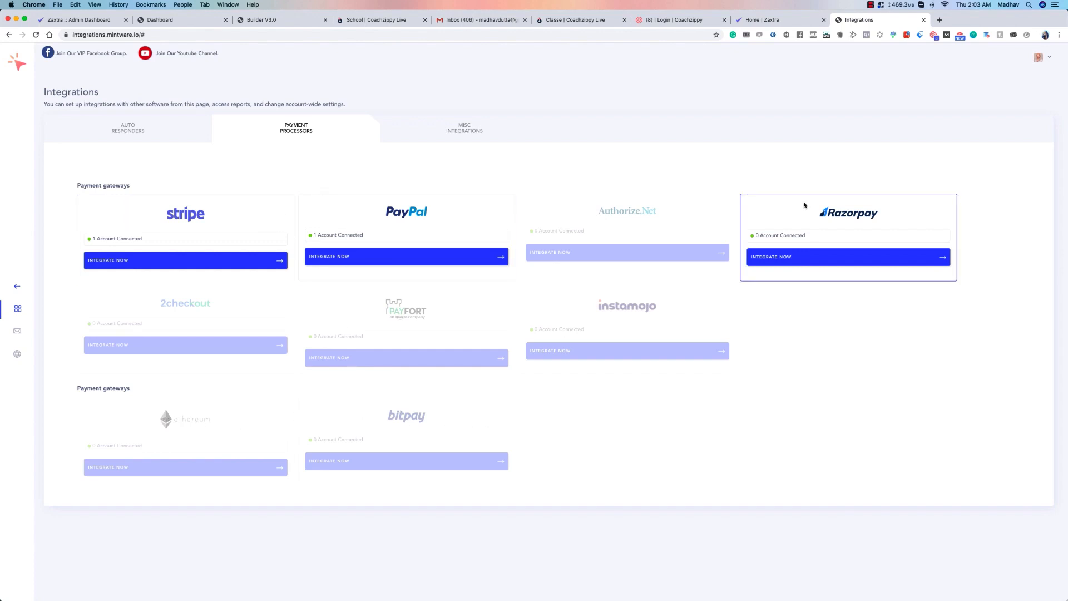
{"action": "left_click", "coordinate": [456, 131]}
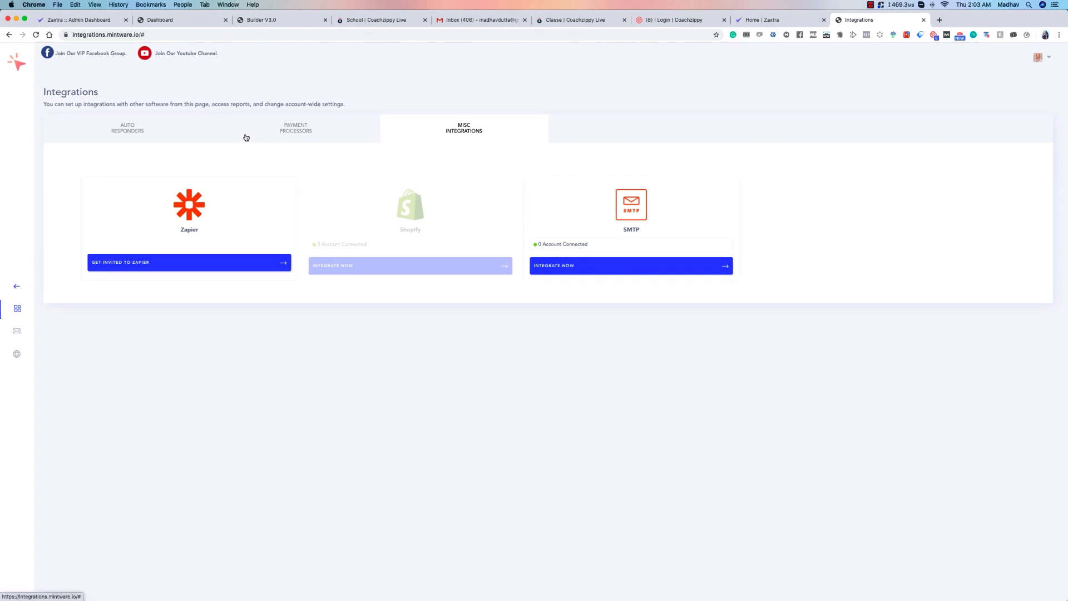
{"action": "left_click", "coordinate": [159, 134]}
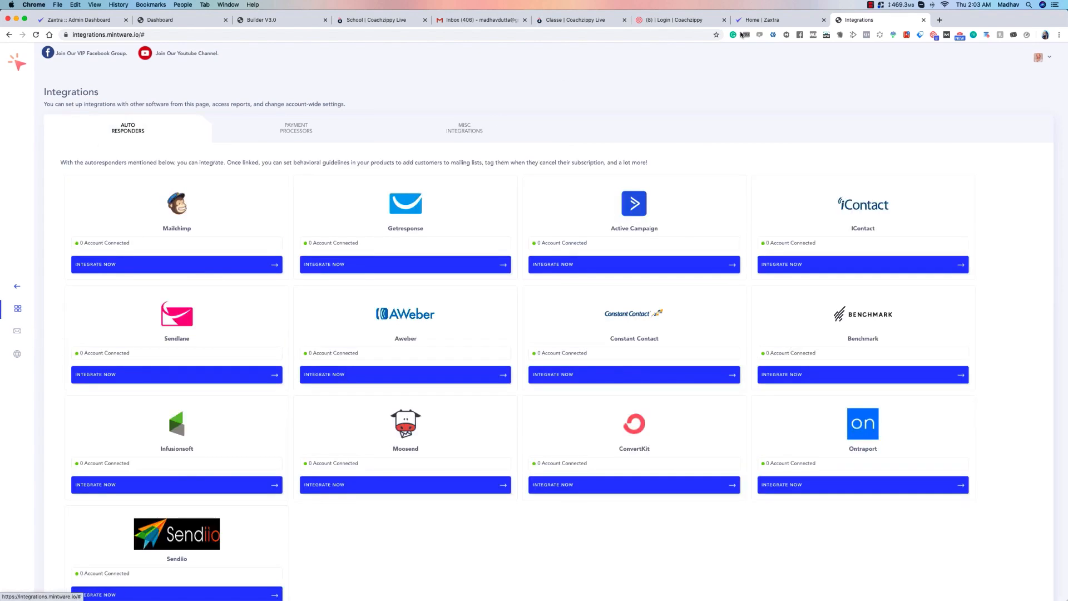
Return to Lumen 201's product editor, view its payment processor setup again and cancel without changes.
{"action": "right_click", "coordinate": [9, 34]}
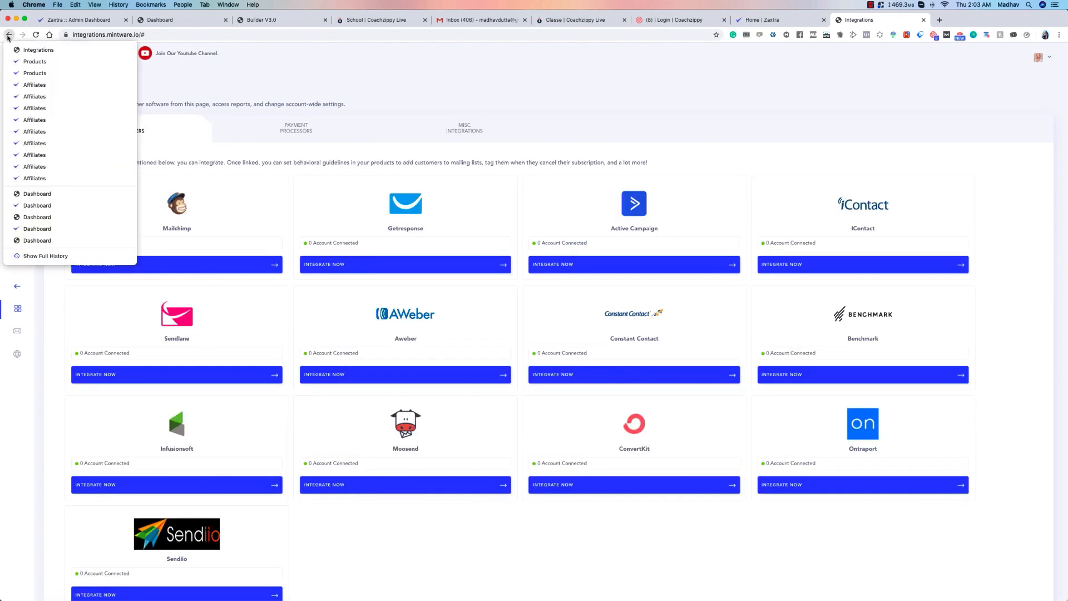
{"action": "left_click", "coordinate": [24, 62]}
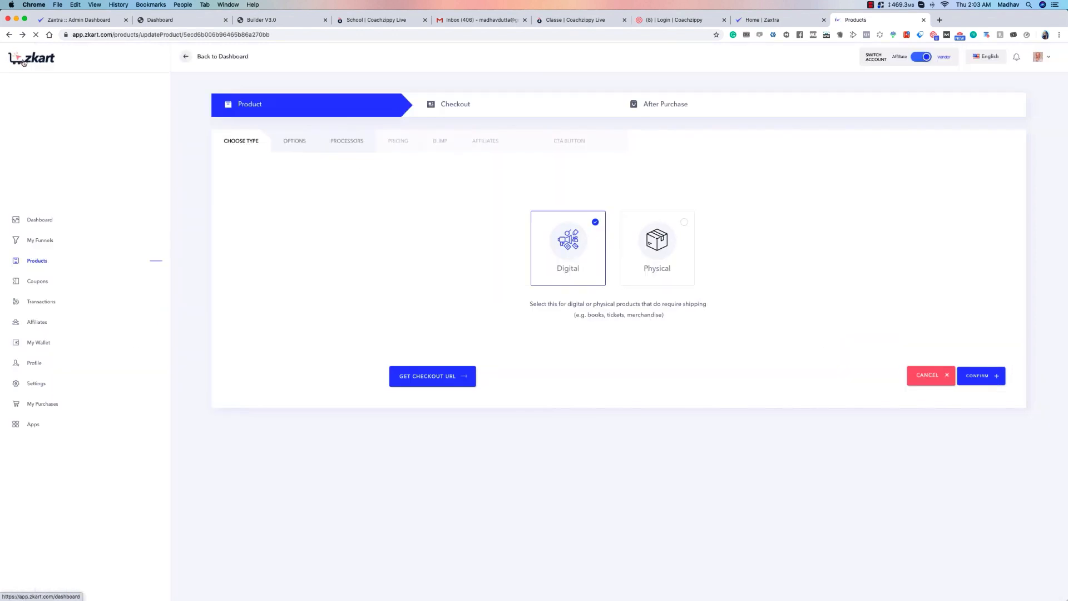
{"action": "scroll", "coordinate": [590, 201], "scroll_direction": "up", "scroll_amount": 3}
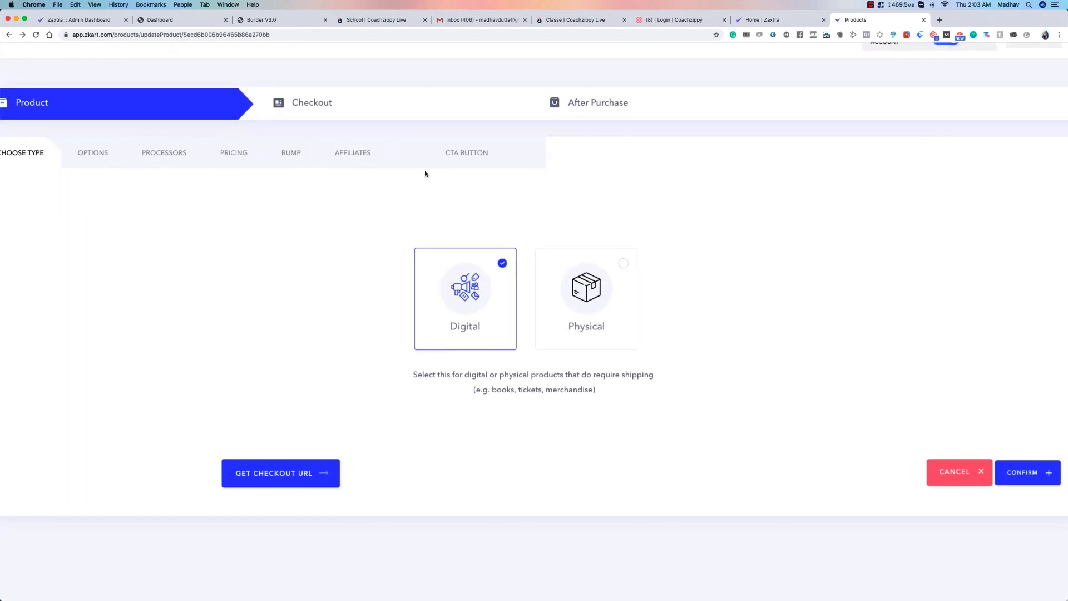
{"action": "scroll", "coordinate": [425, 174], "scroll_direction": "down", "scroll_amount": 3}
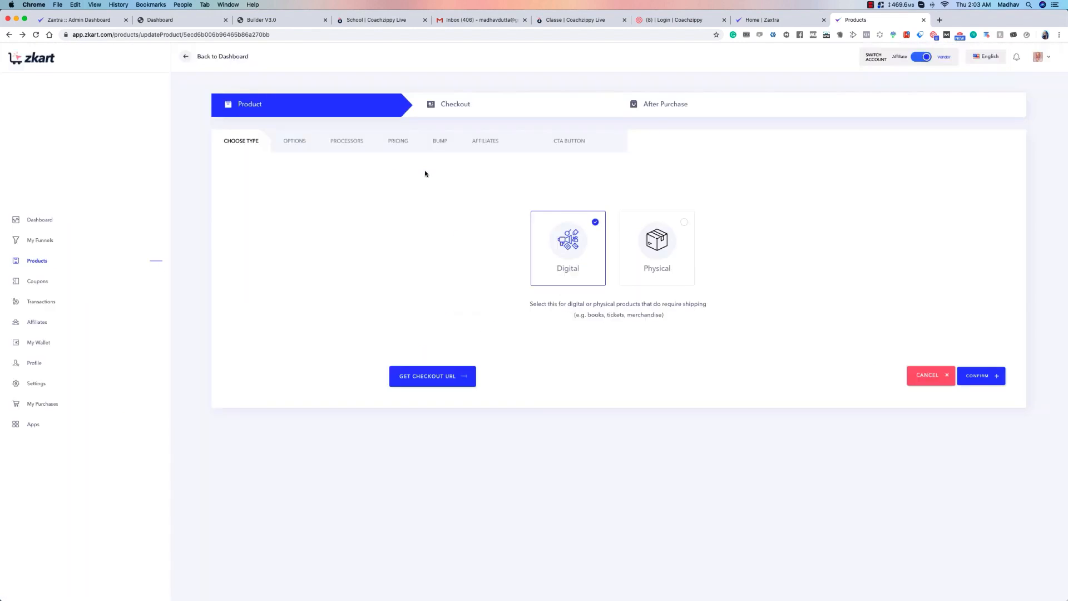
{"action": "left_click", "coordinate": [306, 145]}
{"action": "left_click", "coordinate": [326, 148]}
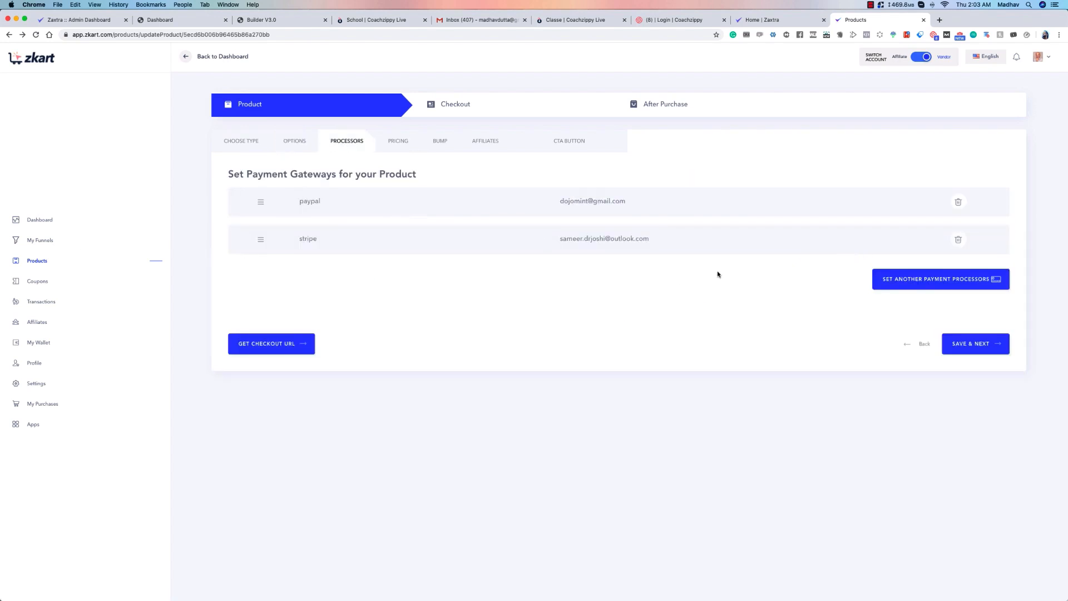
{"action": "left_click", "coordinate": [935, 281]}
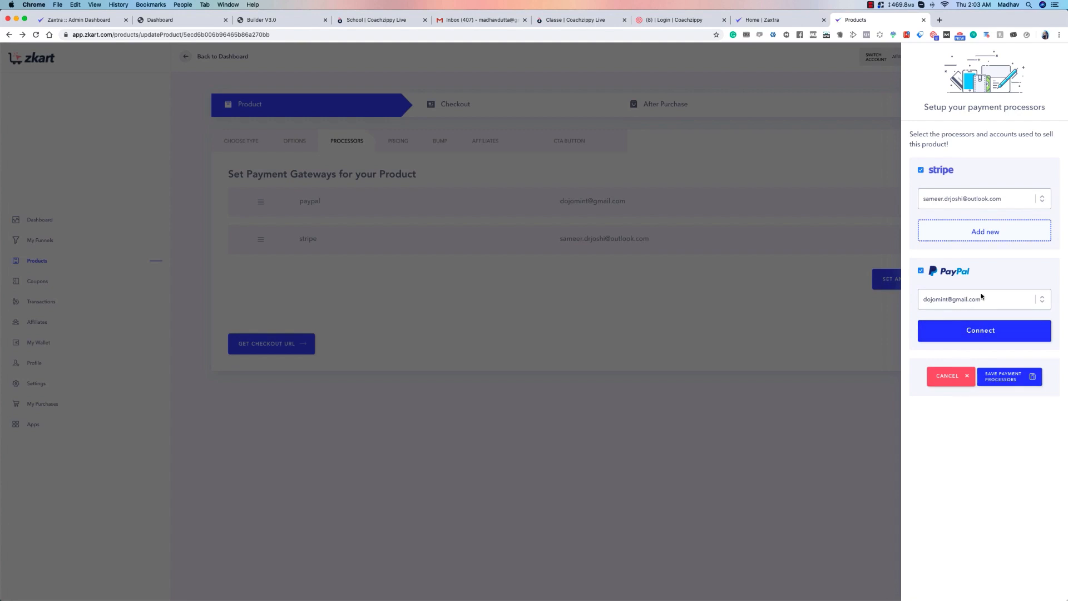
{"action": "left_click", "coordinate": [962, 381]}
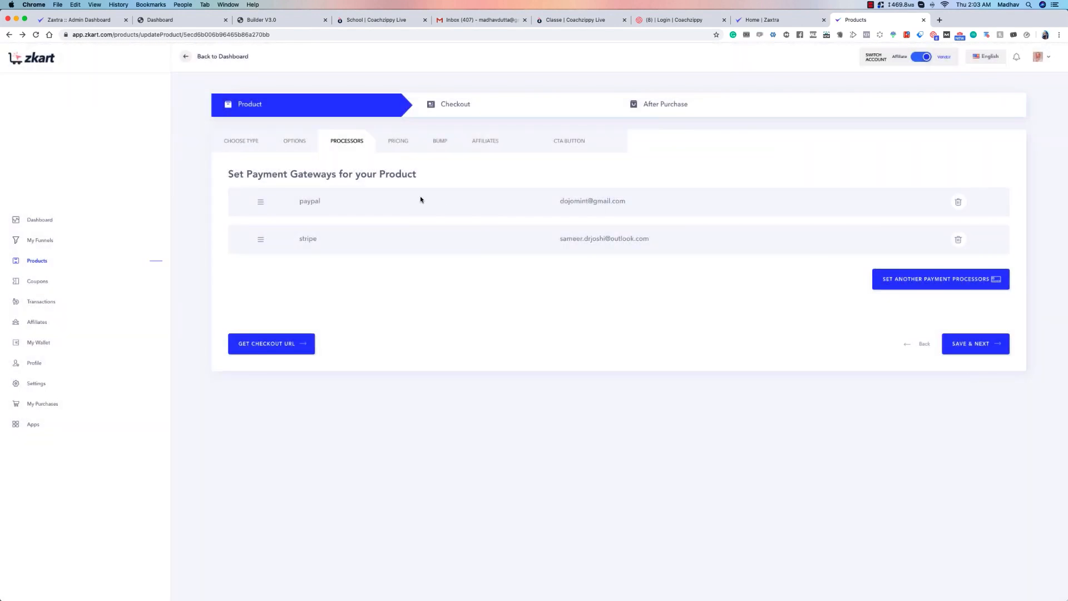
View Lumen 201's pricing options and the form for adding another one, and cancel the form.
{"action": "left_click", "coordinate": [399, 139]}
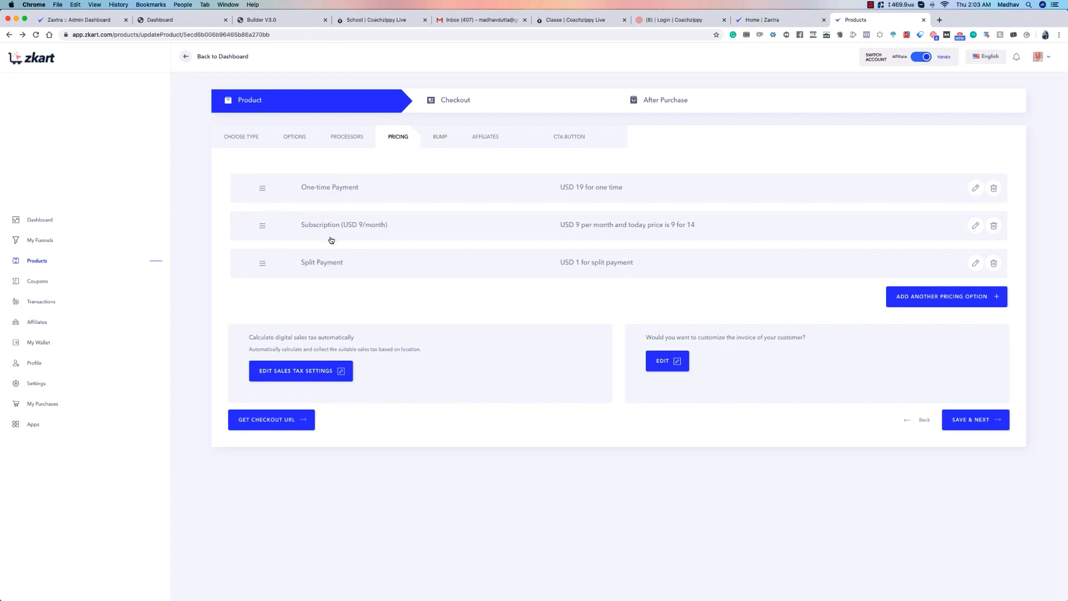
{"action": "scroll", "coordinate": [331, 276], "scroll_direction": "down", "scroll_amount": 1}
{"action": "left_click", "coordinate": [931, 295]}
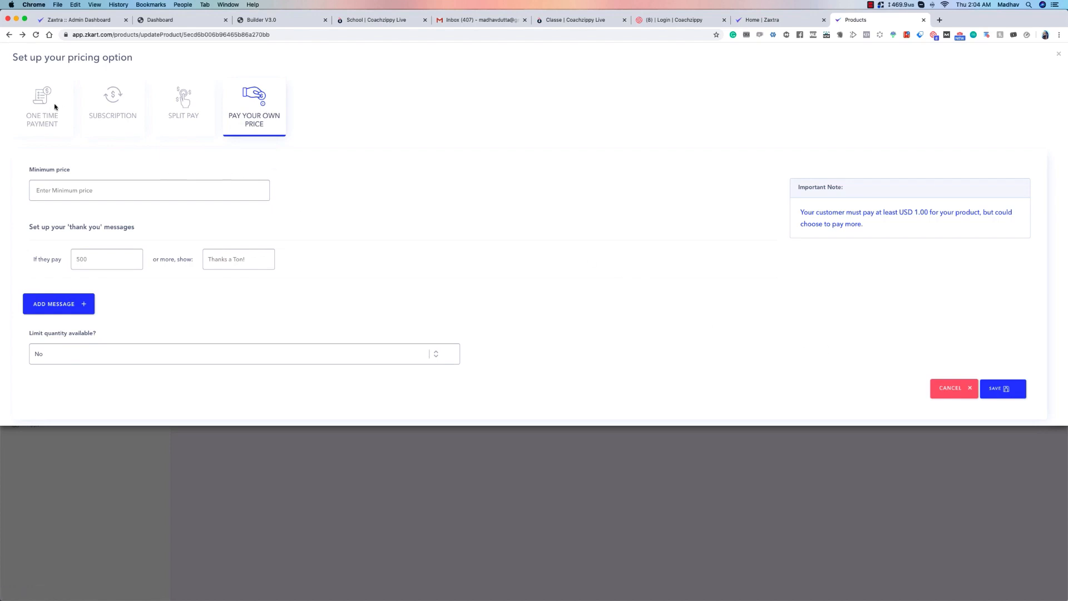
{"action": "left_click", "coordinate": [951, 389]}
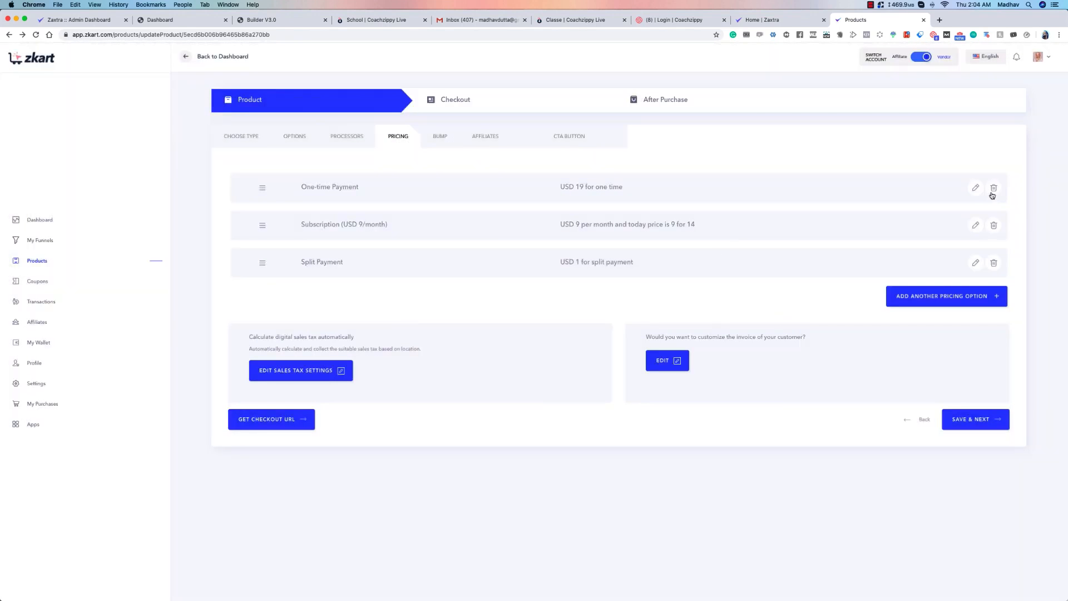
Delete Lumen 201's One-time Payment, Subscription and Split Payment pricing options.
{"action": "left_click", "coordinate": [993, 192]}
{"action": "left_click", "coordinate": [598, 64]}
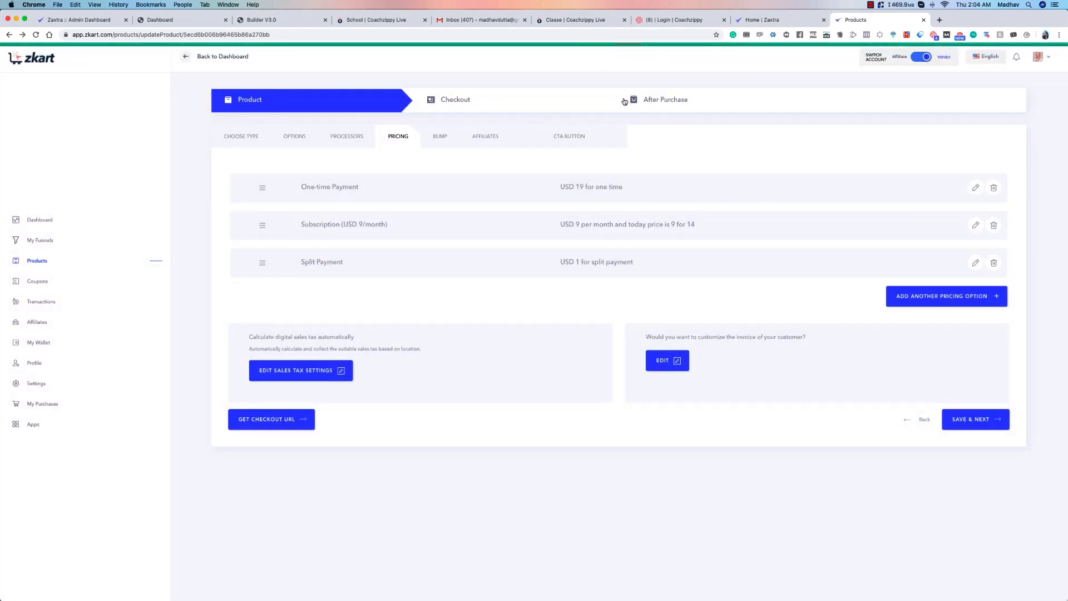
{"action": "left_click", "coordinate": [994, 188]}
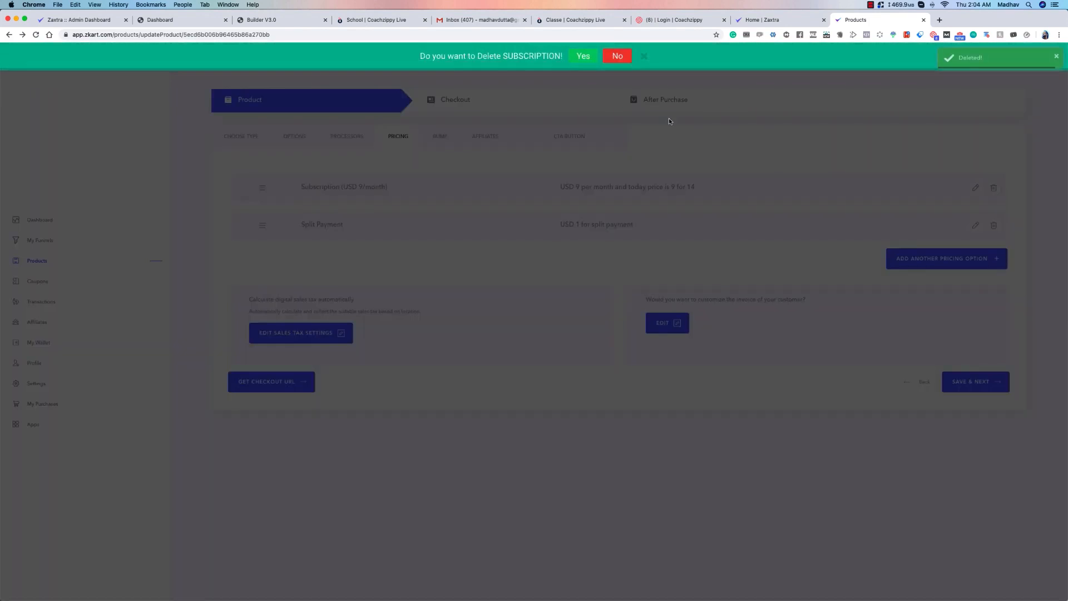
{"action": "left_click", "coordinate": [583, 55]}
{"action": "left_click", "coordinate": [994, 187]}
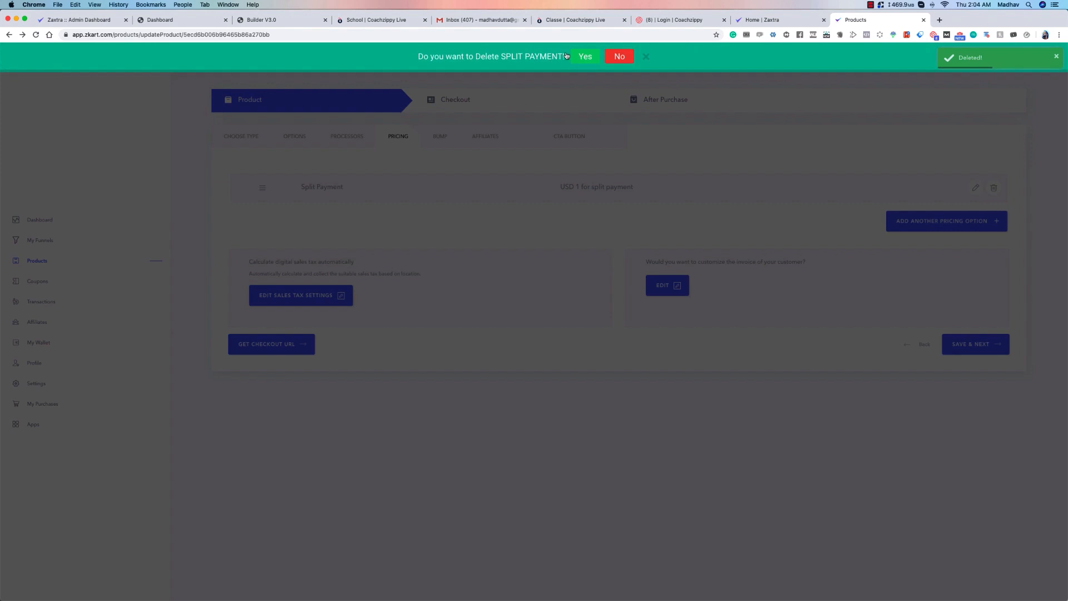
{"action": "left_click", "coordinate": [584, 56]}
Start a new pricing option, view the Subscription, Split Pay and Pay Your Own Price forms, and select One Time Payment.
{"action": "left_click", "coordinate": [908, 185]}
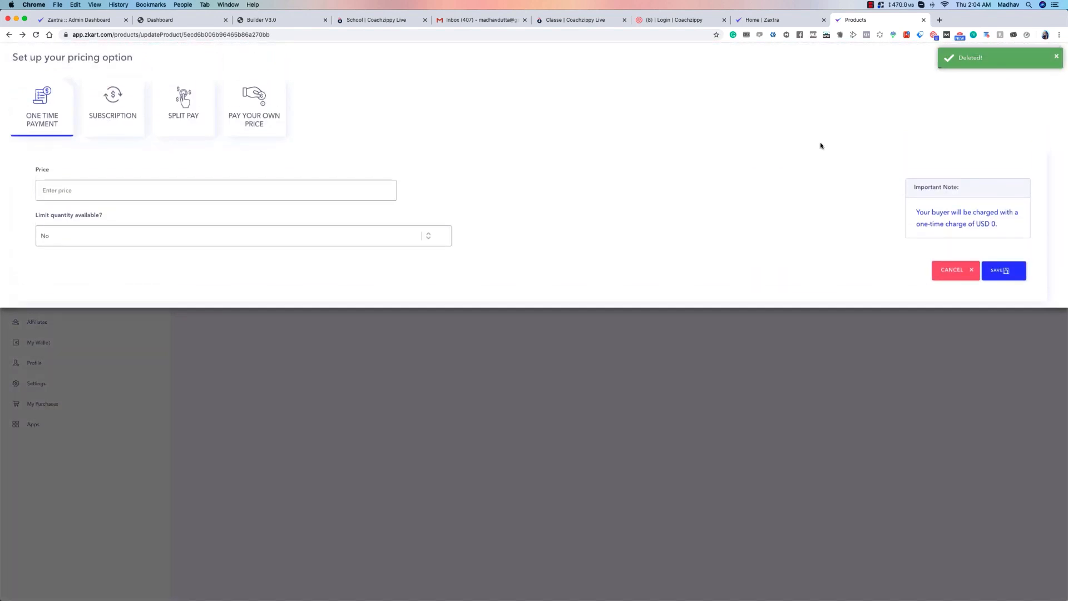
{"action": "left_click", "coordinate": [102, 113]}
{"action": "left_click", "coordinate": [164, 113]}
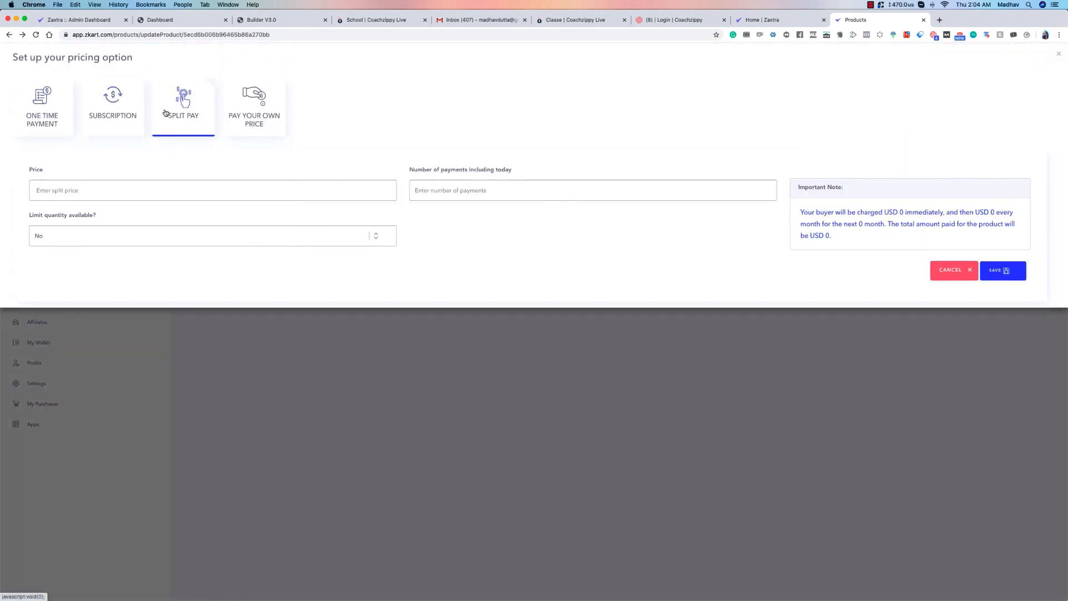
{"action": "left_click", "coordinate": [237, 111]}
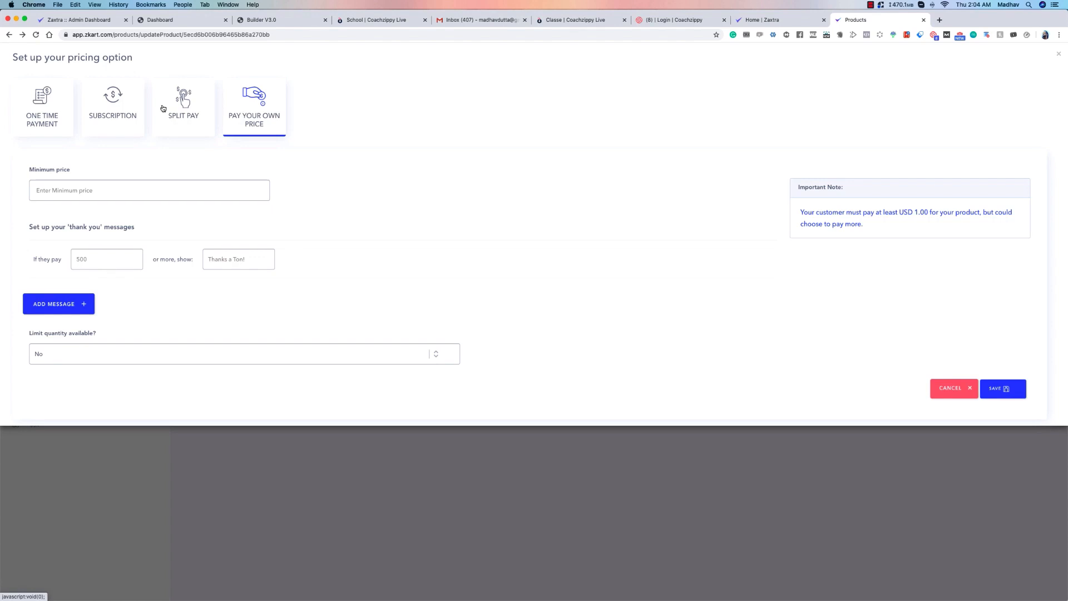
{"action": "left_click", "coordinate": [39, 109]}
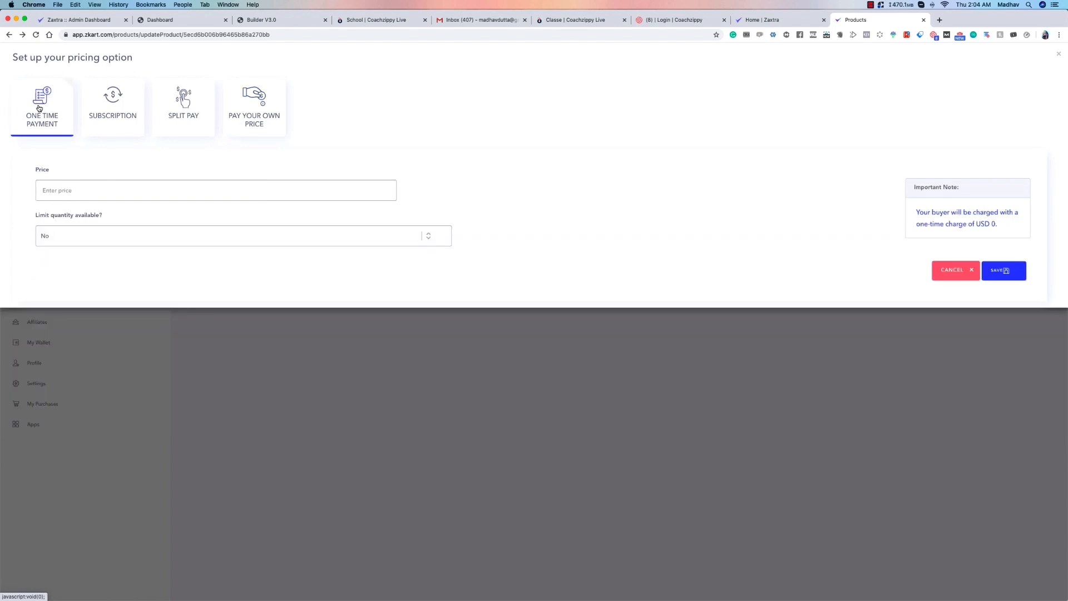
Set the One Time Payment price to 99 and keep the quantity limit at No.
{"action": "left_click", "coordinate": [86, 192]}
{"action": "type", "text": "99"}
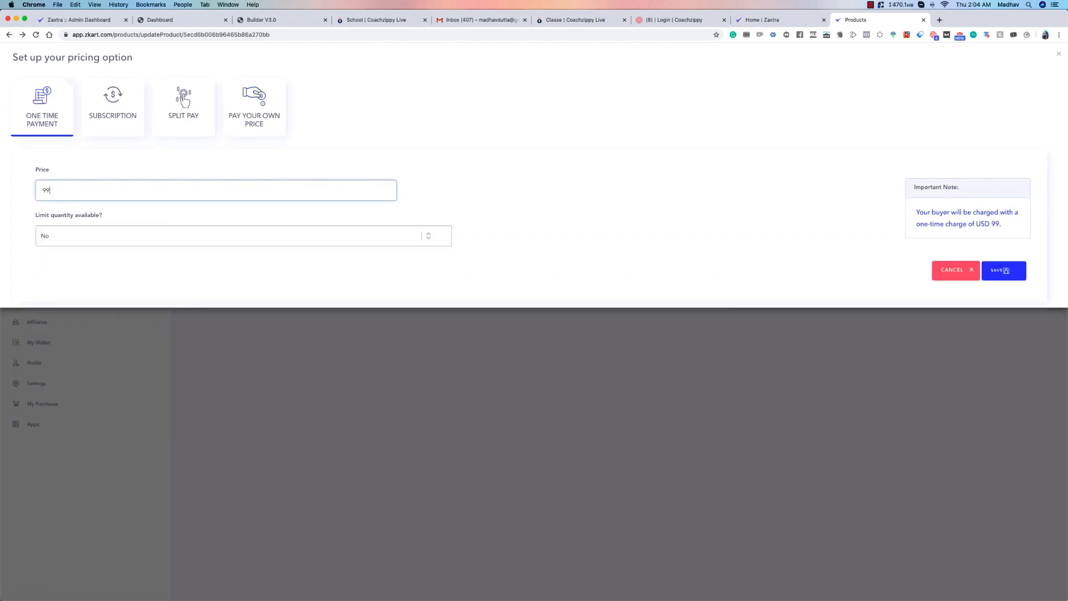
{"action": "left_click", "coordinate": [140, 242]}
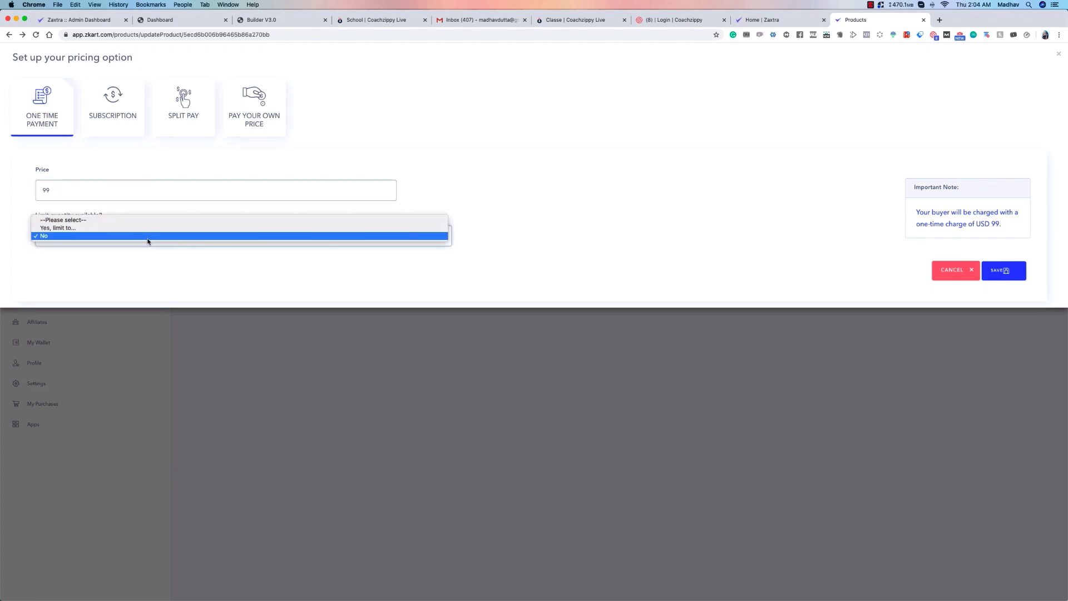
{"action": "left_click", "coordinate": [216, 242]}
Try limiting the available quantity, set the limit back to No and save the one-time pricing option.
{"action": "left_click", "coordinate": [167, 237]}
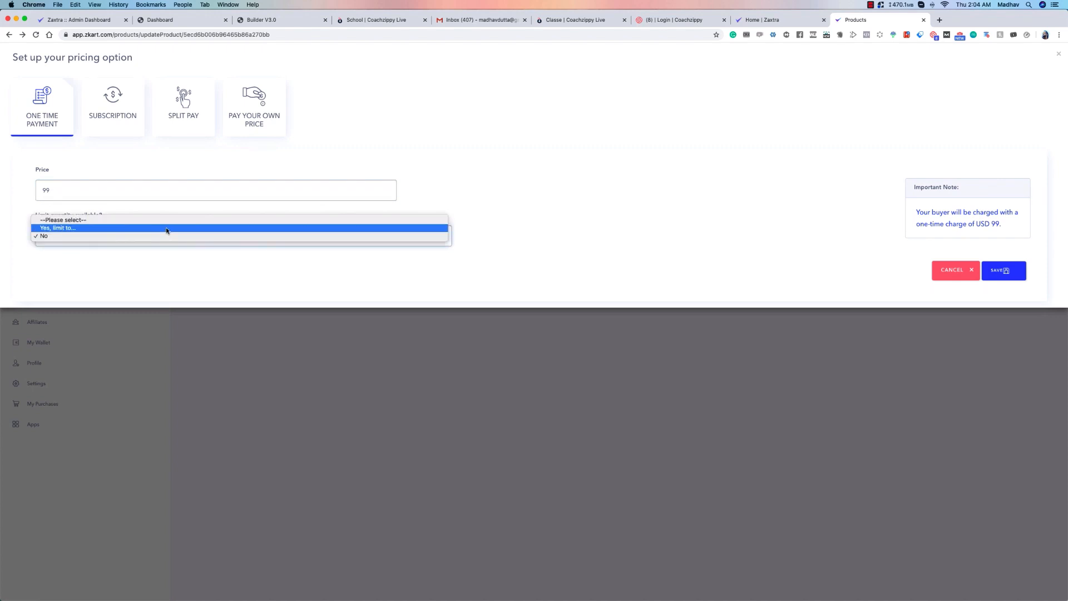
{"action": "left_click", "coordinate": [167, 228]}
{"action": "left_click", "coordinate": [499, 240]}
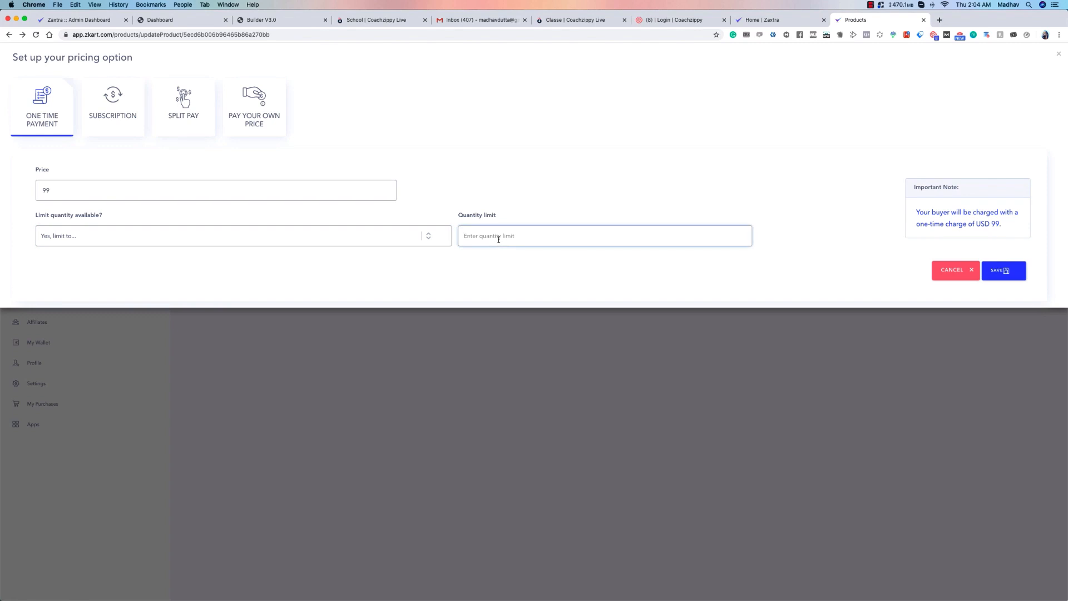
{"action": "type", "text": "9"}
{"action": "key", "text": "BackSpace"}
{"action": "left_click", "coordinate": [329, 238]}
{"action": "left_click", "coordinate": [328, 240]}
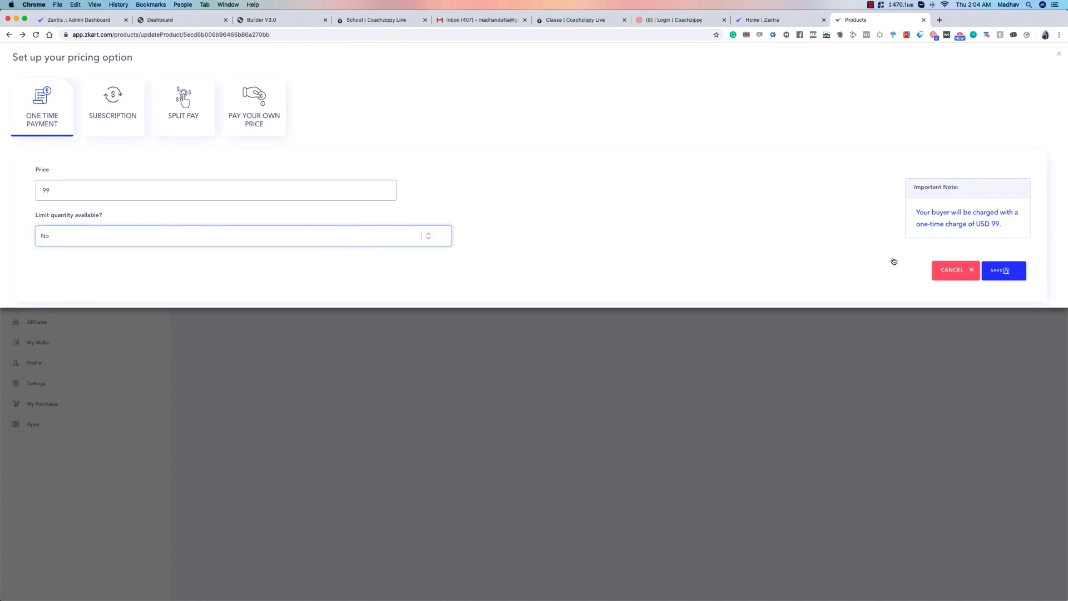
{"action": "left_click", "coordinate": [995, 272]}
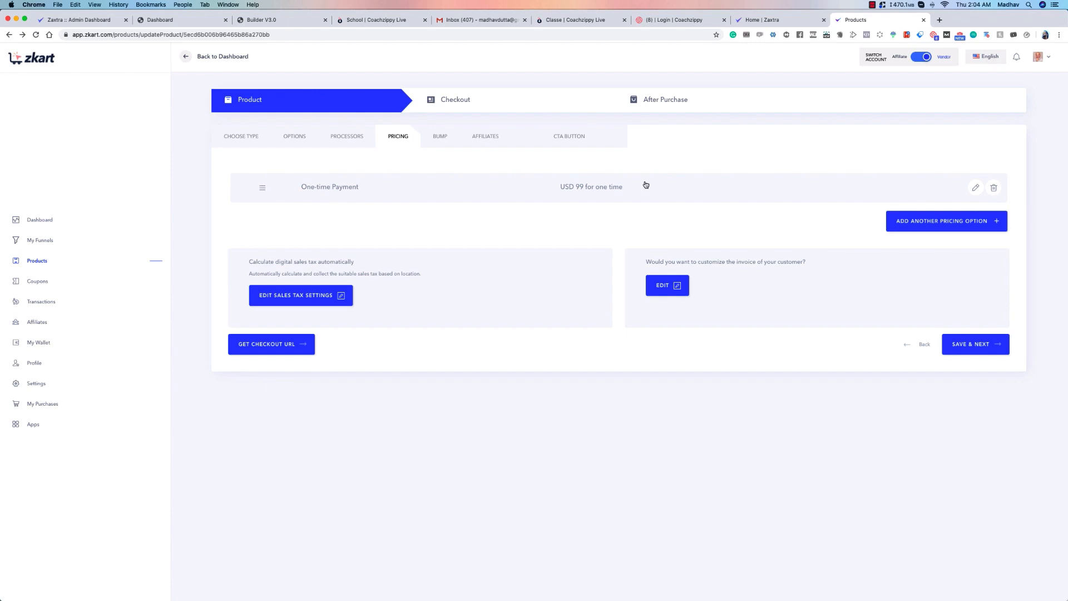
Start another pricing option as a Subscription, try the Day, Weekly, Quarterly and Yearly billing frequencies, and choose Monthly.
{"action": "left_click", "coordinate": [973, 221]}
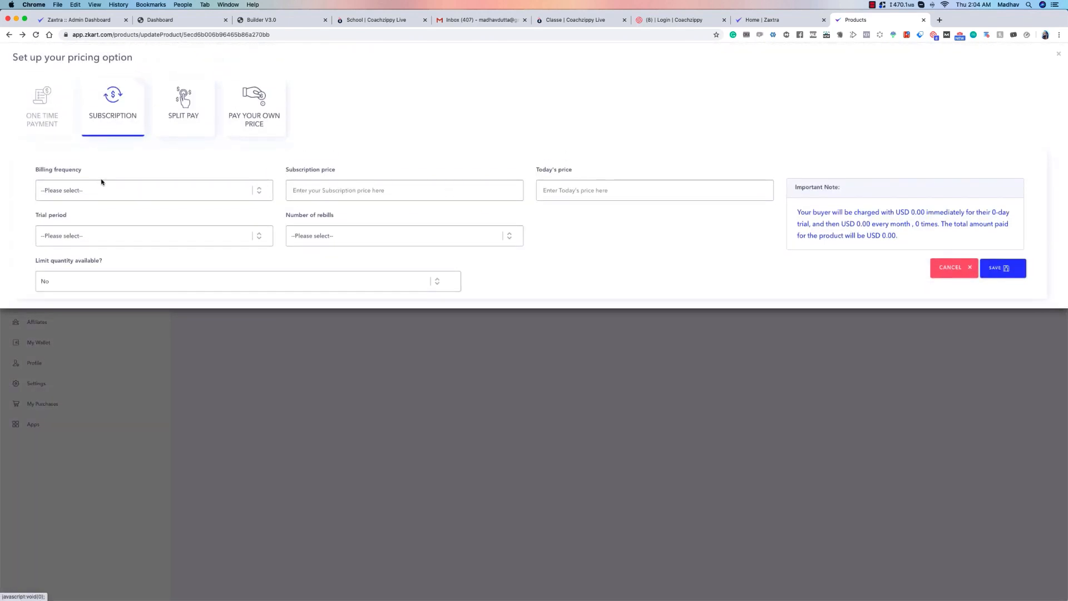
{"action": "left_click", "coordinate": [126, 192]}
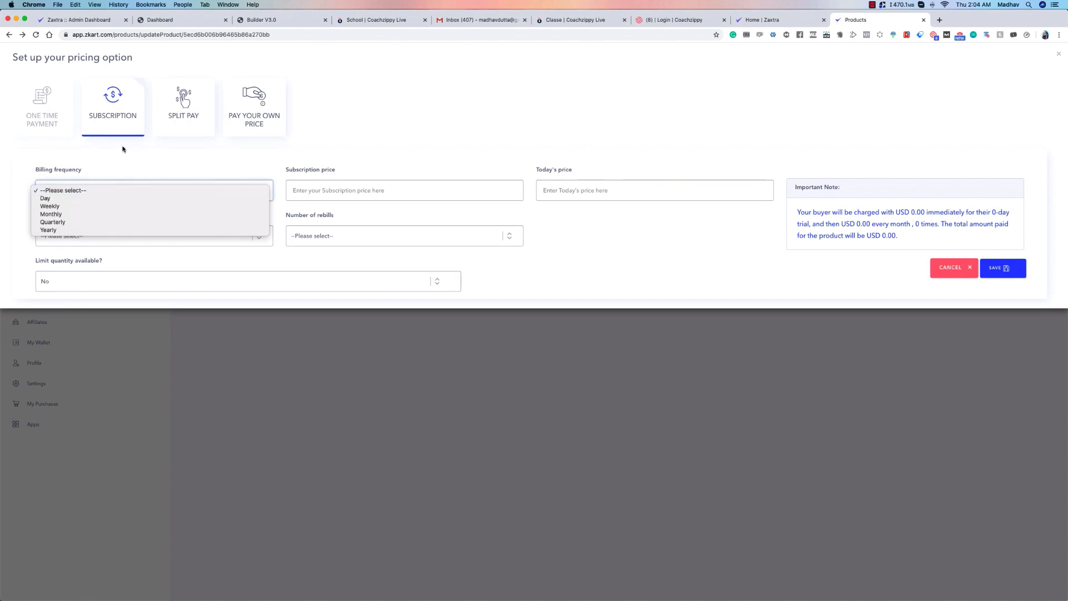
{"action": "left_click", "coordinate": [82, 198]}
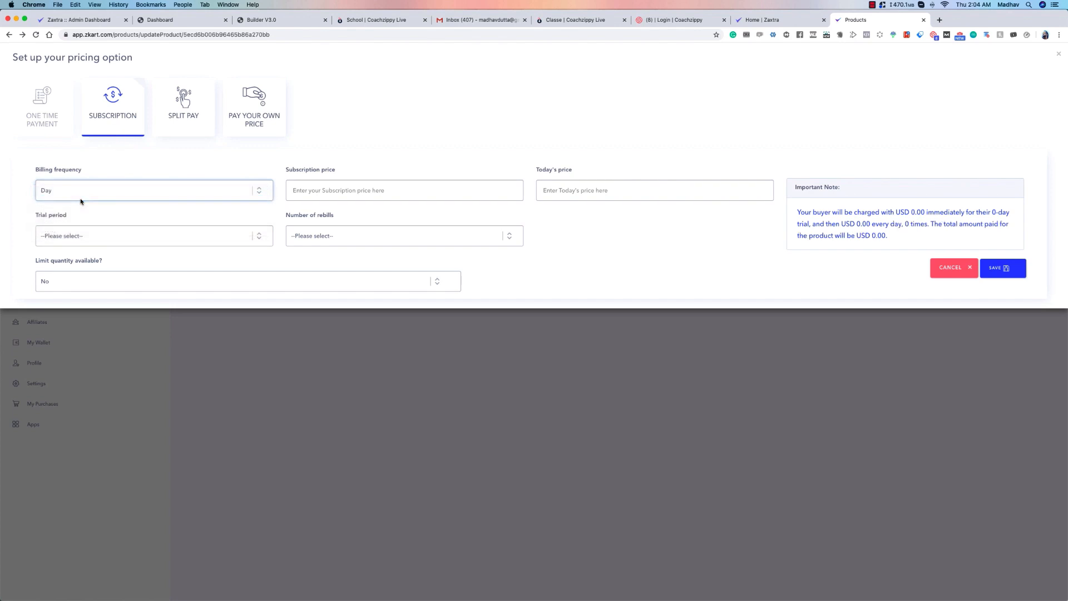
{"action": "left_click", "coordinate": [98, 191]}
{"action": "left_click", "coordinate": [95, 196]}
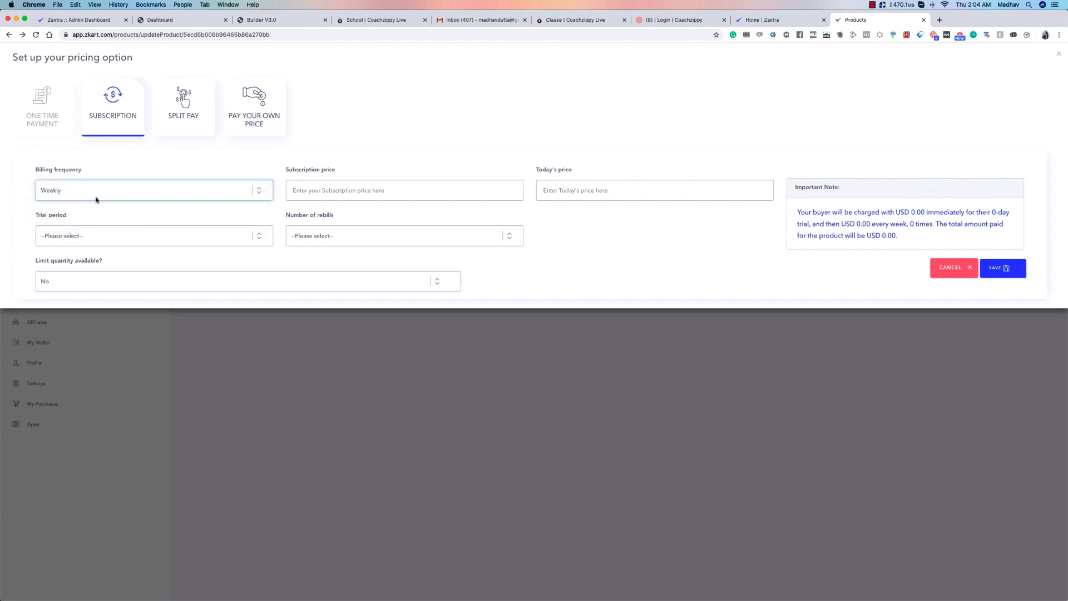
{"action": "left_click", "coordinate": [99, 193]}
{"action": "left_click", "coordinate": [99, 198]}
{"action": "left_click", "coordinate": [99, 199]}
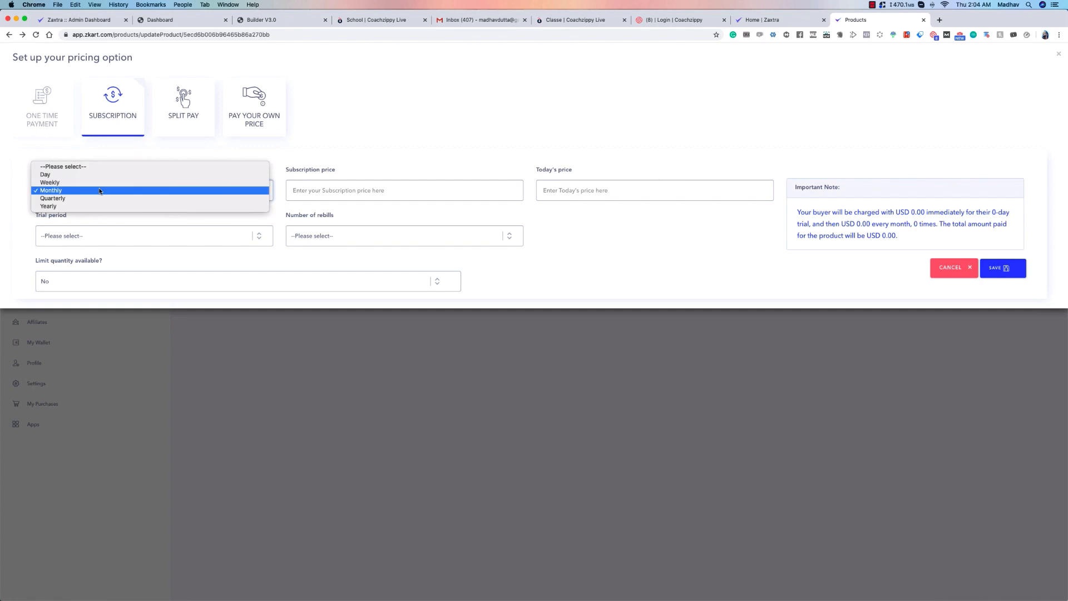
{"action": "left_click", "coordinate": [99, 198]}
{"action": "left_click", "coordinate": [100, 190]}
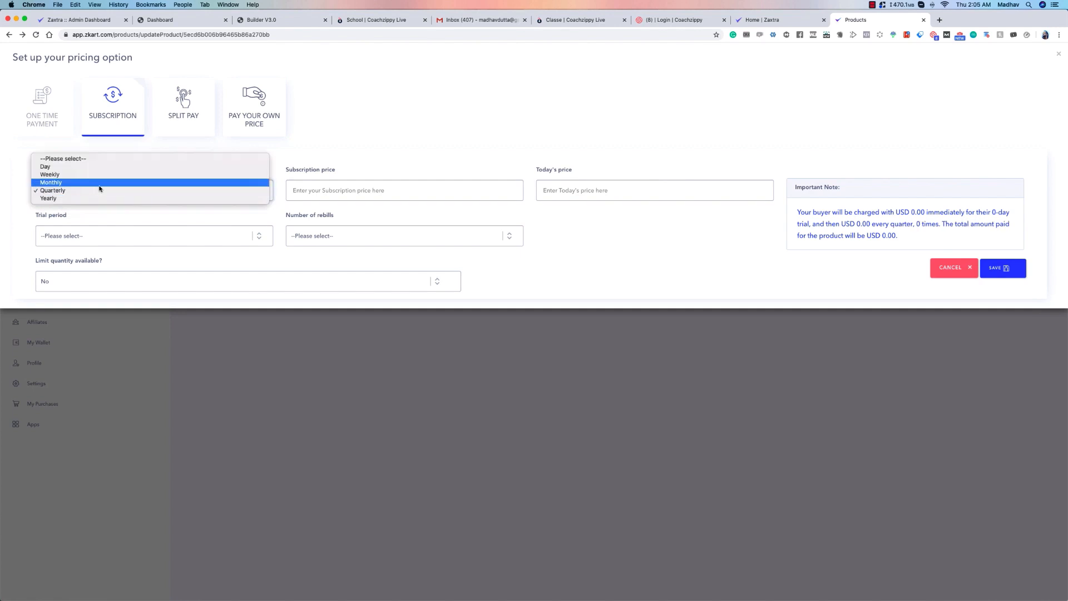
{"action": "left_click", "coordinate": [98, 199]}
{"action": "left_click", "coordinate": [98, 197]}
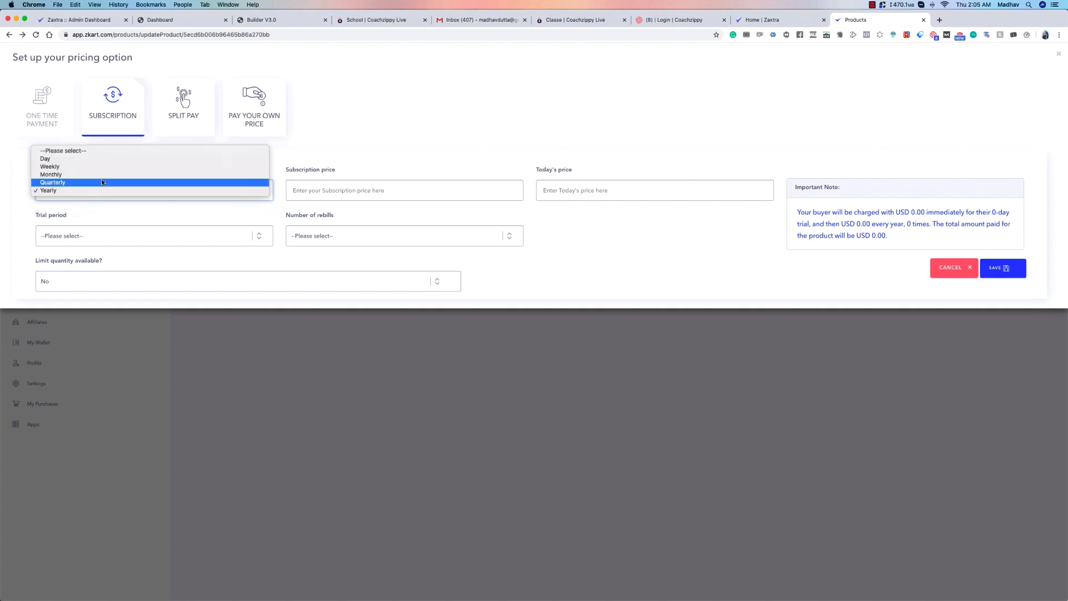
{"action": "left_click", "coordinate": [102, 171]}
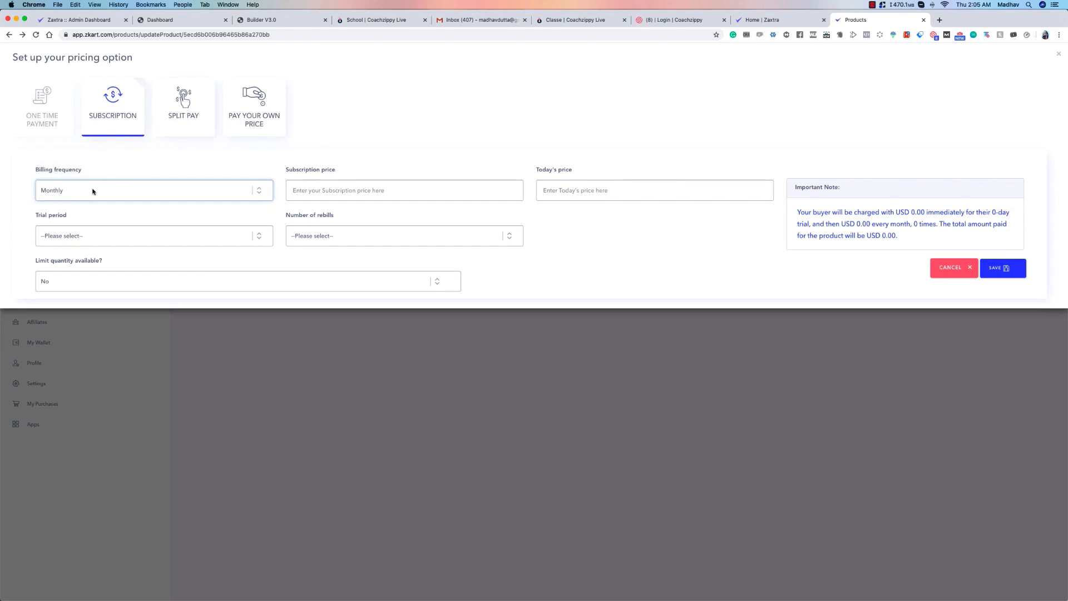
Switch the subscription's billing frequency to Yearly and back to Monthly.
{"action": "left_click", "coordinate": [93, 190]}
{"action": "left_click", "coordinate": [81, 207]}
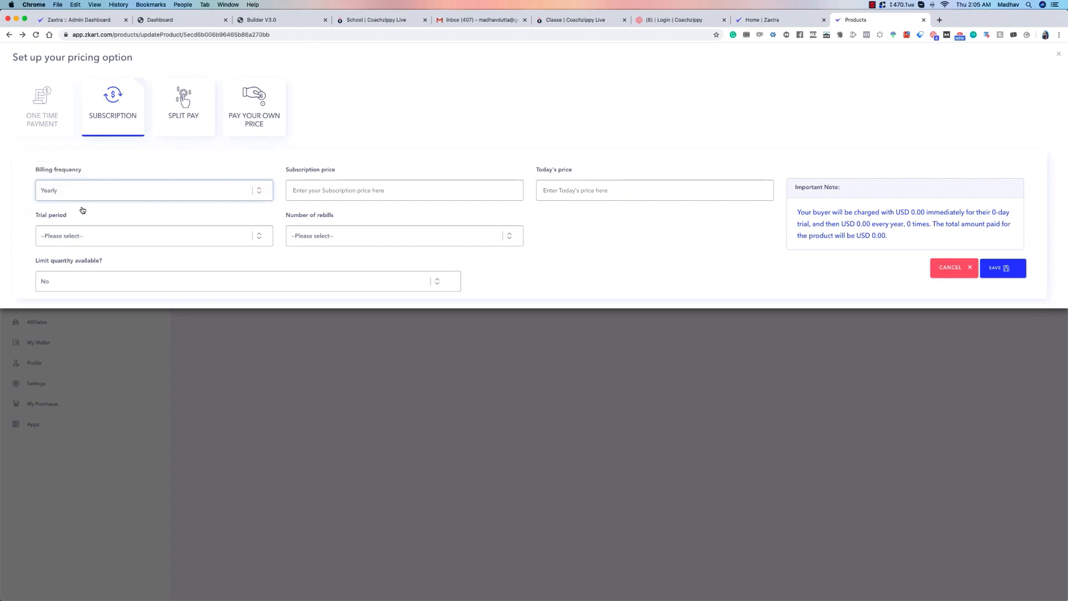
{"action": "left_click", "coordinate": [110, 181]}
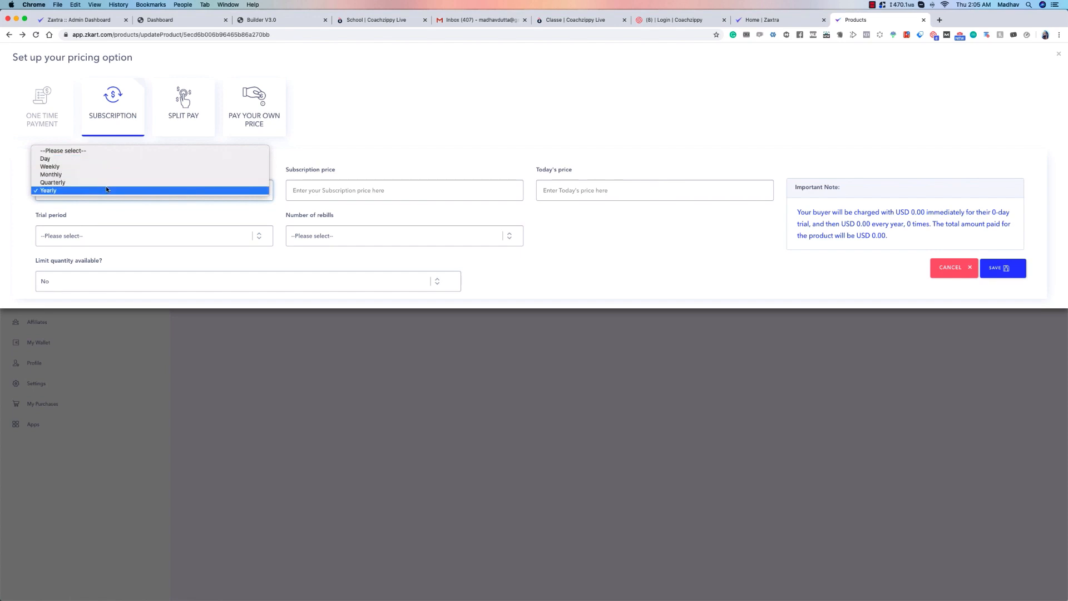
{"action": "left_click", "coordinate": [109, 174]}
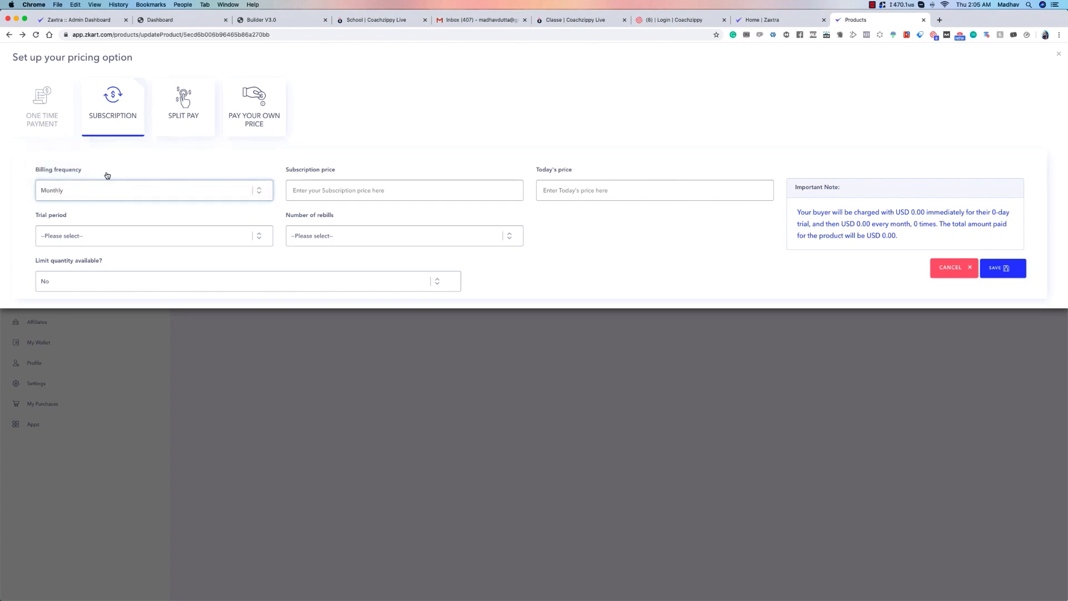
Set the subscription price to 9 and today's price to 1.
{"action": "left_click", "coordinate": [321, 192]}
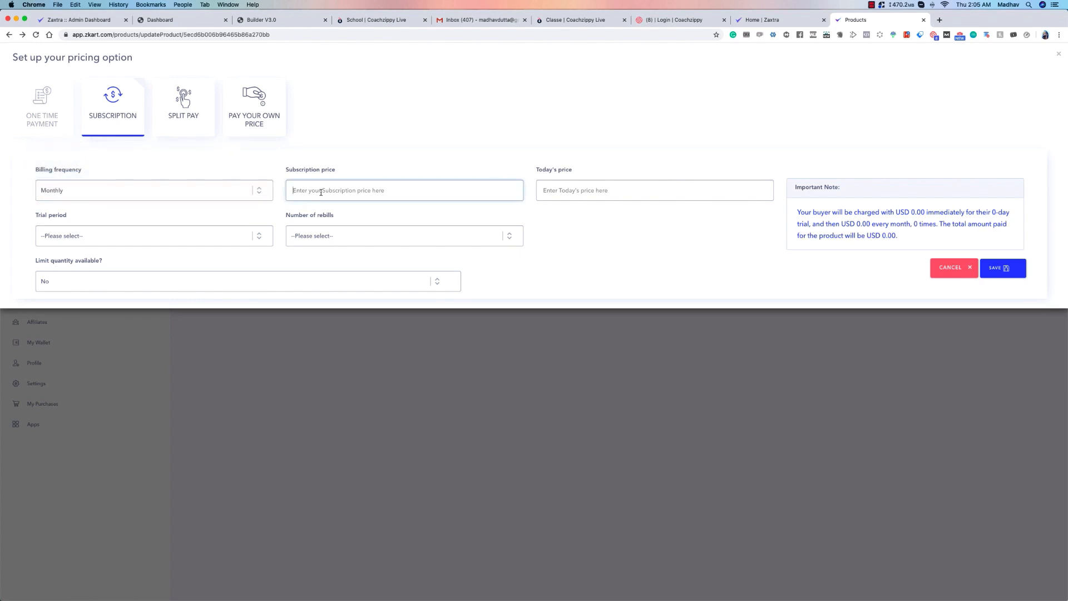
{"action": "type", "text": "0"}
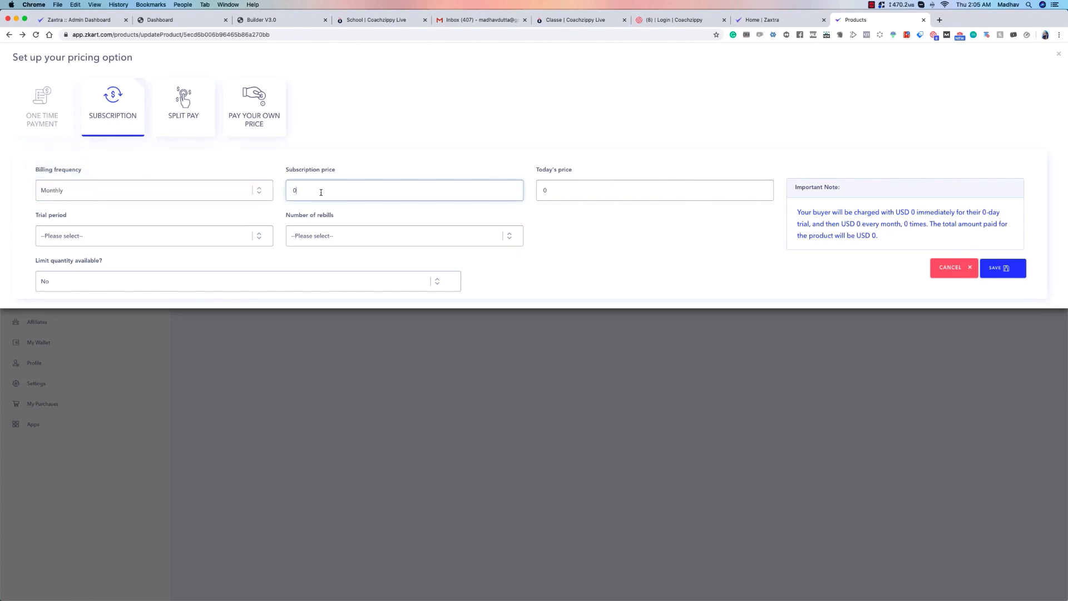
{"action": "key", "text": "BackSpace"}
{"action": "type", "text": "9"}
{"action": "key", "text": "Tab"}
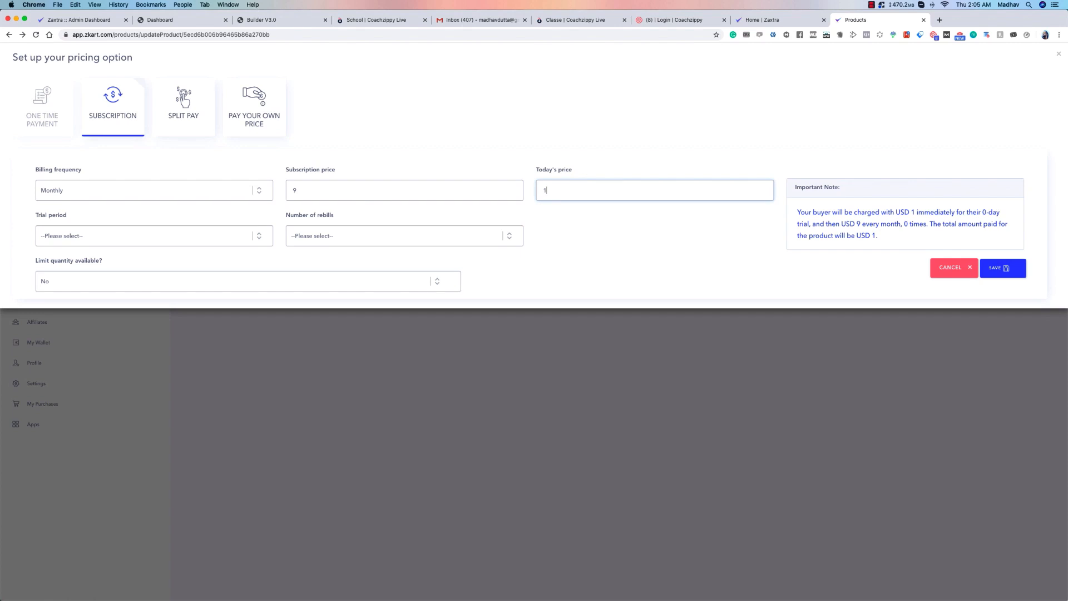
{"action": "key", "text": "BackSpace"}
{"action": "type", "text": "0"}
{"action": "key", "text": "BackSpace"}
{"action": "type", "text": "1"}
Try a 3-day trial period for the subscription and change it to 7 days.
{"action": "left_click", "coordinate": [214, 236]}
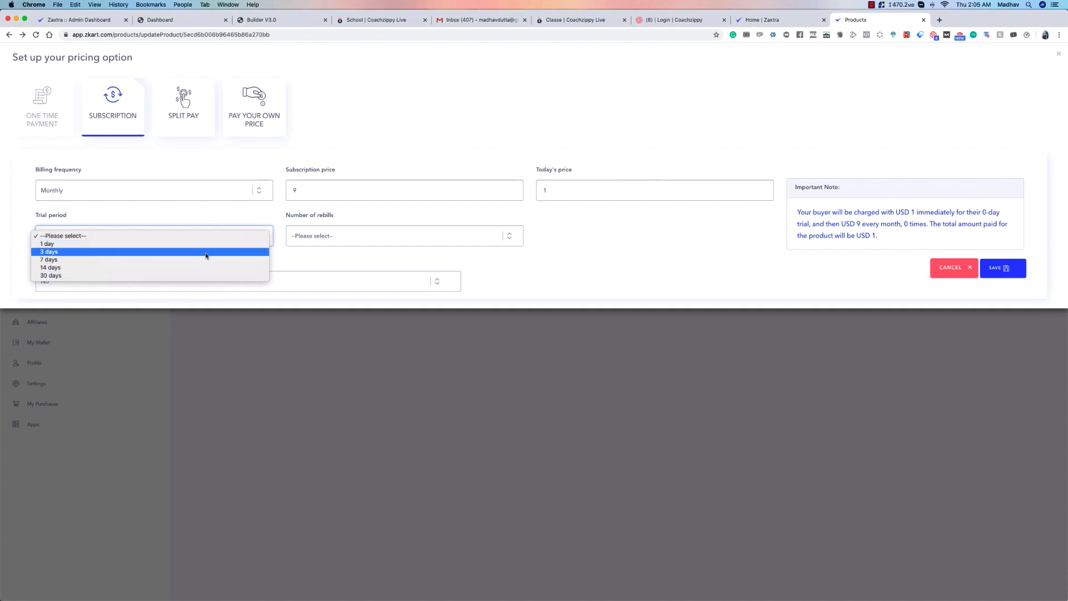
{"action": "left_click", "coordinate": [205, 252]}
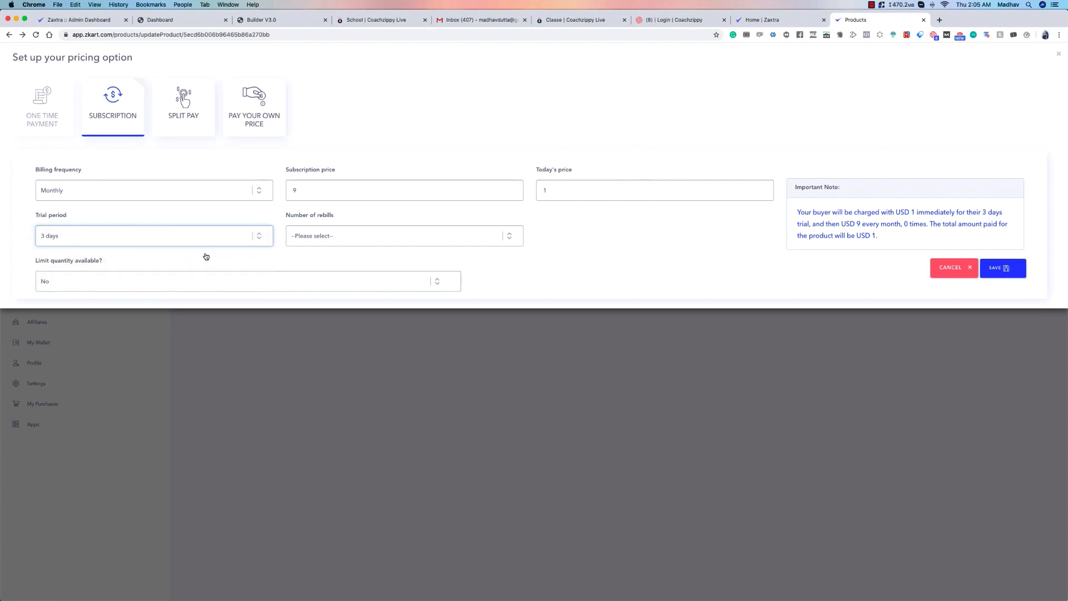
{"action": "left_click", "coordinate": [202, 233]}
{"action": "left_click", "coordinate": [199, 245]}
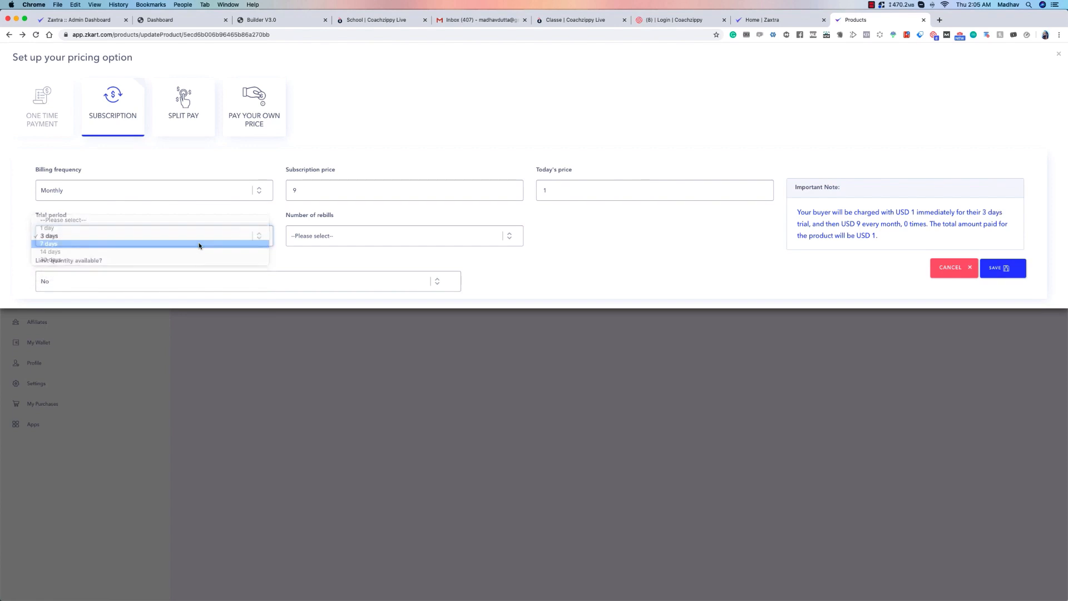
Set the number of rebills to Custom, try a count of 500 and clear it.
{"action": "left_click", "coordinate": [352, 238]}
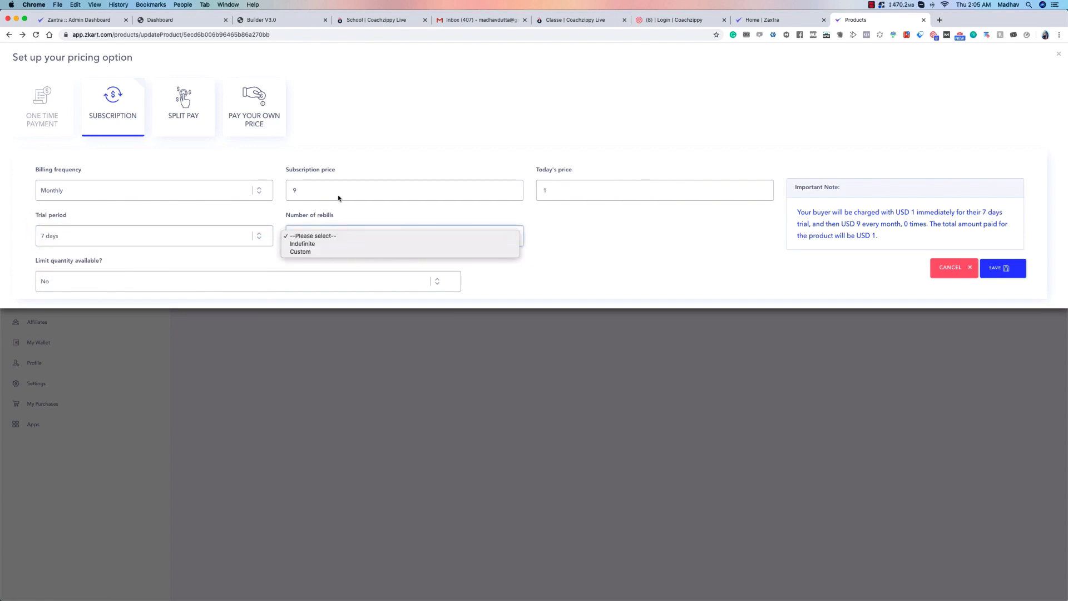
{"action": "left_click", "coordinate": [338, 253]}
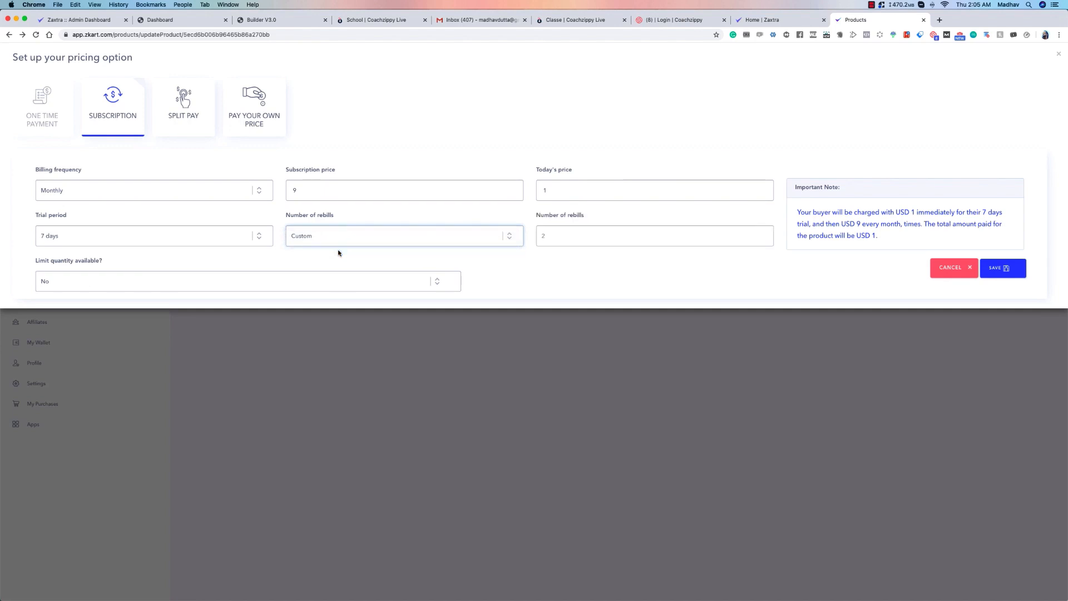
{"action": "left_click", "coordinate": [560, 238]}
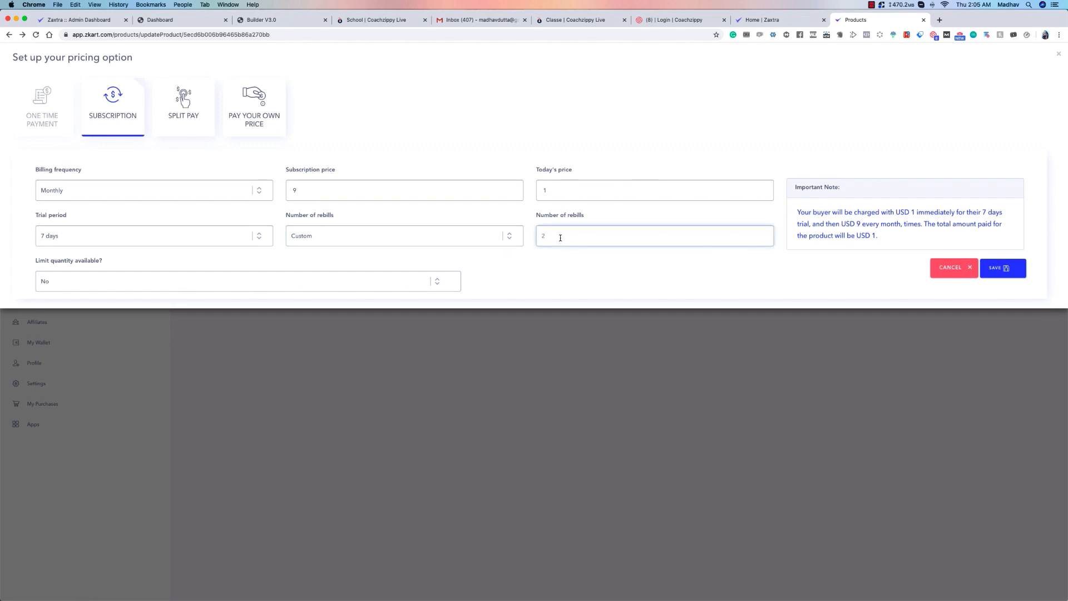
{"action": "type", "text": "500"}
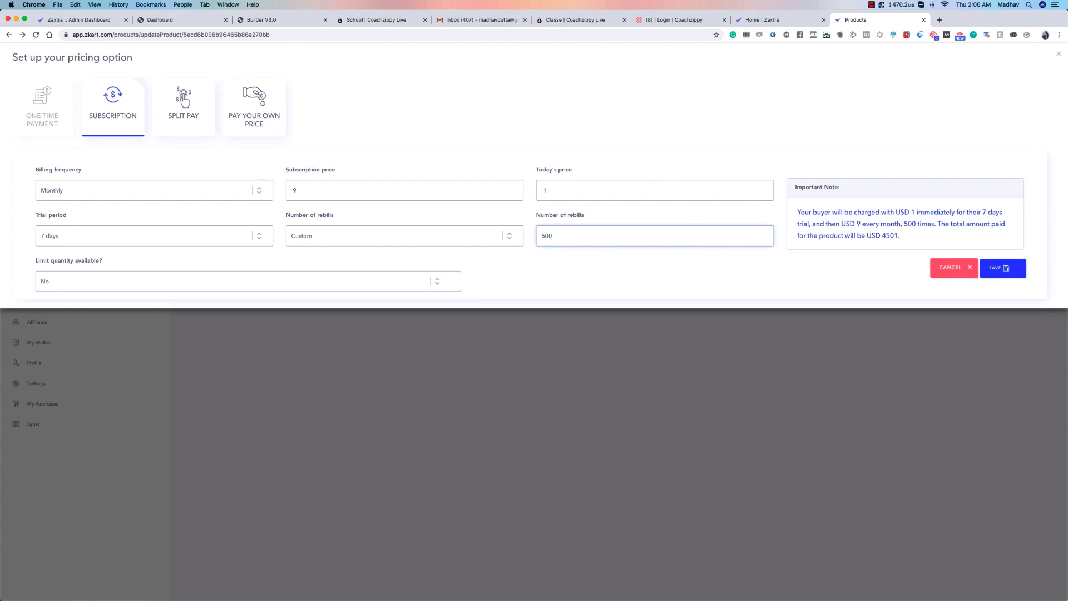
{"action": "key", "text": "BackSpace"}
{"action": "key", "text": "BackSpace"}
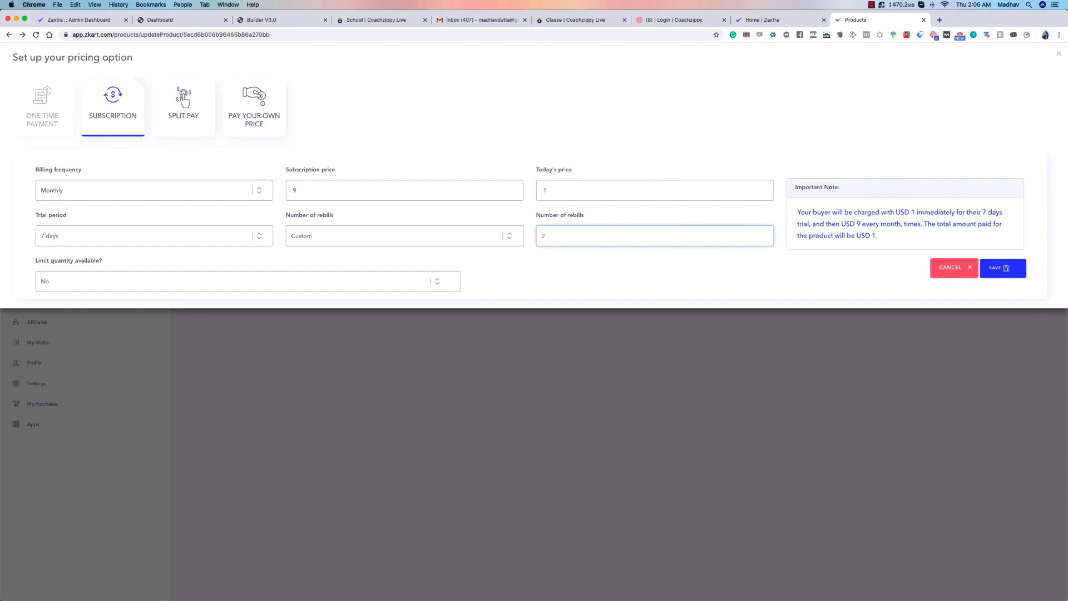
Switch the number of rebills to Indefinite and back to Custom.
{"action": "left_click", "coordinate": [406, 239]}
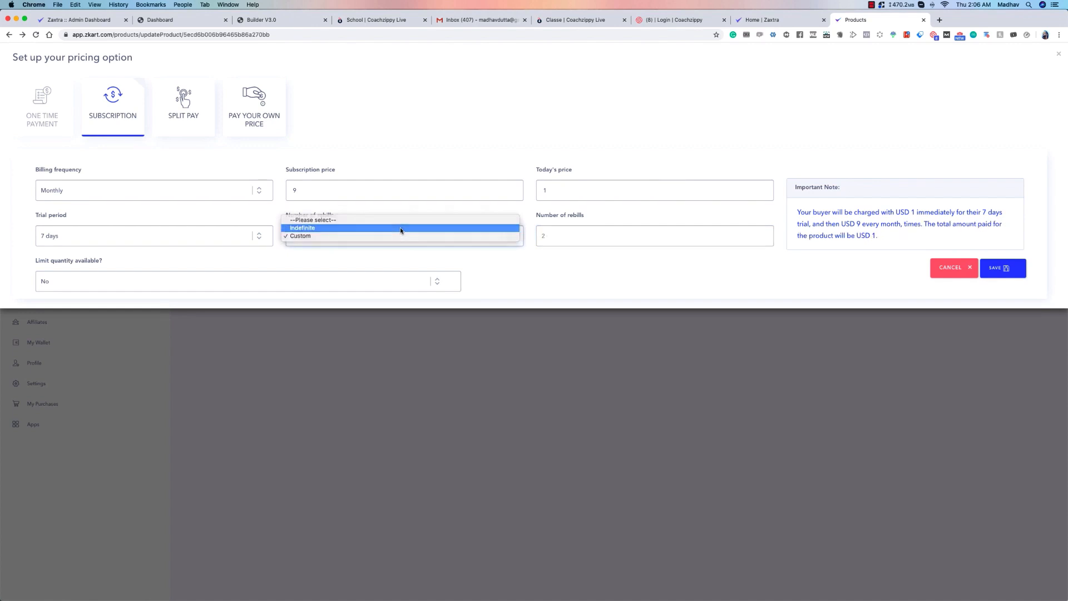
{"action": "left_click", "coordinate": [399, 227]}
{"action": "left_click", "coordinate": [403, 239]}
{"action": "left_click", "coordinate": [403, 243]}
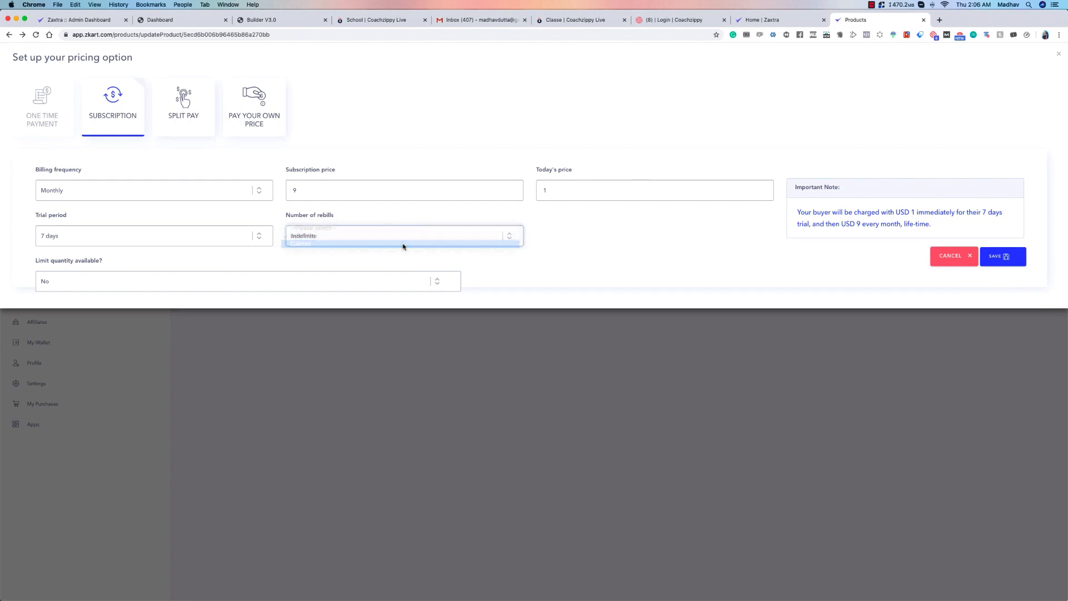
Raise the subscription price to 99 and enter 12 as the custom number of rebills.
{"action": "double_click", "coordinate": [332, 189]}
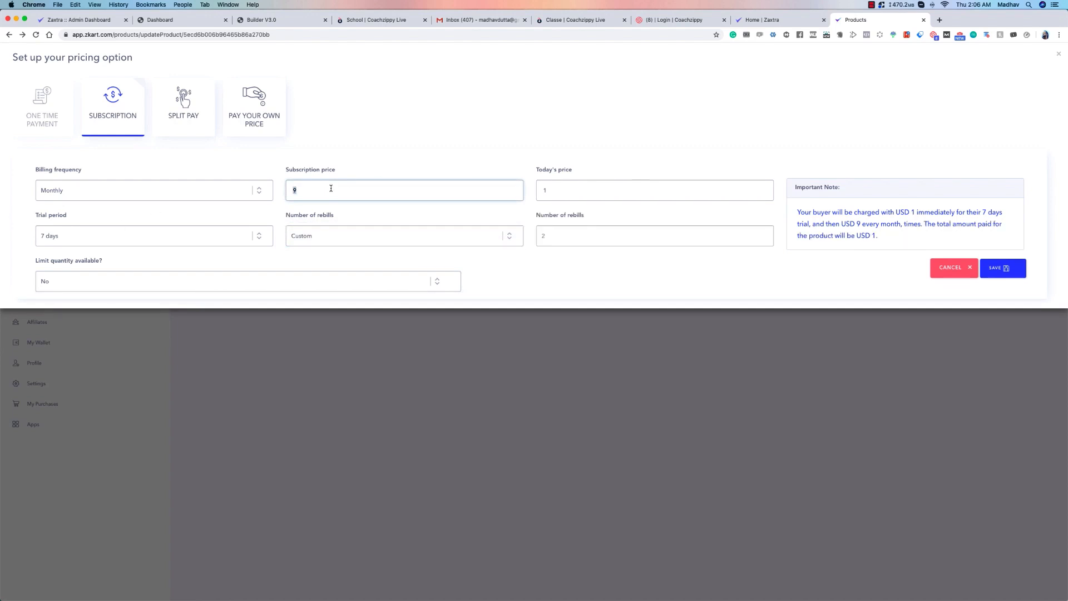
{"action": "type", "text": "9"}
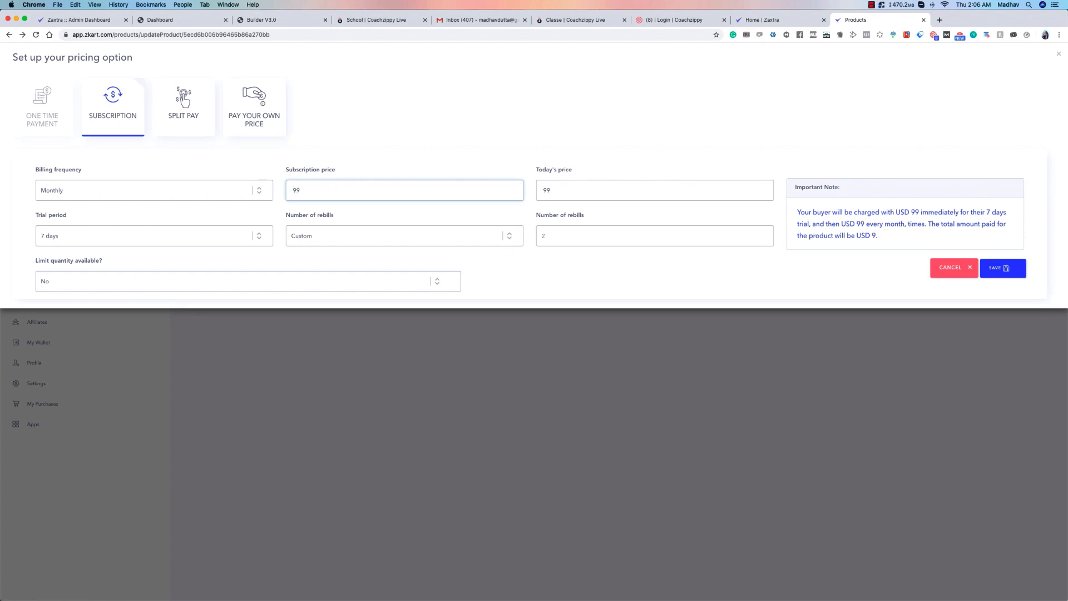
{"action": "left_click", "coordinate": [434, 236]}
{"action": "left_click", "coordinate": [606, 232]}
{"action": "left_click", "coordinate": [606, 234]}
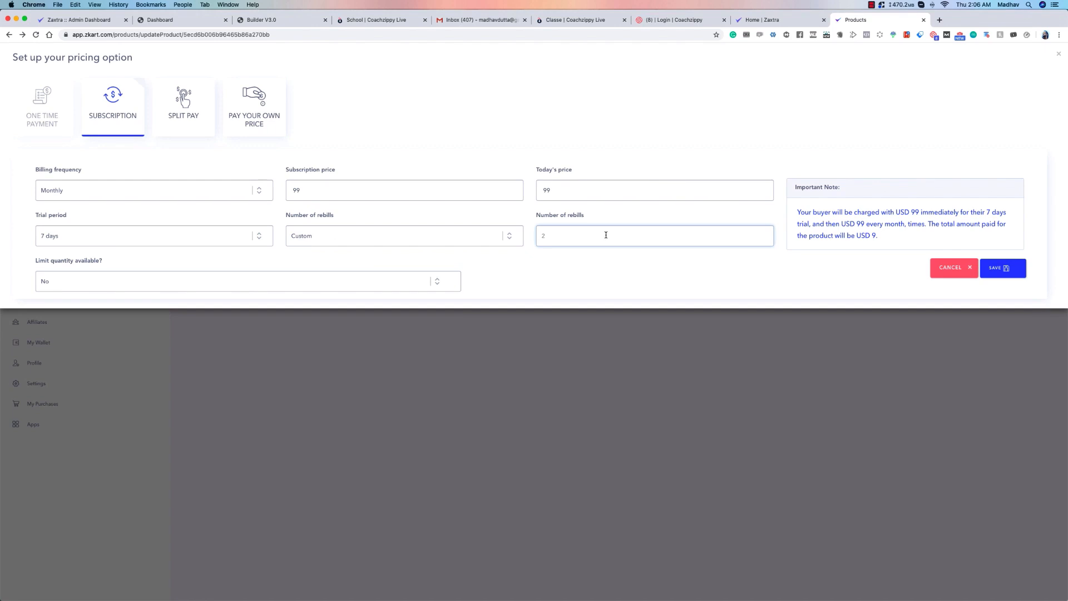
{"action": "type", "text": "12"}
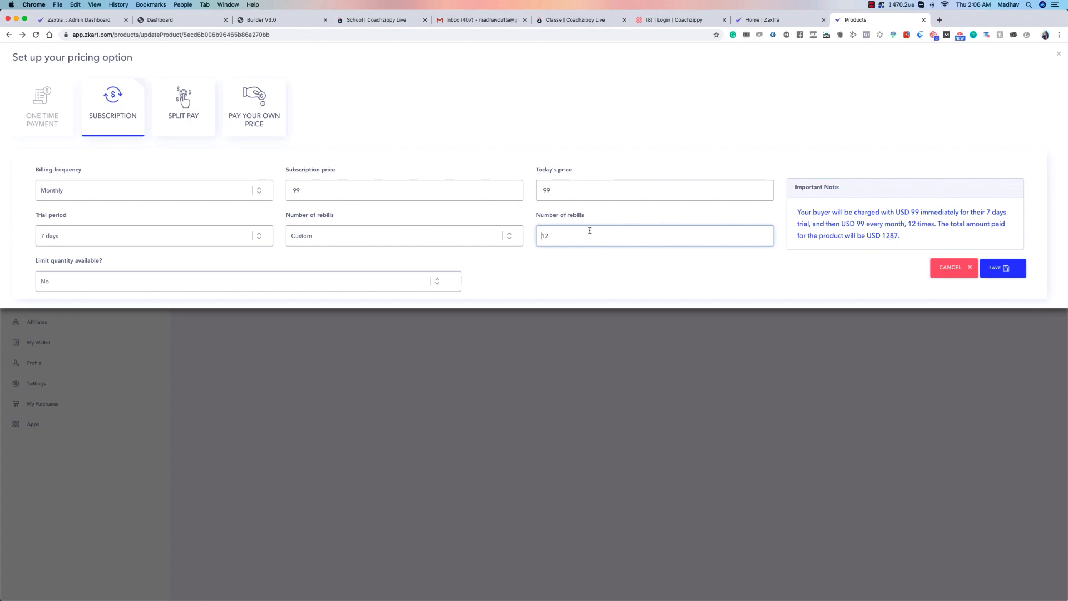
Try 60 as the custom number of rebills and replace it with 0.
{"action": "left_click_drag", "start_coordinate": [573, 234], "coordinate": [532, 238]}
{"action": "type", "text": "60"}
{"action": "left_click_drag", "start_coordinate": [593, 234], "coordinate": [475, 228]}
{"action": "type", "text": "0"}
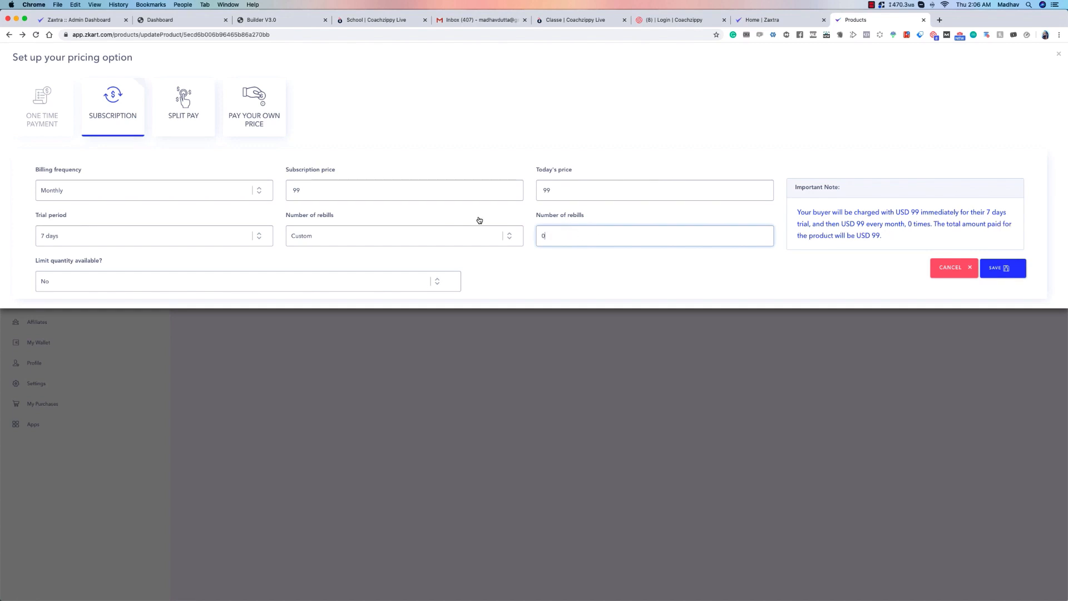
Set the subscription to Indefinite rebills with a subscription price of 9 and today's price of 1.
{"action": "left_click", "coordinate": [455, 235]}
{"action": "left_click", "coordinate": [455, 228]}
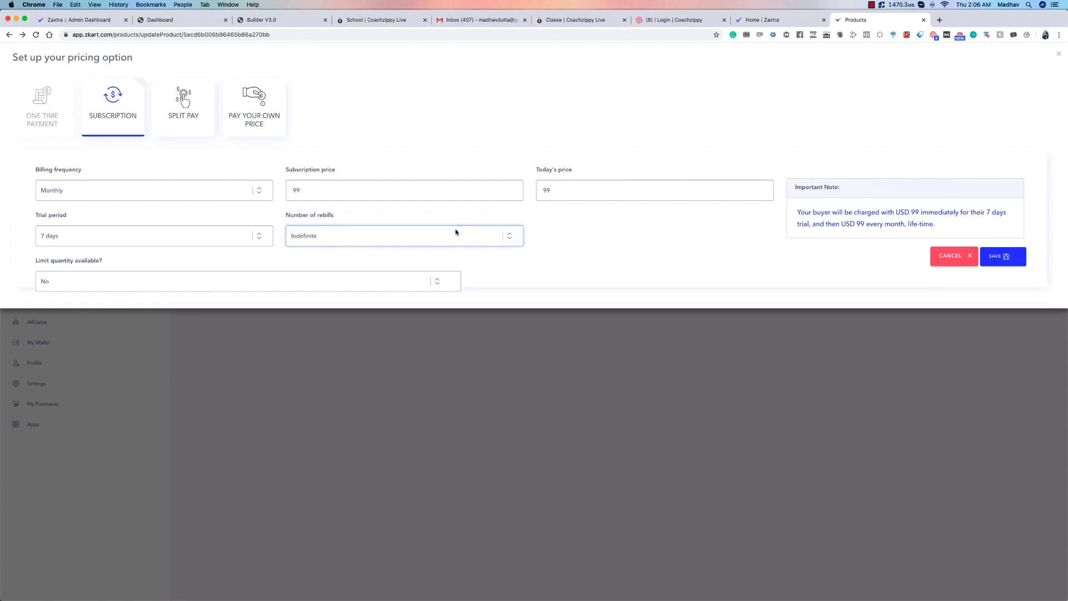
{"action": "double_click", "coordinate": [365, 194]}
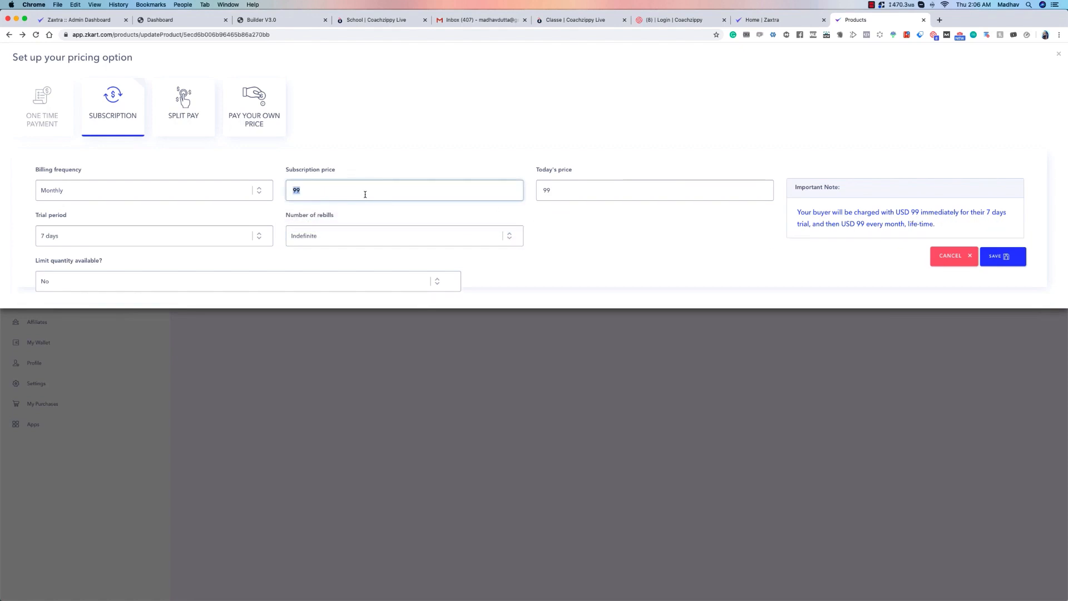
{"action": "type", "text": "9"}
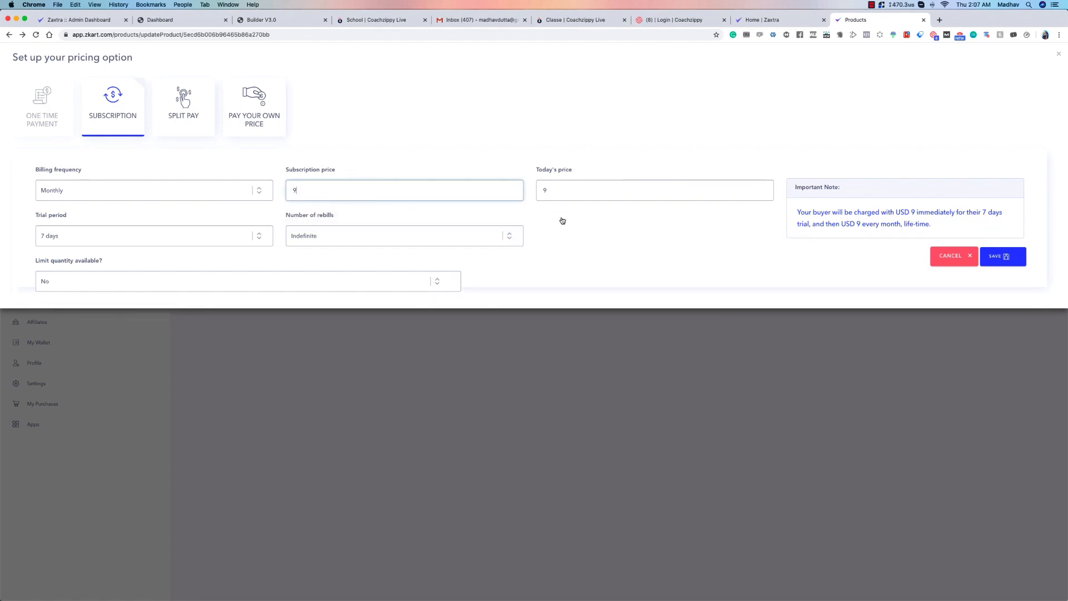
{"action": "double_click", "coordinate": [567, 188]}
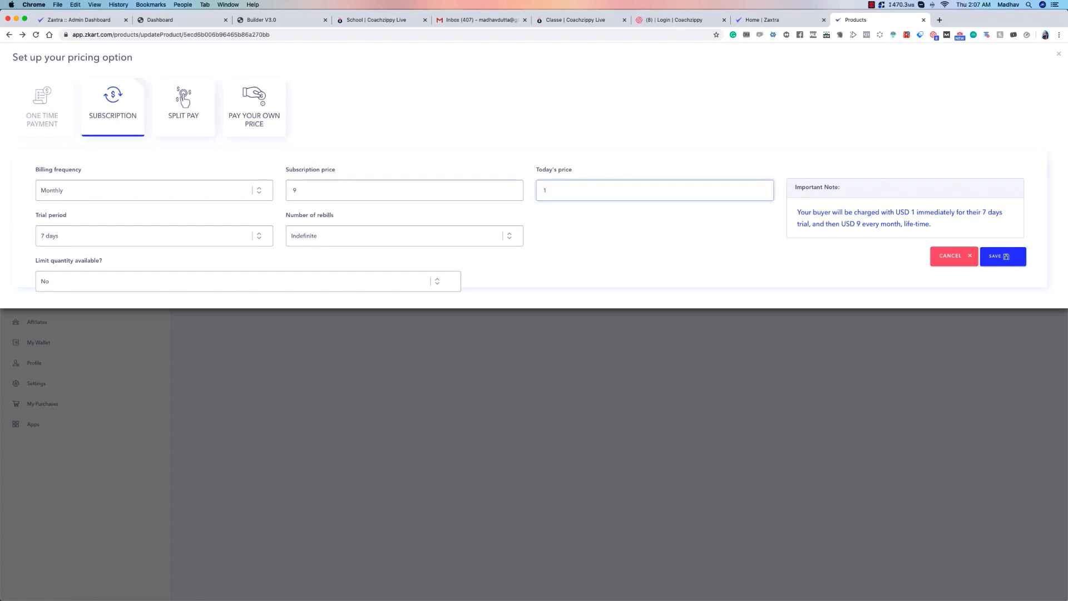
Keep the quantity limit at No, set today's price to 0 and save the subscription option.
{"action": "left_click", "coordinate": [78, 276]}
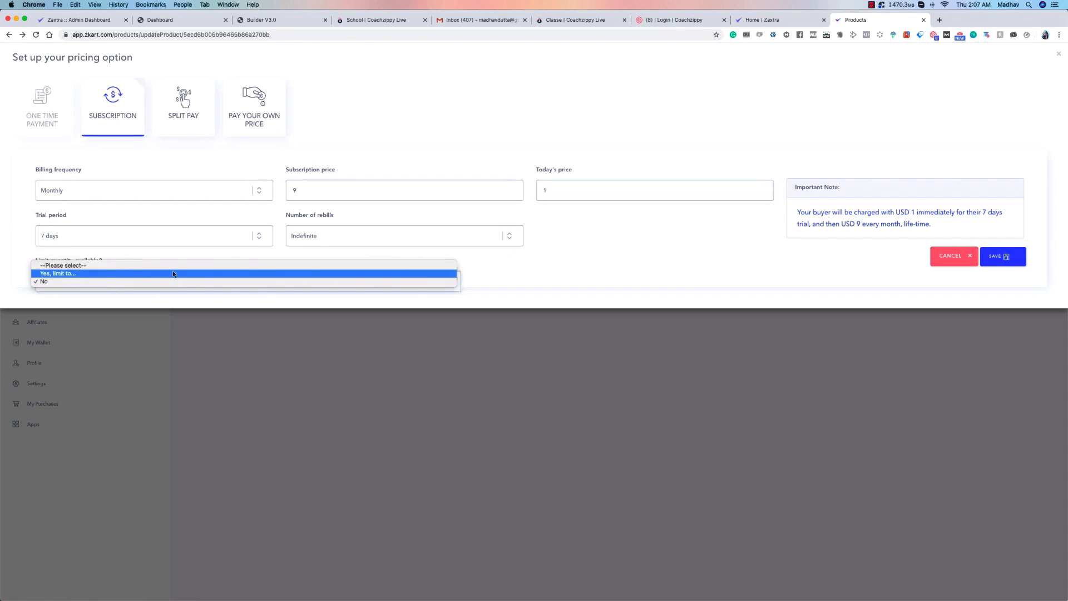
{"action": "left_click", "coordinate": [567, 270]}
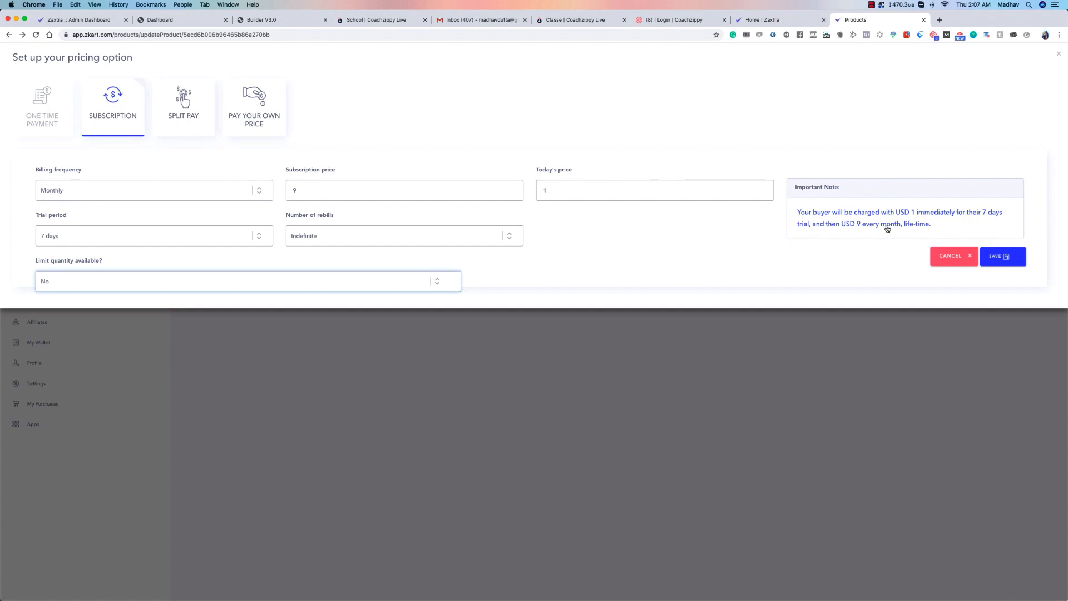
{"action": "double_click", "coordinate": [619, 198]}
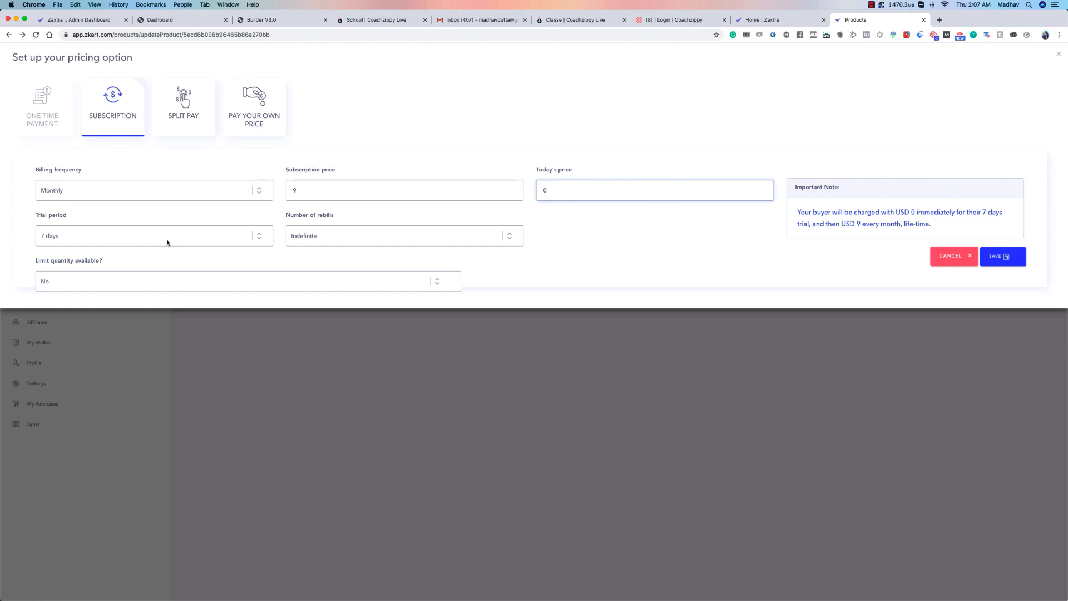
{"action": "left_click", "coordinate": [1002, 257]}
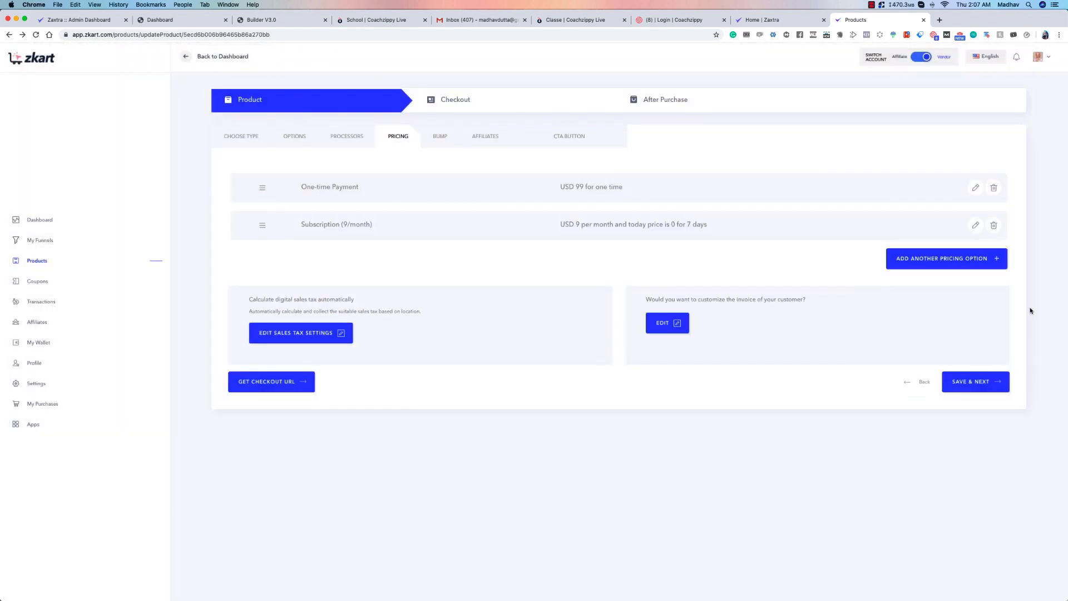
Add a Split Pay pricing option with a price of 35 and 3 payments including today.
{"action": "left_click", "coordinate": [930, 259]}
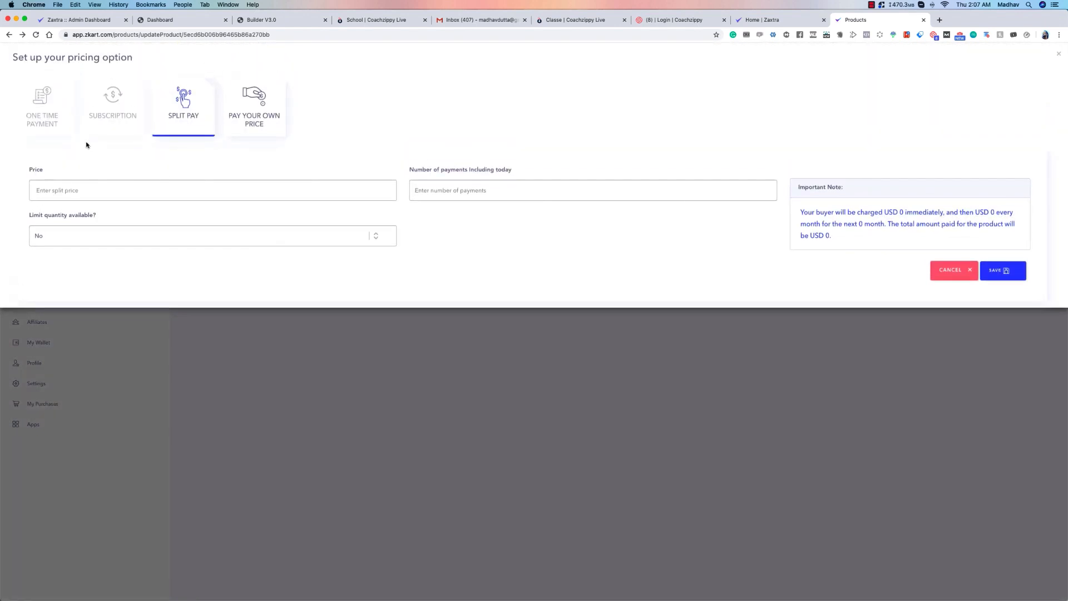
{"action": "left_click", "coordinate": [132, 187]}
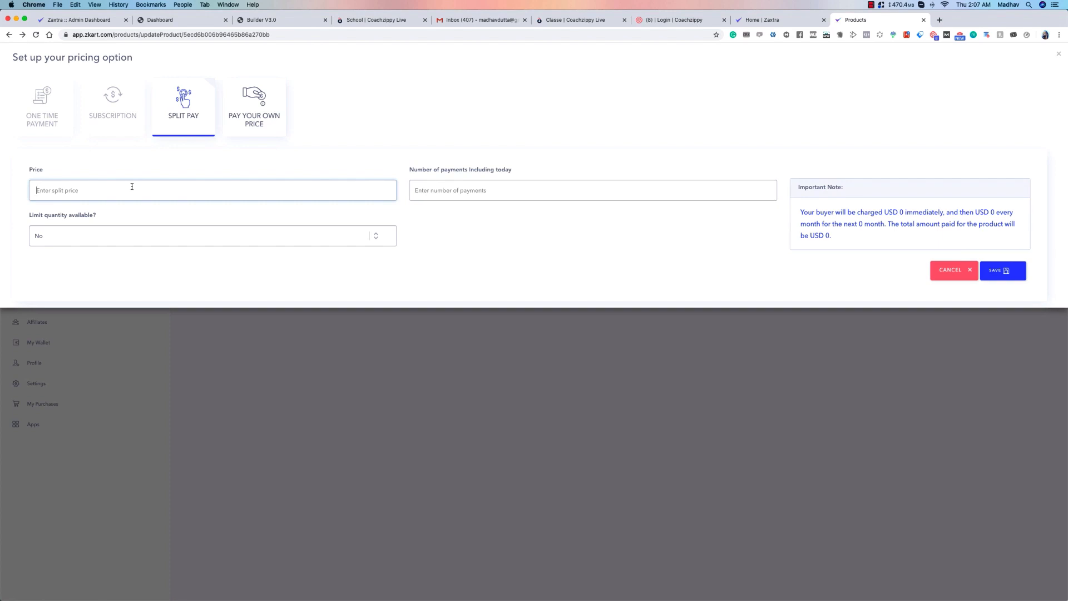
{"action": "type", "text": "30"}
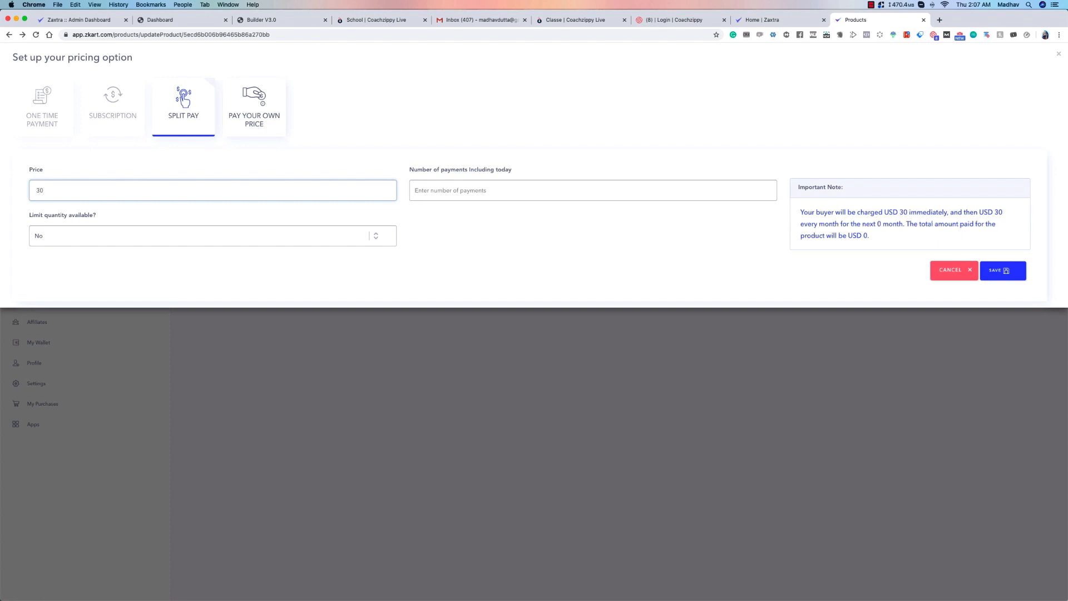
{"action": "key", "text": "BackSpace"}
{"action": "type", "text": "5"}
{"action": "left_click", "coordinate": [440, 193]}
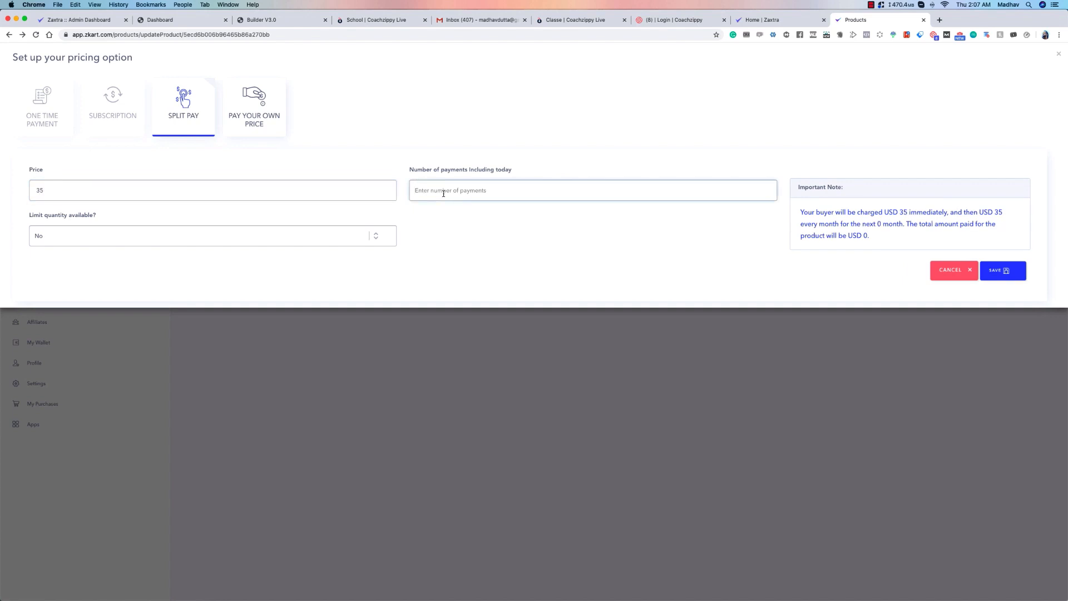
{"action": "type", "text": "3"}
Change the split price to 40, re-enter 3 as the number of payments and save the option.
{"action": "double_click", "coordinate": [71, 192]}
{"action": "type", "text": "40"}
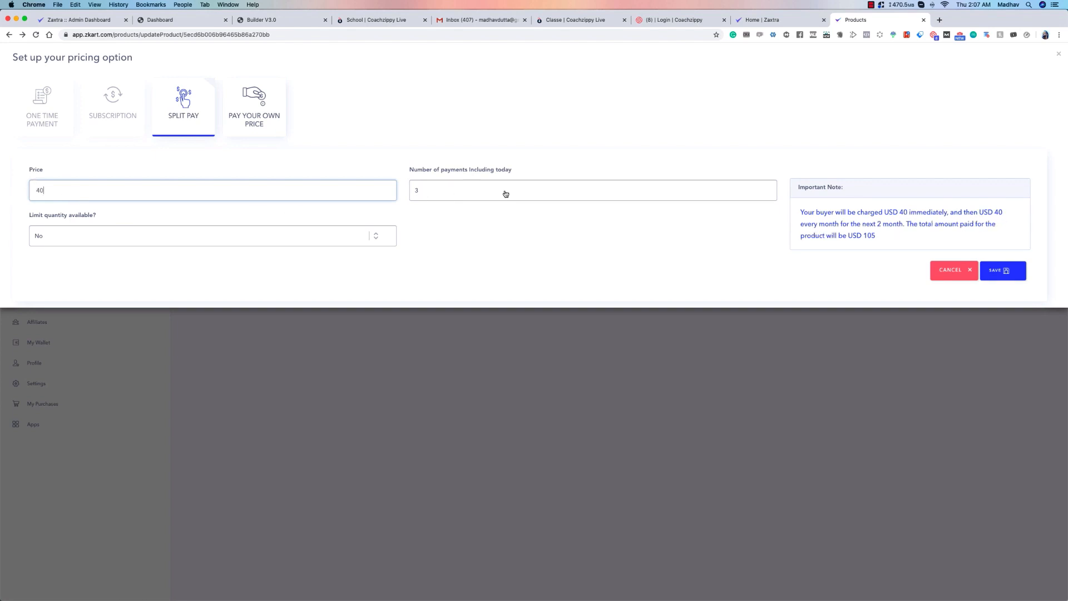
{"action": "left_click", "coordinate": [854, 254]}
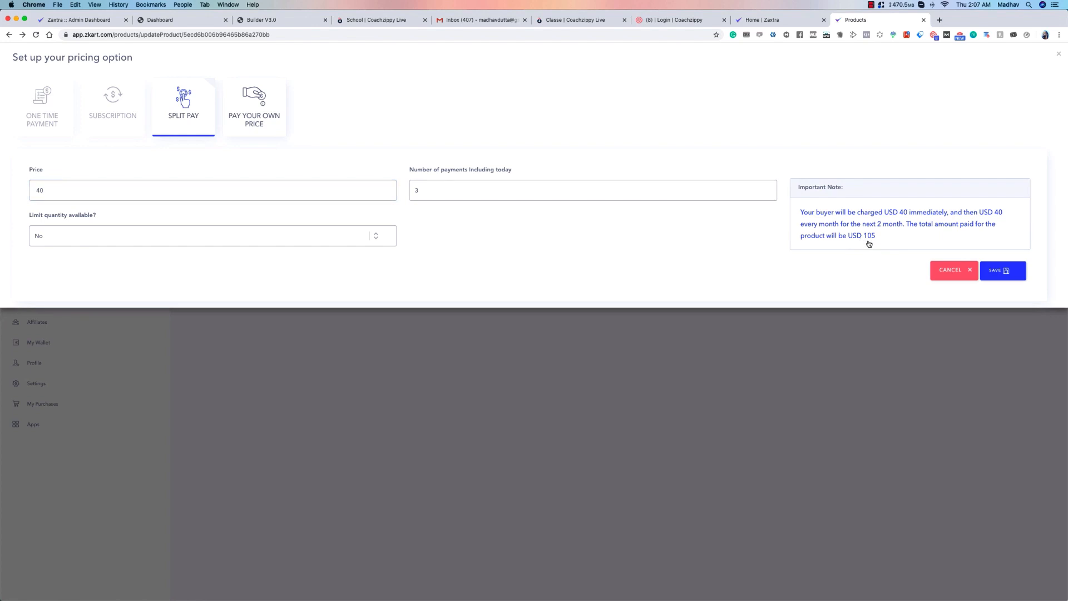
{"action": "left_click", "coordinate": [532, 194]}
{"action": "key", "text": "BackSpace"}
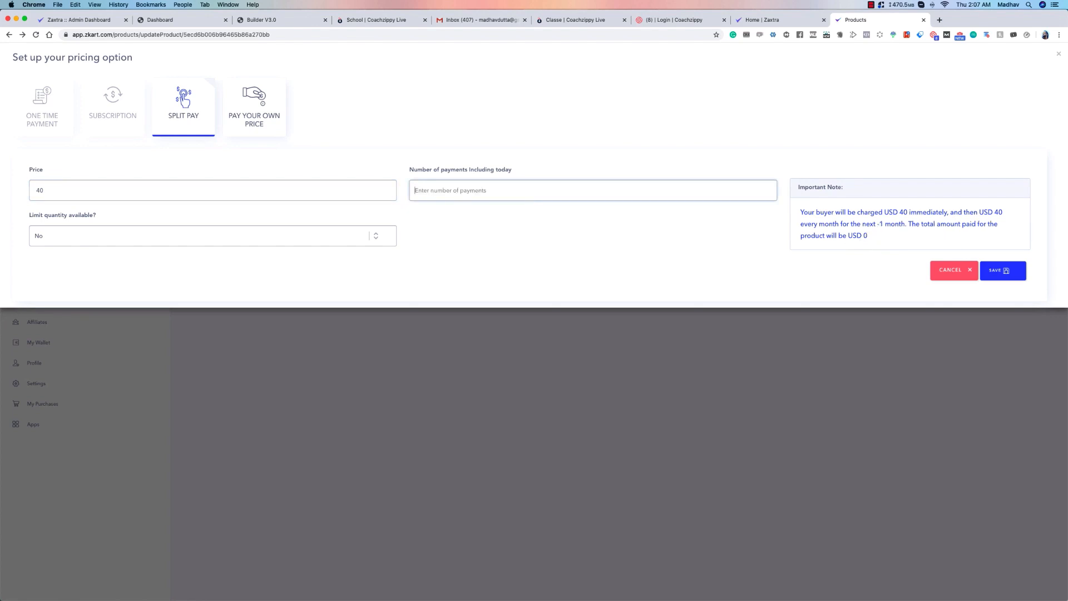
{"action": "type", "text": "3"}
{"action": "left_click", "coordinate": [887, 269]}
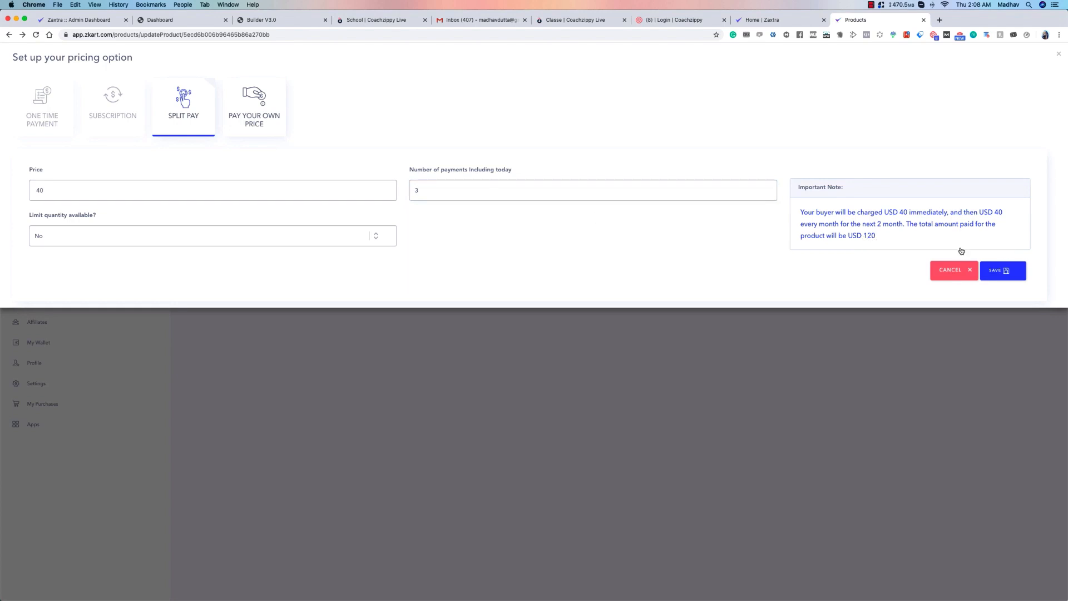
{"action": "left_click", "coordinate": [1007, 272]}
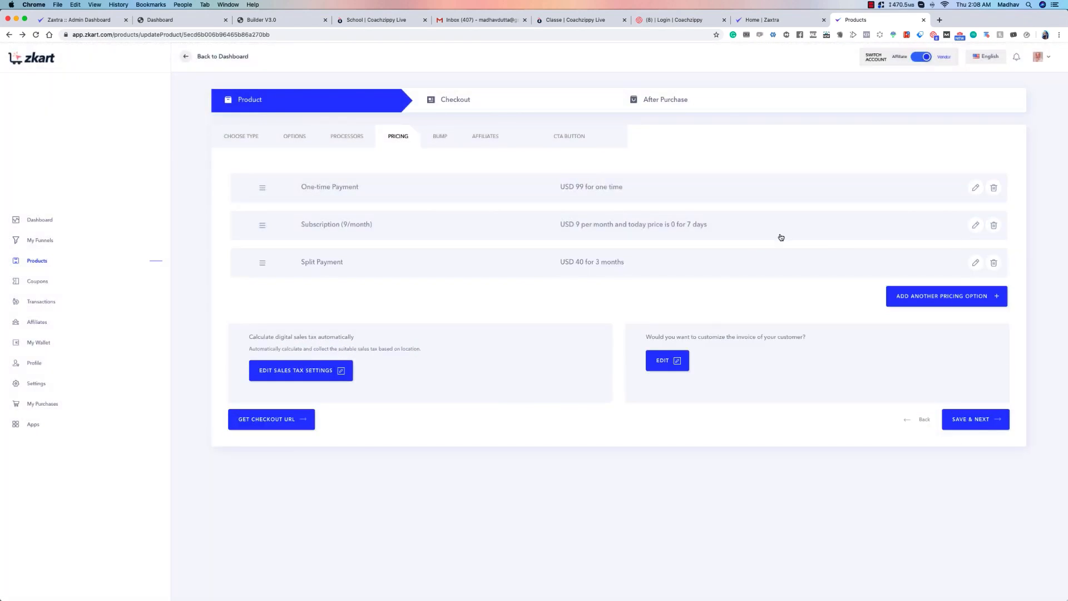
Open the product's sales tax settings and remove the SGST and CGST taxes.
{"action": "left_click", "coordinate": [303, 374]}
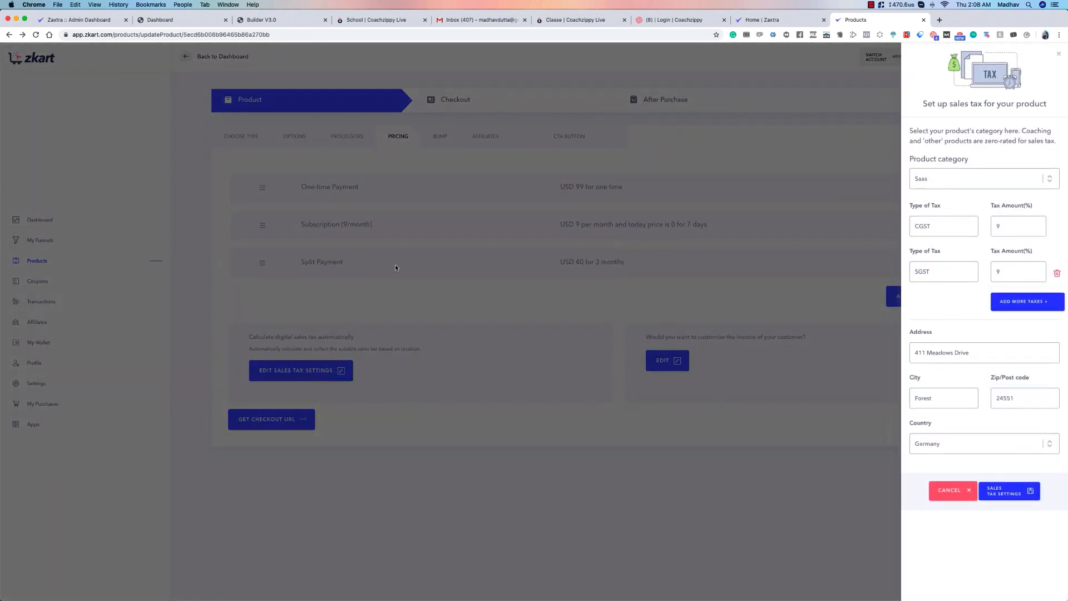
{"action": "left_click", "coordinate": [1058, 273]}
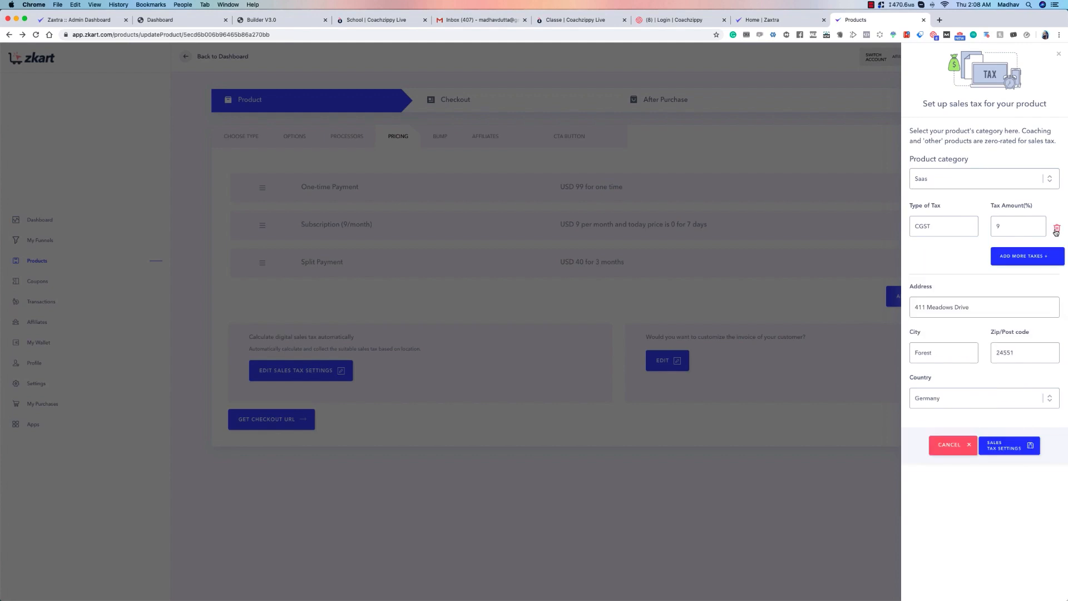
{"action": "left_click", "coordinate": [1056, 230]}
Enter VAT at 8% as the tax, keep Saas as the product category and save the sales tax settings.
{"action": "left_click", "coordinate": [937, 224]}
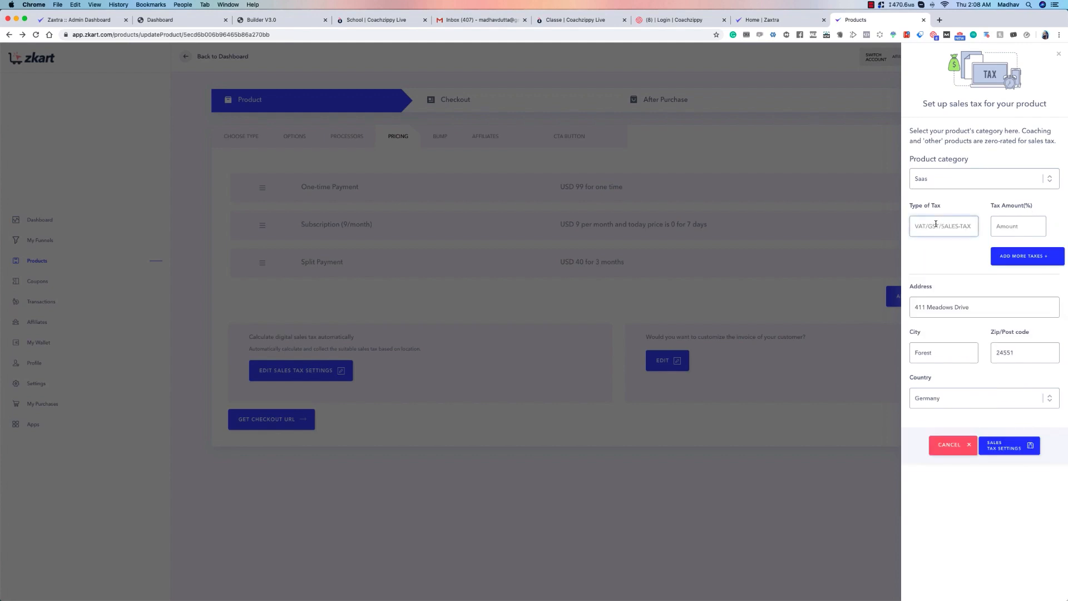
{"action": "type", "text": "VAT"}
{"action": "left_click", "coordinate": [1012, 227]}
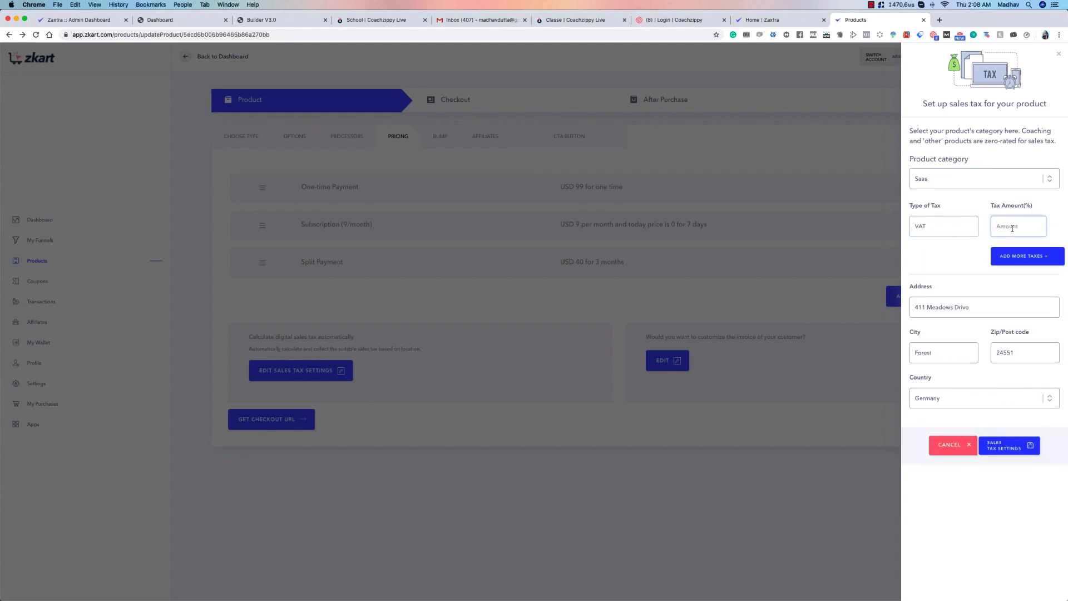
{"action": "type", "text": "8"}
{"action": "left_click", "coordinate": [945, 176]}
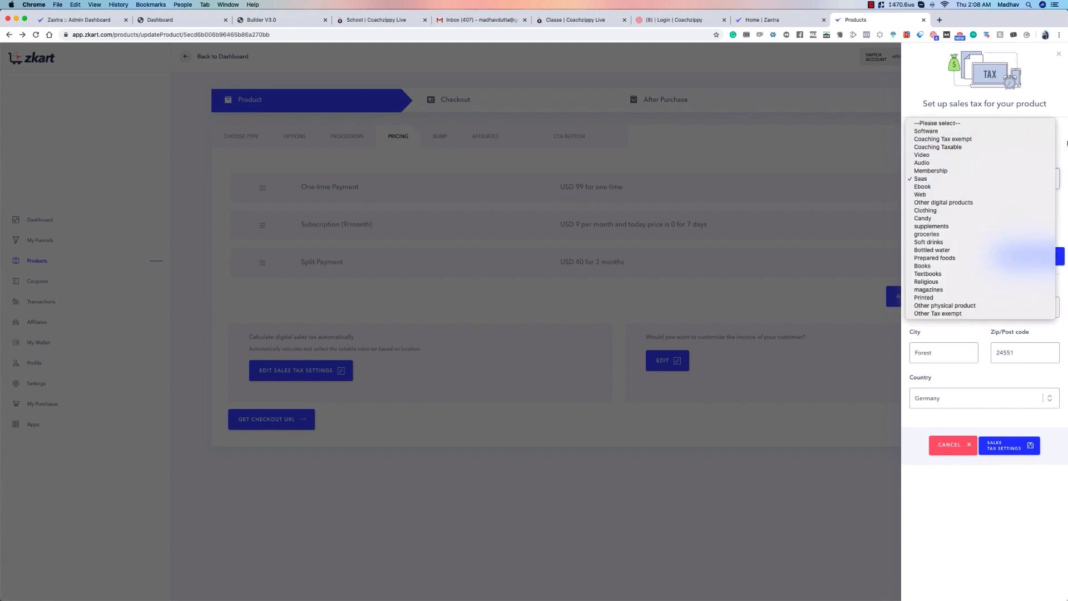
{"action": "left_click", "coordinate": [955, 181]}
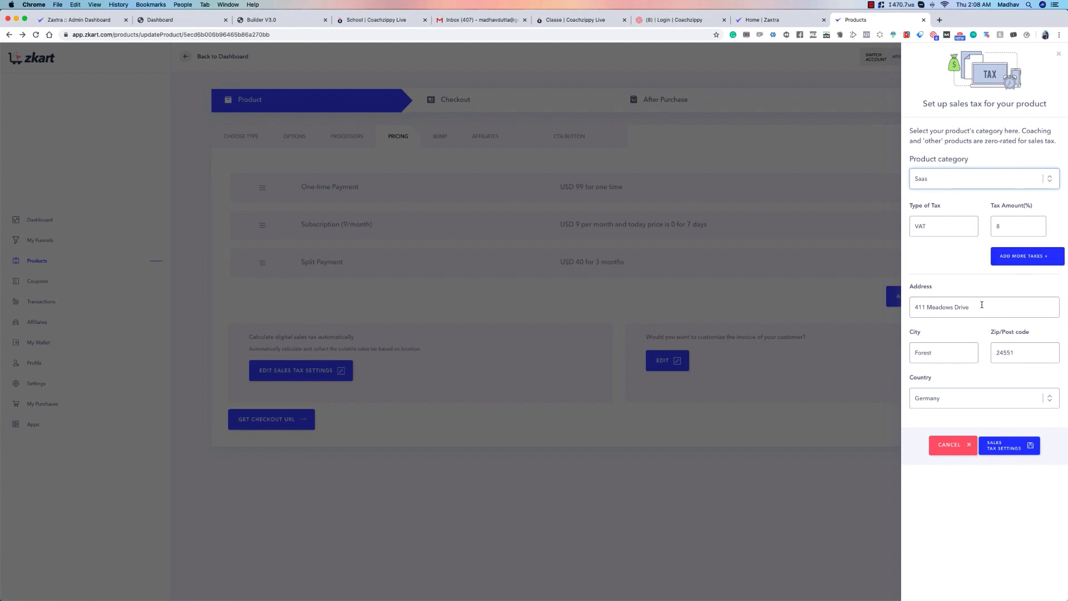
{"action": "left_click", "coordinate": [1019, 447]}
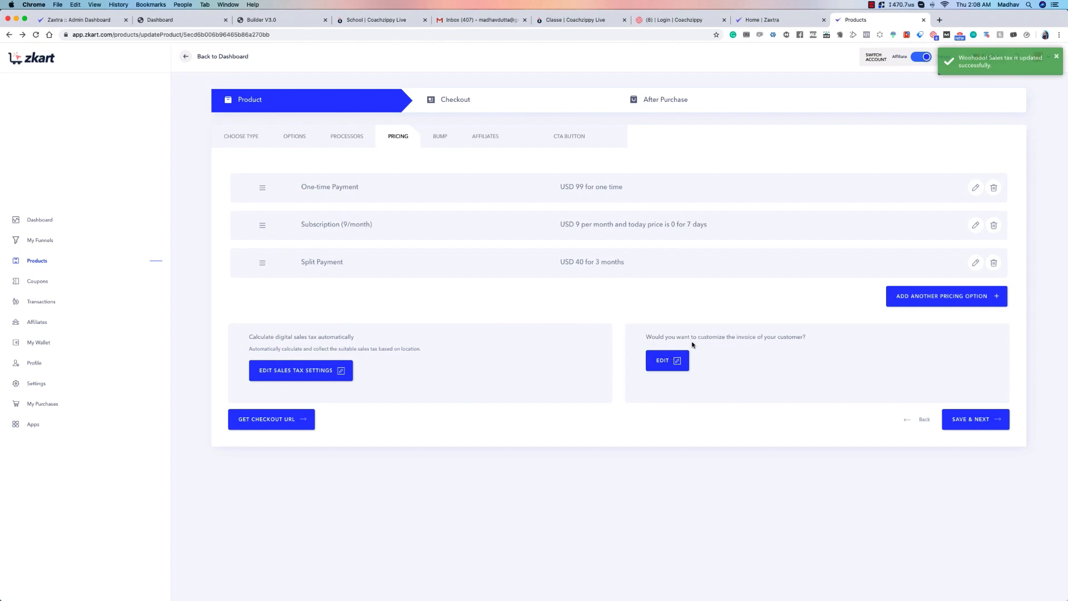
Open the customer invoice customization and add a comma after "Hey" in the invoice message.
{"action": "left_click", "coordinate": [659, 356]}
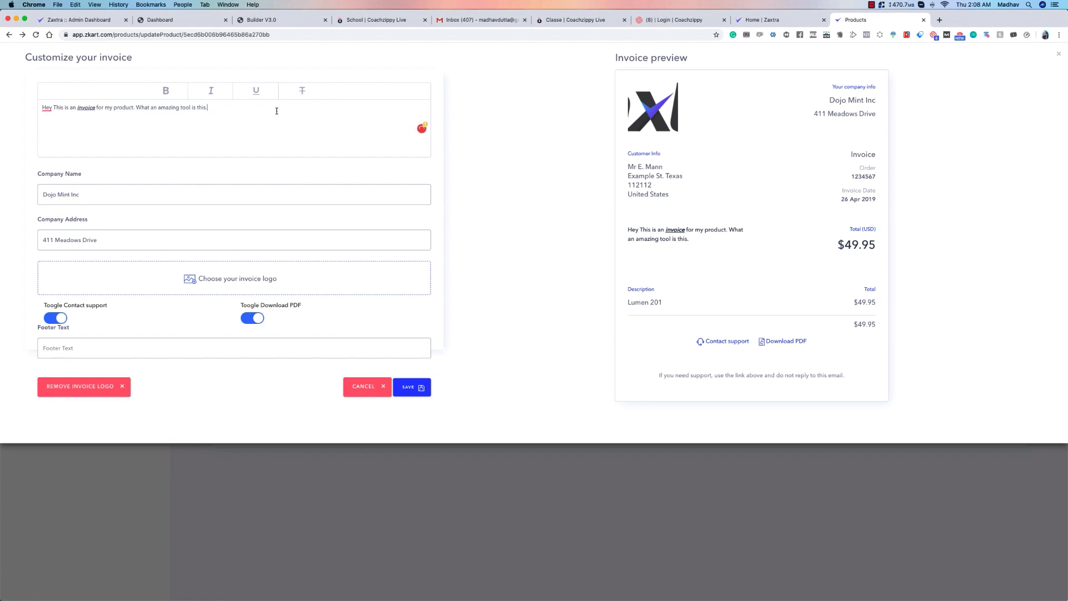
{"action": "left_click", "coordinate": [56, 106]}
{"action": "type", "text": "."}
{"action": "key", "text": "BackSpace"}
{"action": "type", "text": ","}
Try filler text at the end of the invoice message and delete it again.
{"action": "left_click_drag", "start_coordinate": [630, 228], "coordinate": [694, 240]}
{"action": "left_click", "coordinate": [698, 241]}
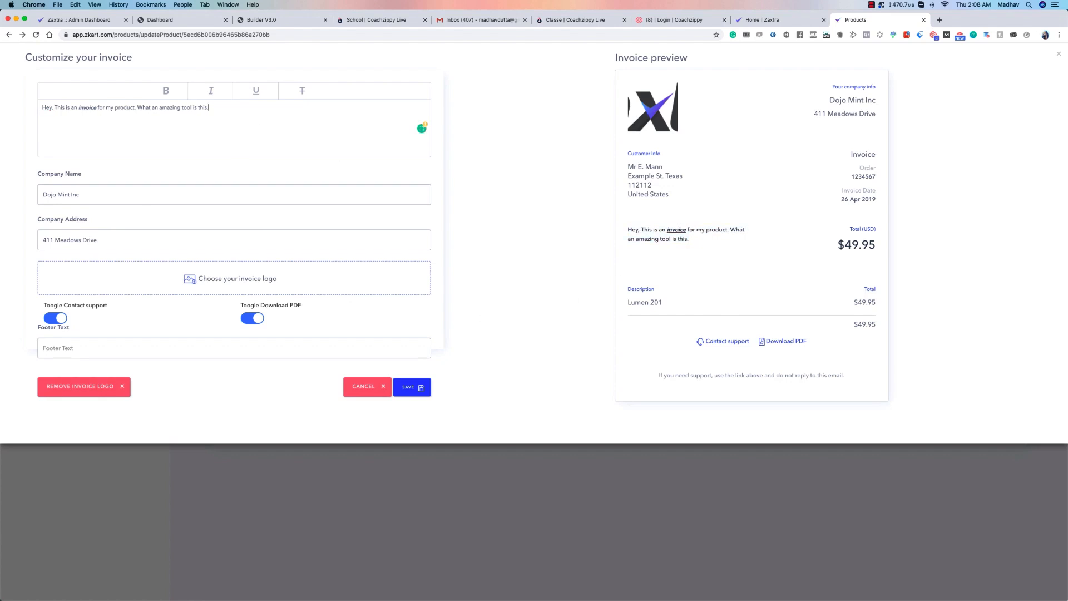
{"action": "type", "text": "dfgdgd gd gdf dgdfgdgdfgdgdfgd"}
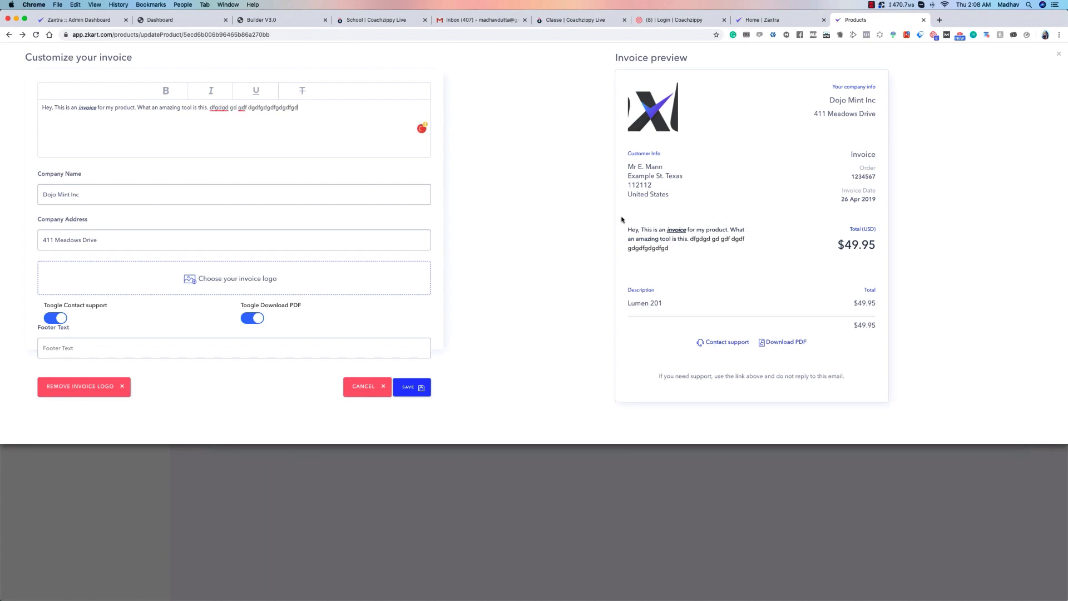
{"action": "type", "text": "fgdfgdfgdfgdgdfgdfg"}
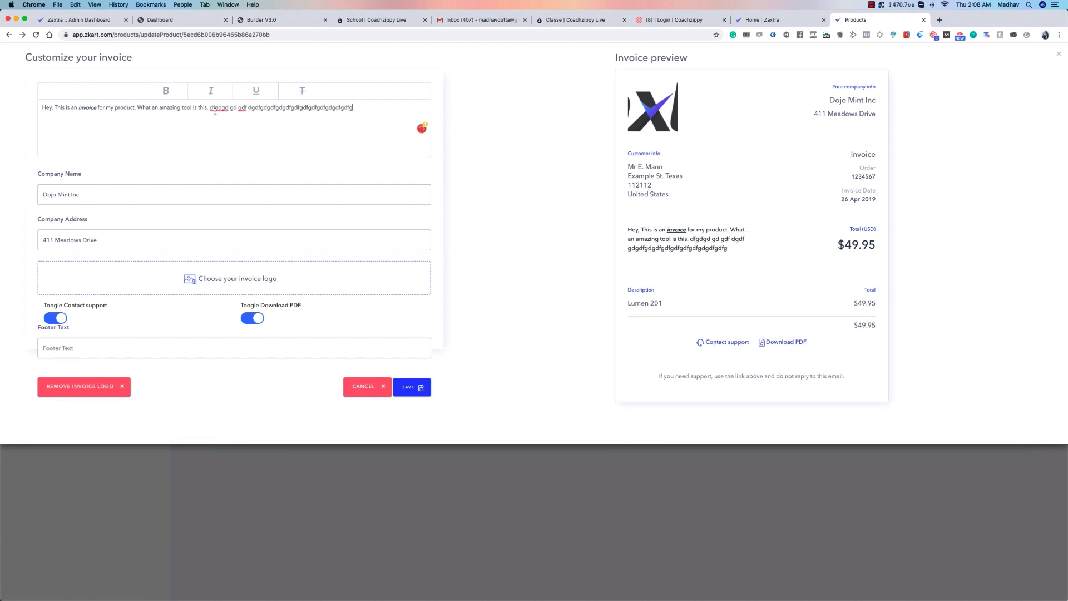
{"action": "left_click_drag", "start_coordinate": [210, 108], "coordinate": [354, 108]}
{"action": "key", "text": "BackSpace"}
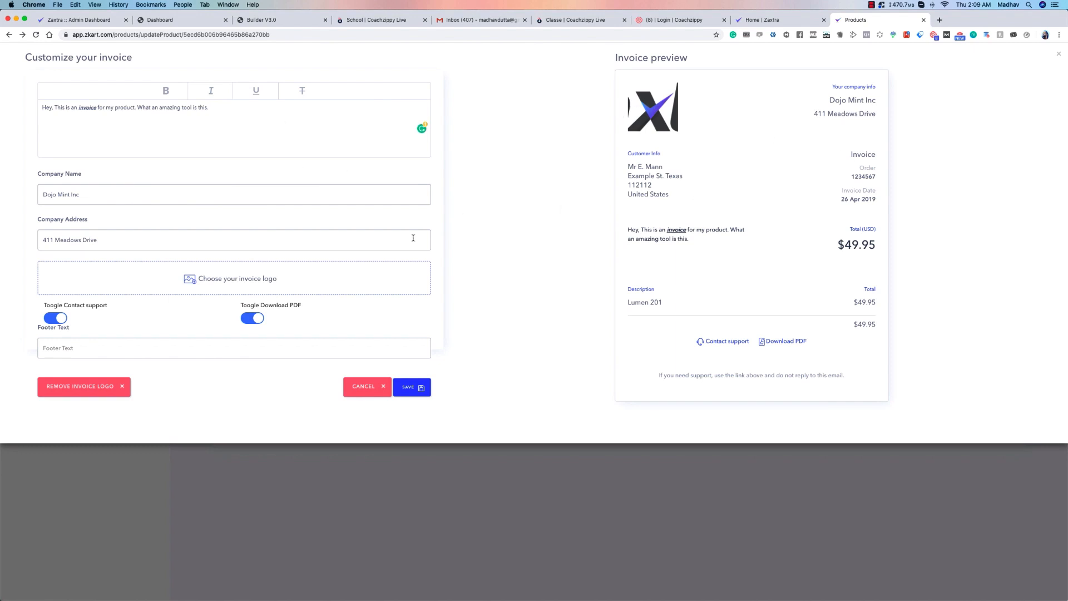
Enter "fdgdg" as the invoice's footer text.
{"action": "left_click", "coordinate": [72, 345]}
{"action": "type", "text": "fdgdg"}
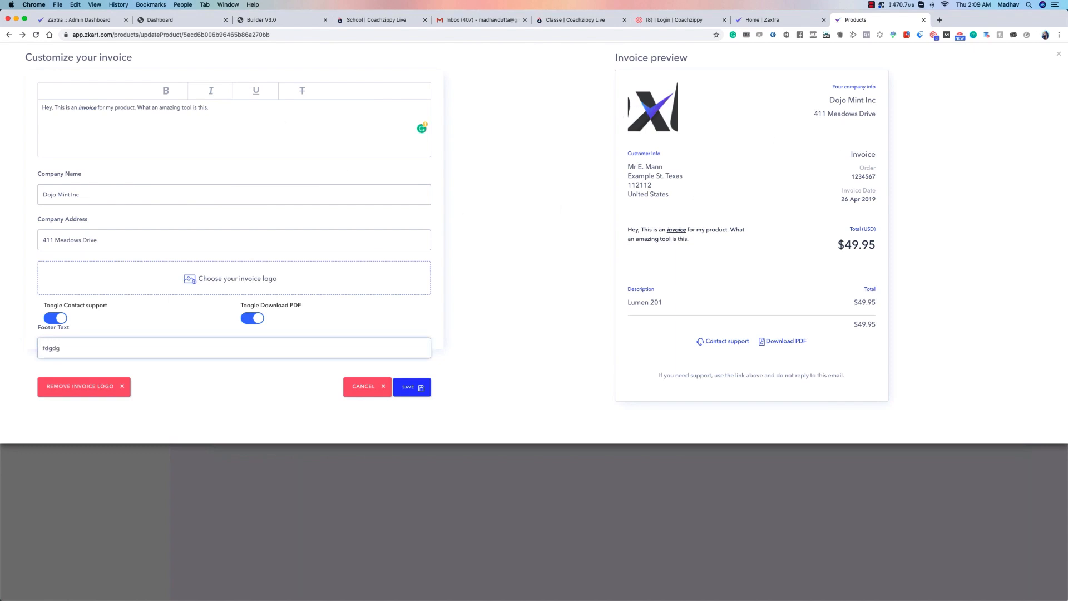
{"action": "type", "text": "df dgdfgg"}
{"action": "key", "text": "super+a"}
{"action": "key", "text": "BackSpace"}
{"action": "left_click", "coordinate": [104, 196]}
{"action": "type", "text": "sdfsdfs"}
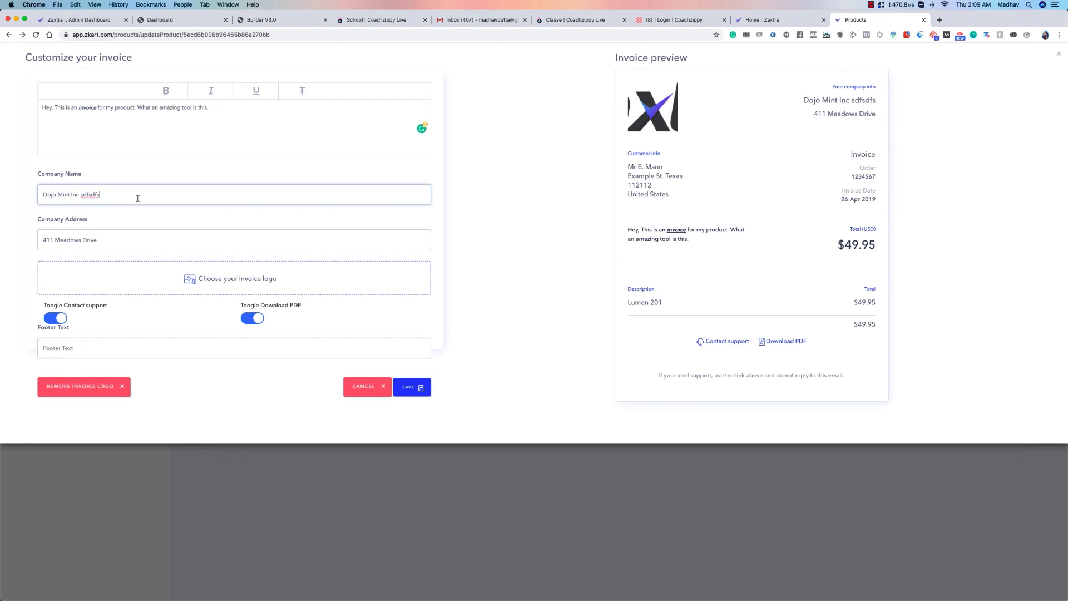
{"action": "left_click_drag", "start_coordinate": [137, 198], "coordinate": [80, 197]}
{"action": "key", "text": "BackSpace"}
Choose Coachzippy-Logo.png from the Desktop as the new invoice logo.
{"action": "left_click", "coordinate": [189, 281]}
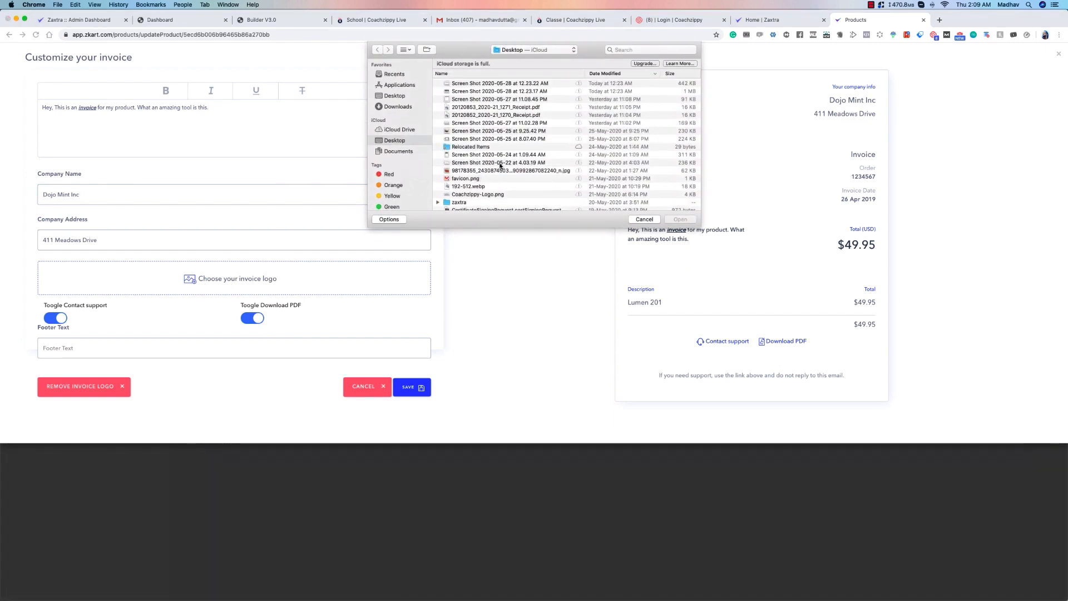
{"action": "scroll", "coordinate": [529, 145], "scroll_direction": "down", "scroll_amount": 5}
{"action": "left_click", "coordinate": [565, 117]}
{"action": "key", "text": "space"}
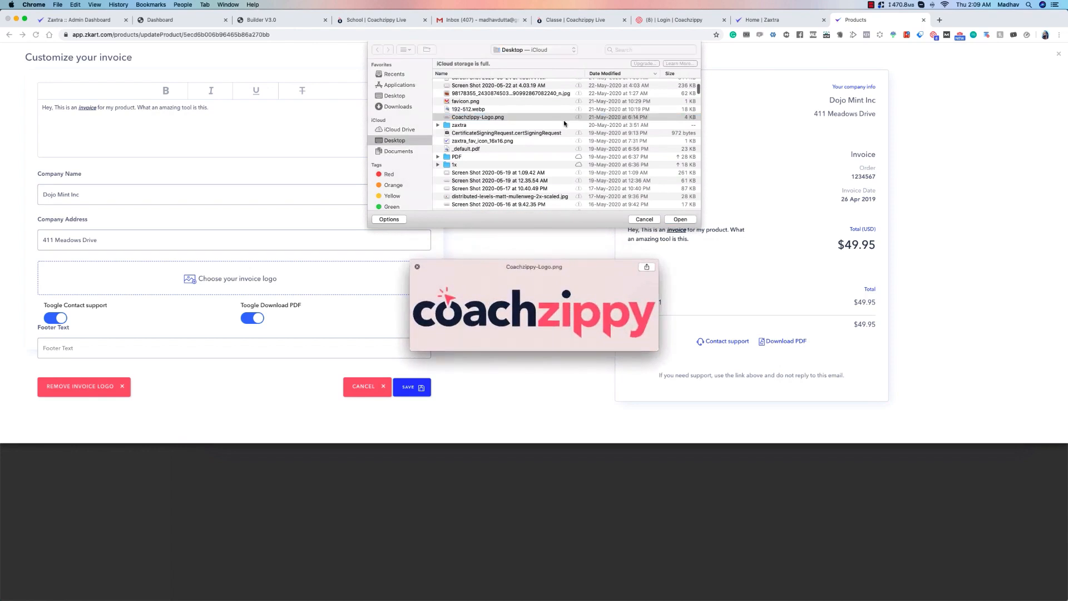
{"action": "left_click", "coordinate": [688, 221]}
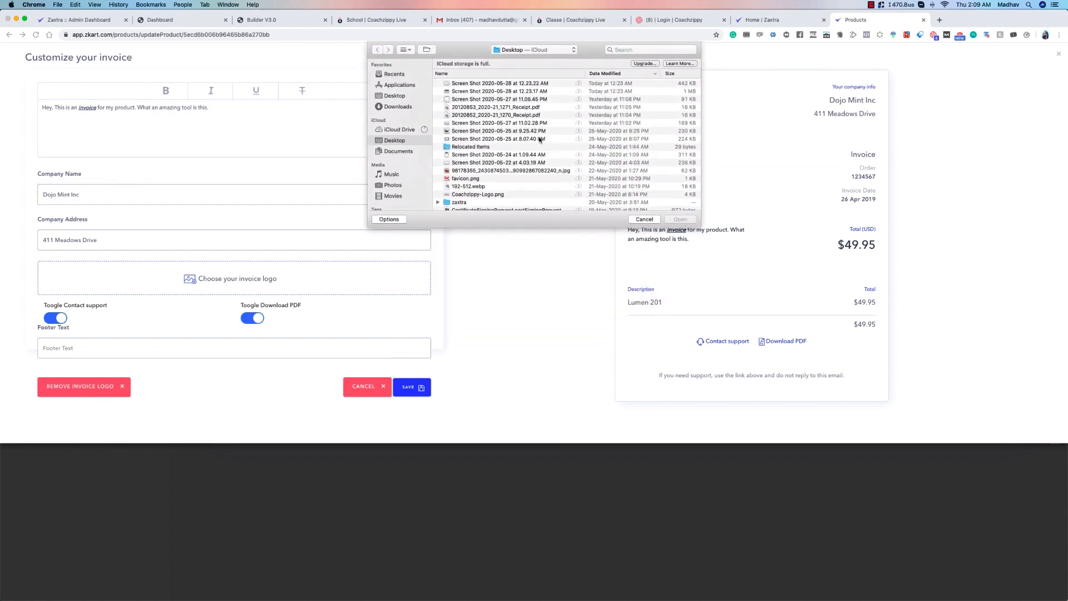
{"action": "double_click", "coordinate": [489, 195]}
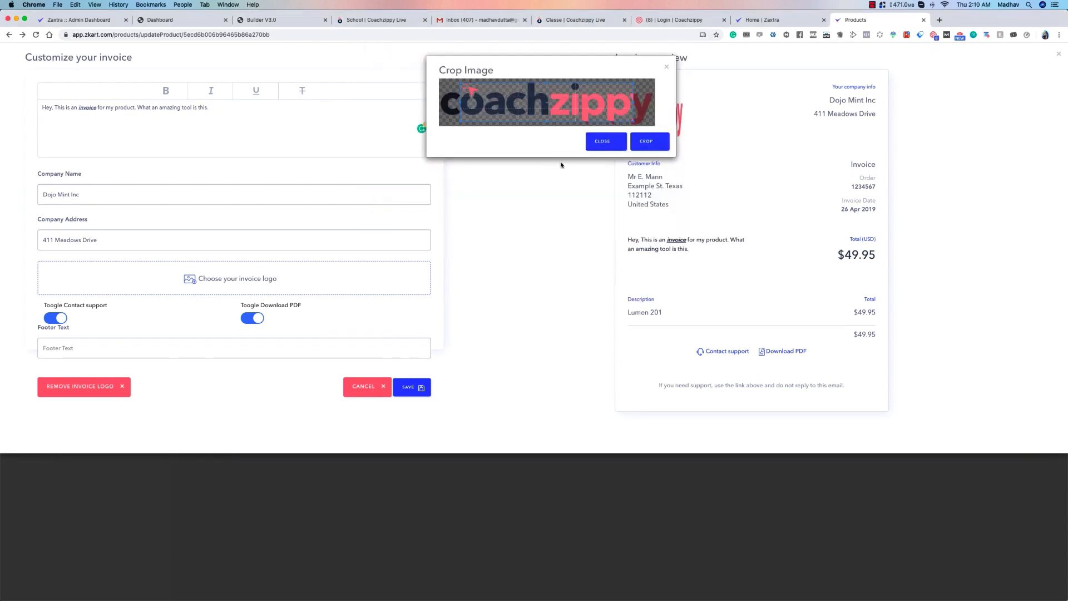
Crop the invoice logo to the letter o with the arrow above it and save the invoice.
{"action": "left_click_drag", "start_coordinate": [554, 104], "coordinate": [552, 103]}
{"action": "left_click_drag", "start_coordinate": [630, 100], "coordinate": [487, 133]}
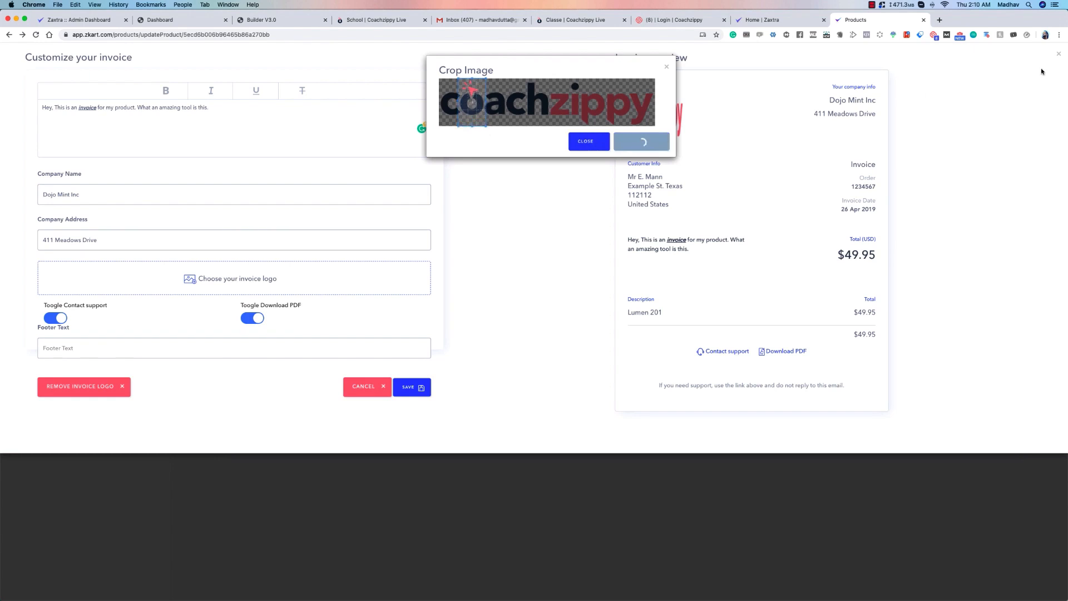
{"action": "left_click", "coordinate": [643, 142]}
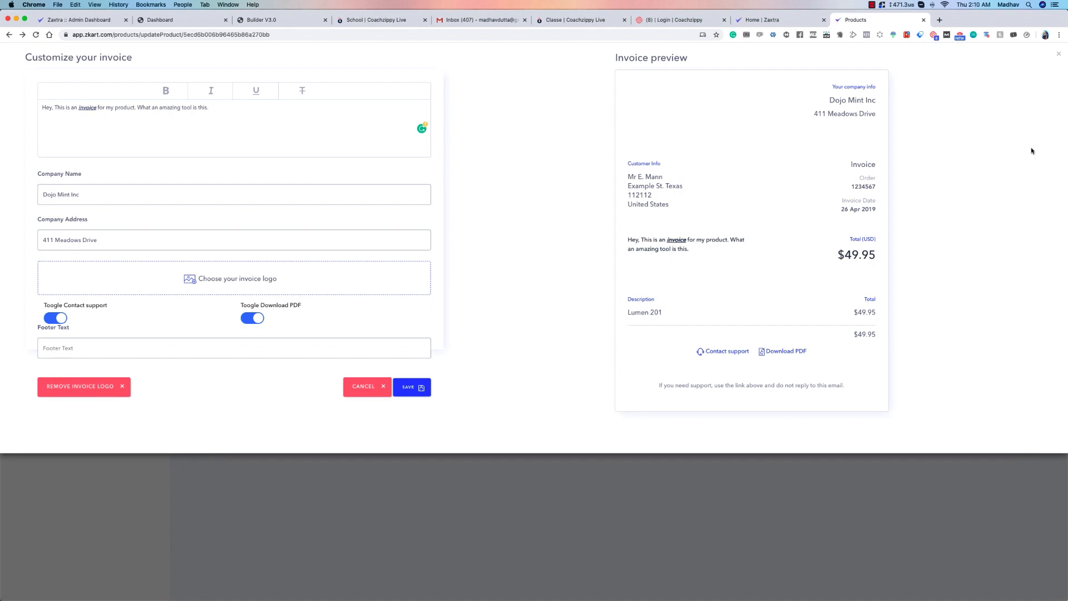
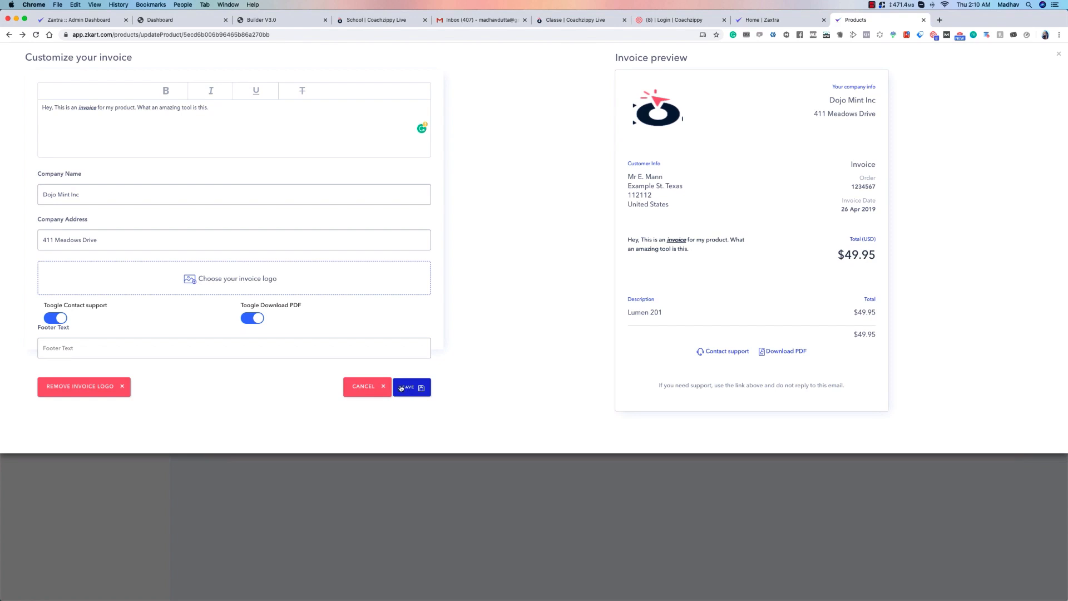
{"action": "left_click", "coordinate": [409, 388]}
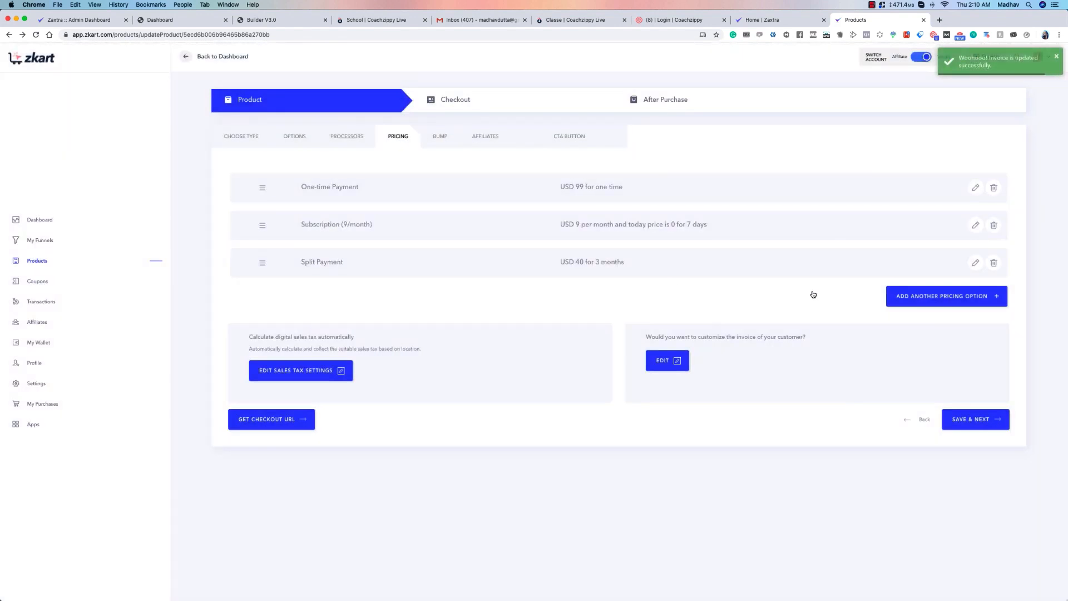
Continue to the bump offer setup and review the editable checkbox label, headline and description of the order bump.
{"action": "left_click", "coordinate": [974, 424]}
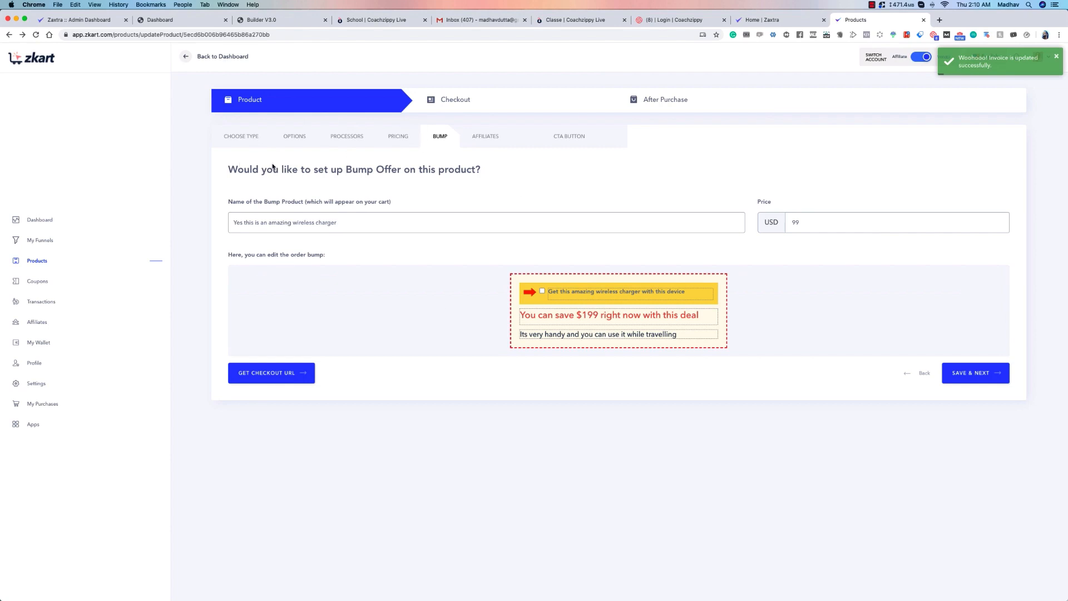
{"action": "left_click_drag", "start_coordinate": [337, 170], "coordinate": [424, 169]}
{"action": "left_click", "coordinate": [405, 164]}
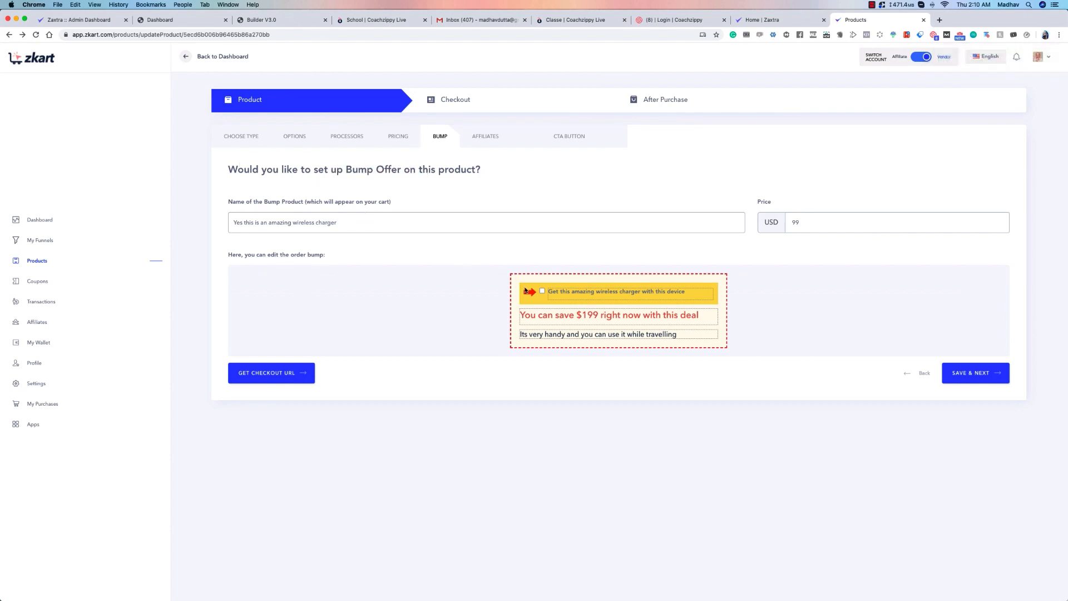
{"action": "left_click", "coordinate": [582, 294]}
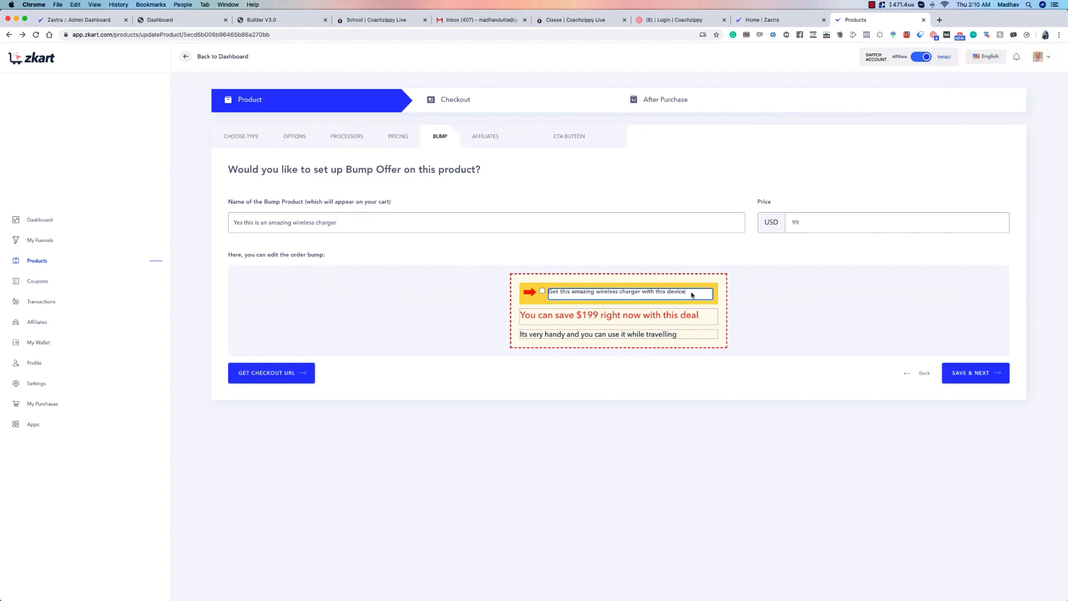
{"action": "left_click", "coordinate": [634, 315]}
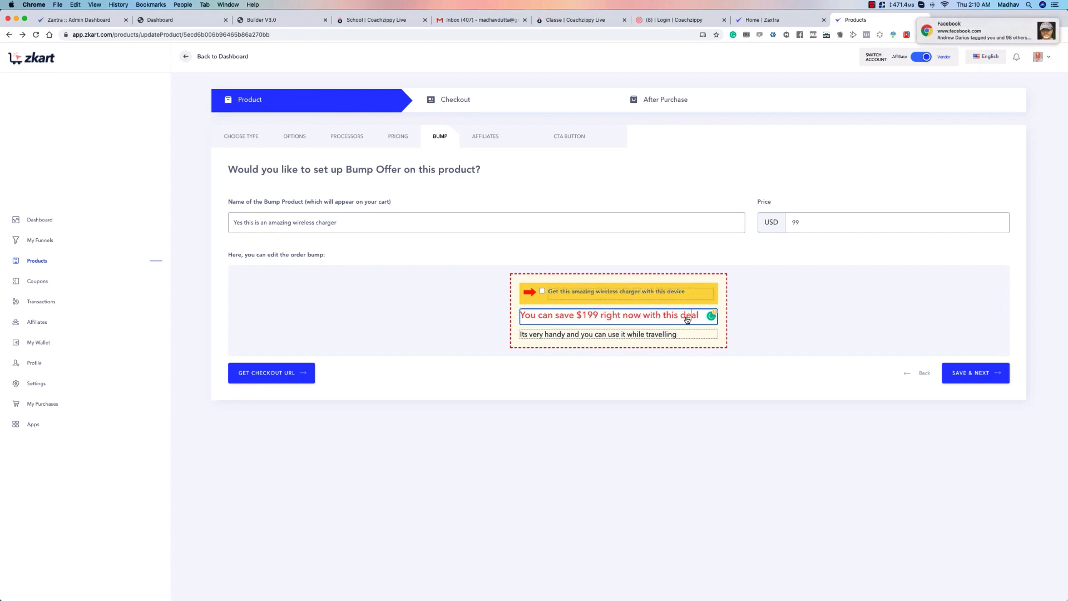
{"action": "left_click", "coordinate": [662, 340]}
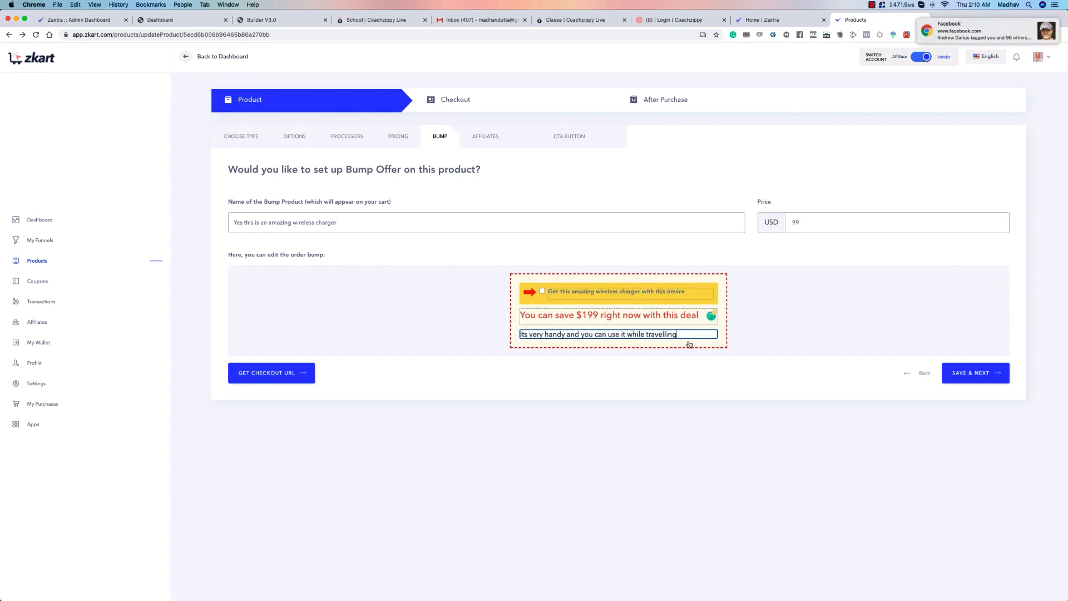
{"action": "left_click", "coordinate": [766, 254]}
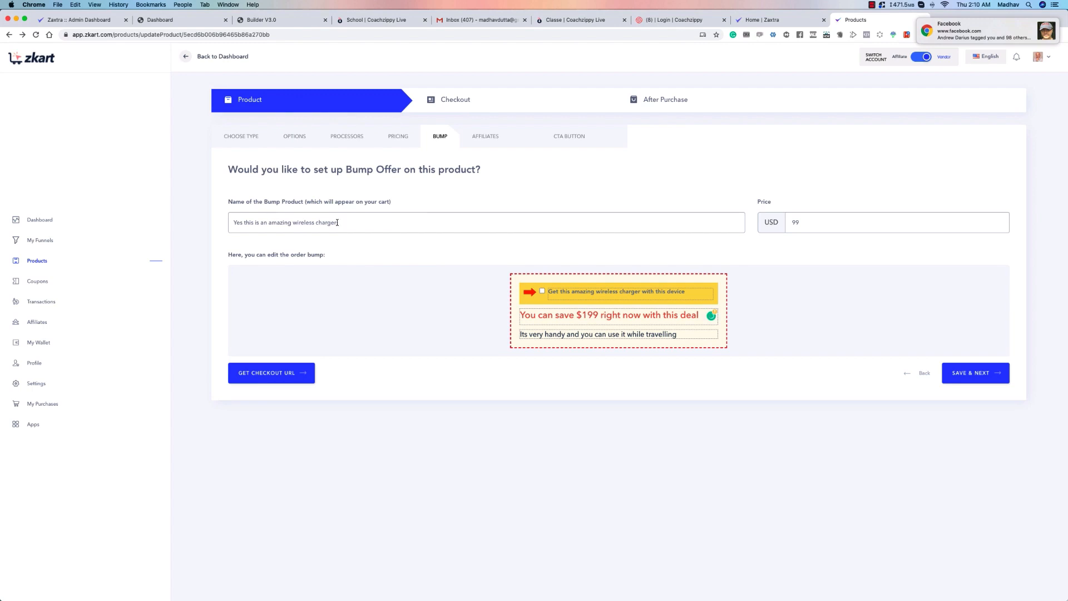
Set the bump product's price to USD 1 and save the bump offer.
{"action": "double_click", "coordinate": [814, 224]}
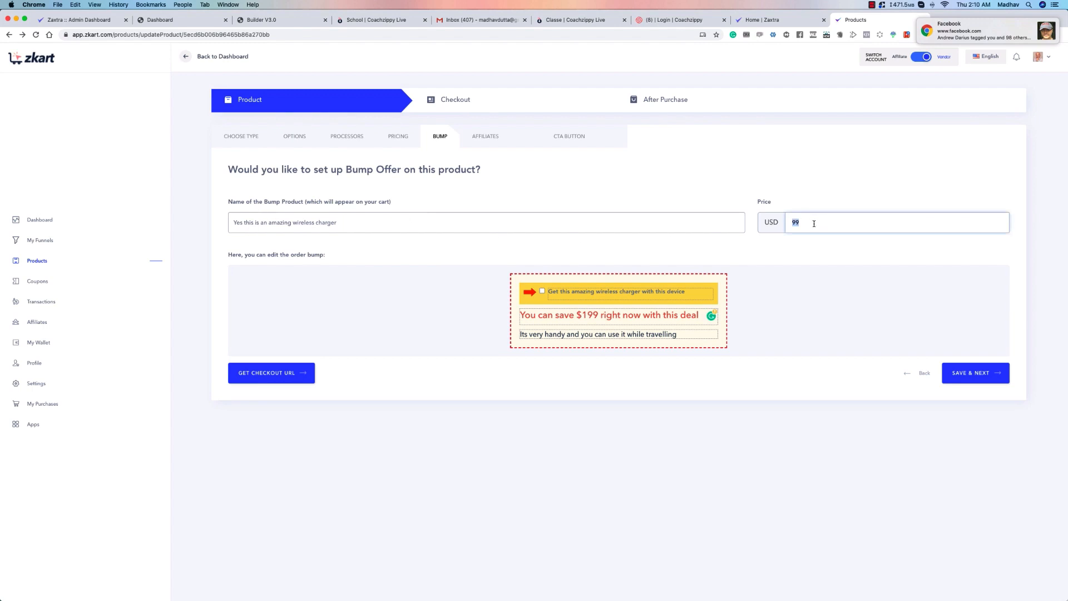
{"action": "type", "text": "1."}
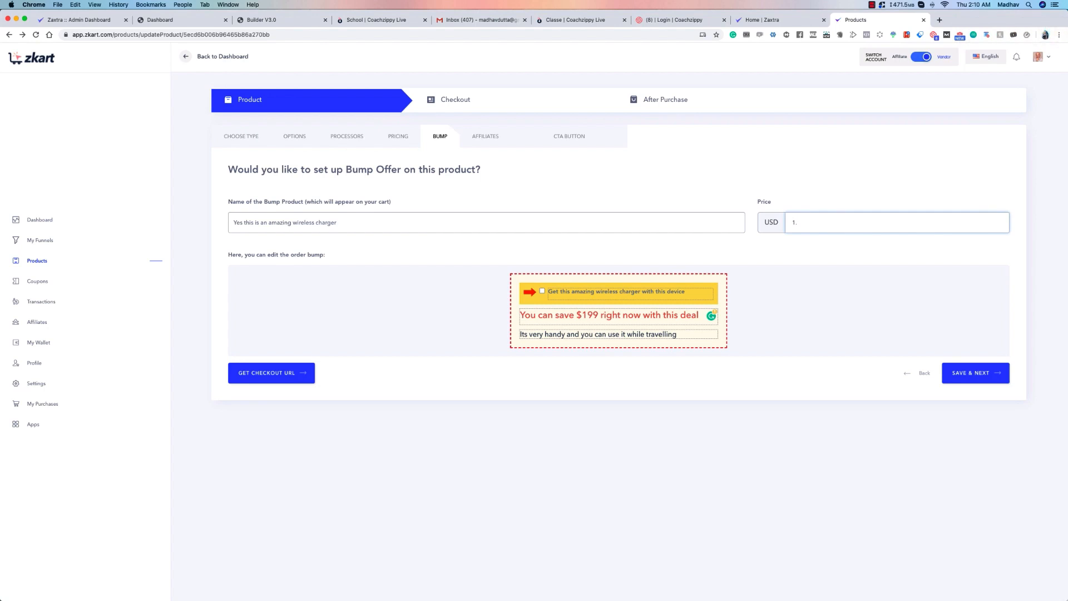
{"action": "left_click", "coordinate": [973, 373]}
Set the affiliate cookie expiry to 360 days and keep commissions due after 7 days.
{"action": "scroll", "coordinate": [385, 259], "scroll_direction": "down", "scroll_amount": 2}
{"action": "scroll", "coordinate": [274, 181], "scroll_direction": "up", "scroll_amount": 1}
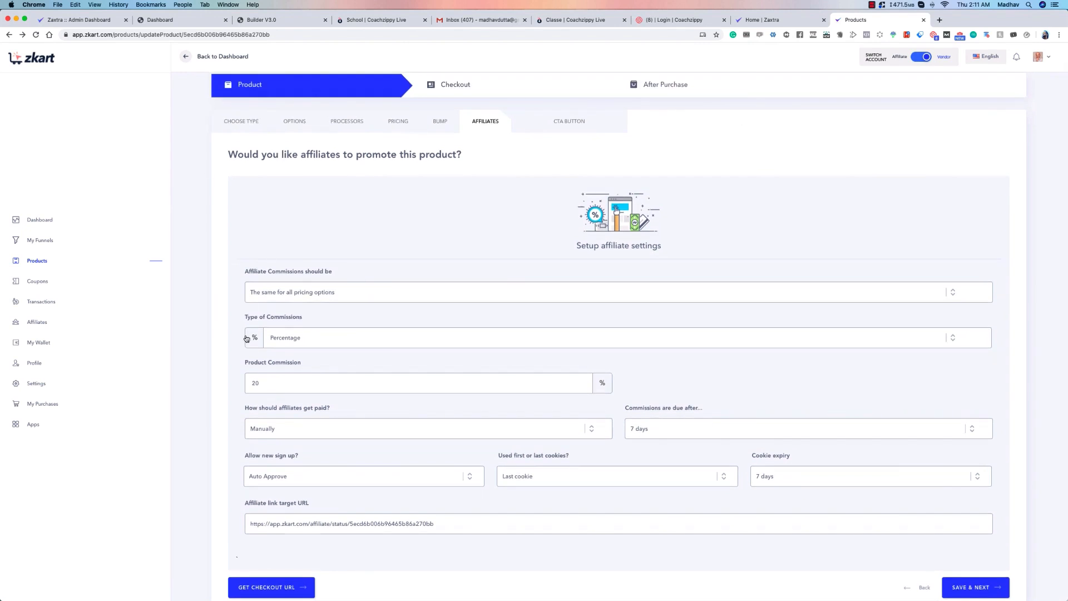
{"action": "scroll", "coordinate": [269, 326], "scroll_direction": "down", "scroll_amount": 1}
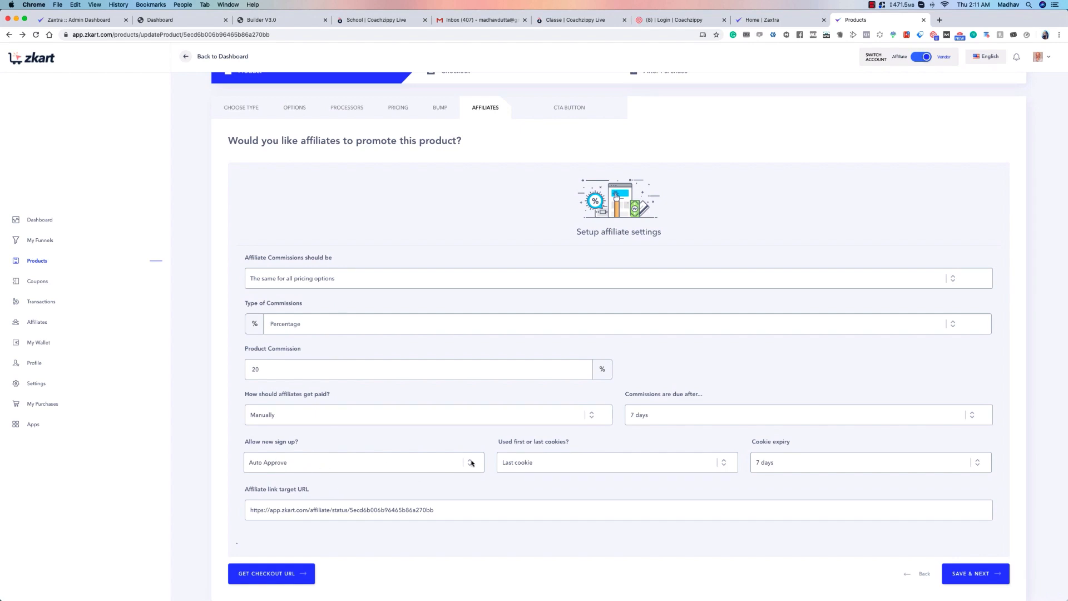
{"action": "left_click", "coordinate": [824, 467]}
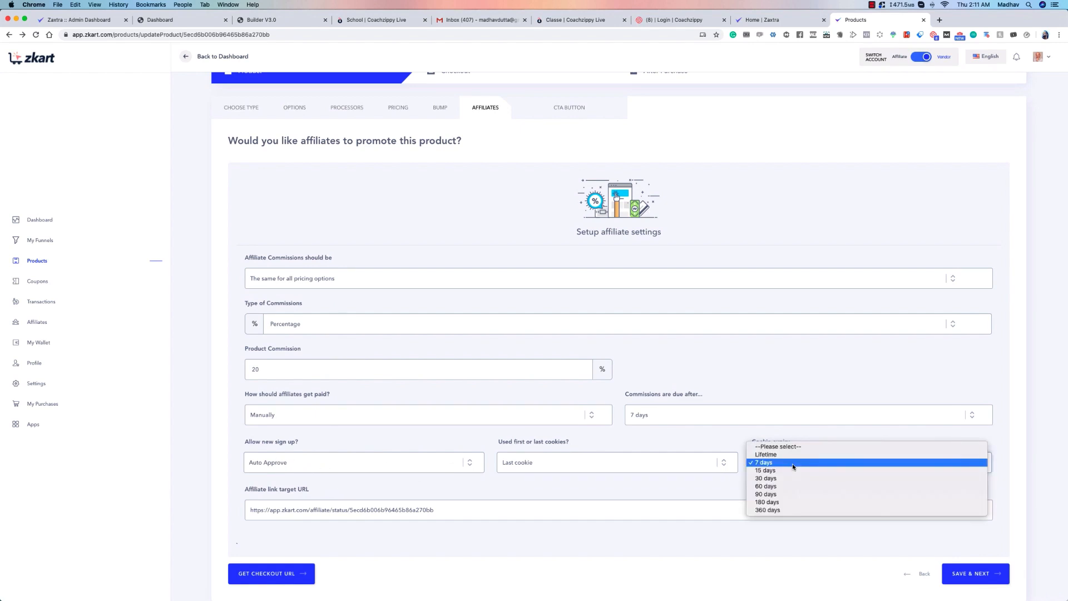
{"action": "left_click", "coordinate": [790, 508]}
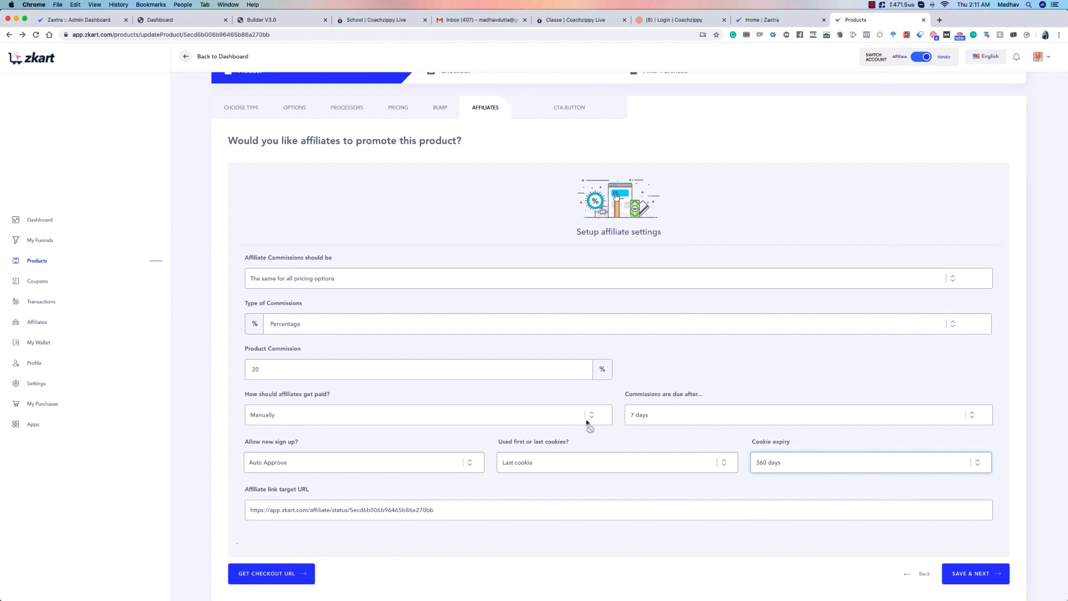
{"action": "left_click", "coordinate": [692, 415]}
{"action": "left_click", "coordinate": [666, 414]}
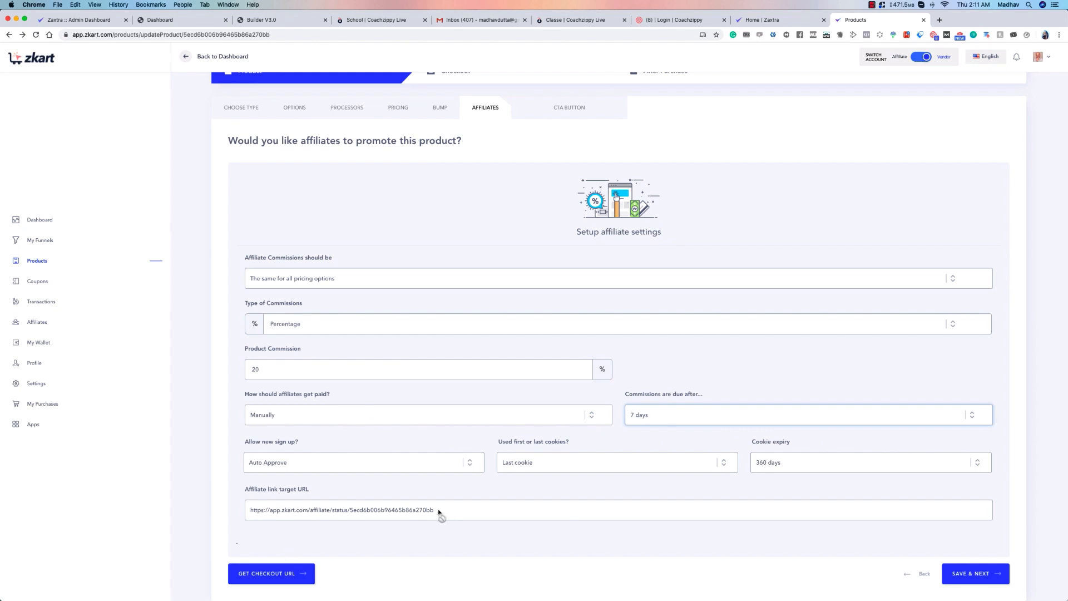
Make the affiliate commissions different for each pricing option.
{"action": "scroll", "coordinate": [391, 424], "scroll_direction": "up", "scroll_amount": 1}
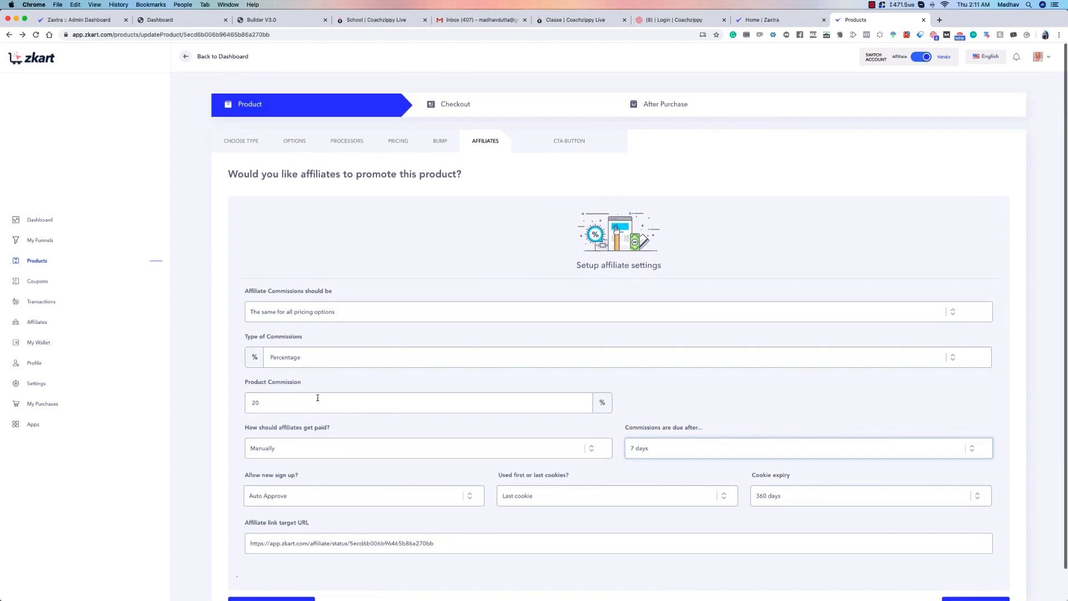
{"action": "double_click", "coordinate": [299, 405]}
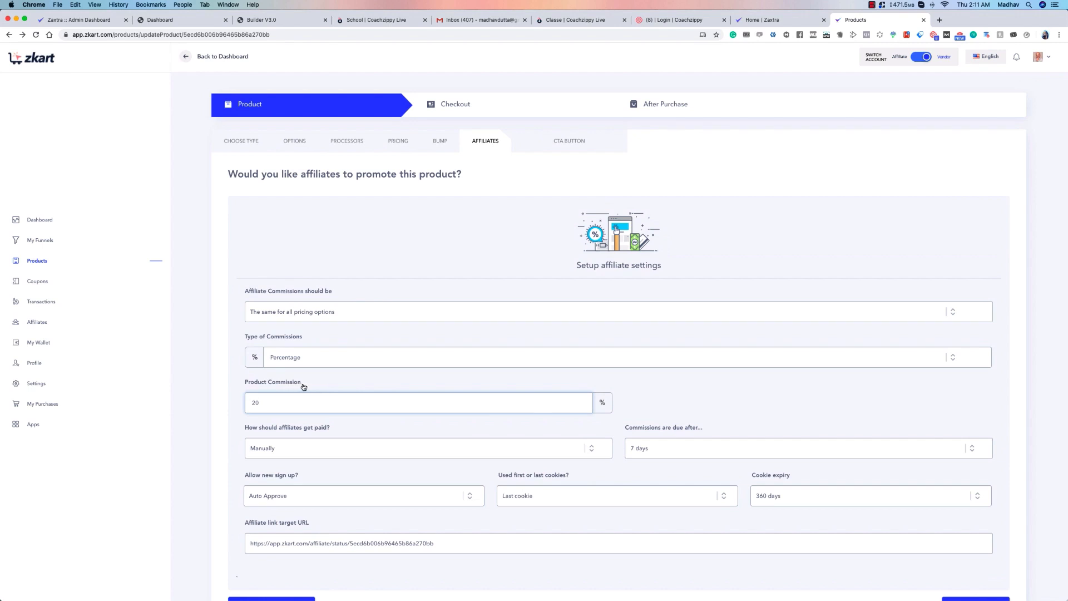
{"action": "left_click", "coordinate": [310, 363]}
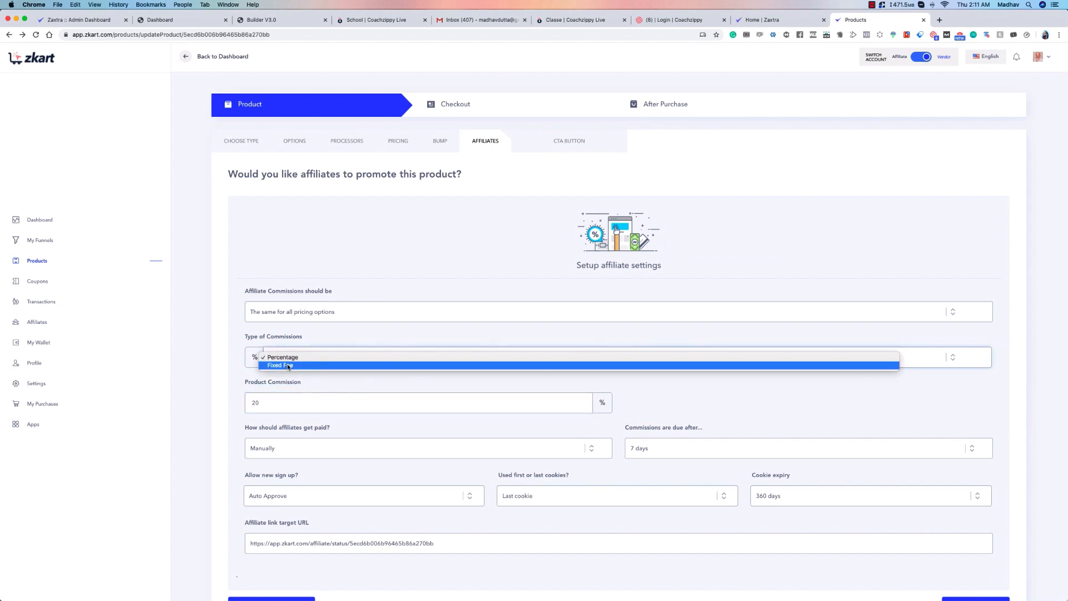
{"action": "left_click", "coordinate": [320, 339]}
{"action": "left_click", "coordinate": [314, 315]}
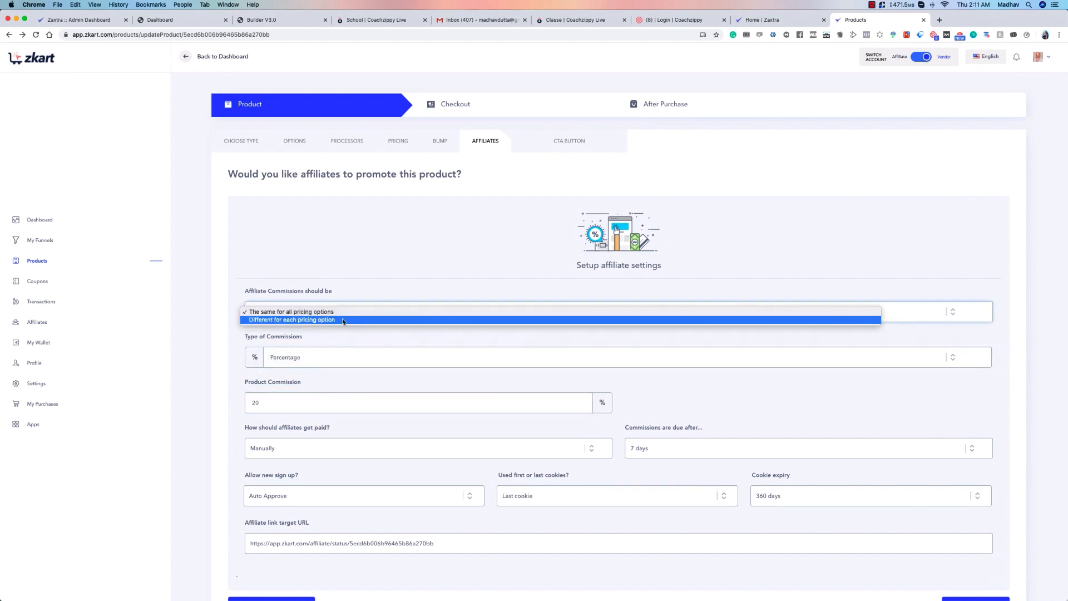
{"action": "left_click", "coordinate": [333, 320]}
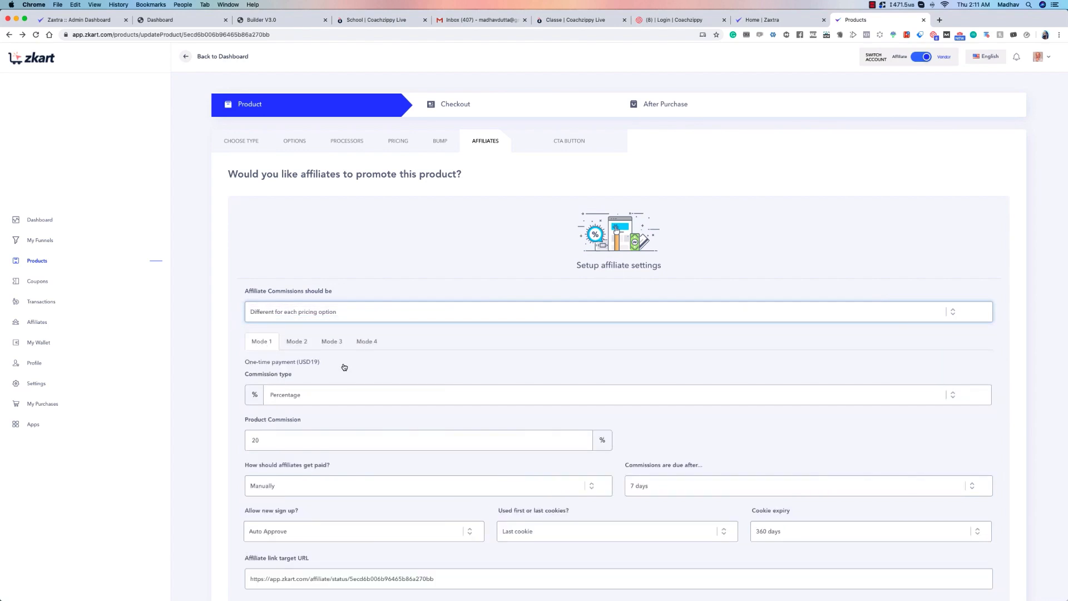
Examine which payment type and commission settings belong to each of the four pricing modes.
{"action": "left_click", "coordinate": [297, 342]}
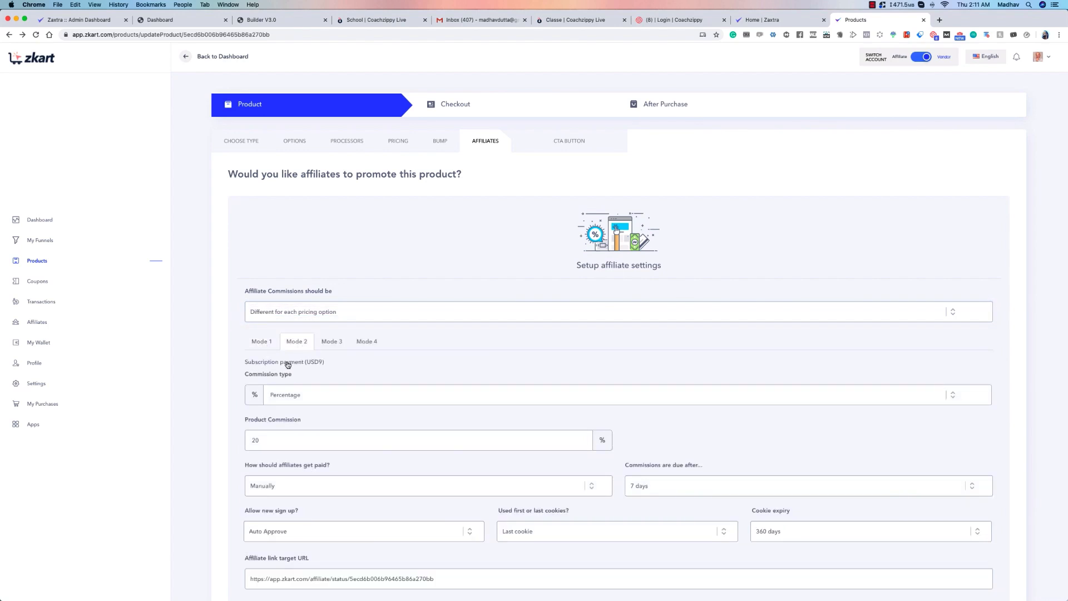
{"action": "left_click", "coordinate": [326, 348]}
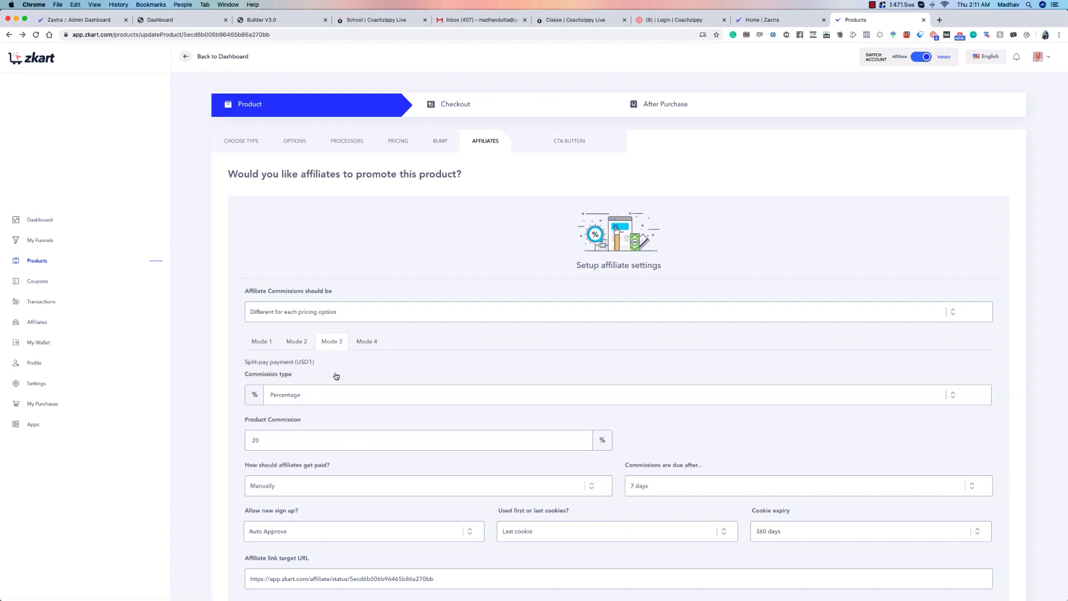
{"action": "left_click", "coordinate": [365, 343]}
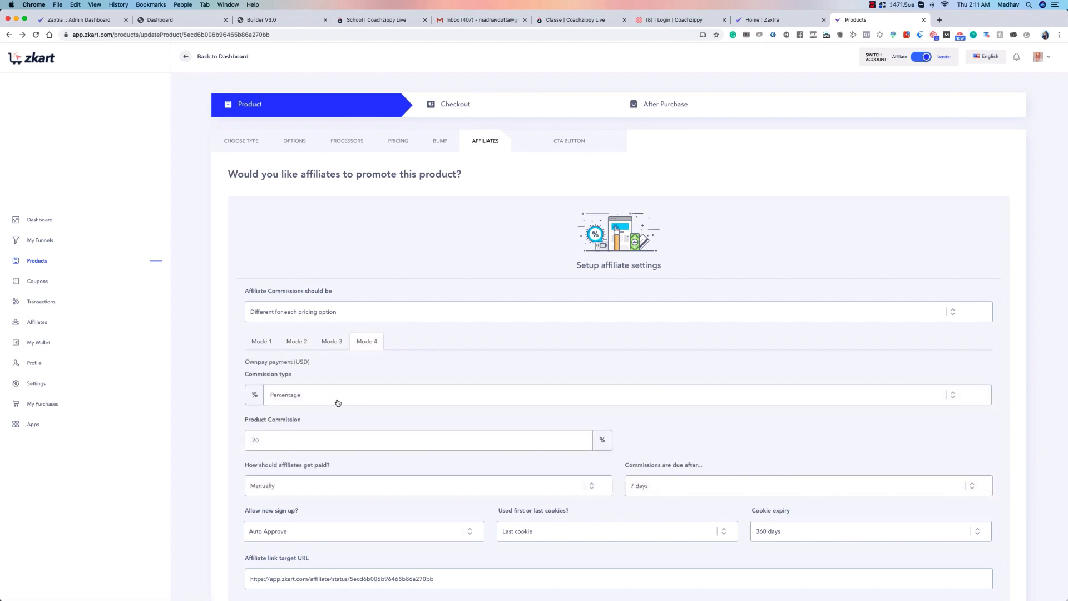
{"action": "left_click", "coordinate": [268, 340]}
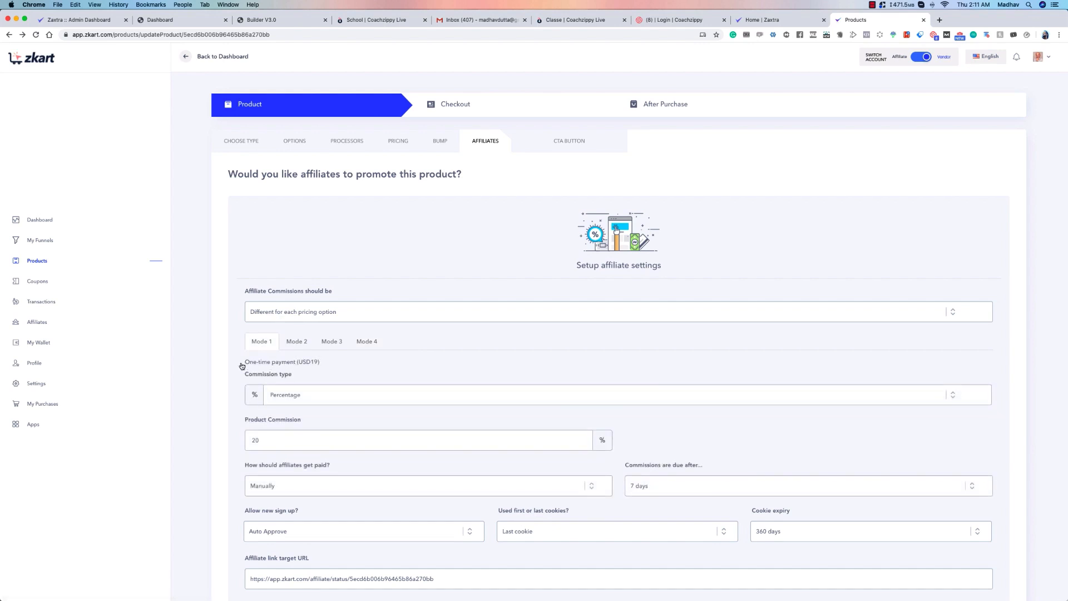
{"action": "left_click_drag", "start_coordinate": [241, 362], "coordinate": [322, 362]}
{"action": "left_click", "coordinate": [295, 342]}
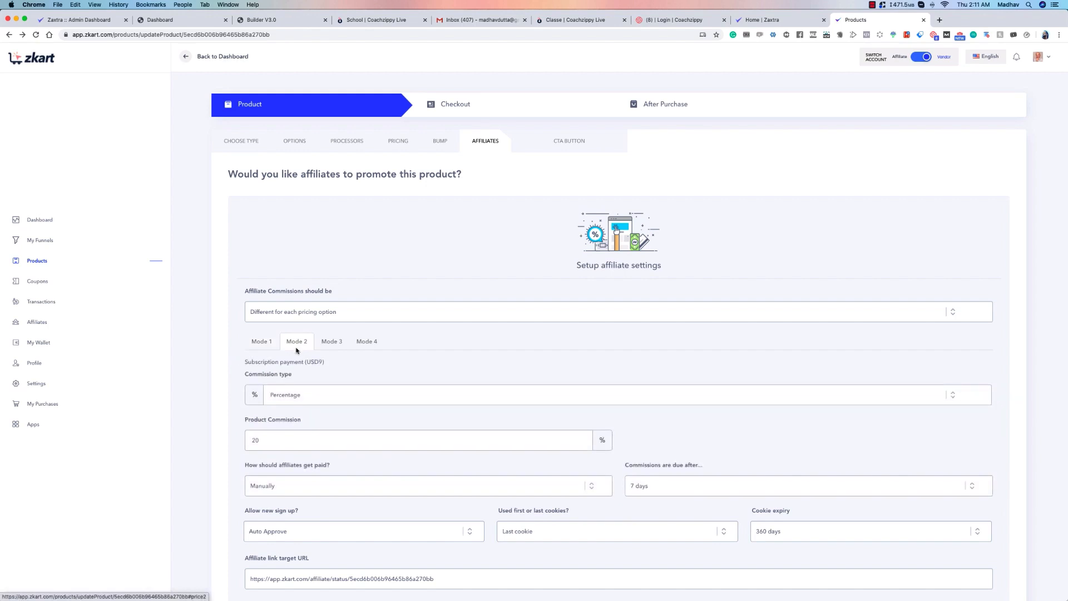
{"action": "left_click_drag", "start_coordinate": [239, 366], "coordinate": [332, 365]}
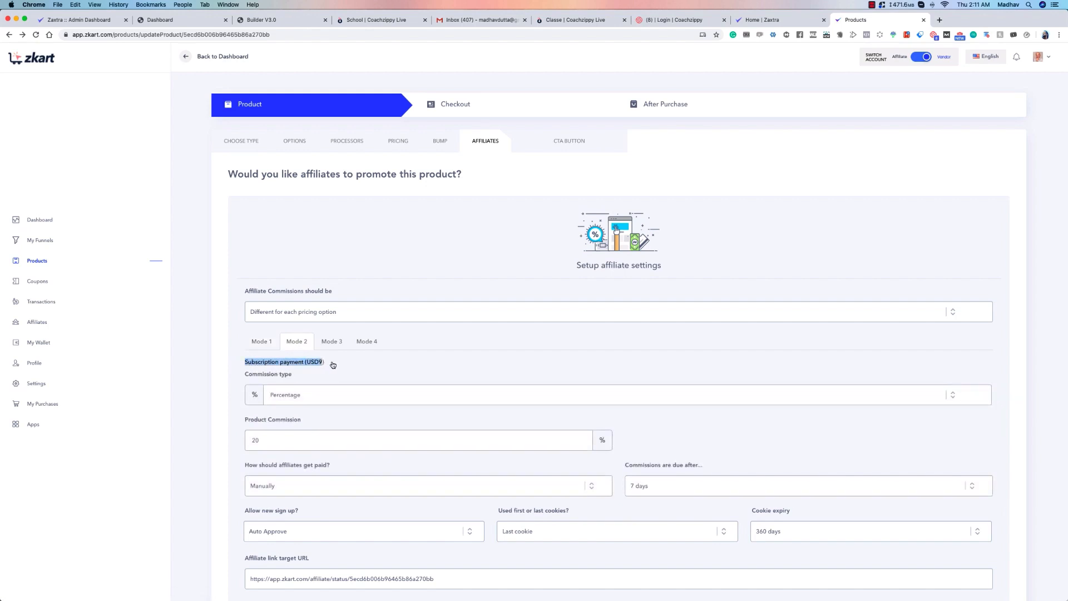
{"action": "left_click", "coordinate": [243, 364]}
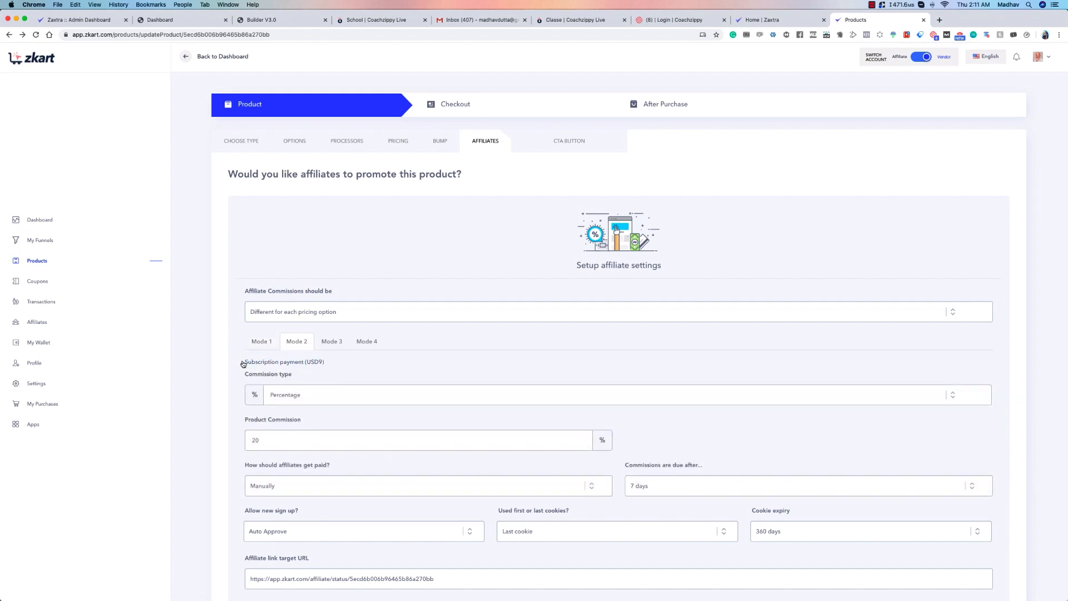
{"action": "left_click", "coordinate": [287, 441]}
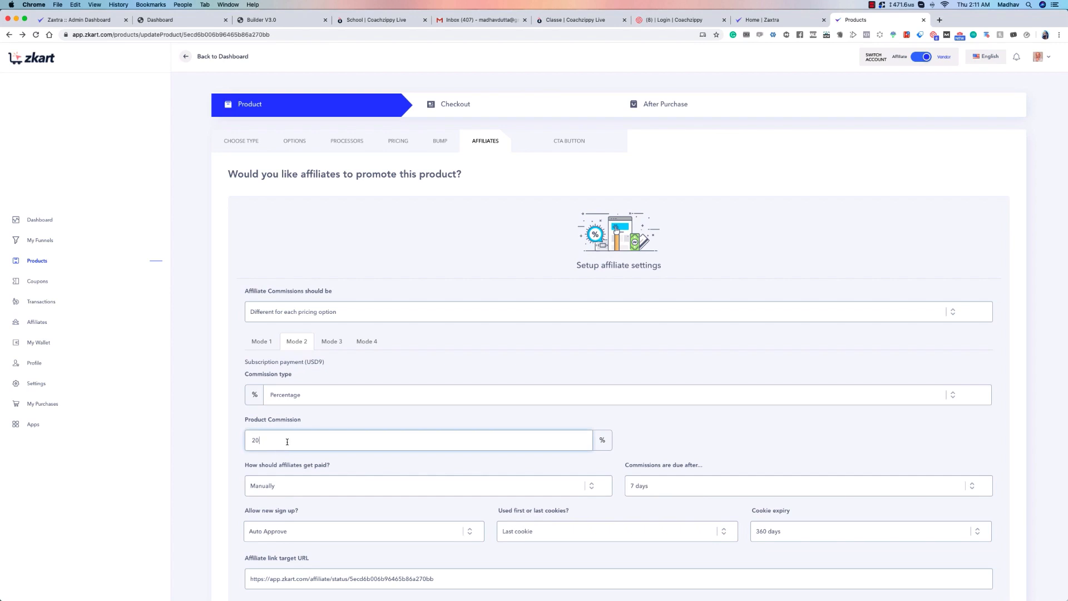
Switch the affiliate commissions to the same for all pricing options and back to different for each pricing option.
{"action": "left_click", "coordinate": [308, 310]}
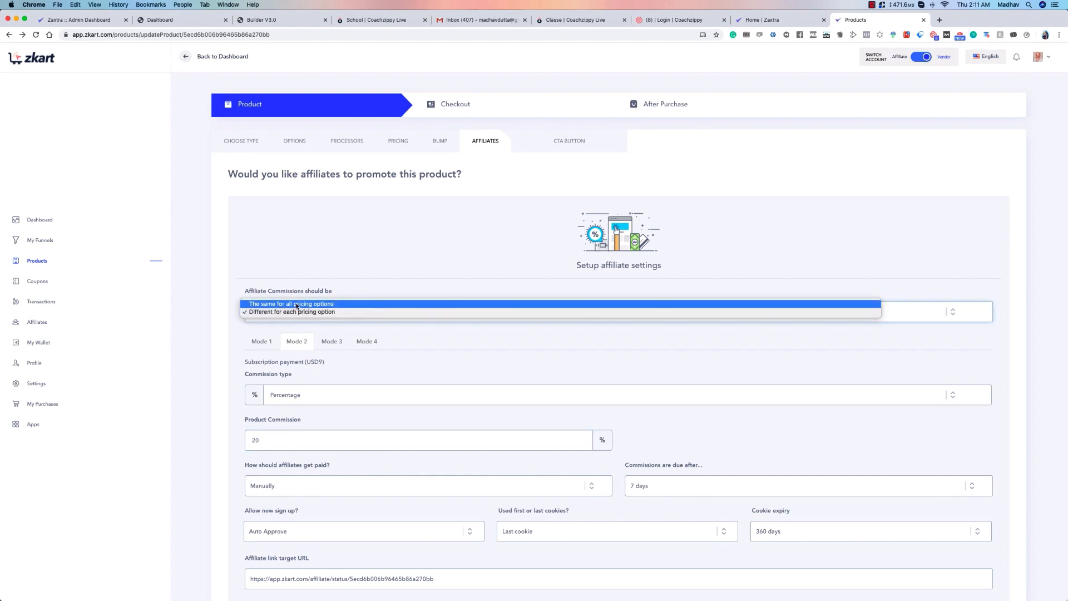
{"action": "left_click", "coordinate": [304, 304]}
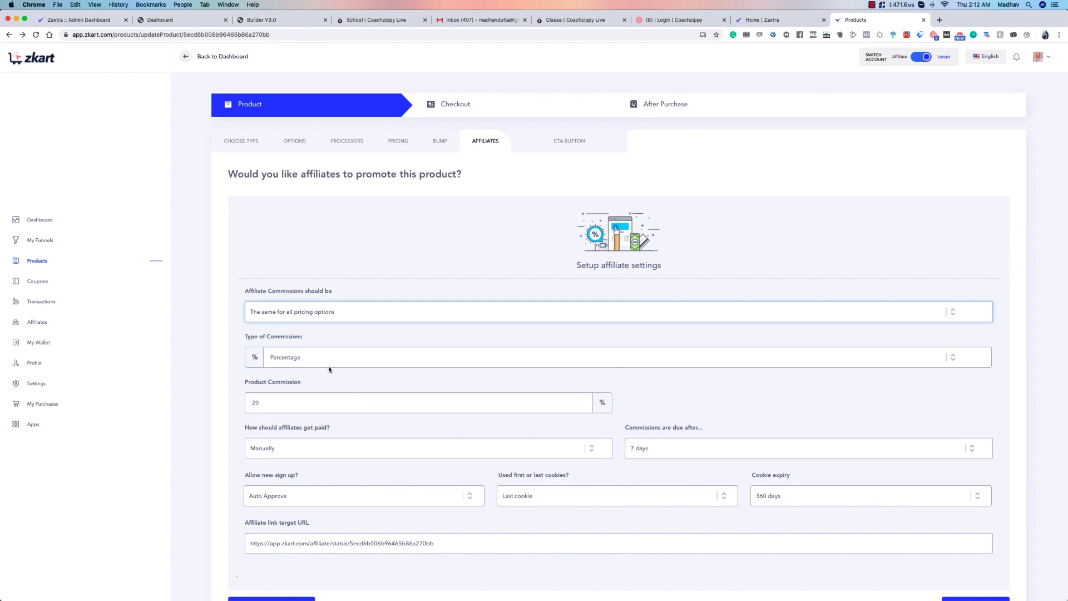
{"action": "scroll", "coordinate": [329, 369], "scroll_direction": "down", "scroll_amount": 1}
{"action": "left_click", "coordinate": [305, 283]}
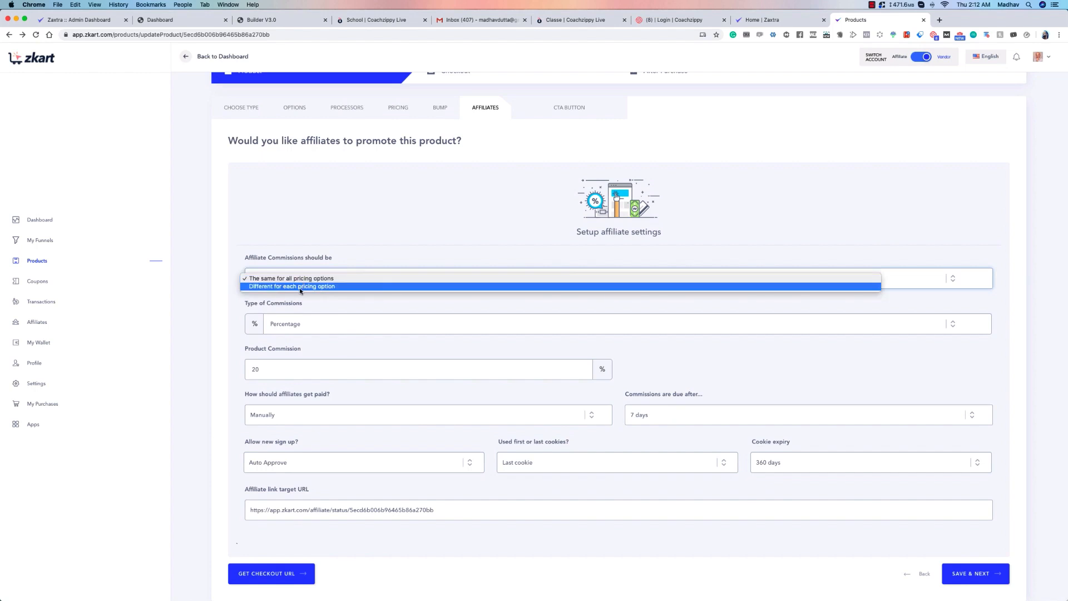
{"action": "left_click", "coordinate": [300, 287]}
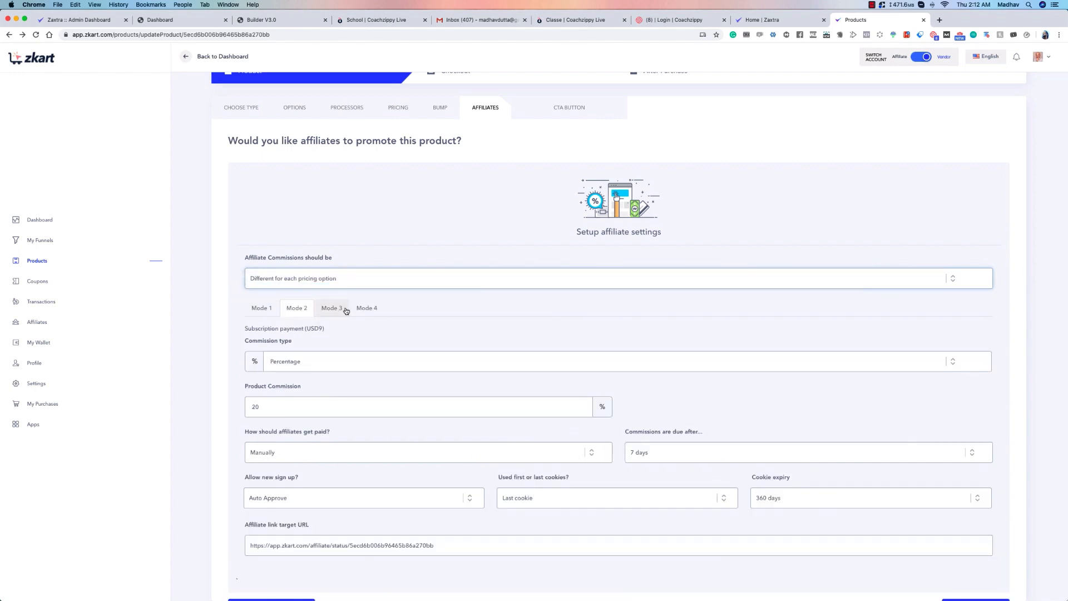
Set the product commission for Mode 1, the one-time payment, to 50%.
{"action": "left_click", "coordinate": [344, 309]}
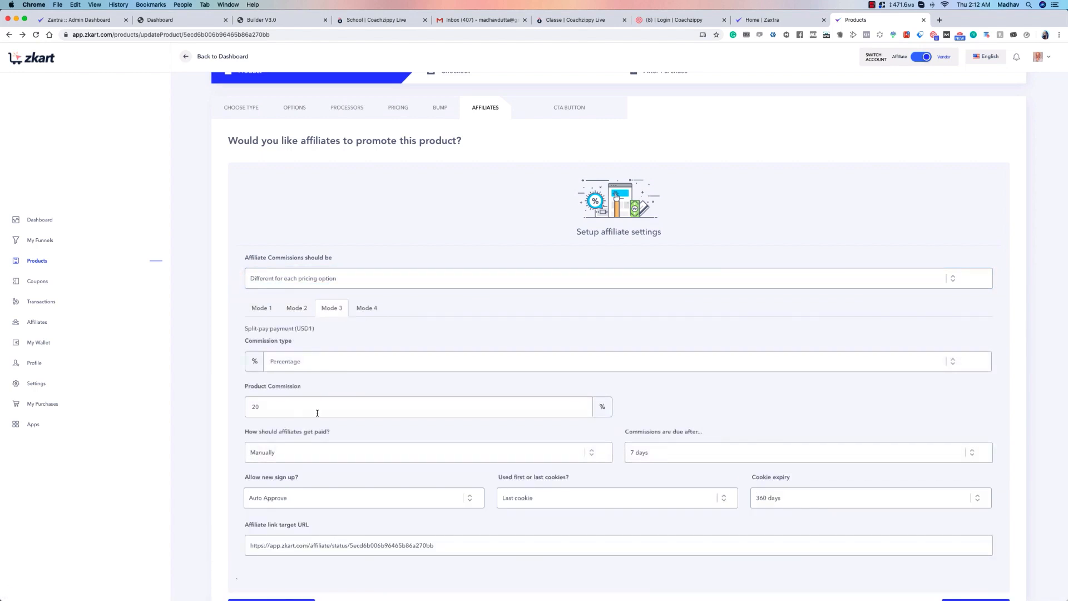
{"action": "left_click", "coordinate": [367, 309]}
{"action": "left_click", "coordinate": [262, 307]}
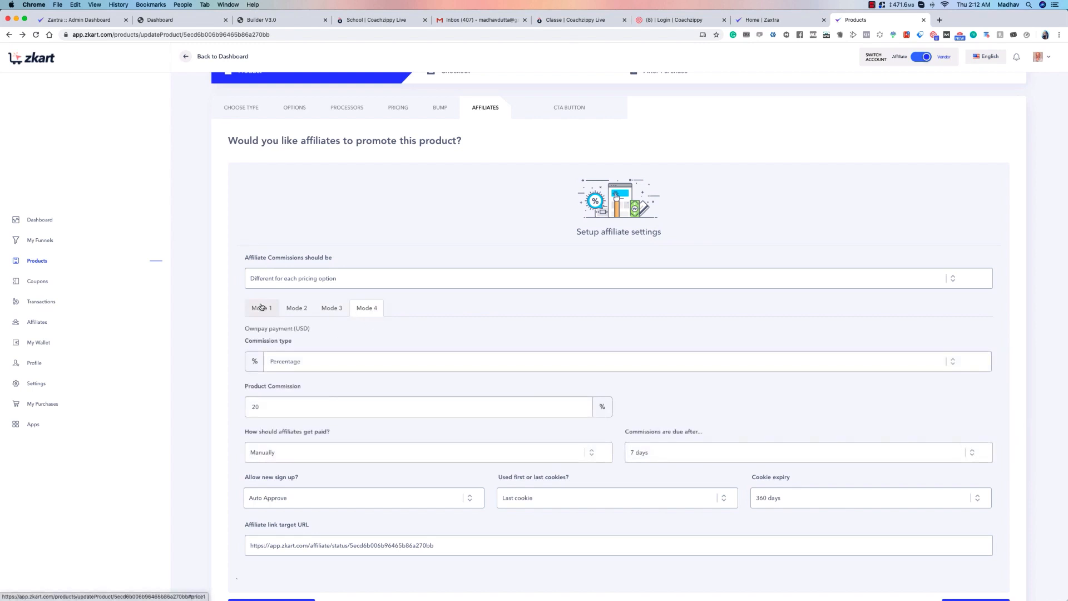
{"action": "left_click", "coordinate": [295, 308]}
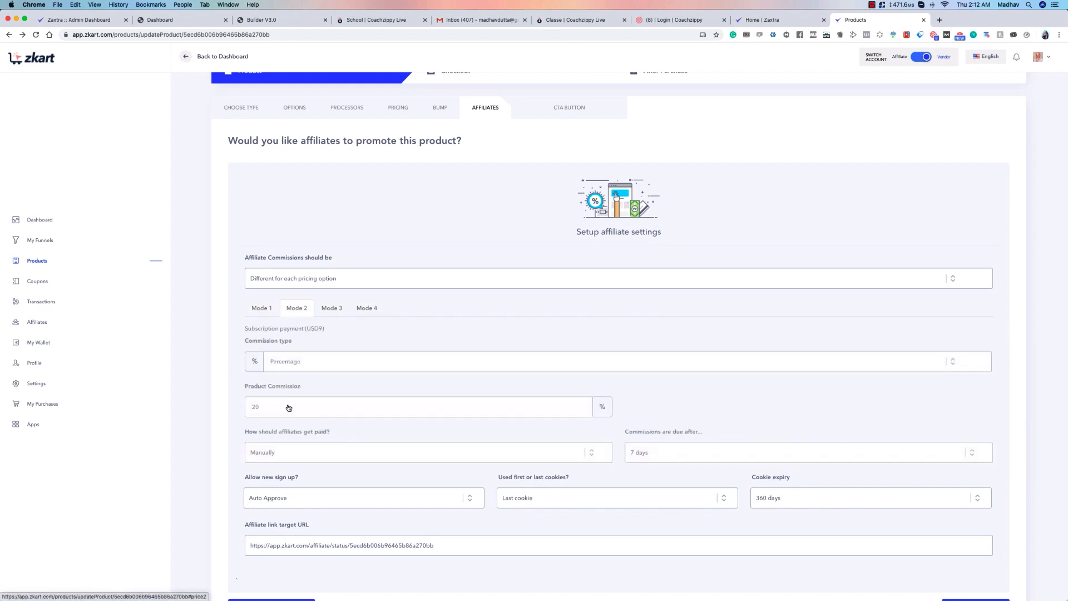
{"action": "left_click", "coordinate": [261, 308]}
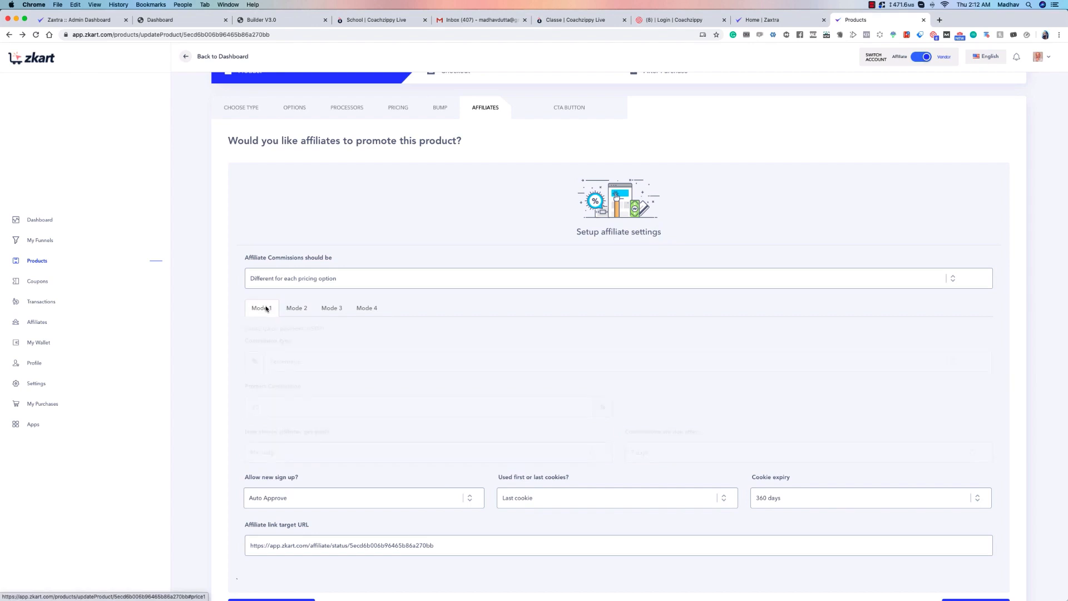
{"action": "double_click", "coordinate": [255, 406]}
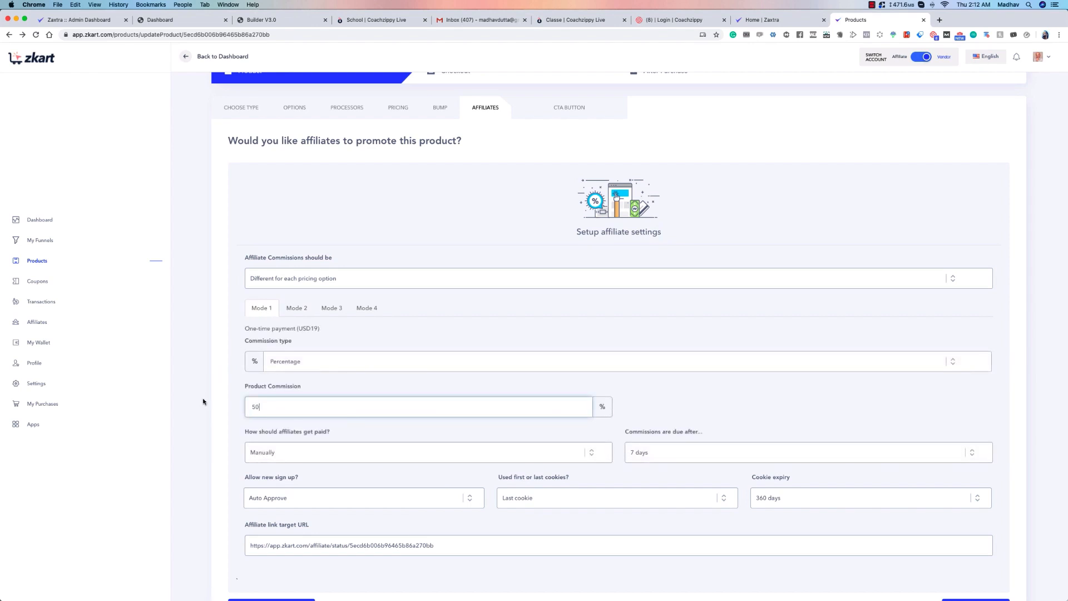
{"action": "left_click", "coordinate": [295, 308]}
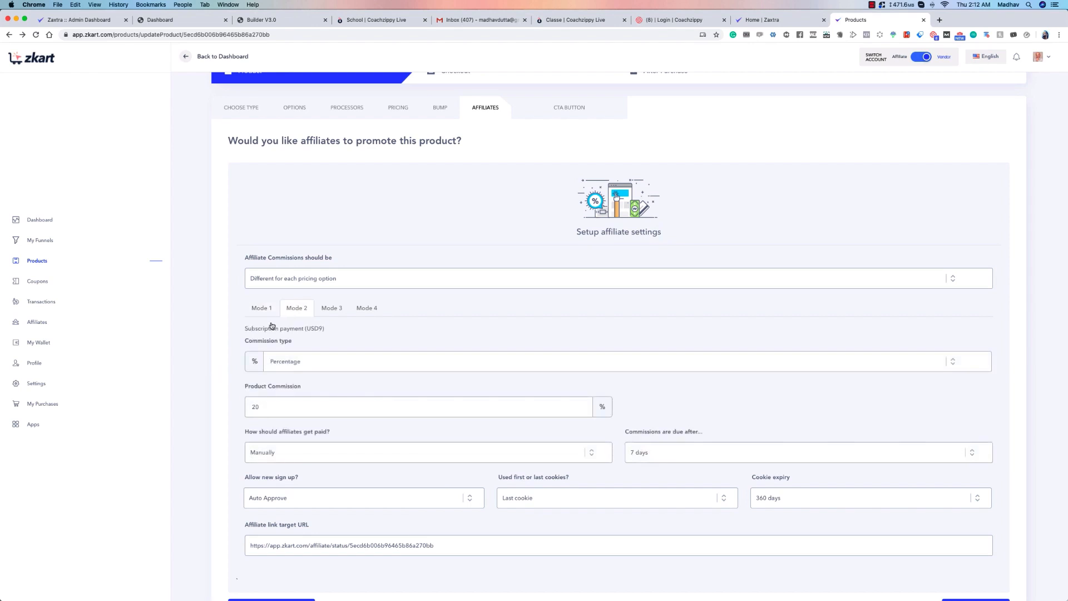
{"action": "left_click", "coordinate": [270, 311]}
Make the affiliate commissions the same for all pricing options and save the affiliate settings.
{"action": "left_click", "coordinate": [370, 281]}
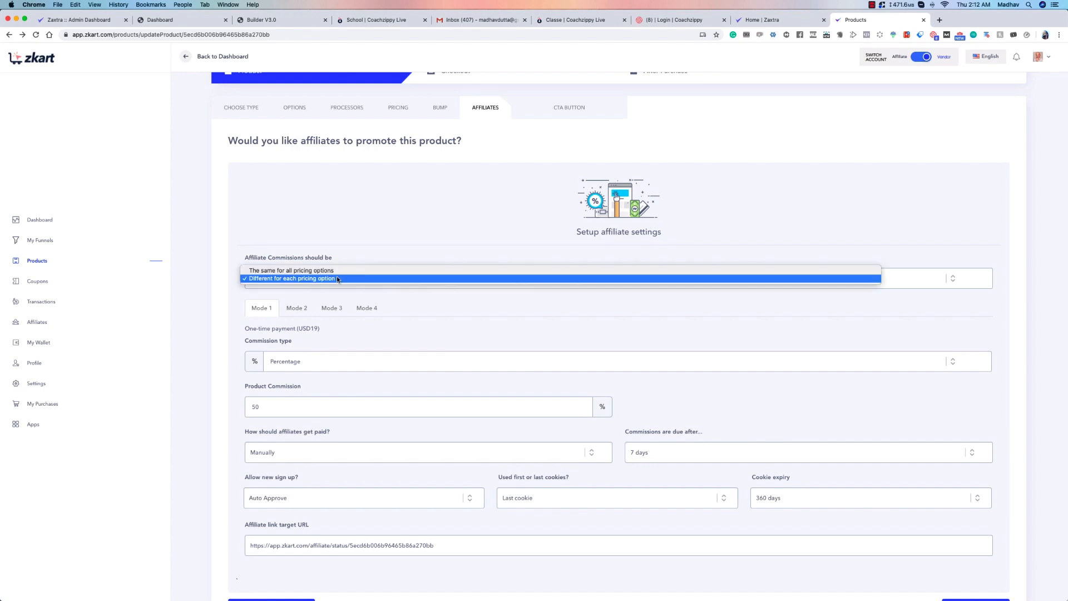
{"action": "left_click", "coordinate": [284, 271]}
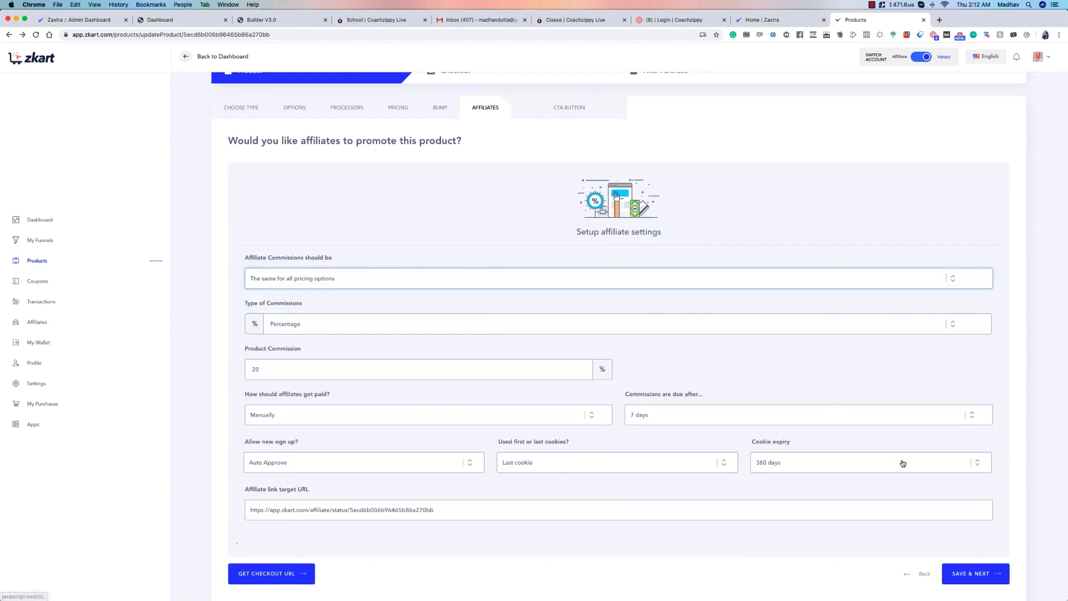
{"action": "left_click", "coordinate": [975, 574]}
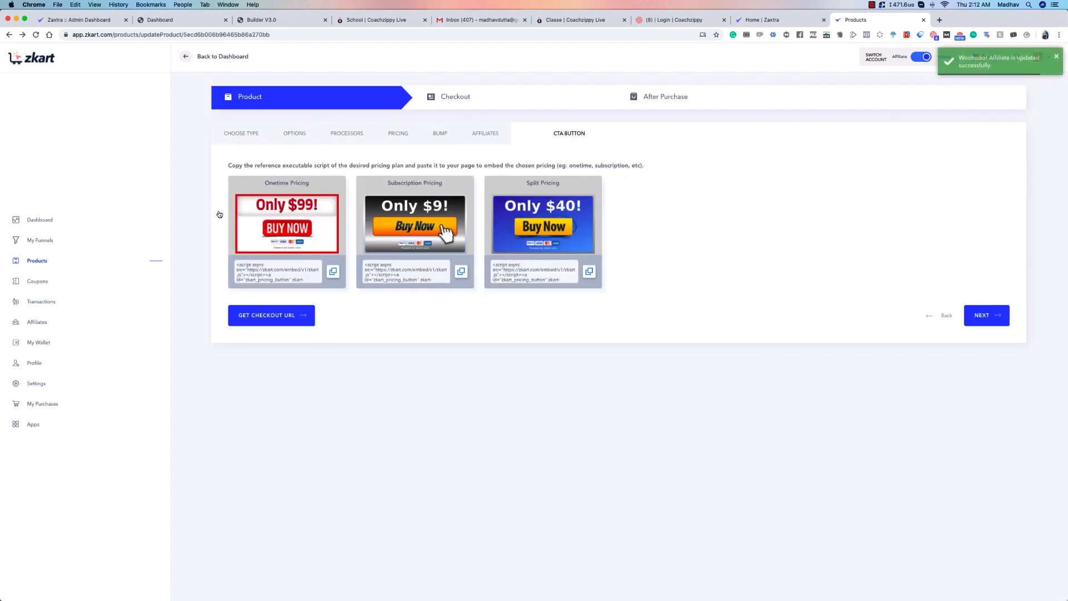
Review the one-time, subscription and split pricing CTA buttons and continue to the checkout template selection.
{"action": "left_click_drag", "start_coordinate": [280, 228], "coordinate": [298, 241]}
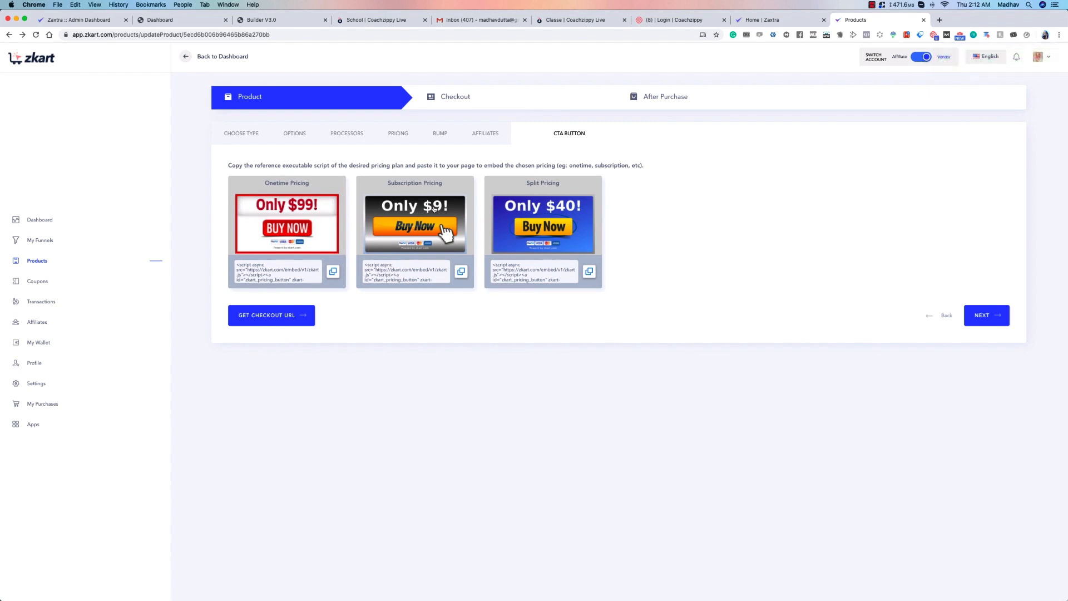
{"action": "left_click_drag", "start_coordinate": [523, 222], "coordinate": [561, 235]}
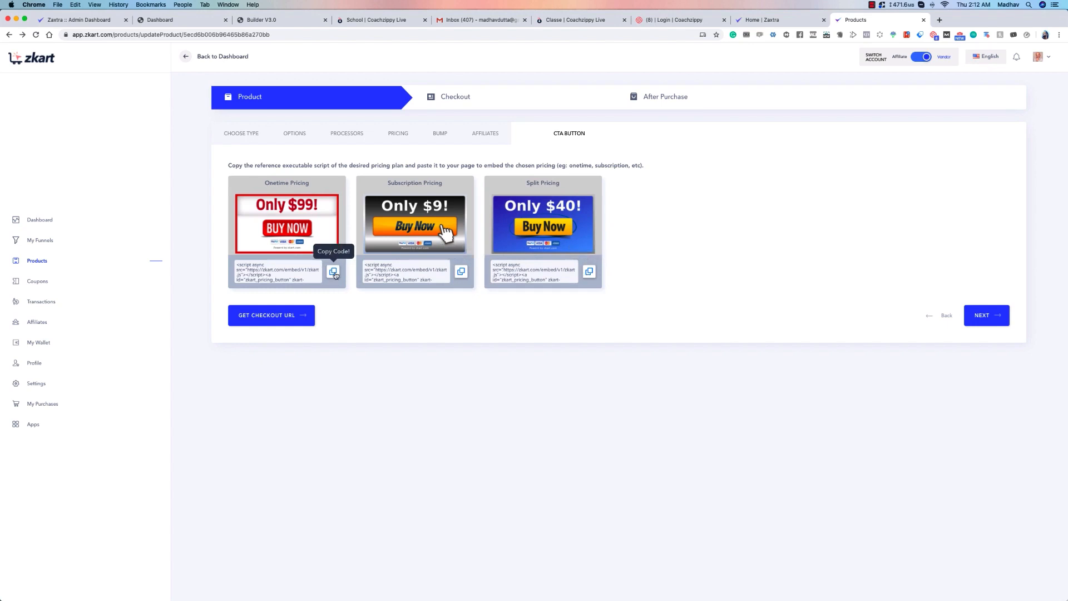
{"action": "left_click", "coordinate": [980, 317]}
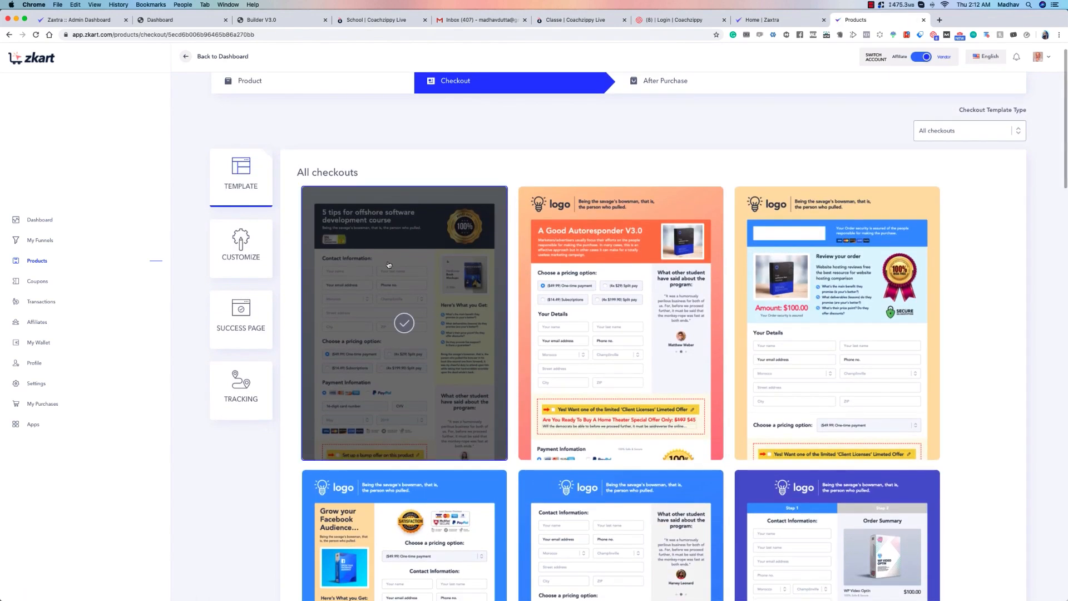
Browse all the checkout templates, and examine the designs of the Tall one-step checkout type.
{"action": "scroll", "coordinate": [501, 200], "scroll_direction": "down", "scroll_amount": 5}
{"action": "scroll", "coordinate": [814, 214], "scroll_direction": "up", "scroll_amount": 5}
{"action": "left_click", "coordinate": [968, 160]}
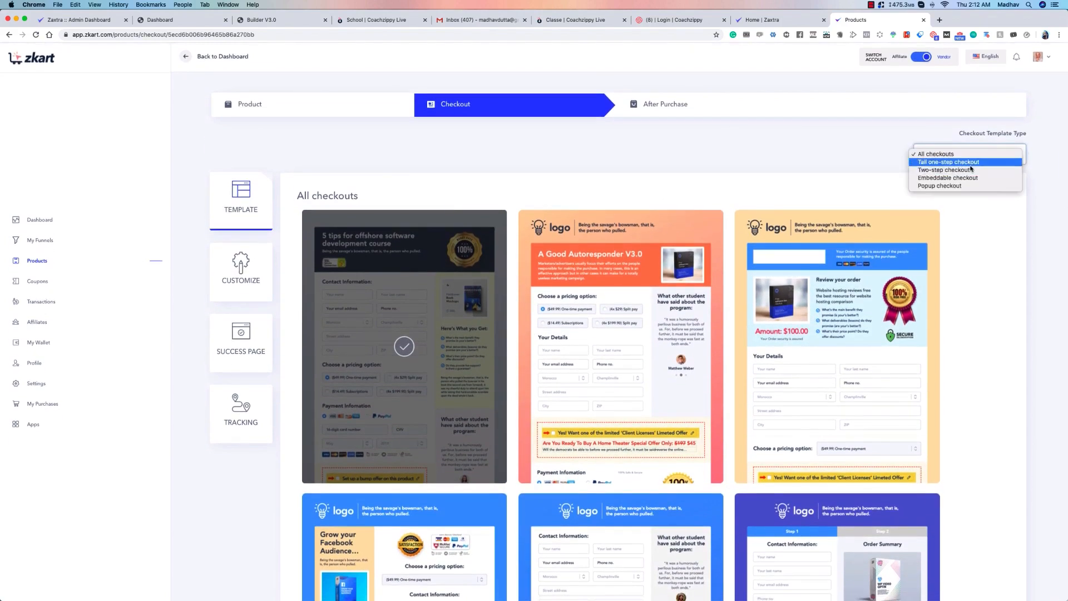
{"action": "left_click", "coordinate": [973, 162]}
{"action": "scroll", "coordinate": [893, 166], "scroll_direction": "down", "scroll_amount": 4}
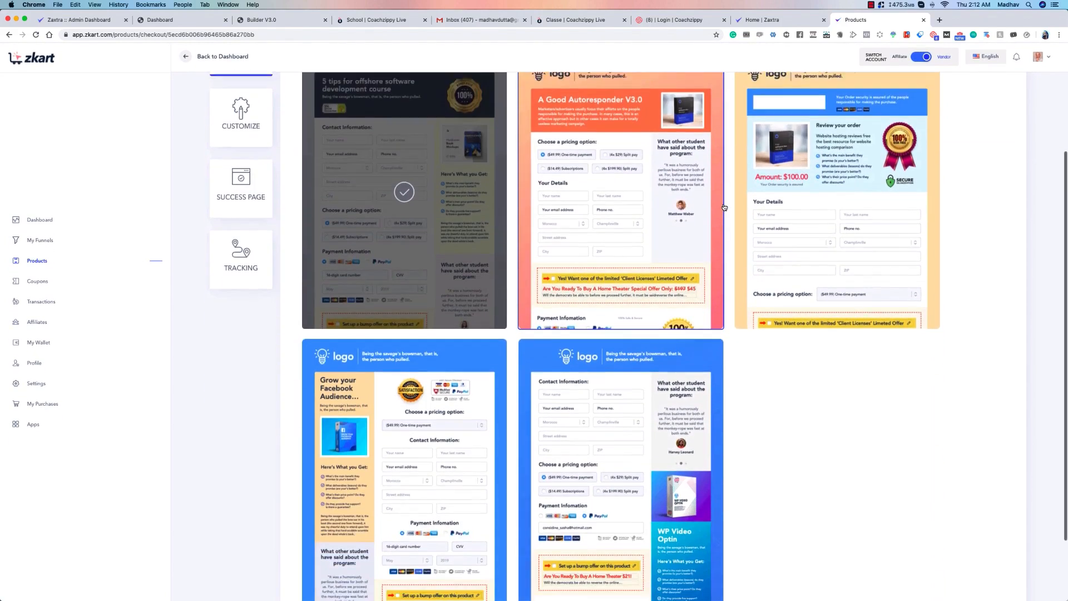
{"action": "scroll", "coordinate": [562, 328], "scroll_direction": "up", "scroll_amount": 4}
{"action": "scroll", "coordinate": [562, 328], "scroll_direction": "down", "scroll_amount": 1}
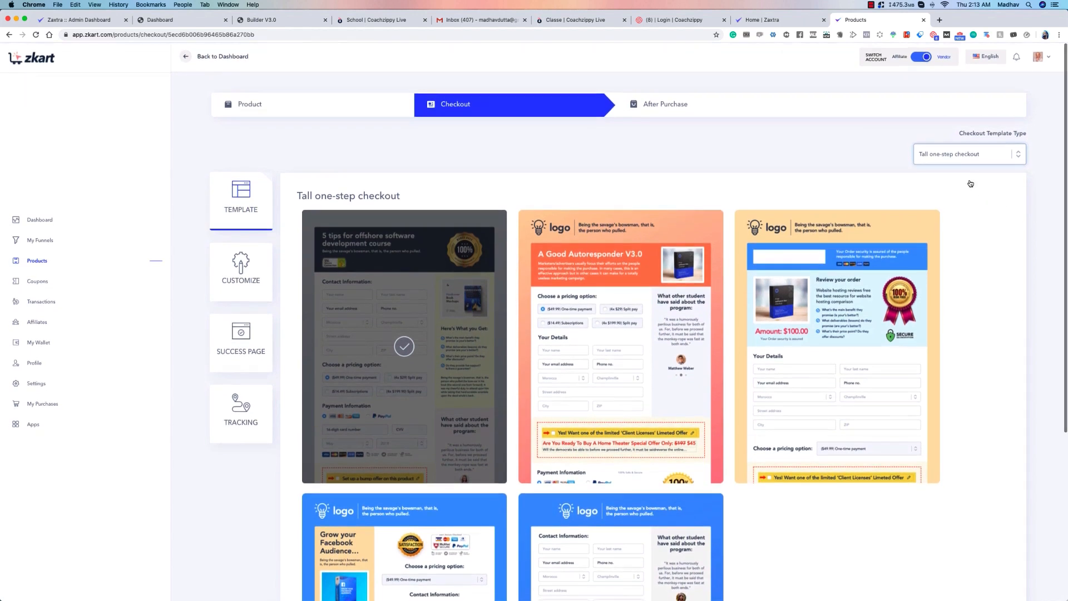
Examine the available Two-step checkout templates and the Embeddable checkout templates.
{"action": "left_click", "coordinate": [959, 161]}
{"action": "left_click", "coordinate": [956, 162]}
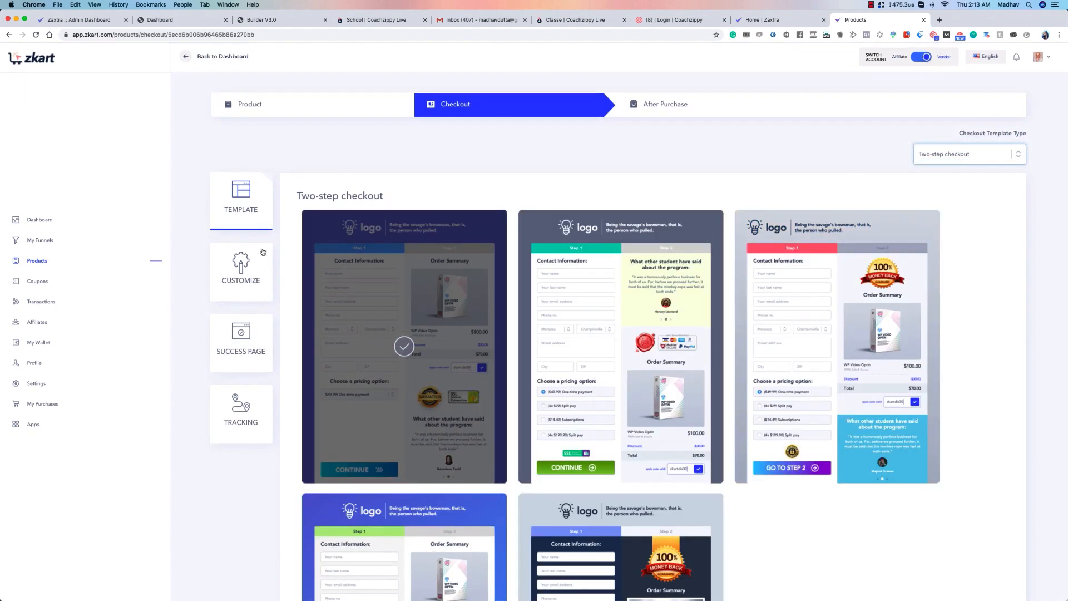
{"action": "scroll", "coordinate": [772, 402], "scroll_direction": "down", "scroll_amount": 4}
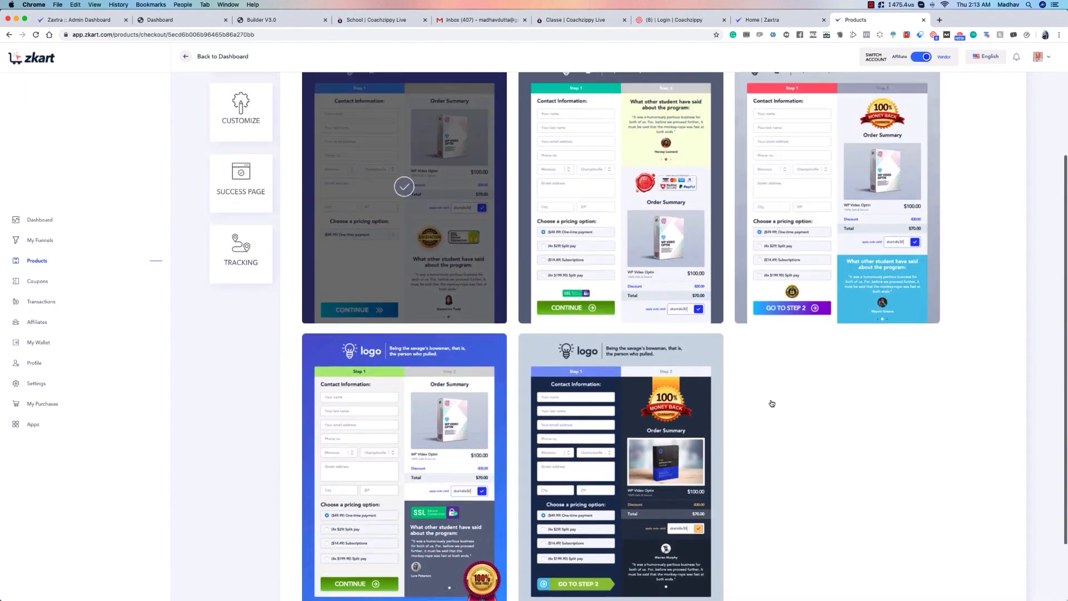
{"action": "scroll", "coordinate": [772, 403], "scroll_direction": "up", "scroll_amount": 4}
{"action": "left_click", "coordinate": [954, 153]}
{"action": "left_click", "coordinate": [949, 166]}
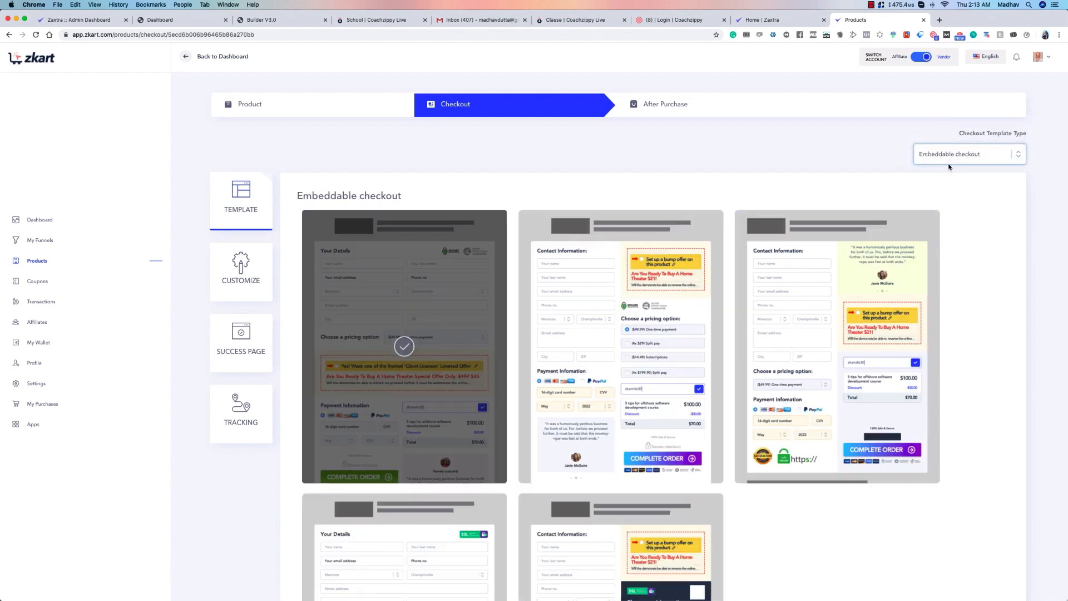
{"action": "scroll", "coordinate": [411, 374], "scroll_direction": "down", "scroll_amount": 5}
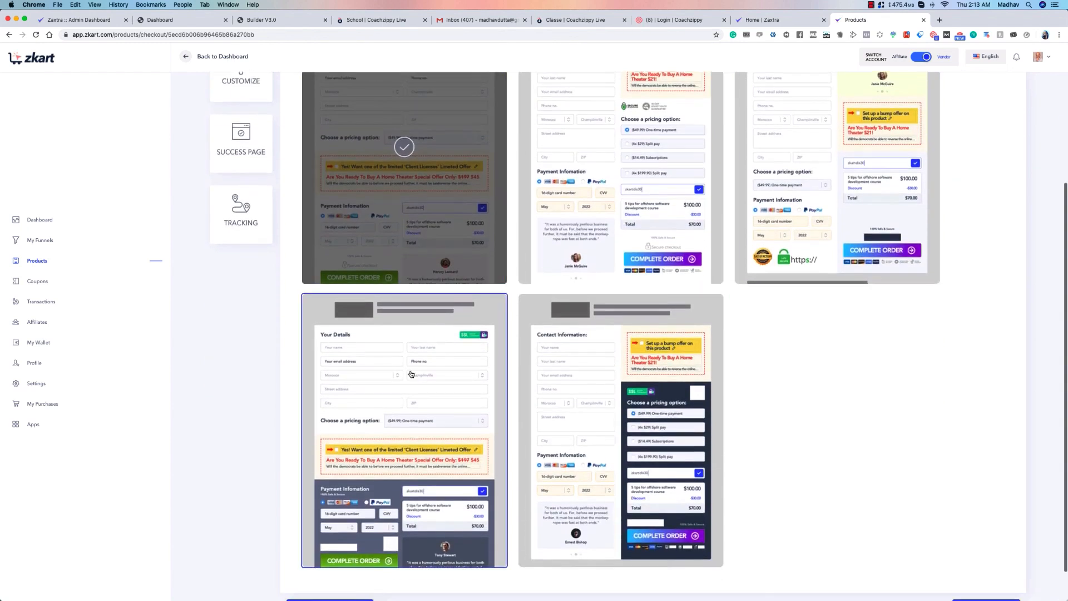
{"action": "scroll", "coordinate": [411, 374], "scroll_direction": "up", "scroll_amount": 5}
Examine the available designs of the Popup checkout template type.
{"action": "left_click", "coordinate": [961, 155]}
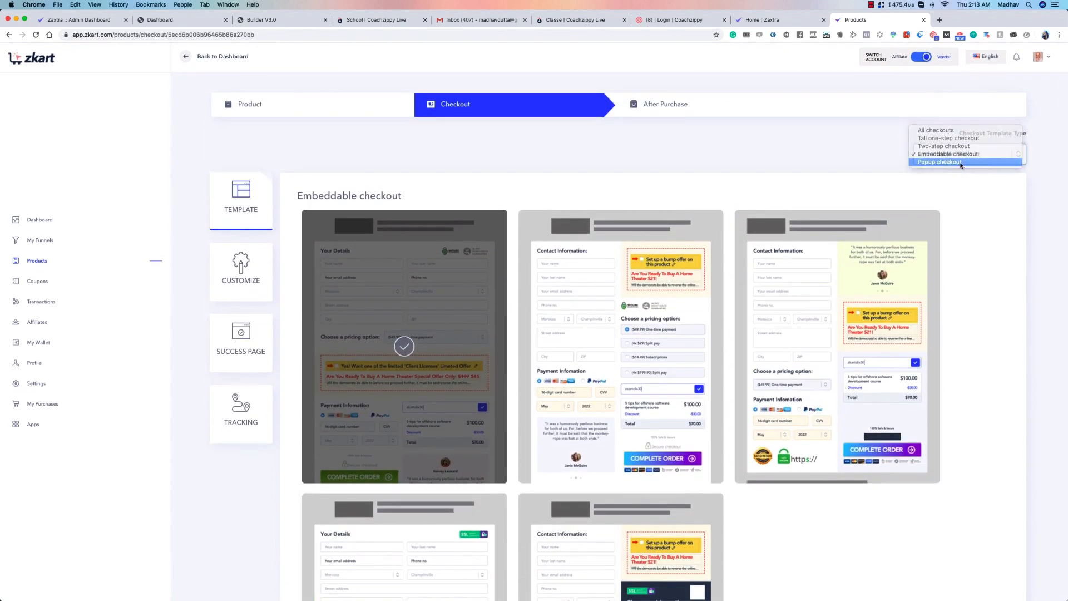
{"action": "left_click", "coordinate": [961, 162]}
{"action": "scroll", "coordinate": [430, 211], "scroll_direction": "down", "scroll_amount": 3}
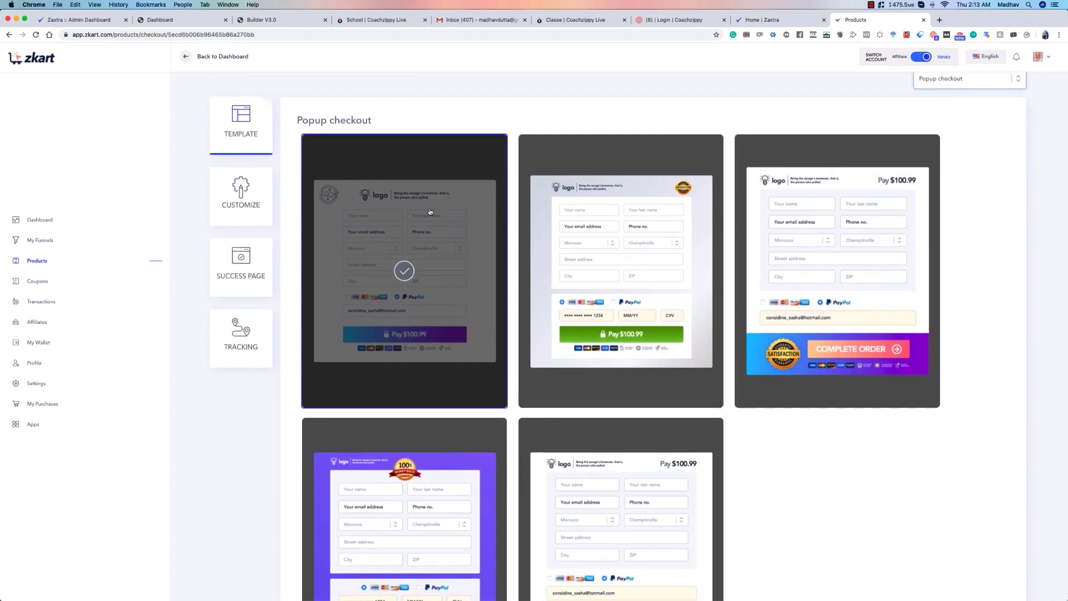
{"action": "scroll", "coordinate": [430, 211], "scroll_direction": "down", "scroll_amount": 3}
{"action": "scroll", "coordinate": [642, 182], "scroll_direction": "up", "scroll_amount": 2}
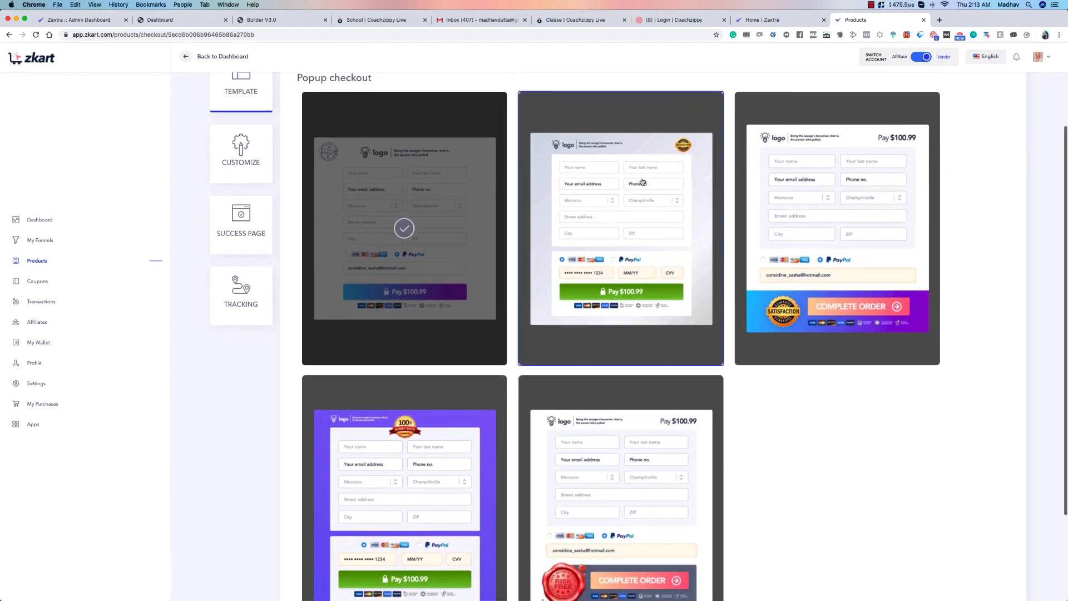
{"action": "scroll", "coordinate": [642, 182], "scroll_direction": "up", "scroll_amount": 2}
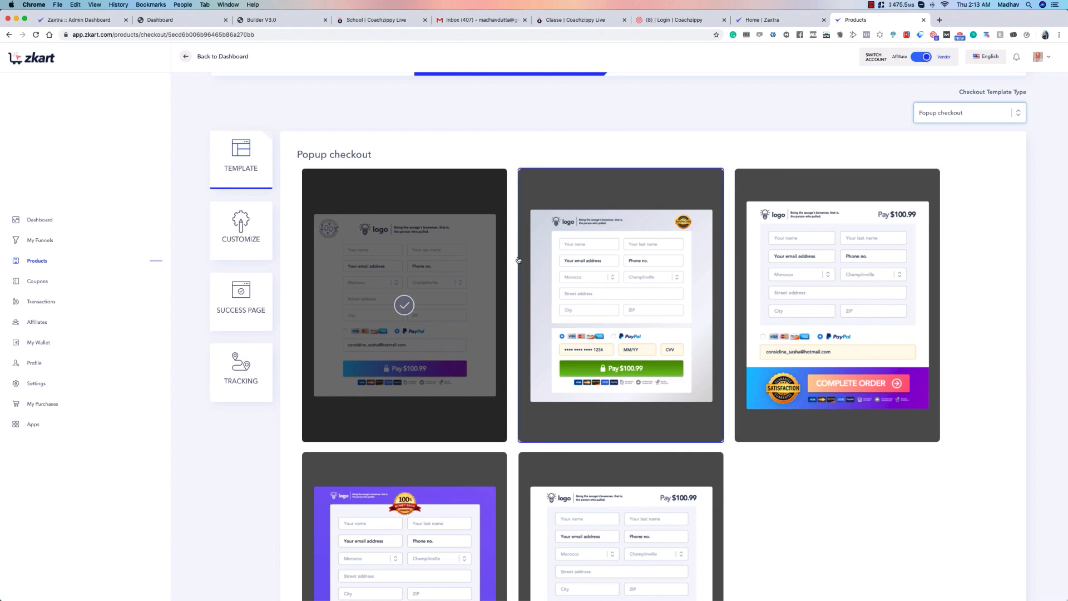
{"action": "scroll", "coordinate": [560, 259], "scroll_direction": "up", "scroll_amount": 1}
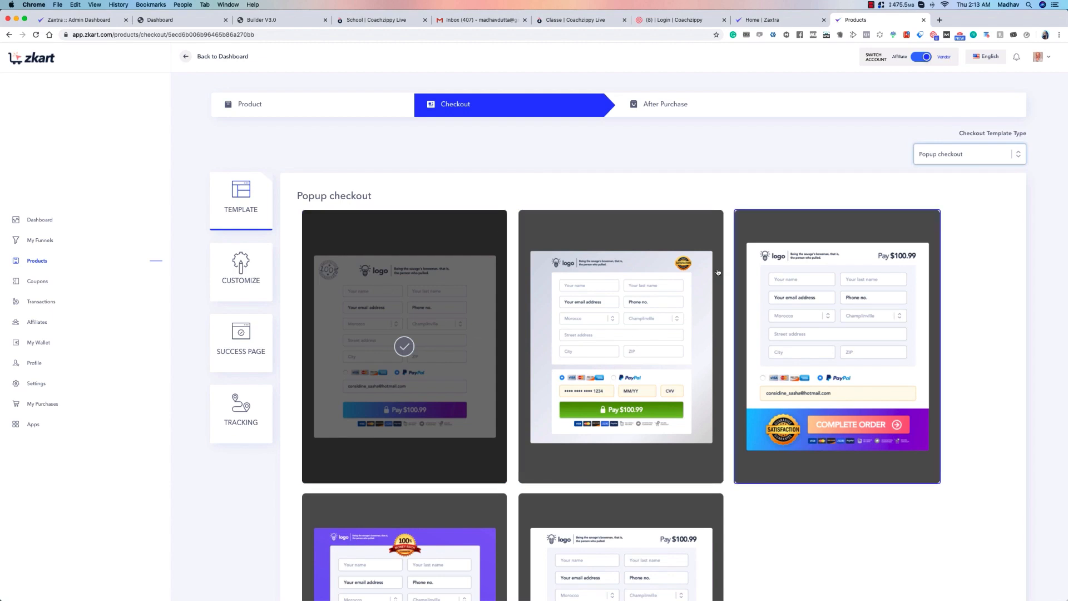
Compare the Embeddable and Popup checkout templates again and return to the Tall one-step checkout templates.
{"action": "left_click", "coordinate": [968, 153]}
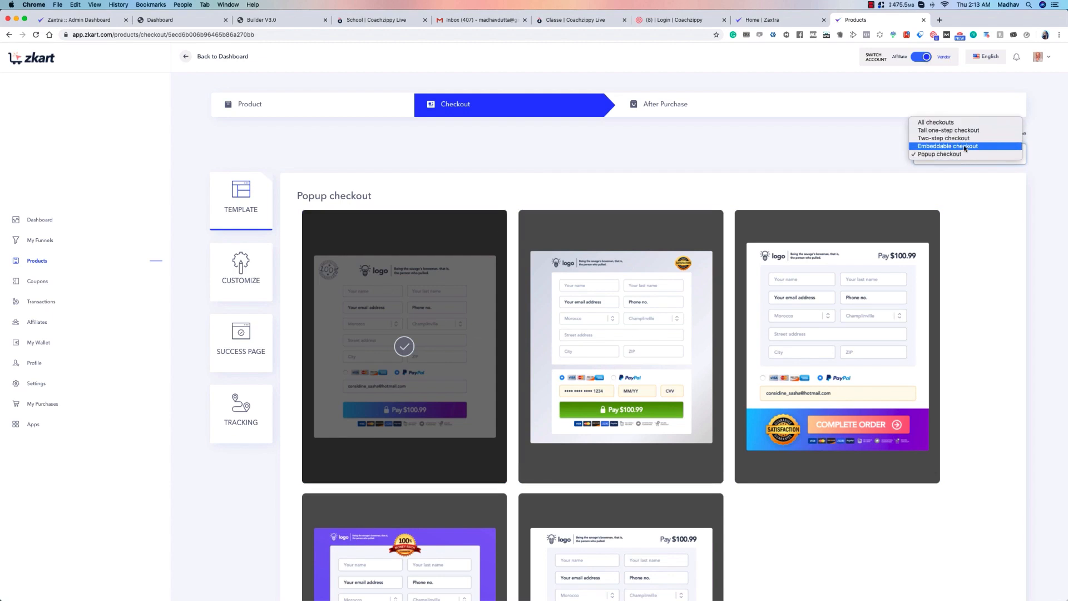
{"action": "left_click", "coordinate": [964, 147]}
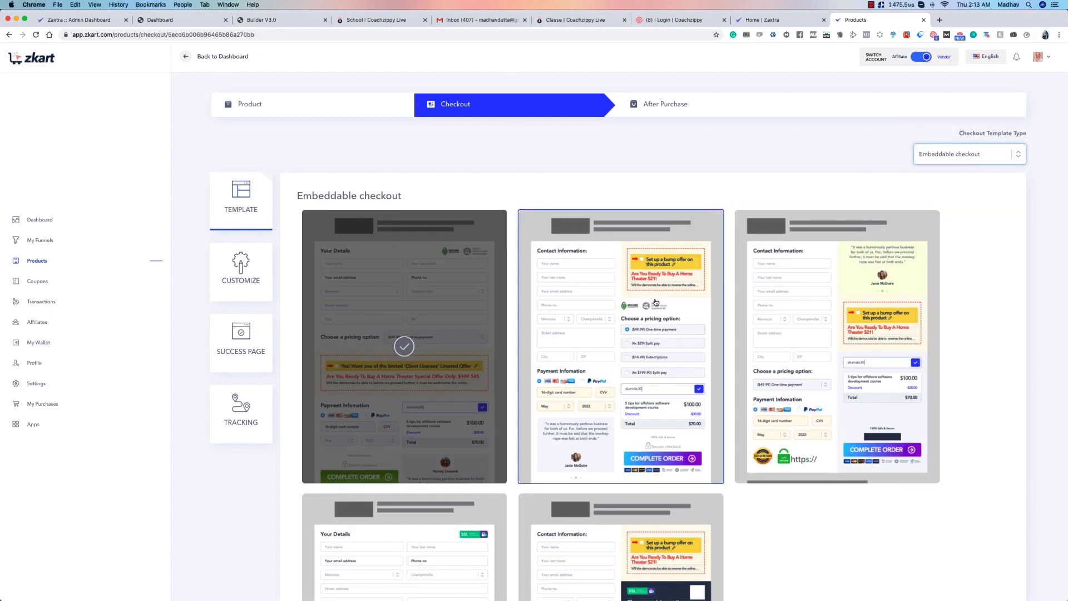
{"action": "left_click", "coordinate": [983, 157]}
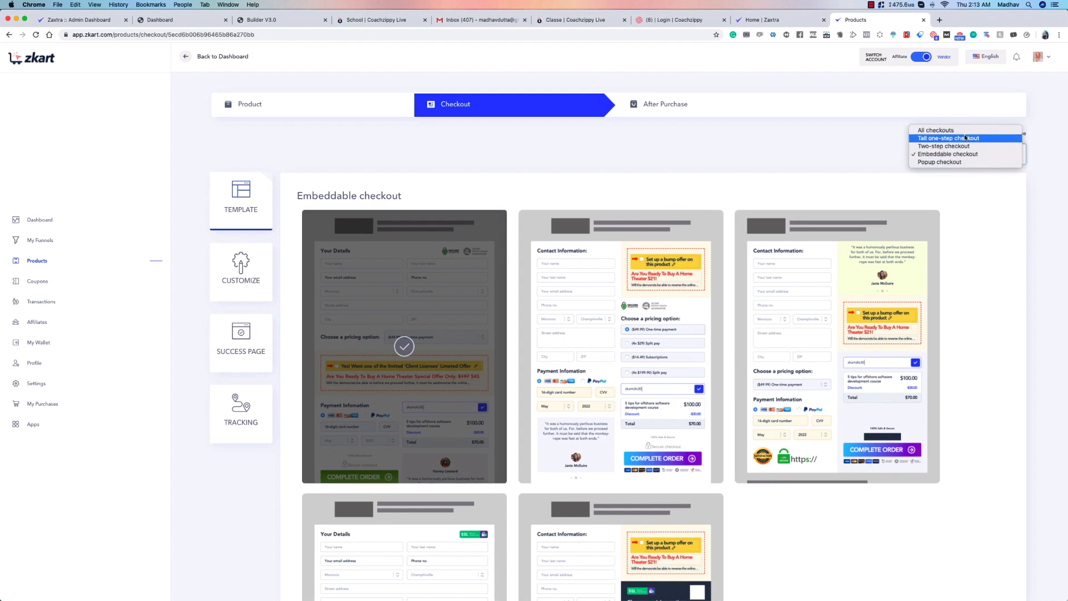
{"action": "left_click", "coordinate": [800, 148]}
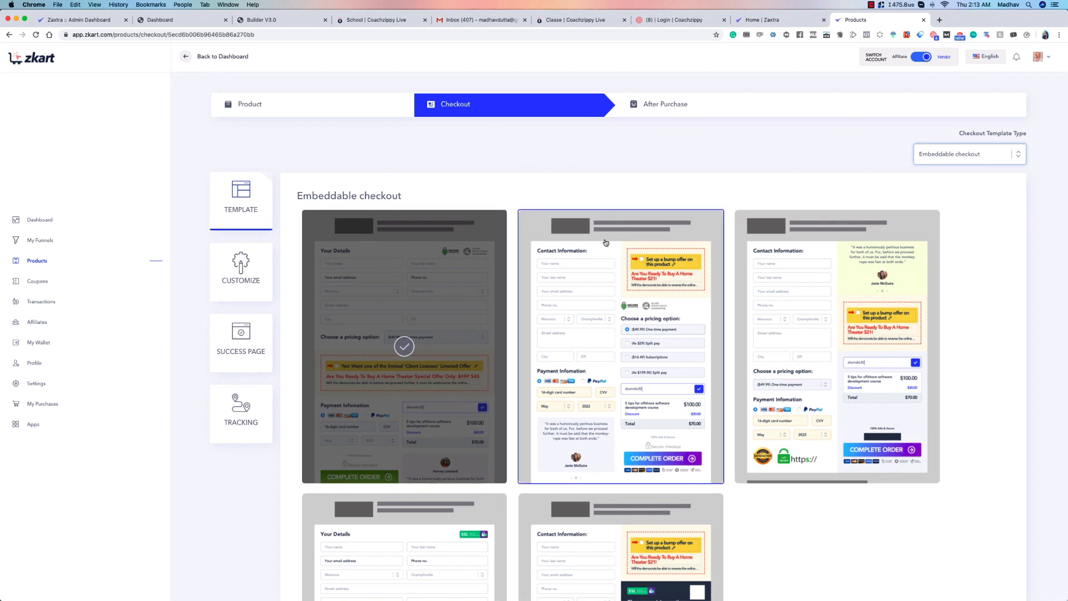
{"action": "left_click", "coordinate": [946, 153]}
{"action": "left_click", "coordinate": [947, 157]}
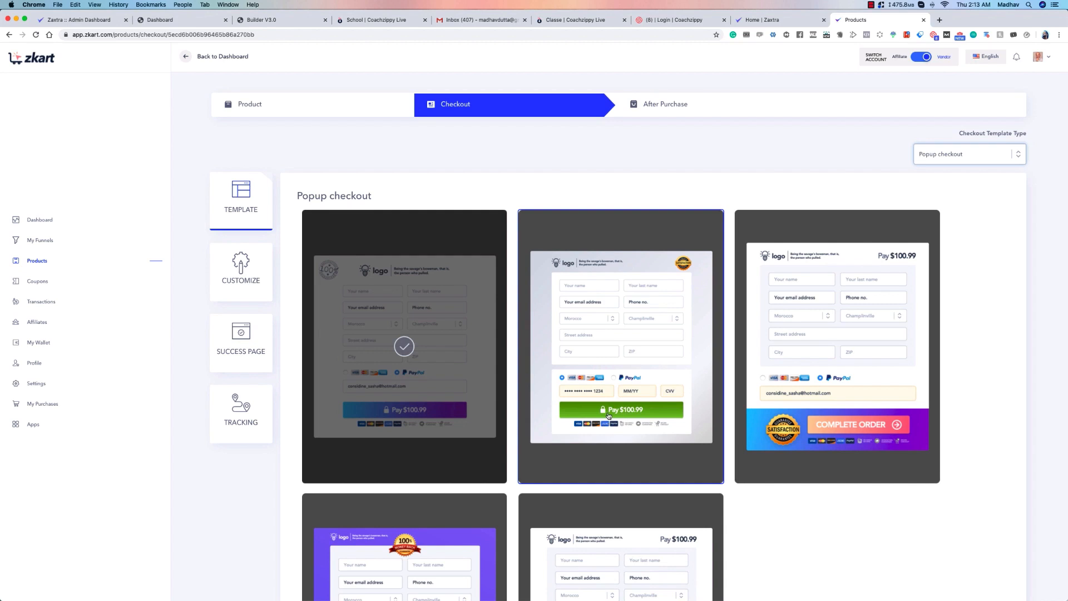
{"action": "left_click", "coordinate": [967, 159]}
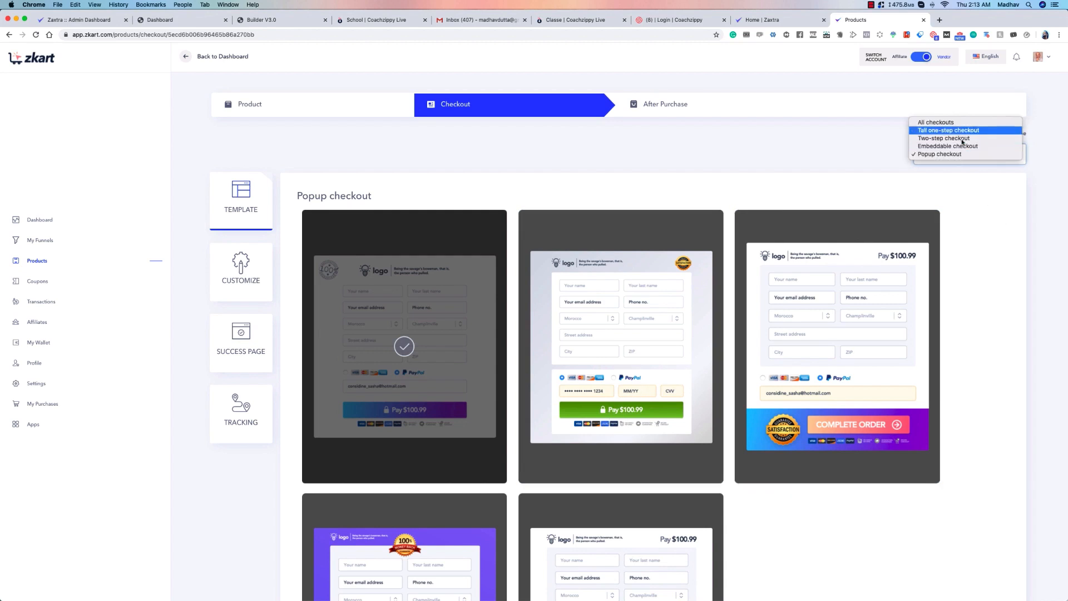
{"action": "left_click", "coordinate": [963, 132]}
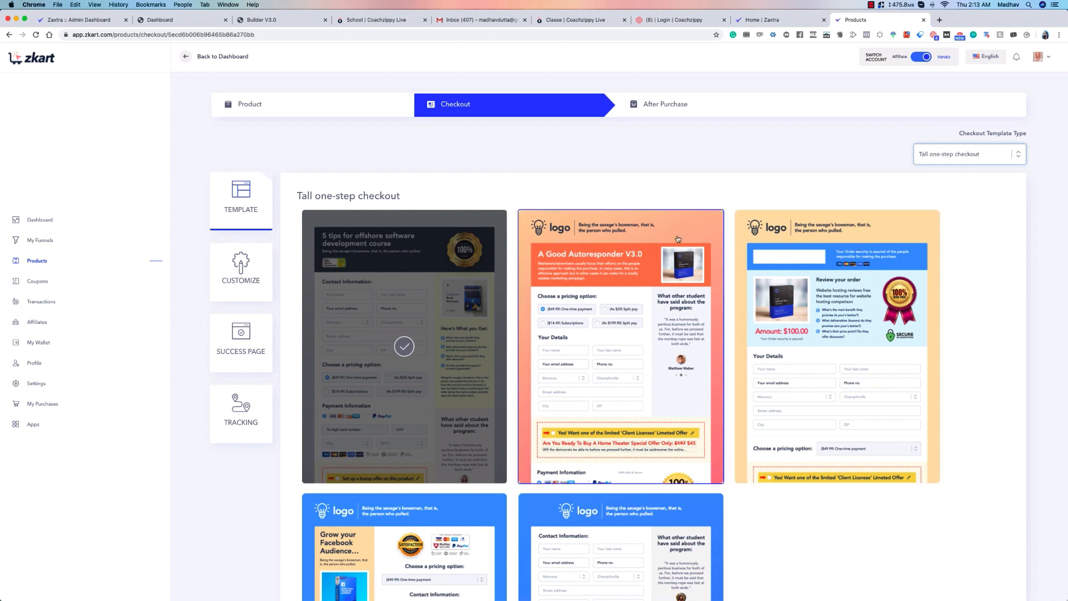
Save the selected Tall one-step checkout template, and view the background color and image options of the page header.
{"action": "scroll", "coordinate": [706, 291], "scroll_direction": "down", "scroll_amount": 5}
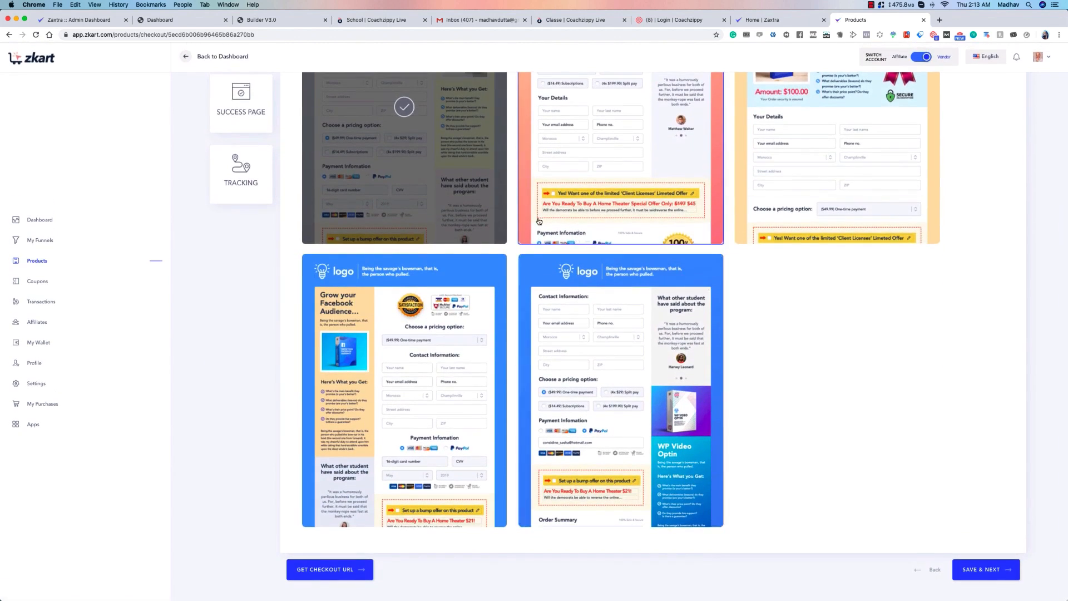
{"action": "left_click", "coordinate": [980, 570]}
{"action": "scroll", "coordinate": [957, 387], "scroll_direction": "down", "scroll_amount": 6}
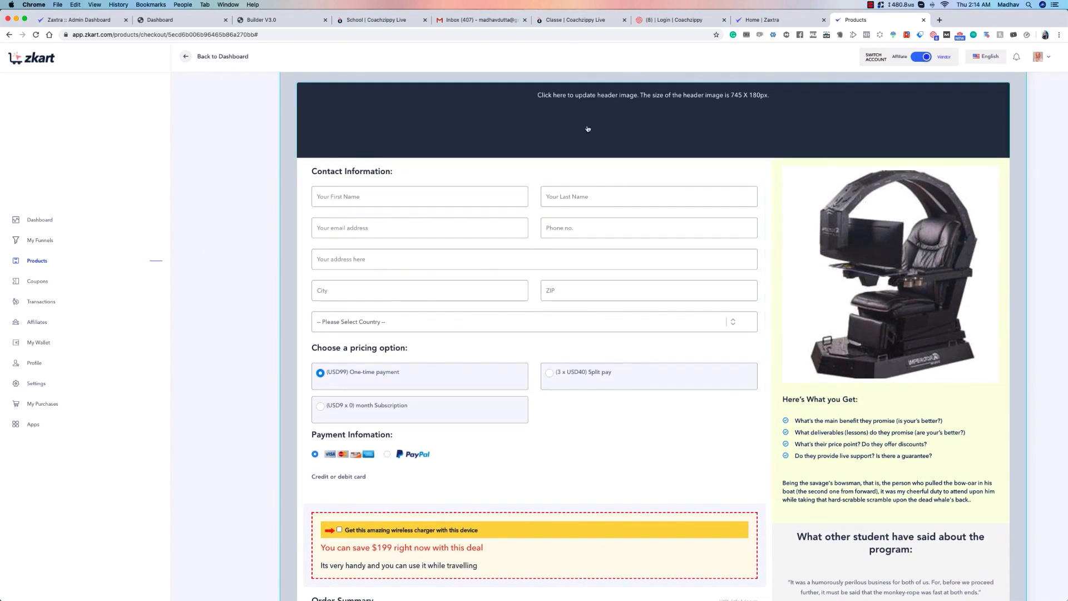
{"action": "left_click", "coordinate": [601, 104]}
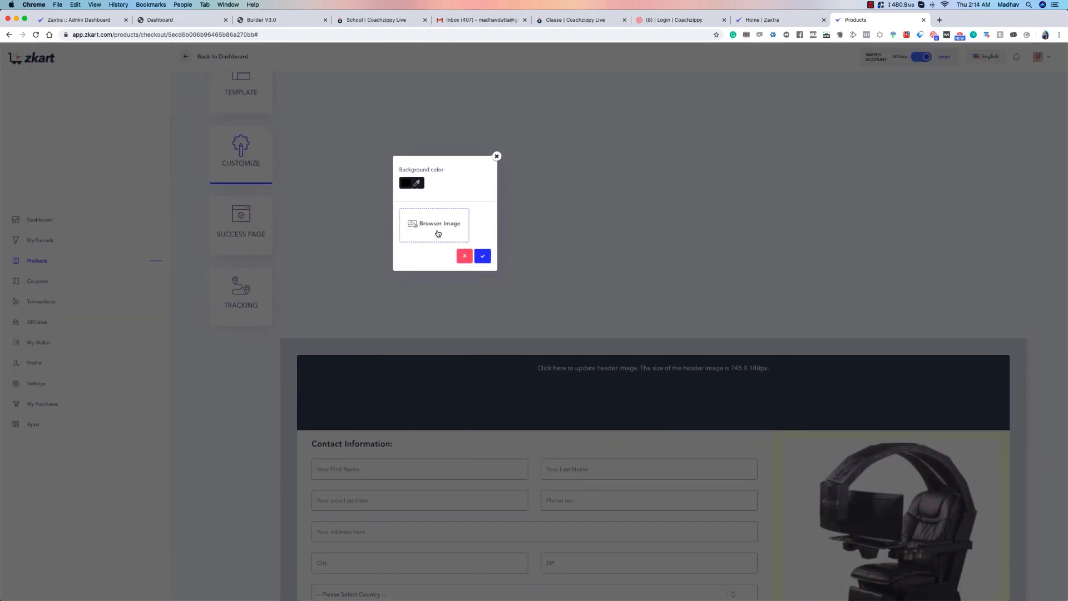
{"action": "left_click", "coordinate": [497, 155]}
Try the Lato and Open Sans fonts on the "Here's What you Get:" heading beside the checkout form.
{"action": "scroll", "coordinate": [538, 201], "scroll_direction": "down", "scroll_amount": 6}
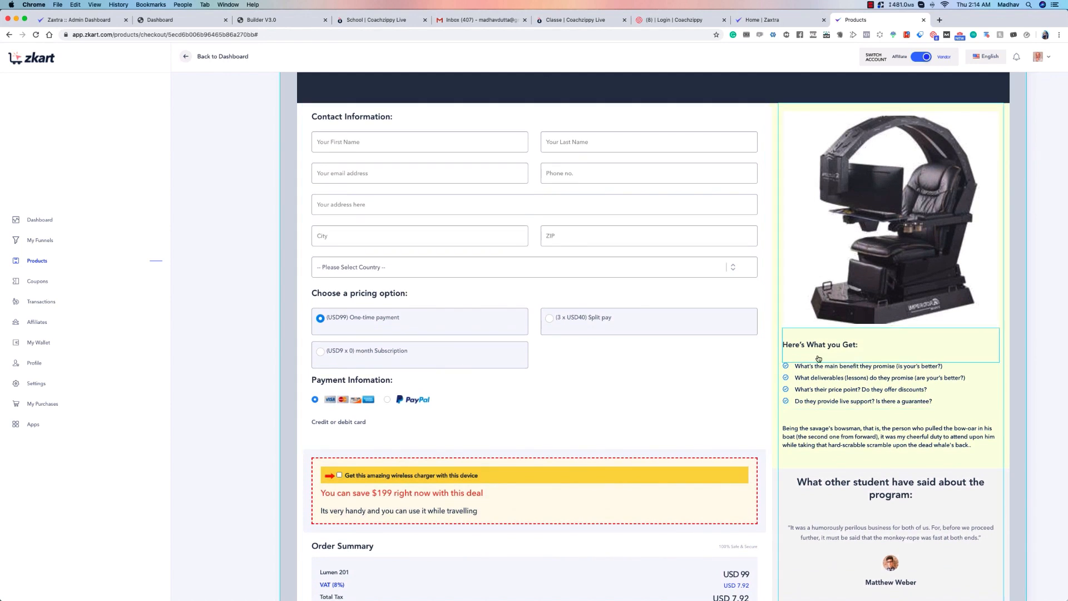
{"action": "scroll", "coordinate": [818, 359], "scroll_direction": "down", "scroll_amount": 2}
{"action": "double_click", "coordinate": [818, 295]}
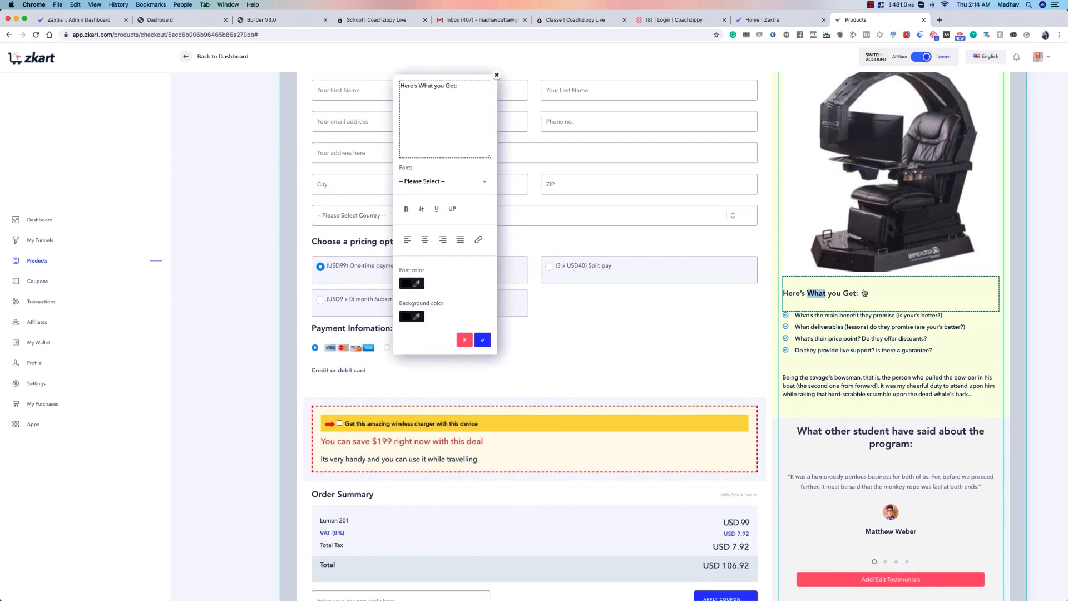
{"action": "left_click_drag", "start_coordinate": [476, 79], "coordinate": [749, 194]}
{"action": "left_click", "coordinate": [764, 219]}
{"action": "left_click", "coordinate": [718, 292]}
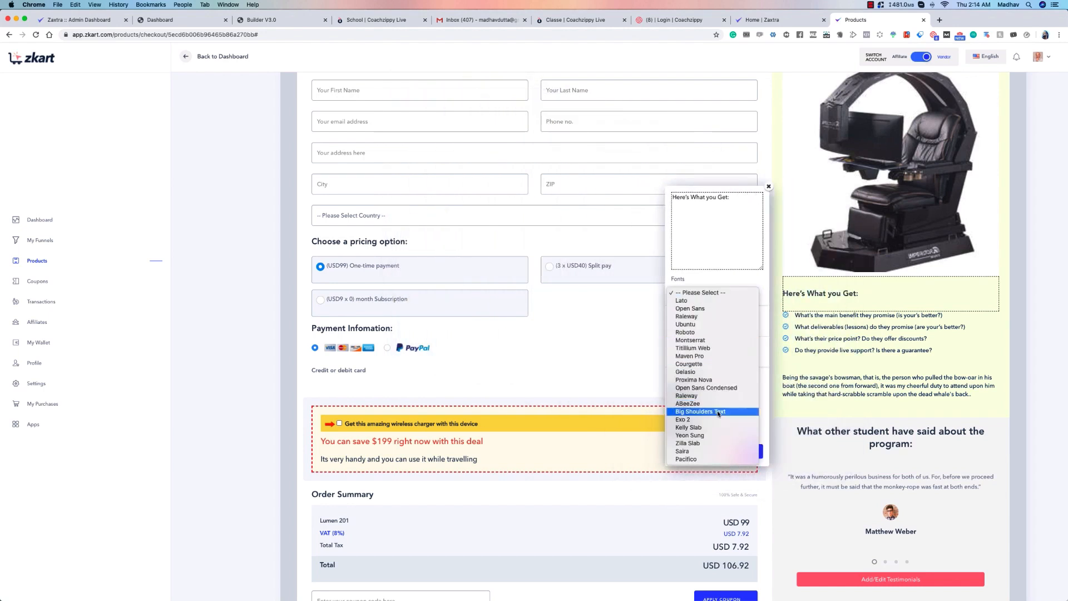
{"action": "left_click", "coordinate": [702, 301]}
{"action": "left_click", "coordinate": [729, 288]}
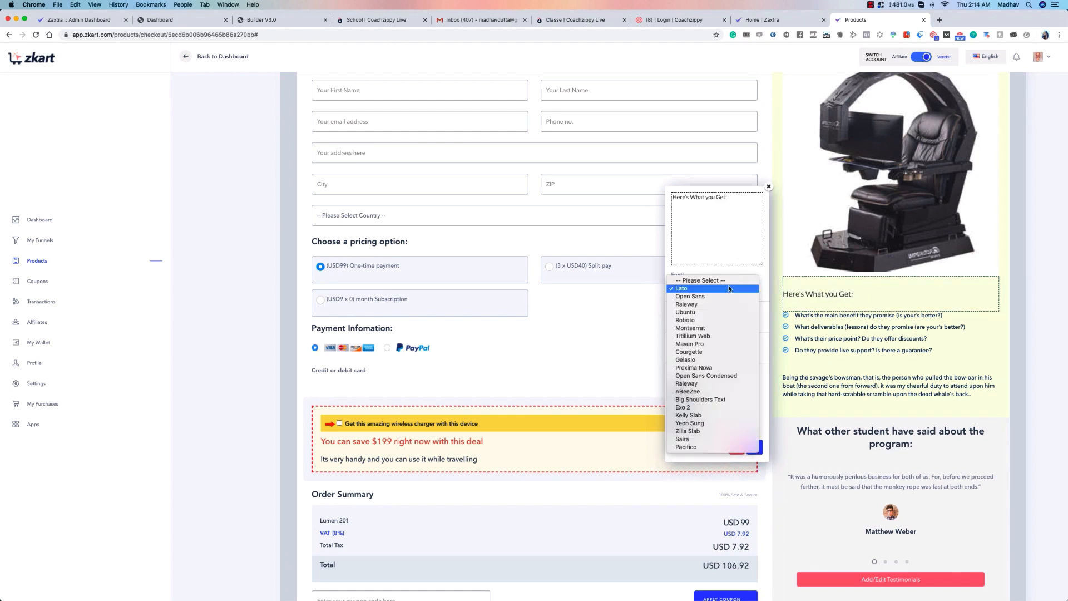
{"action": "left_click", "coordinate": [717, 298]}
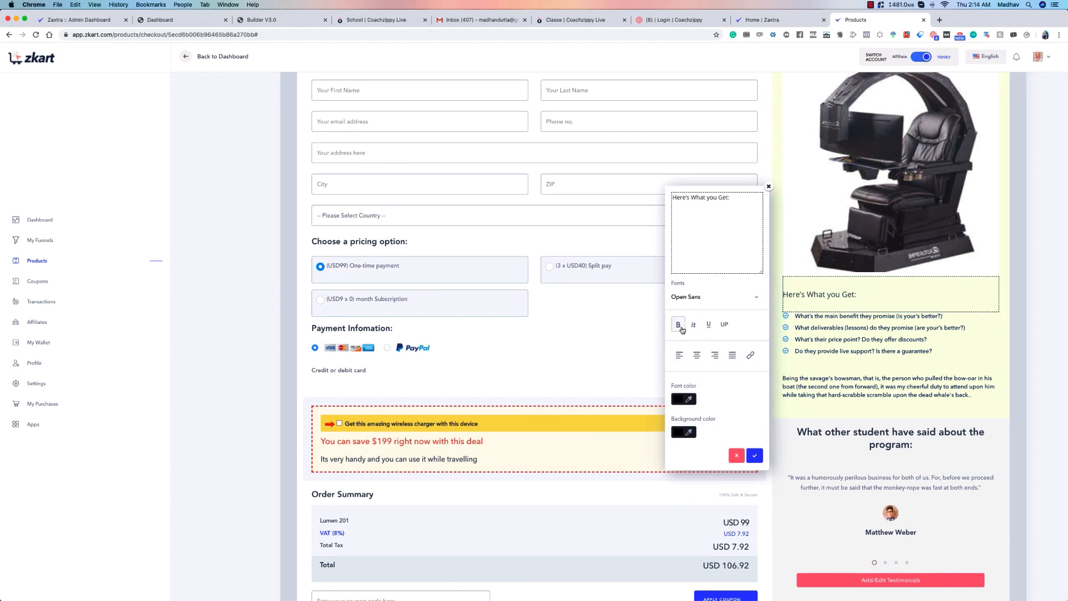
Toggle bold on the "Here's What you Get:" heading, and change its font to Ubuntu after trying Raleway.
{"action": "triple_click", "coordinate": [847, 301]}
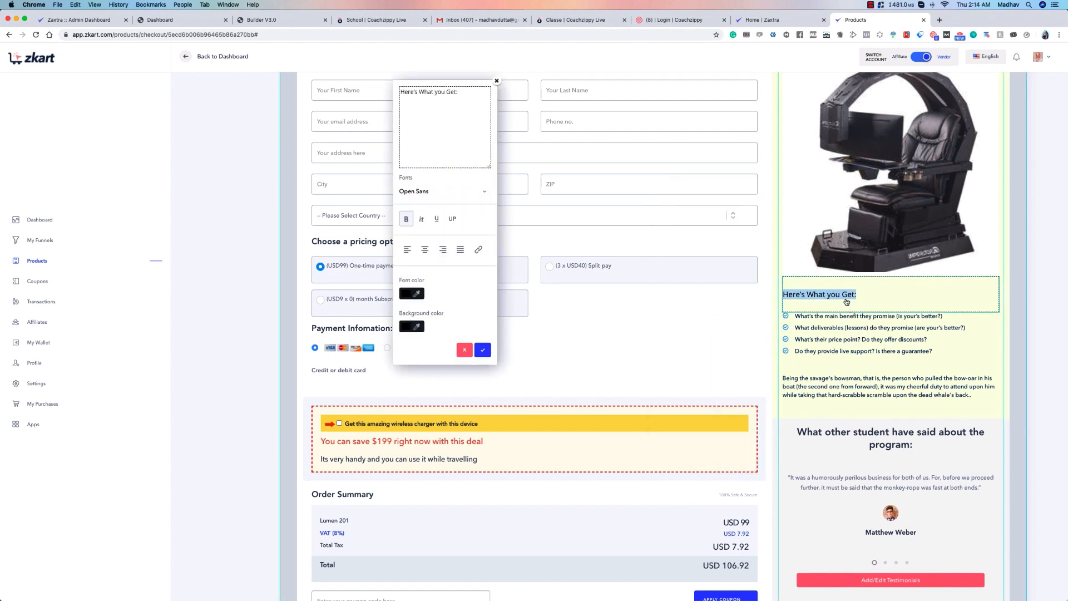
{"action": "left_click_drag", "start_coordinate": [424, 86], "coordinate": [700, 149]}
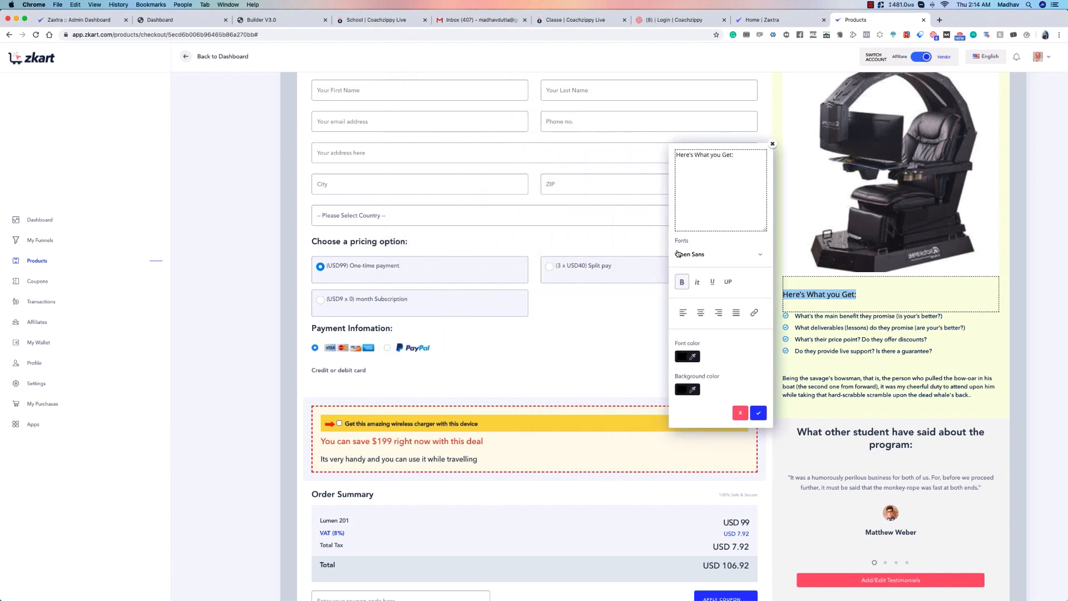
{"action": "left_click", "coordinate": [680, 282]}
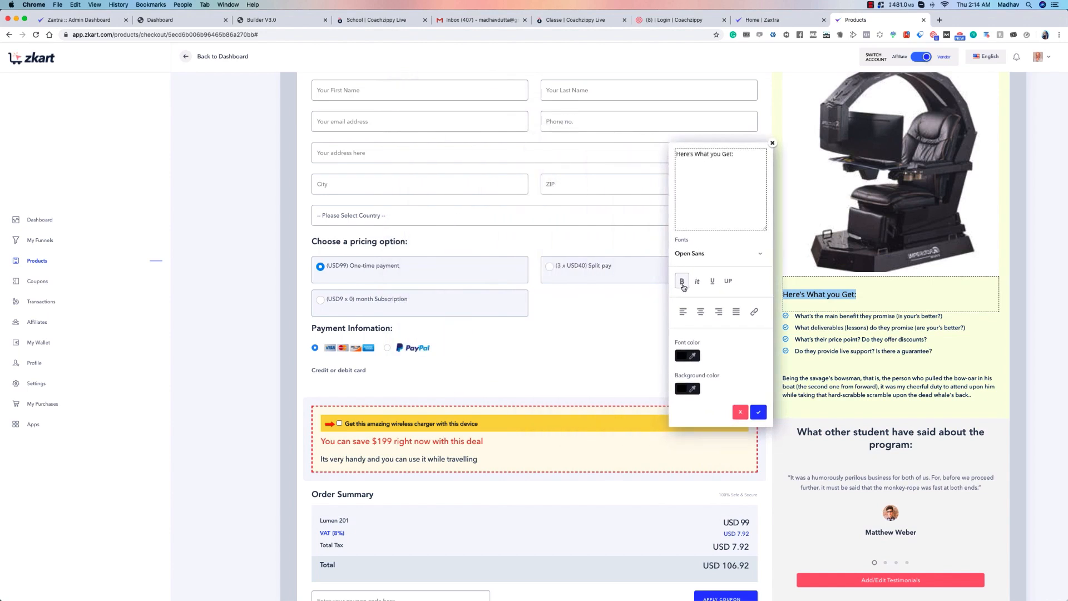
{"action": "left_click", "coordinate": [710, 251]}
{"action": "left_click", "coordinate": [711, 254]}
{"action": "triple_click", "coordinate": [722, 161]}
{"action": "left_click", "coordinate": [699, 253]}
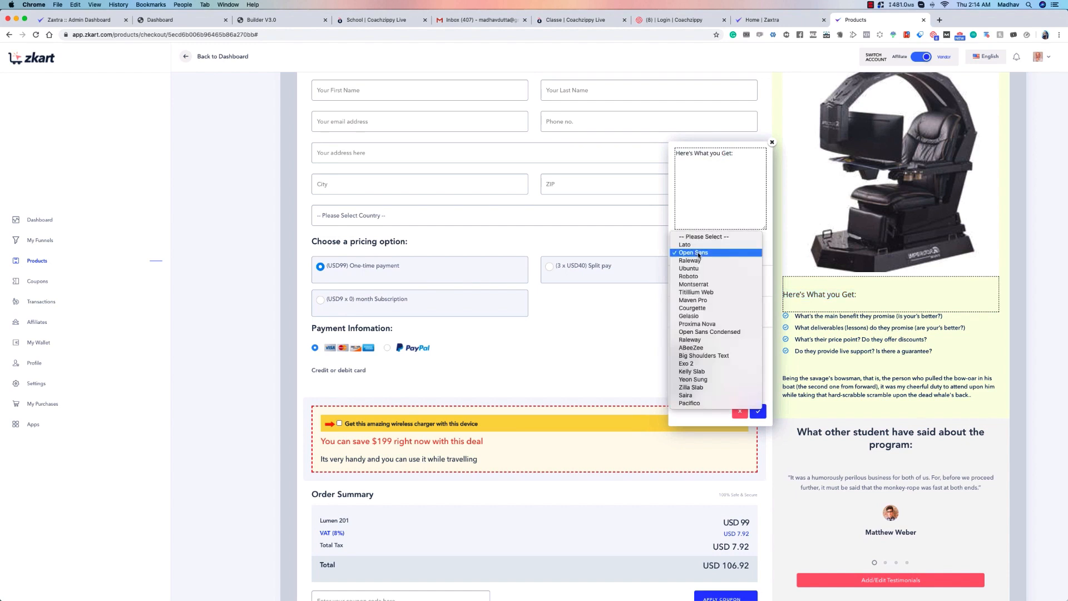
{"action": "left_click", "coordinate": [698, 261]}
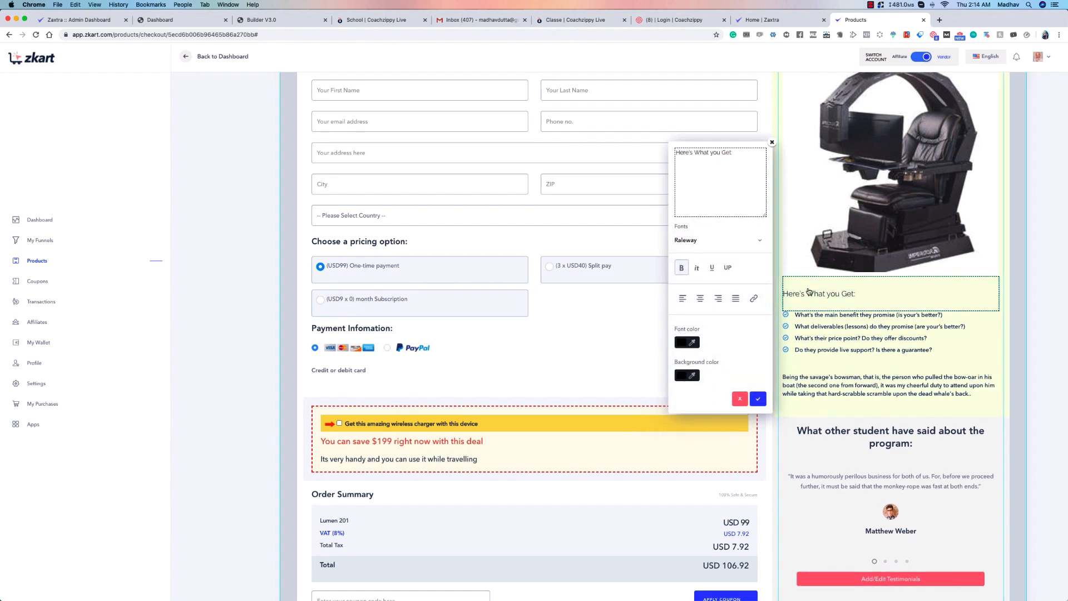
{"action": "left_click", "coordinate": [700, 242]}
{"action": "left_click", "coordinate": [700, 249]}
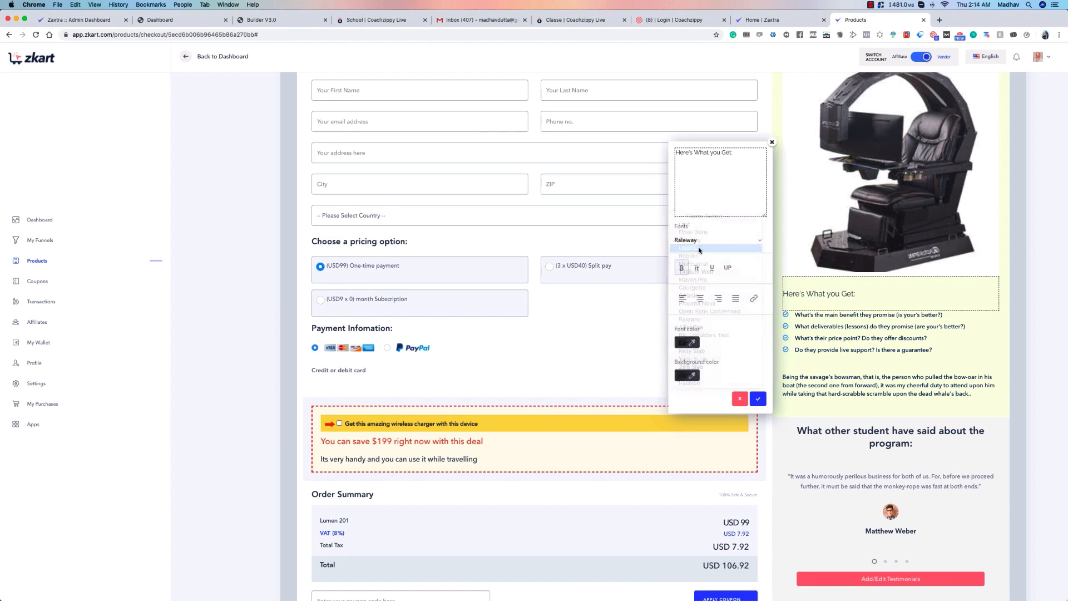
Choose red #ff0000 as the heading's font color, check the background color picker, and apply the text settings.
{"action": "left_click", "coordinate": [686, 342]}
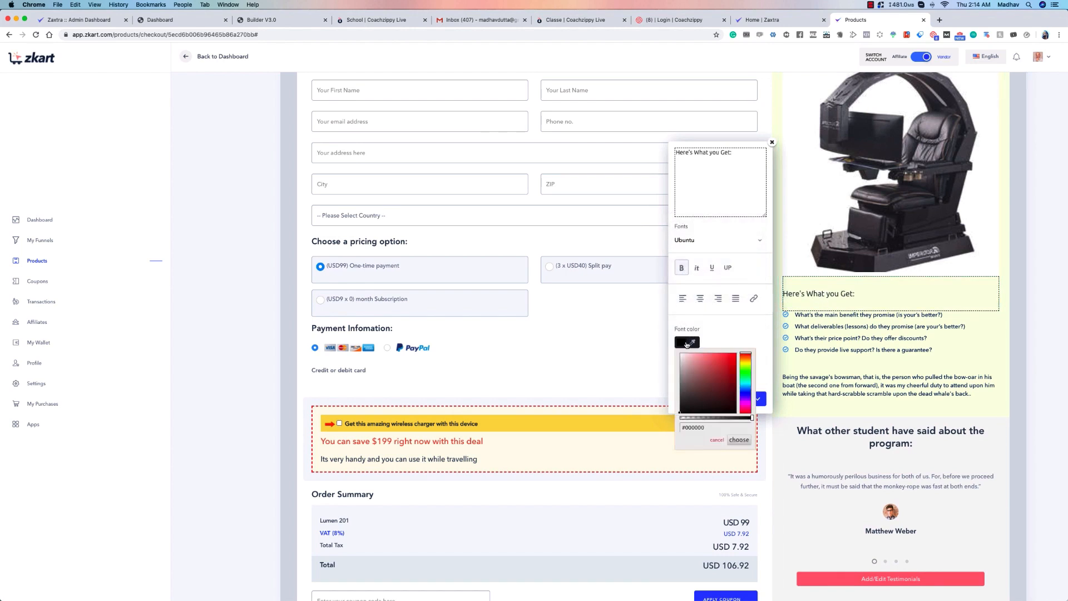
{"action": "left_click_drag", "start_coordinate": [736, 369], "coordinate": [737, 355]}
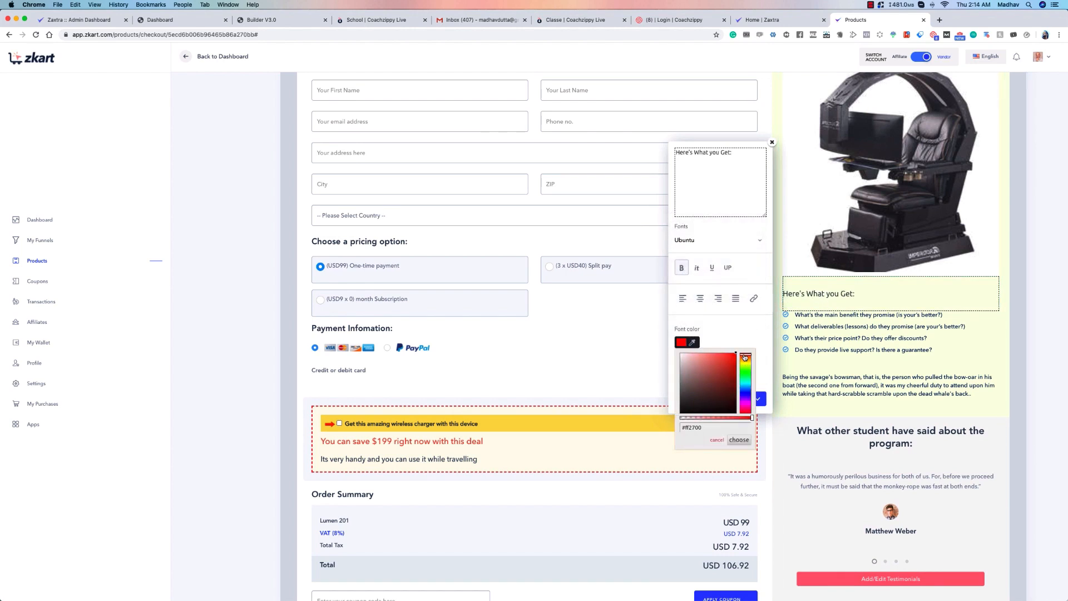
{"action": "left_click", "coordinate": [754, 329]}
{"action": "left_click", "coordinate": [683, 345]}
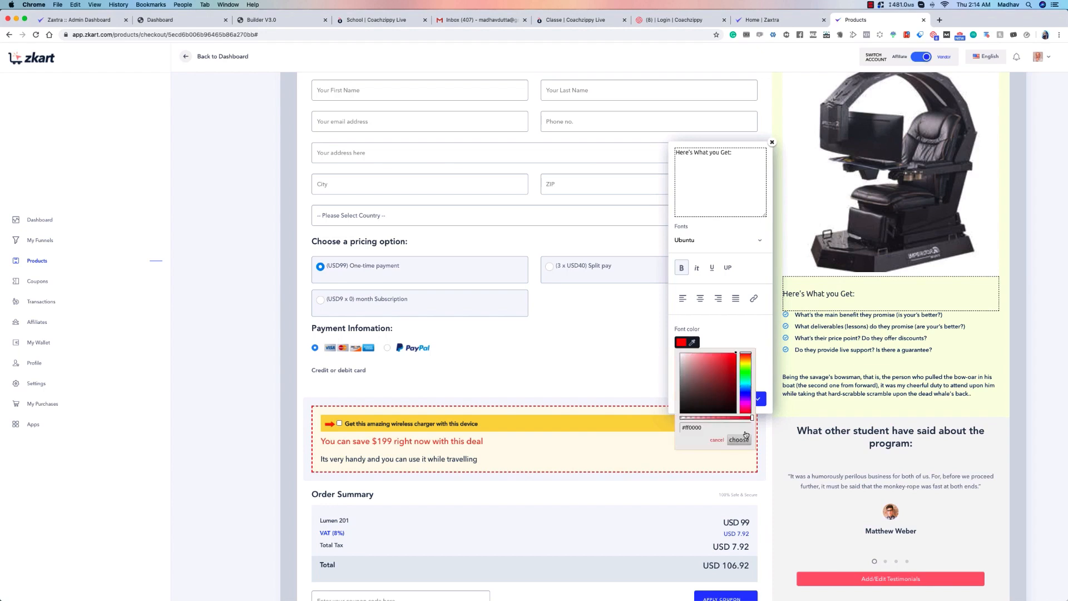
{"action": "left_click", "coordinate": [739, 316]}
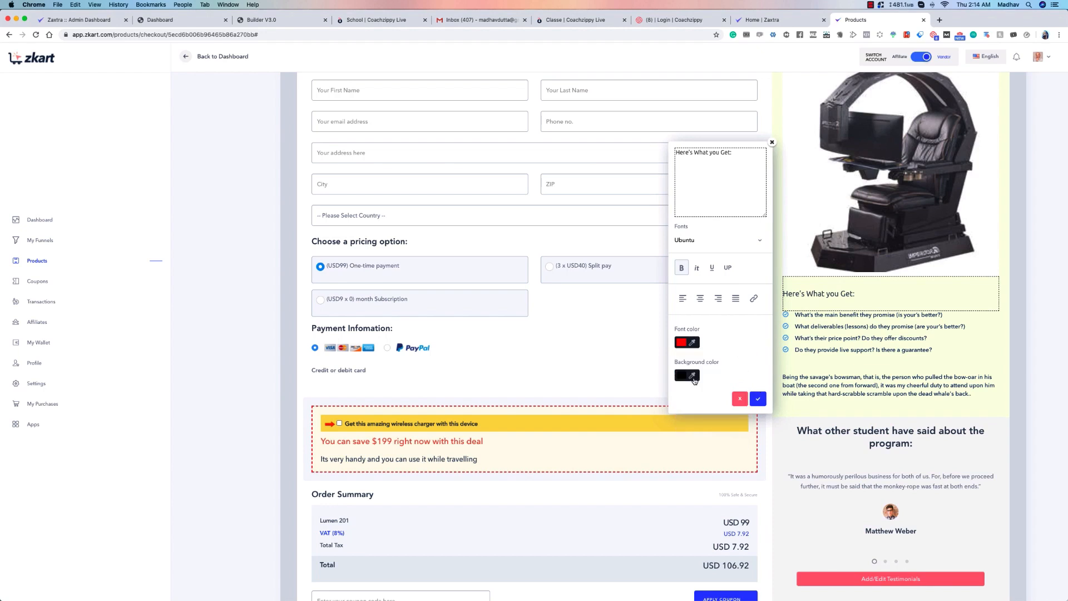
{"action": "left_click", "coordinate": [692, 377]}
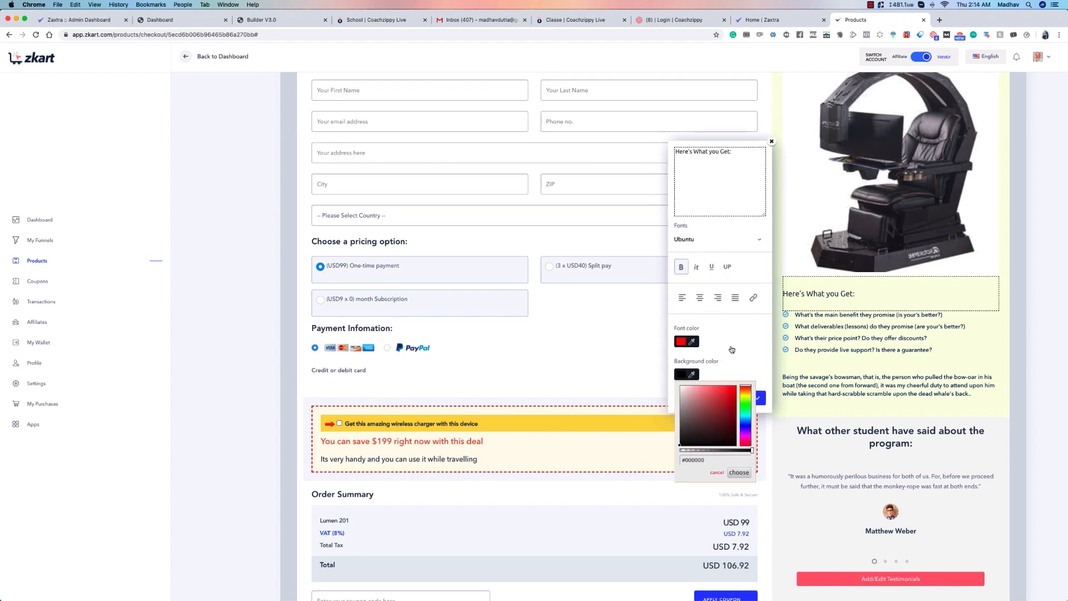
{"action": "left_click", "coordinate": [692, 373]}
{"action": "left_click", "coordinate": [759, 397]}
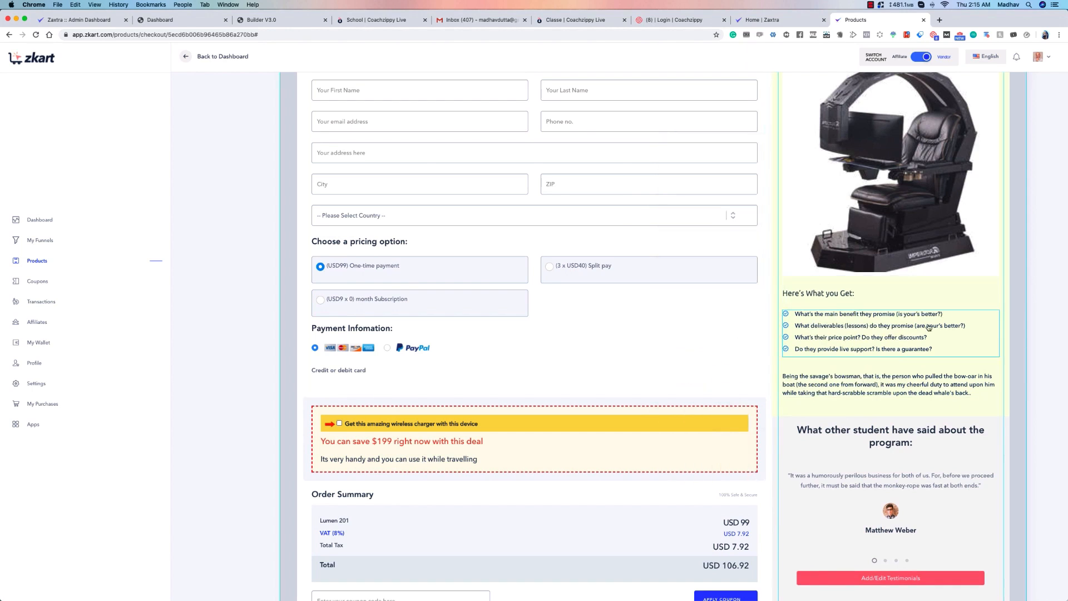
Make the word "benefit" bold in the first bullet under "Here's What you Get:" and apply the edit.
{"action": "left_click", "coordinate": [845, 338]}
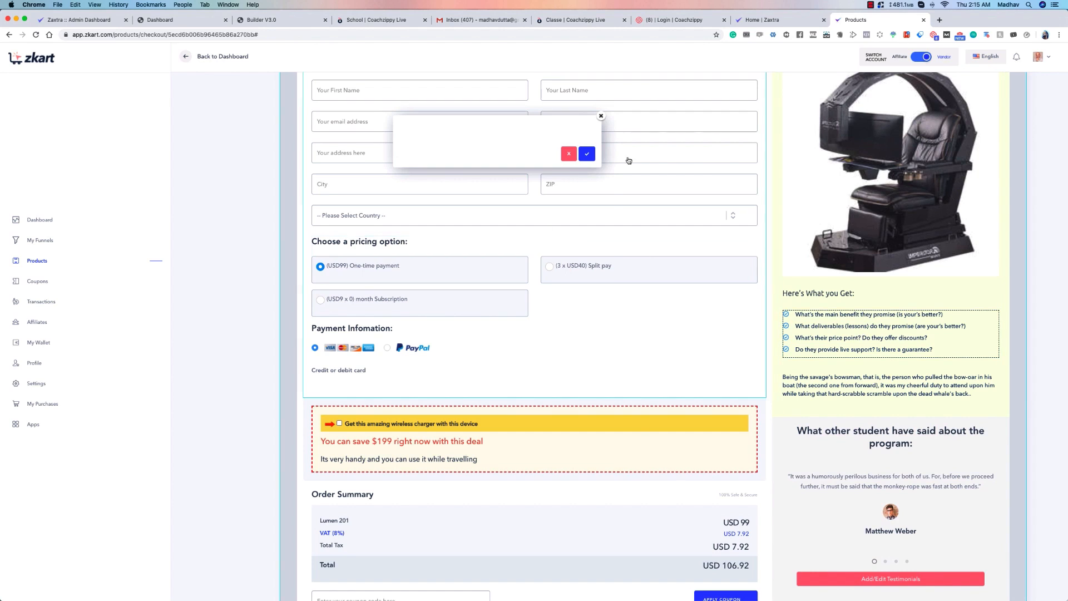
{"action": "left_click", "coordinate": [538, 203]}
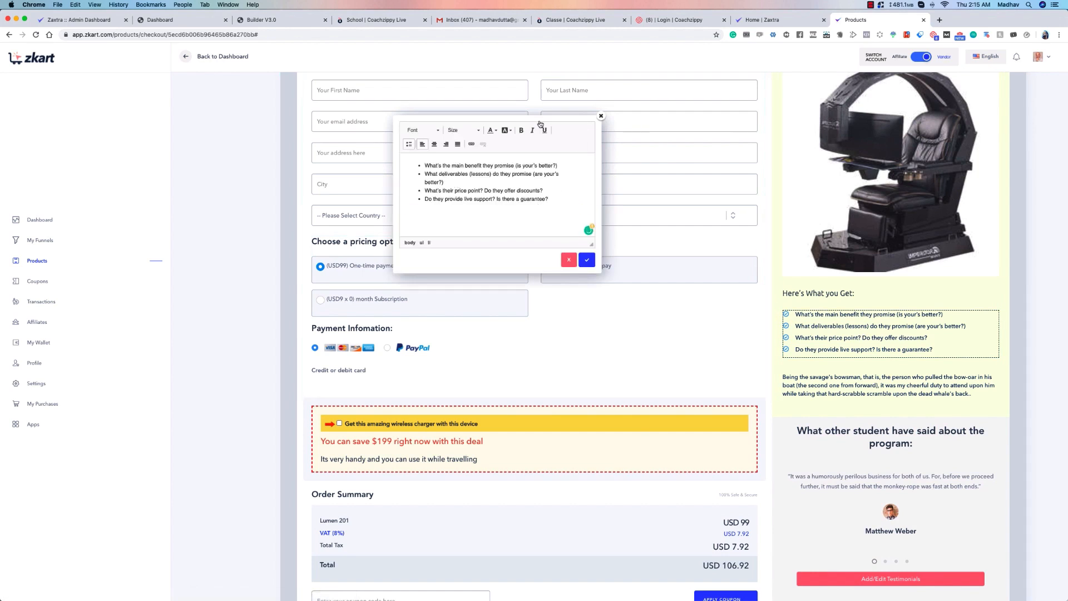
{"action": "left_click_drag", "start_coordinate": [541, 124], "coordinate": [691, 214]}
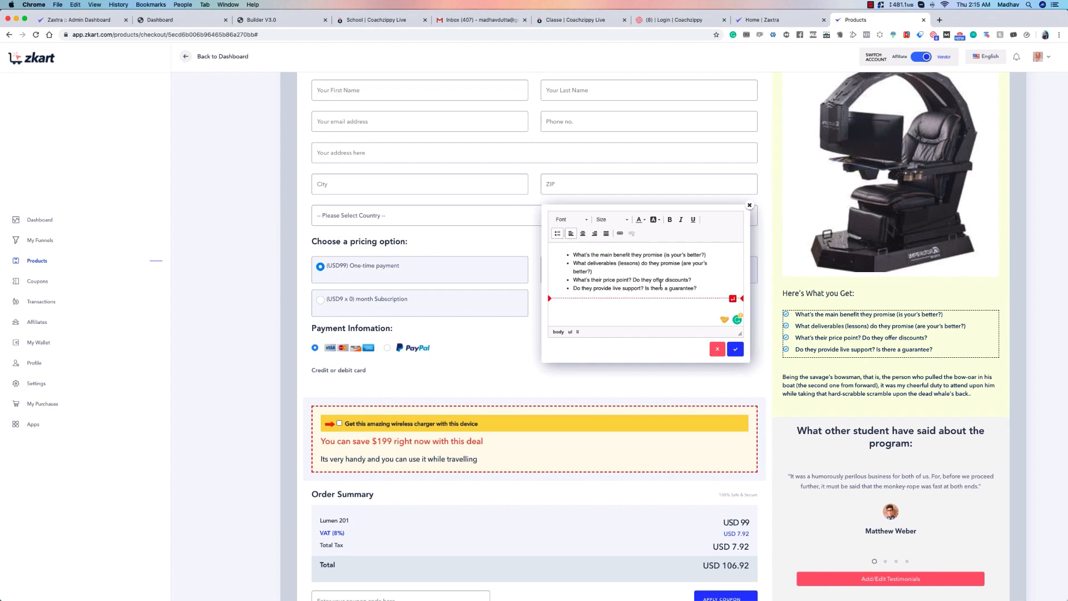
{"action": "double_click", "coordinate": [616, 255]}
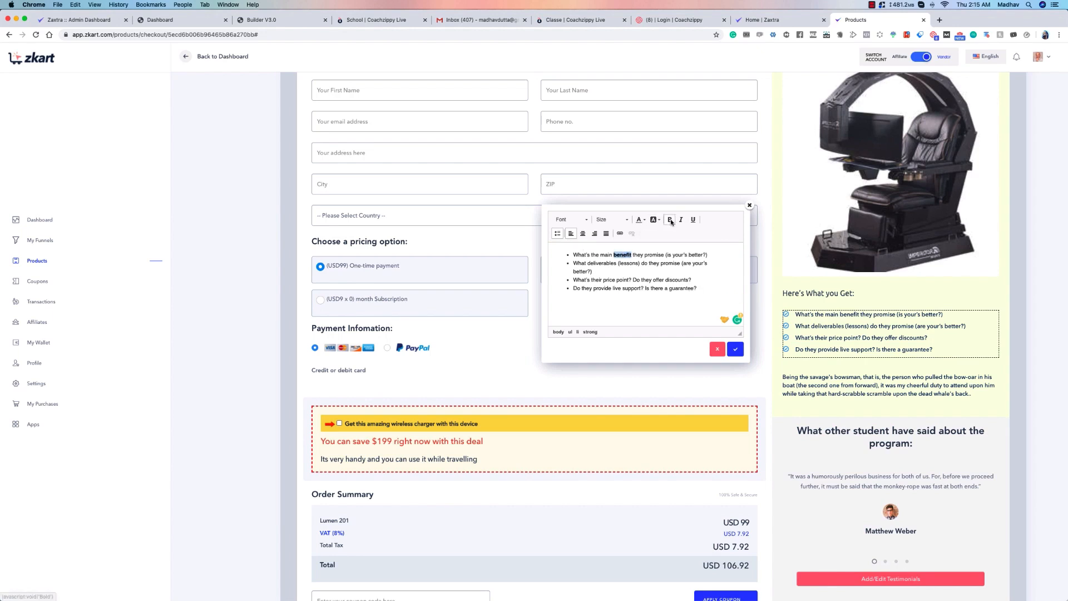
{"action": "left_click", "coordinate": [670, 220]}
{"action": "left_click", "coordinate": [735, 351]}
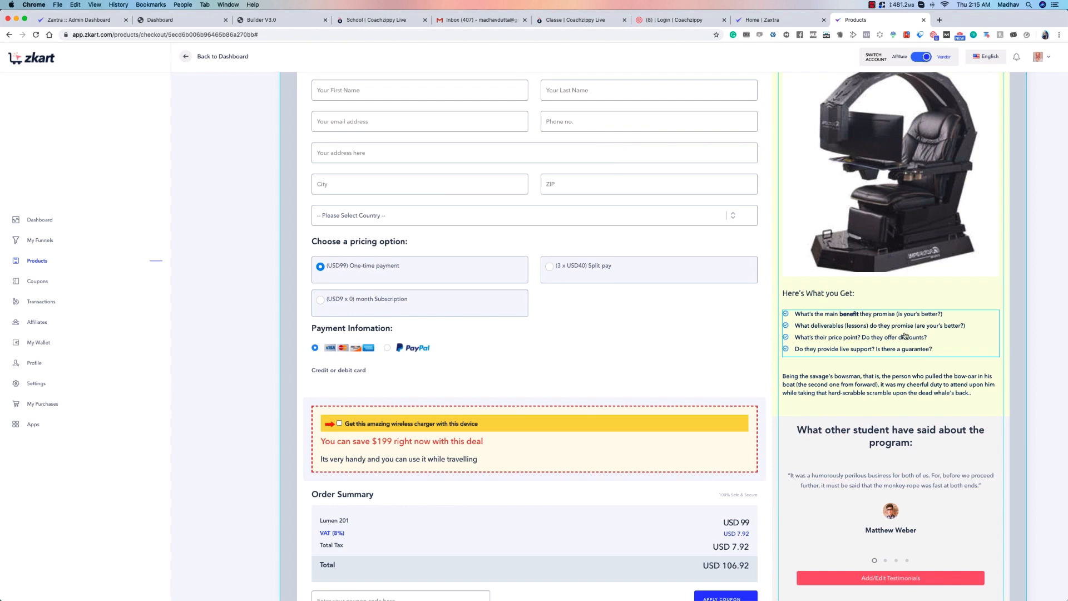
Reopen the benefits bullet list for editing, view its font and size options, and close it without changes.
{"action": "left_click", "coordinate": [905, 336]}
{"action": "left_click_drag", "start_coordinate": [563, 120], "coordinate": [715, 243]}
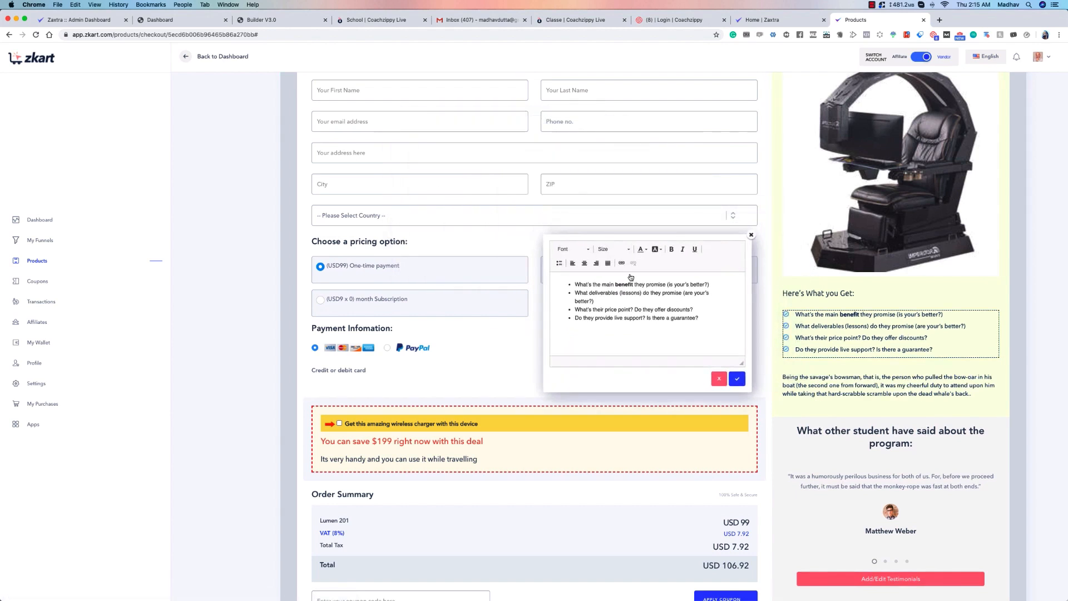
{"action": "left_click", "coordinate": [577, 252]}
{"action": "left_click", "coordinate": [607, 253]}
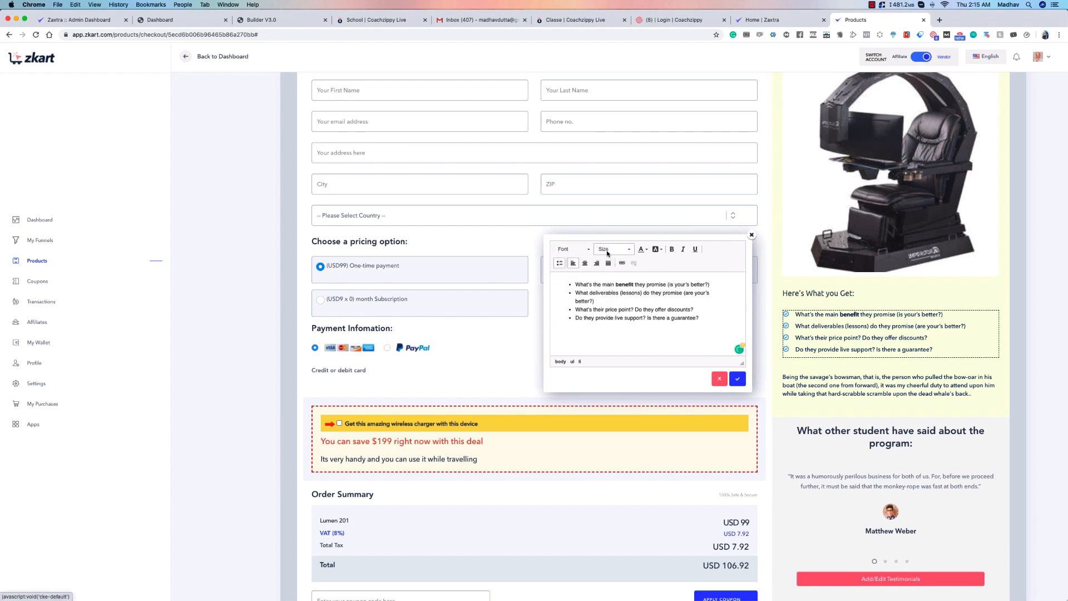
{"action": "left_click", "coordinate": [728, 248]}
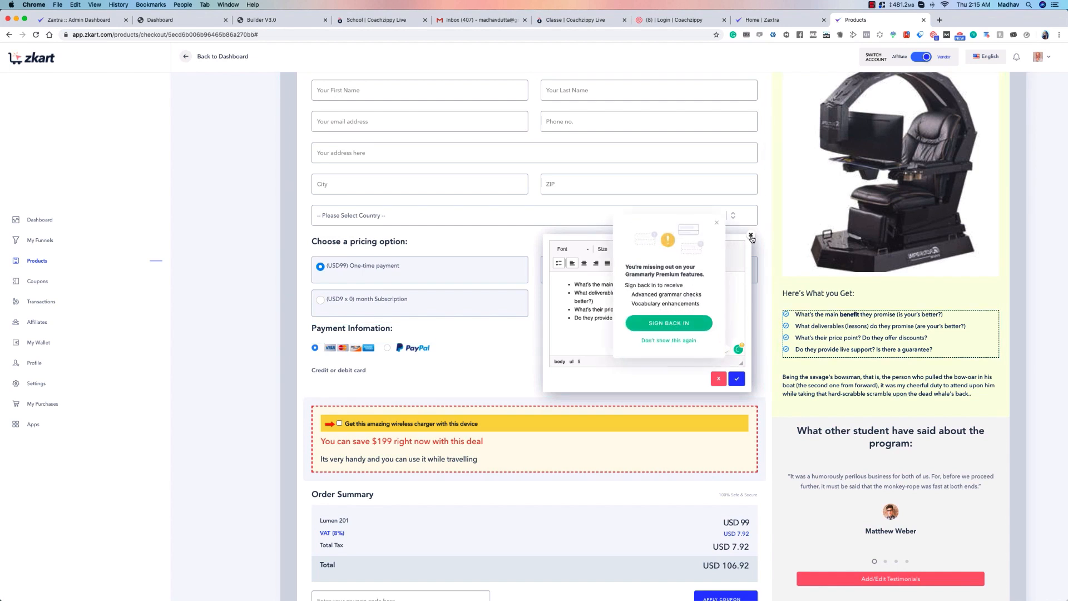
{"action": "left_click", "coordinate": [717, 223]}
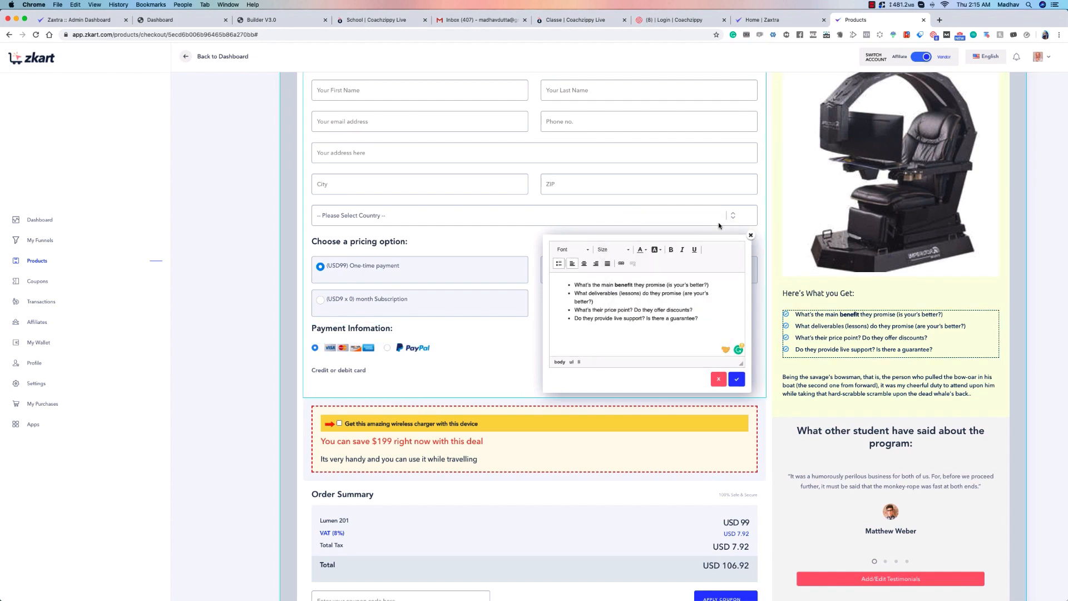
{"action": "left_click", "coordinate": [751, 237]}
Open the testimonials of the checkout page for editing and collapse the details of Testimonial 1.
{"action": "scroll", "coordinate": [942, 328], "scroll_direction": "down", "scroll_amount": 4}
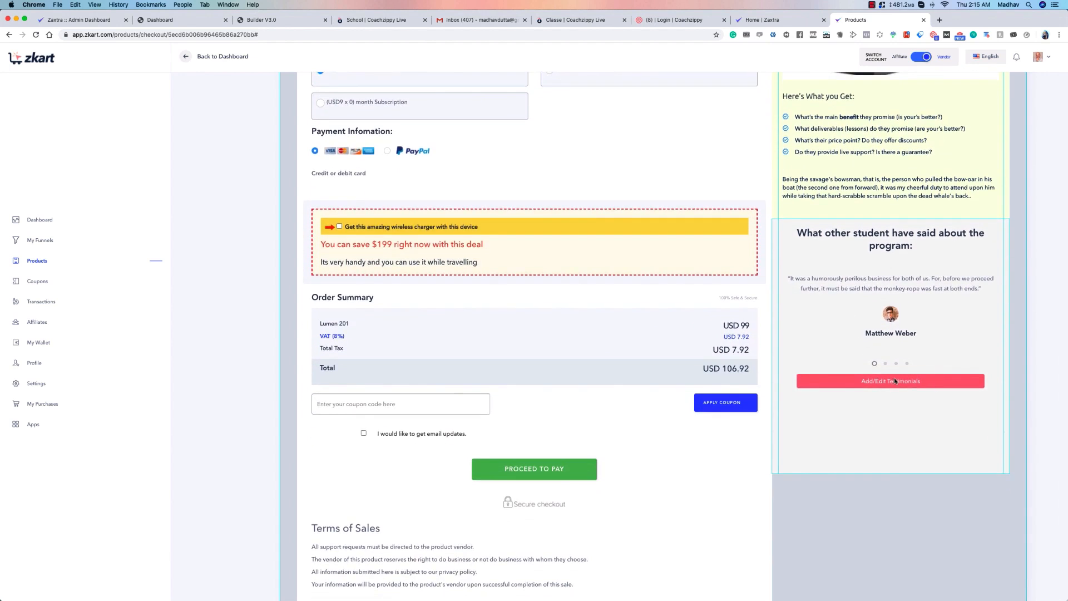
{"action": "left_click", "coordinate": [894, 380]}
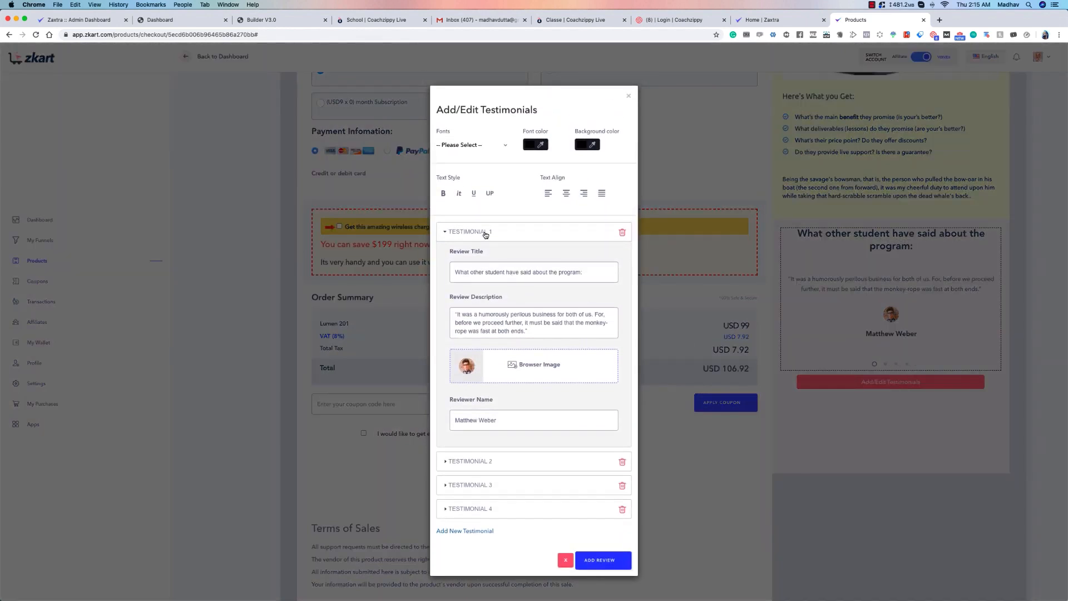
{"action": "left_click", "coordinate": [446, 232]}
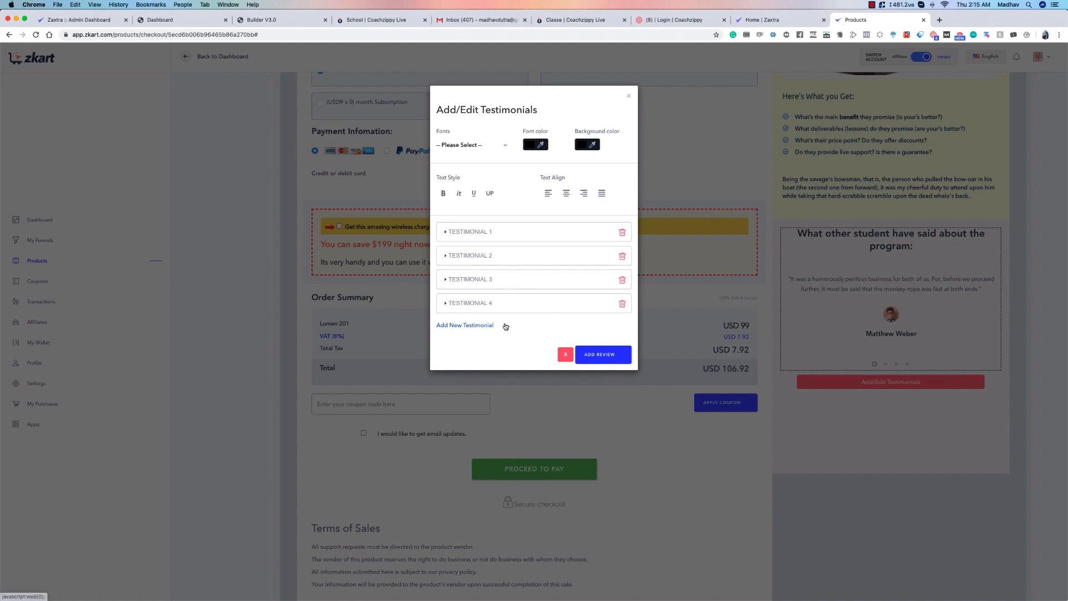
Add a fifth testimonial to the list and remove it again.
{"action": "left_click", "coordinate": [456, 326]}
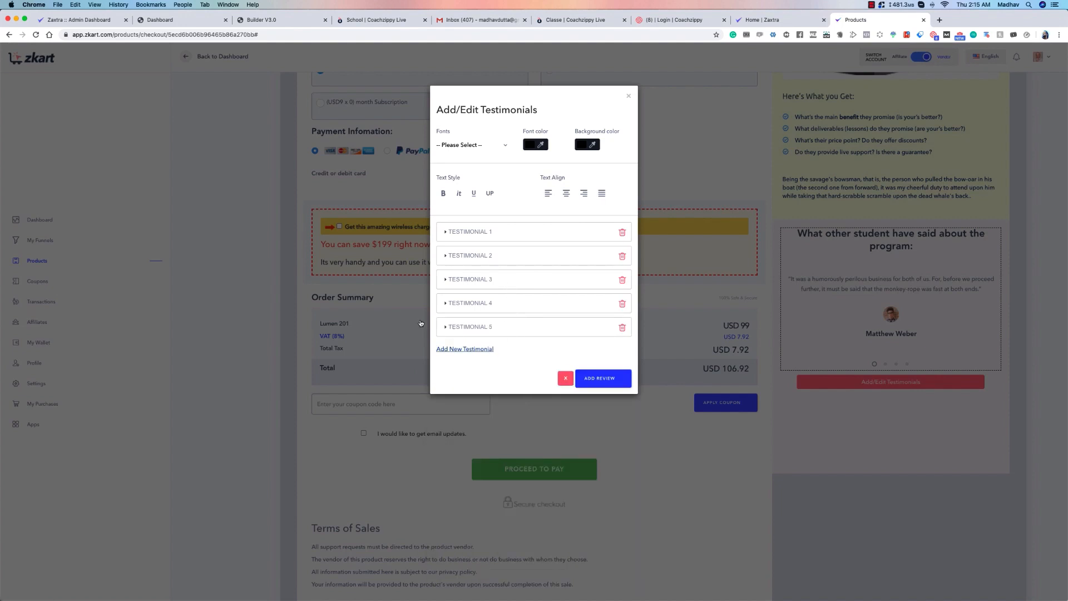
{"action": "left_click", "coordinate": [622, 325]}
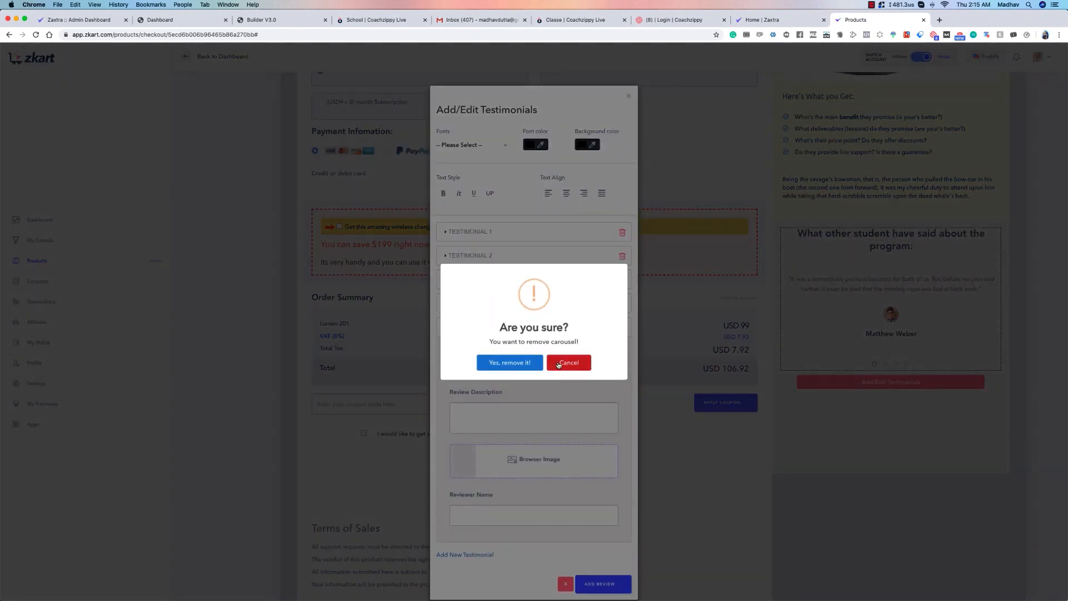
{"action": "left_click", "coordinate": [511, 363]}
{"action": "left_click", "coordinate": [543, 364]}
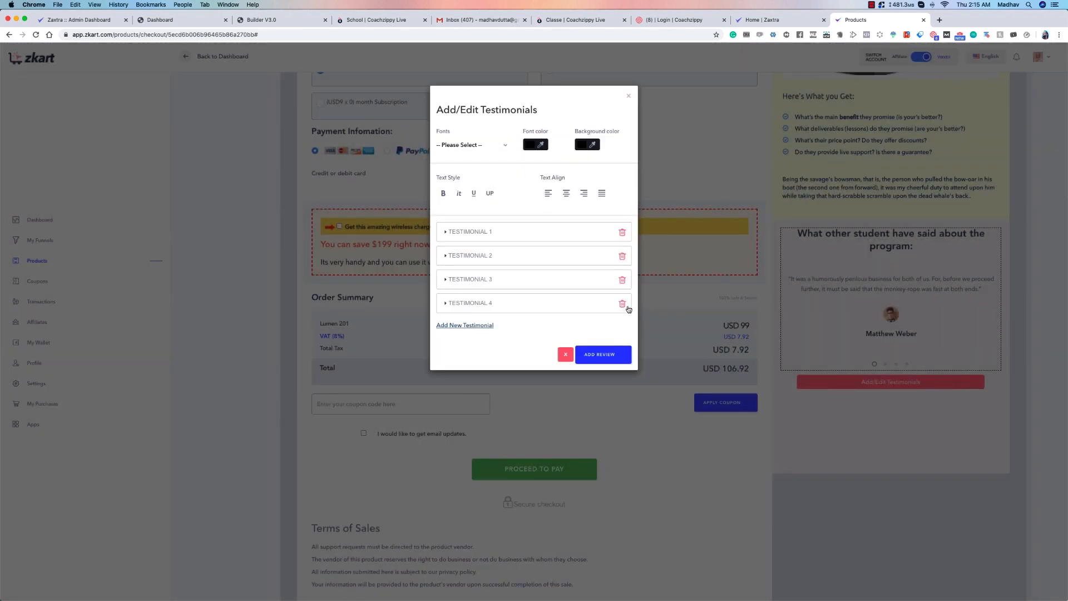
Remove Testimonial 4 from the testimonial list and close the testimonial editor without applying the review changes.
{"action": "left_click", "coordinate": [623, 305]}
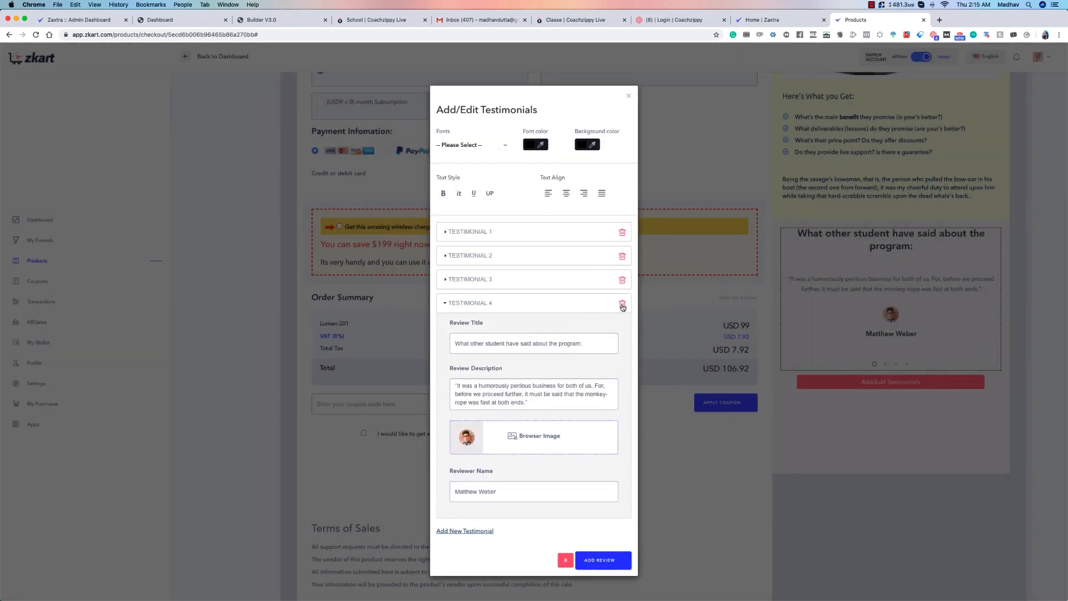
{"action": "left_click", "coordinate": [622, 304]}
{"action": "left_click", "coordinate": [509, 362]}
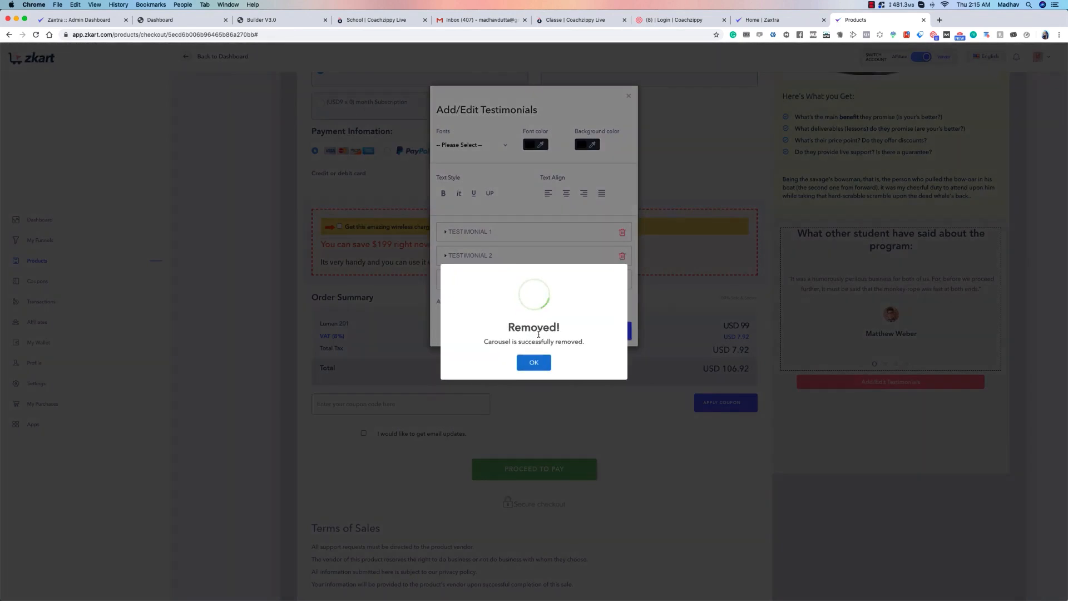
{"action": "left_click", "coordinate": [536, 362]}
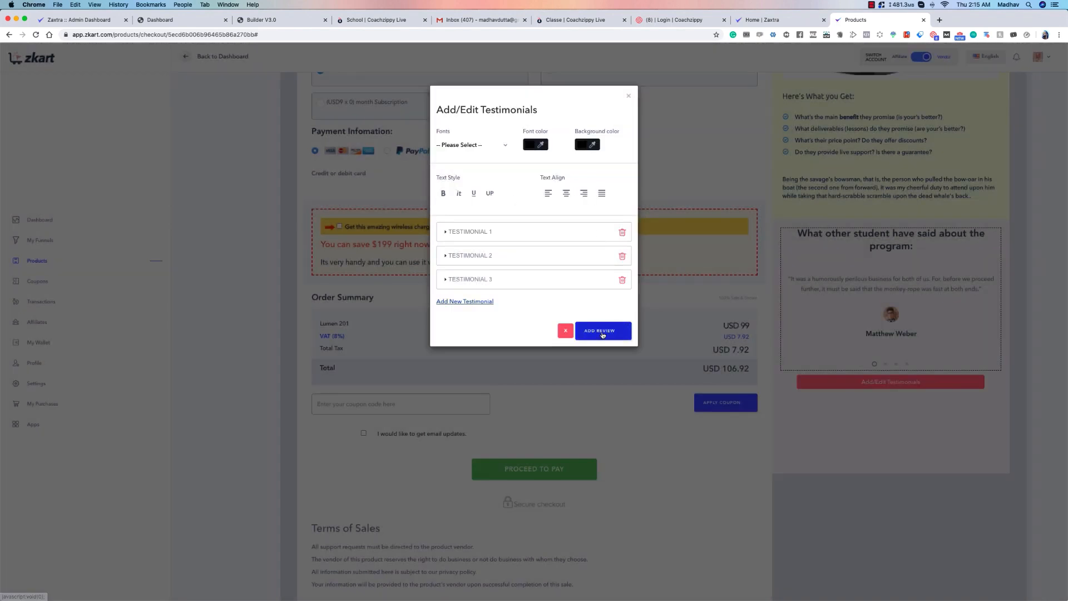
{"action": "left_click", "coordinate": [629, 98]}
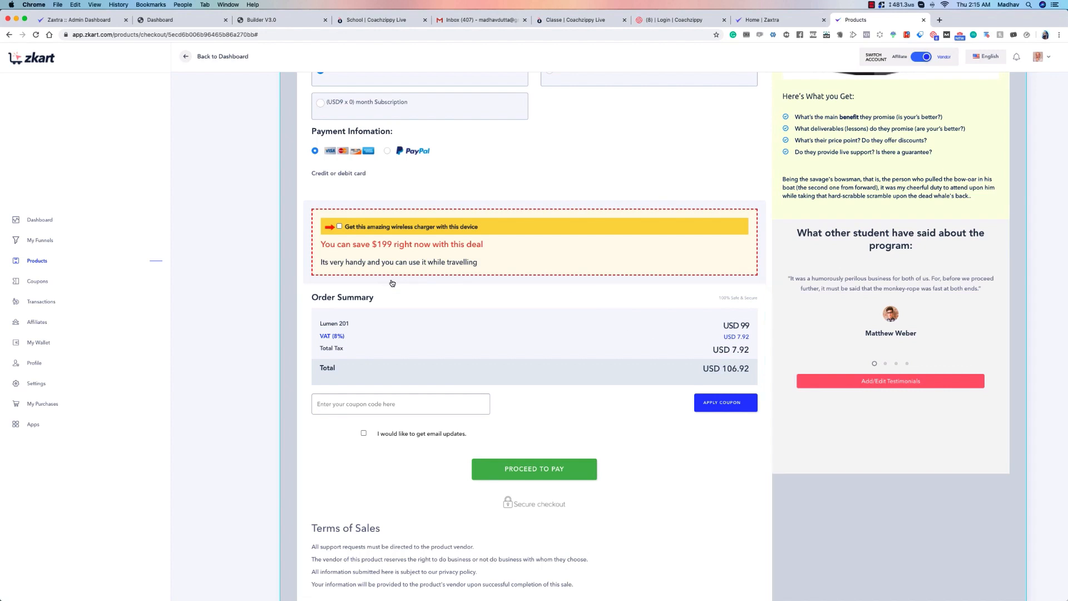
Change the placeholder text of the first name field under Contact Information to "Enter your Last Name" and apply it.
{"action": "scroll", "coordinate": [370, 210], "scroll_direction": "up", "scroll_amount": 12}
{"action": "scroll", "coordinate": [373, 217], "scroll_direction": "down", "scroll_amount": 8}
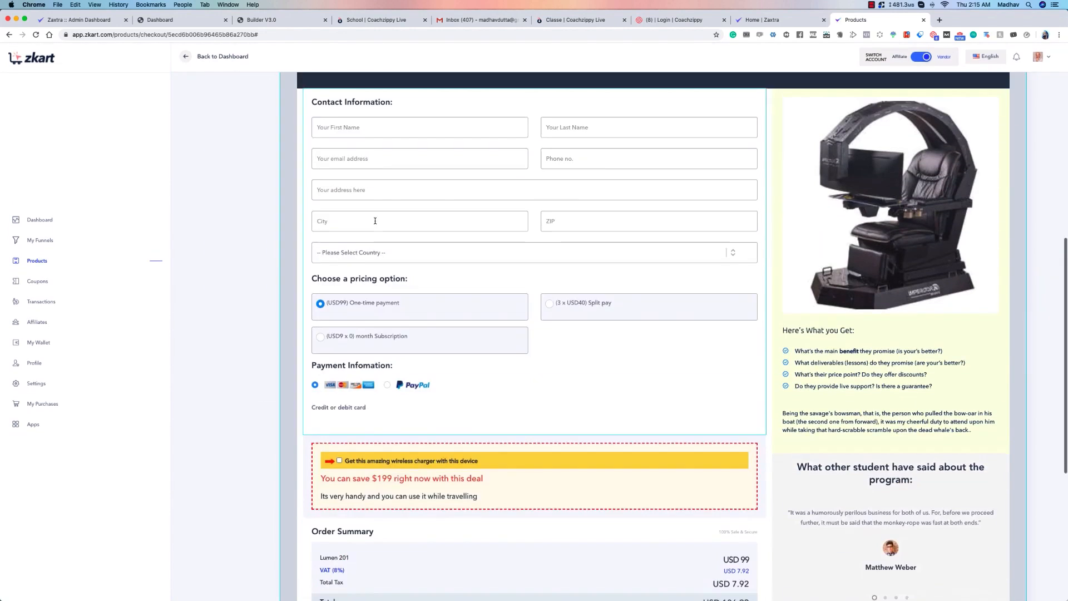
{"action": "scroll", "coordinate": [375, 221], "scroll_direction": "up", "scroll_amount": 1}
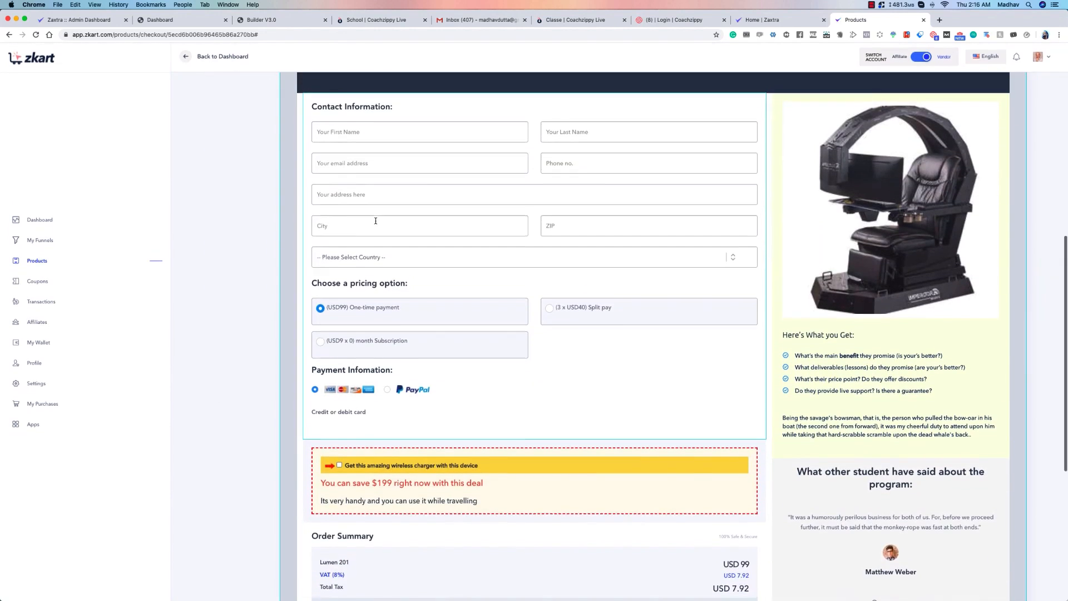
{"action": "left_click", "coordinate": [361, 132]}
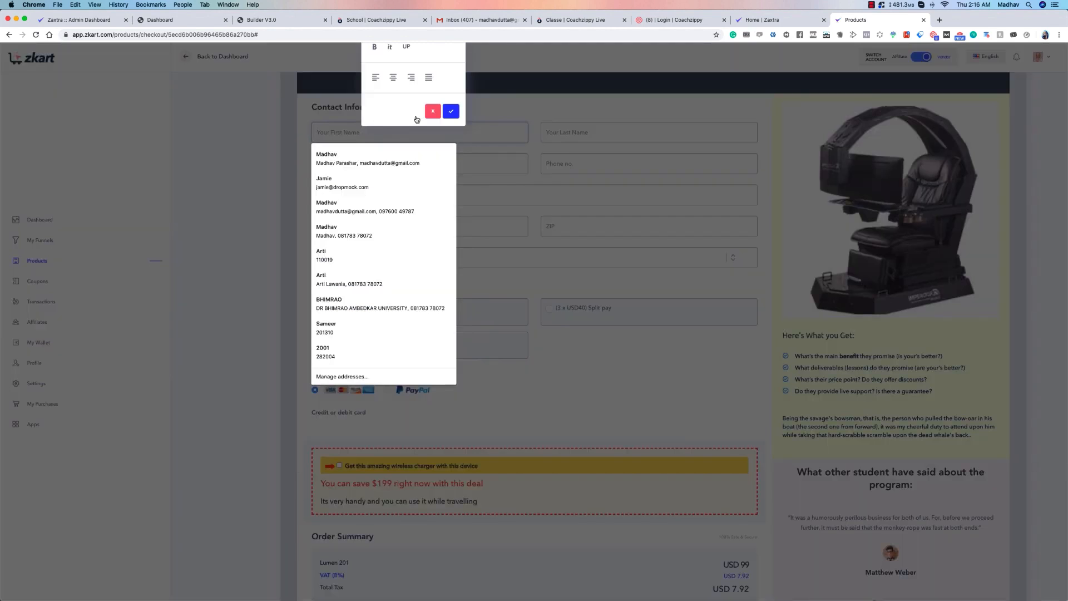
{"action": "scroll", "coordinate": [417, 110], "scroll_direction": "up", "scroll_amount": 1}
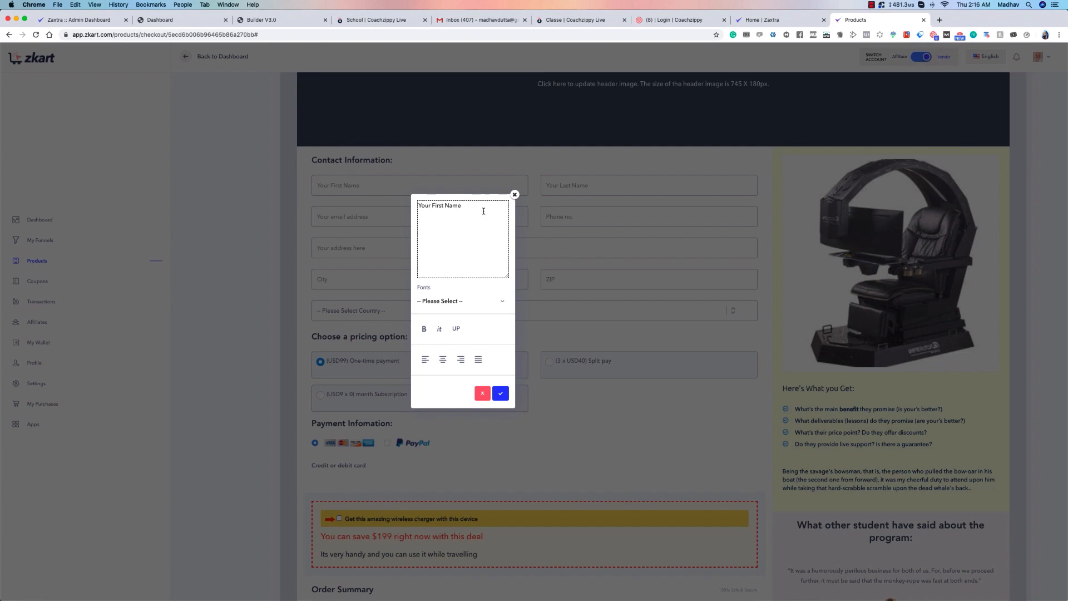
{"action": "left_click_drag", "start_coordinate": [484, 211], "coordinate": [411, 209]}
{"action": "type", "text": "Enter y"}
{"action": "left_click", "coordinate": [501, 393]}
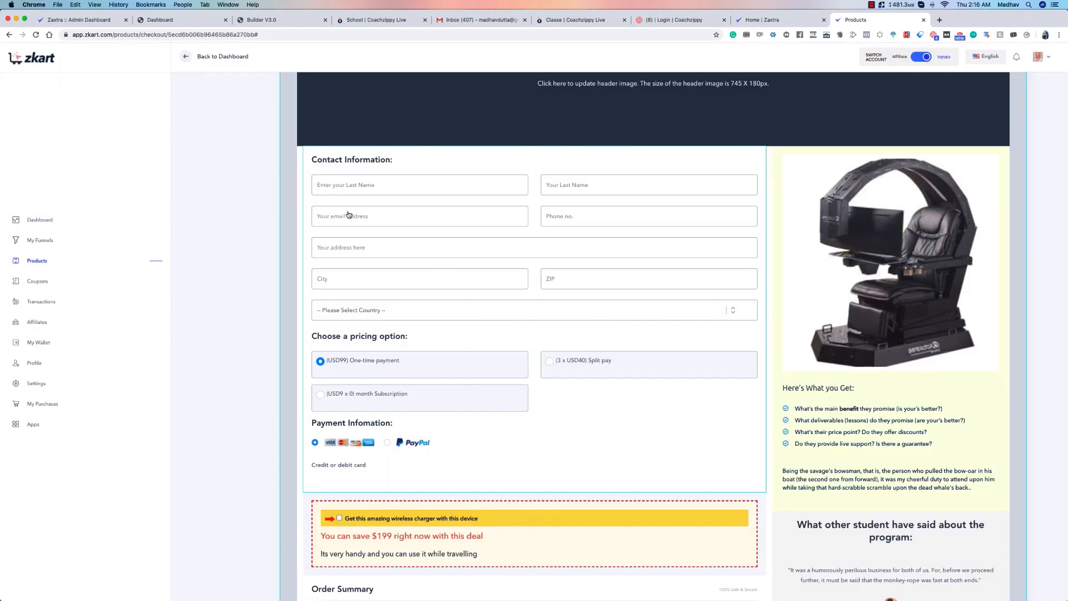
Reopen the placeholder text of the first contact field for editing, select it, and close the editor without changes.
{"action": "left_click", "coordinate": [370, 180]}
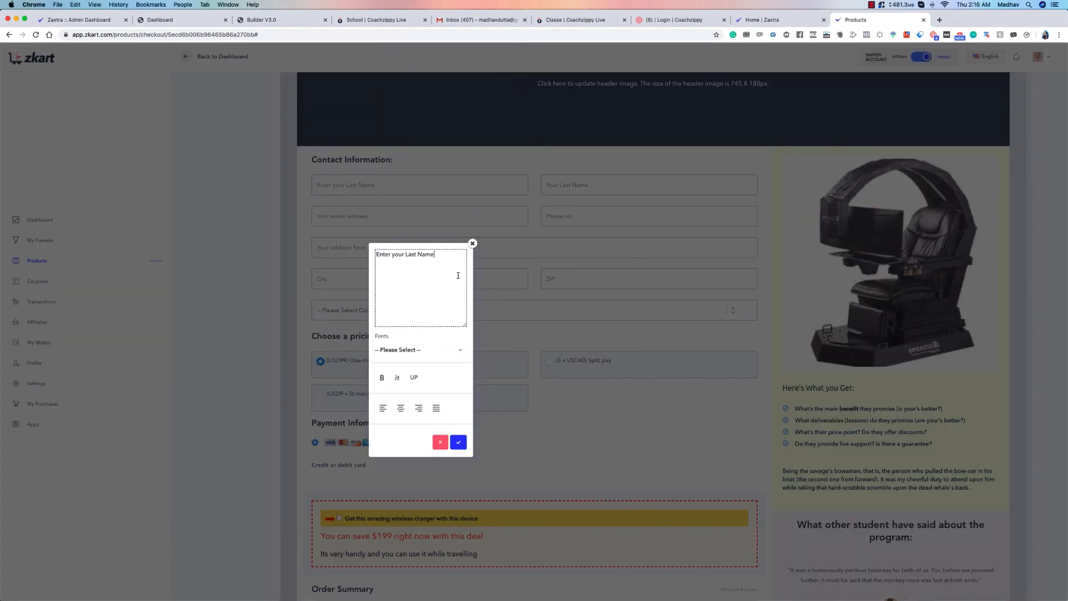
{"action": "left_click_drag", "start_coordinate": [458, 276], "coordinate": [377, 251]}
{"action": "left_click", "coordinate": [472, 244]}
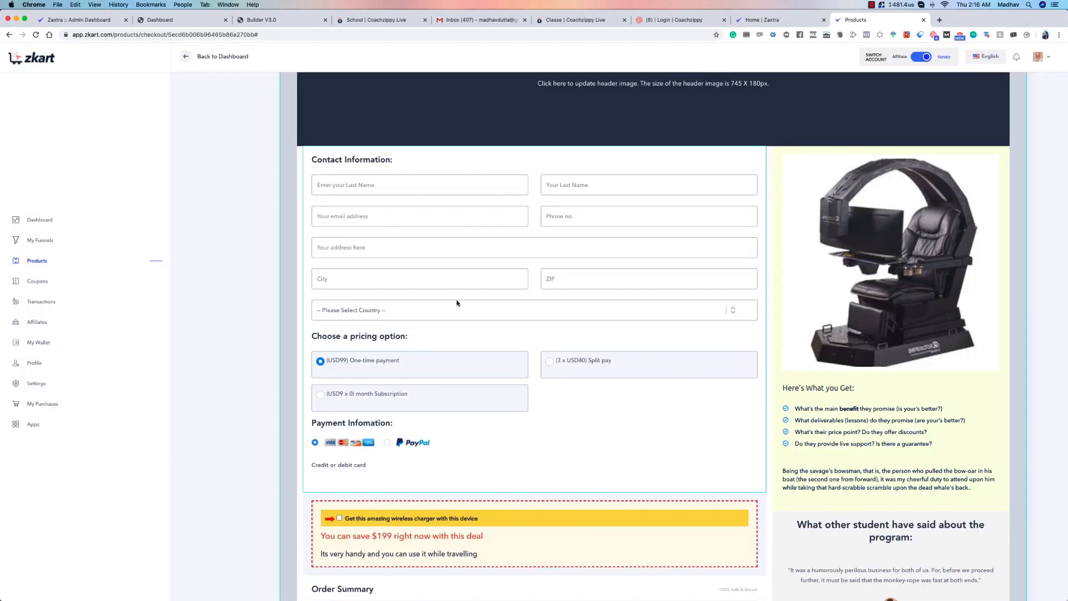
Open the "Choose a pricing option:" heading for editing, view its text formatting options, and close it without changes.
{"action": "scroll", "coordinate": [457, 303], "scroll_direction": "down", "scroll_amount": 5}
{"action": "left_click", "coordinate": [369, 185]}
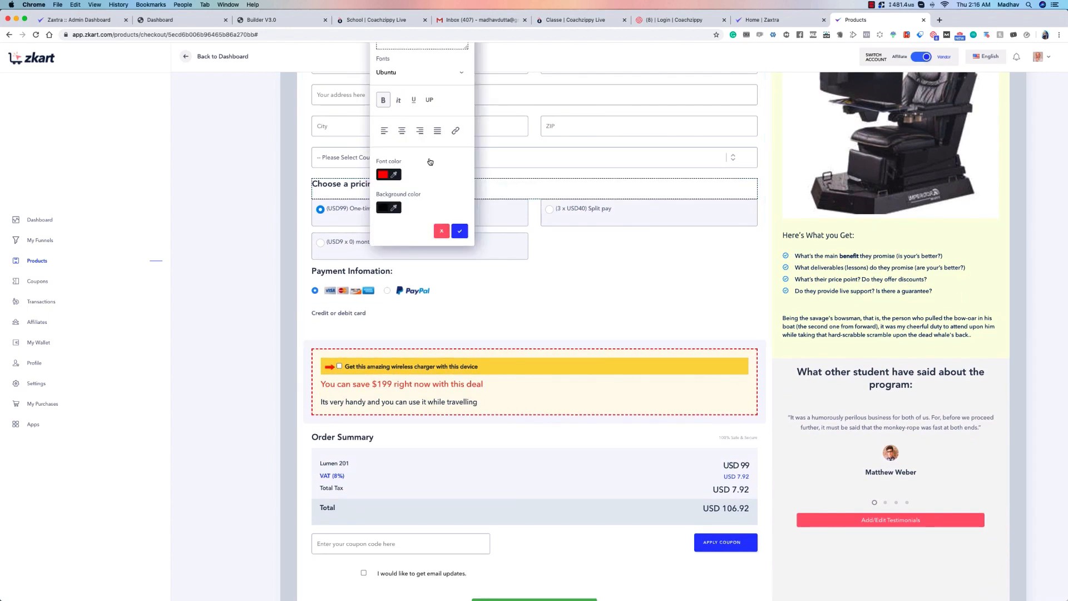
{"action": "left_click_drag", "start_coordinate": [459, 159], "coordinate": [512, 358]}
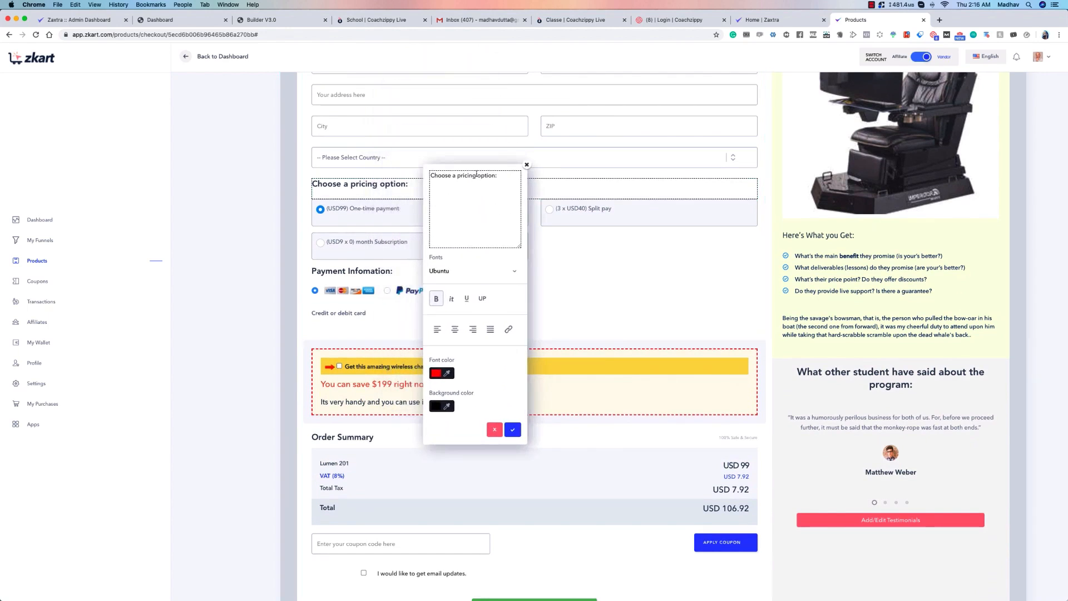
{"action": "left_click", "coordinate": [526, 165]}
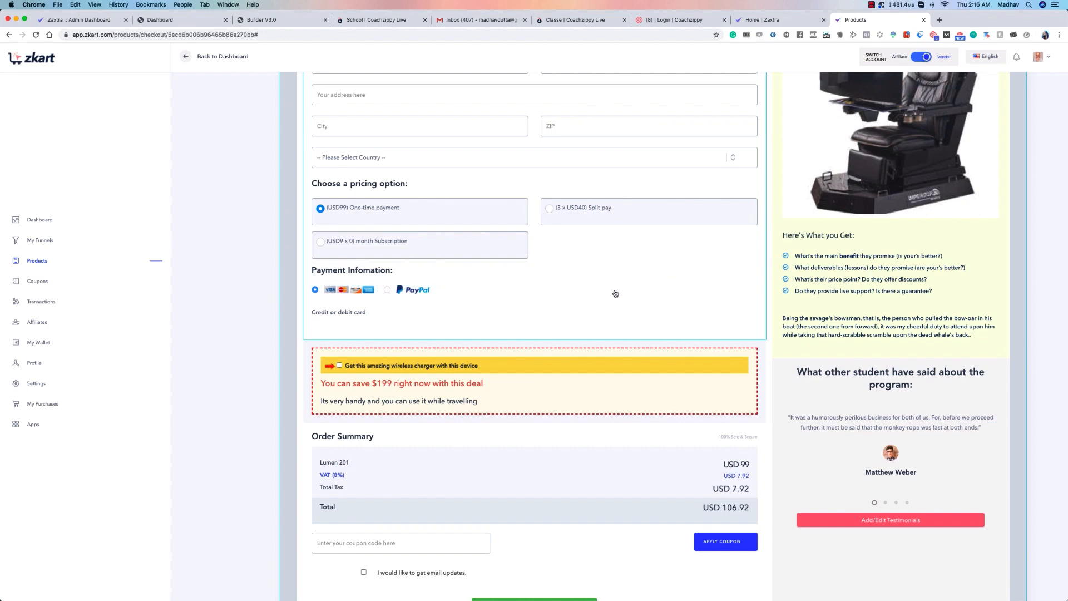
Open the Terms of Sales list at the end of the checkout page for editing and close it without changes.
{"action": "scroll", "coordinate": [385, 328], "scroll_direction": "down", "scroll_amount": 2}
{"action": "scroll", "coordinate": [384, 328], "scroll_direction": "down", "scroll_amount": 3}
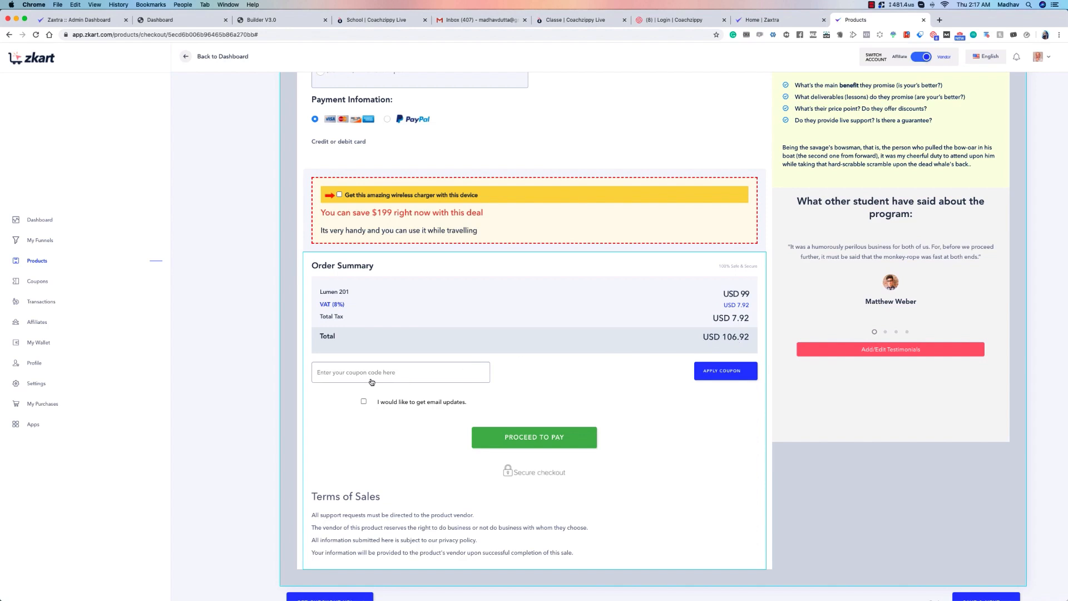
{"action": "scroll", "coordinate": [586, 393], "scroll_direction": "down", "scroll_amount": 1}
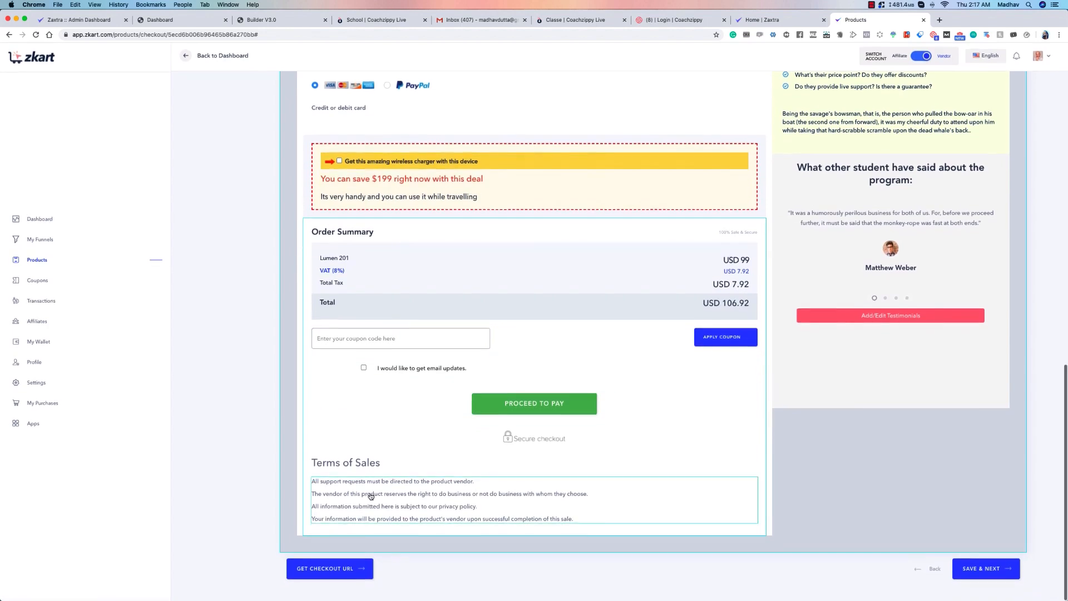
{"action": "left_click", "coordinate": [453, 486]}
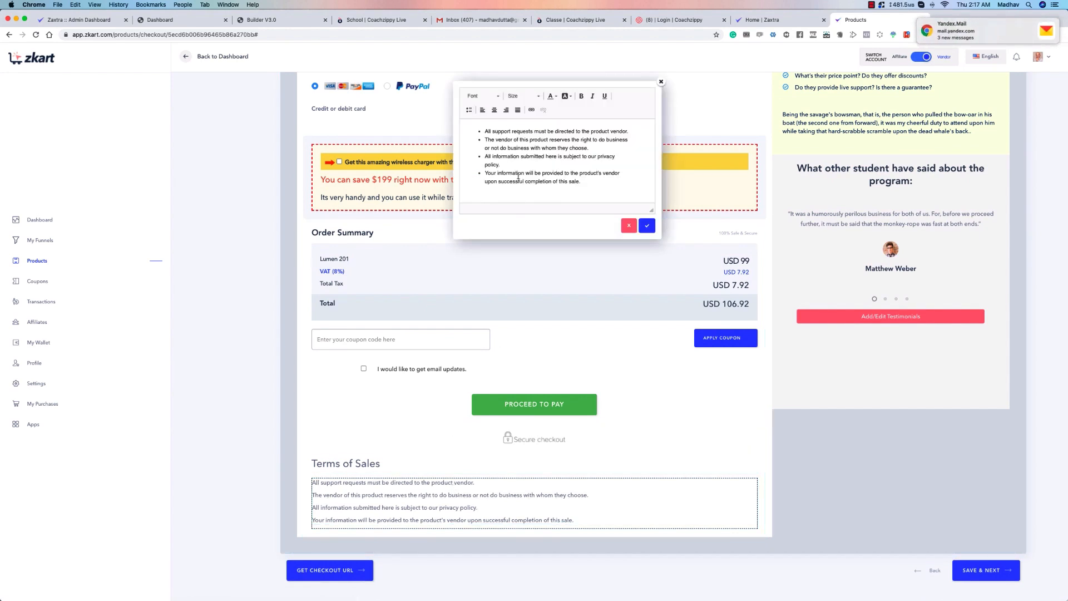
{"action": "left_click", "coordinate": [661, 82]}
Save the customized checkout template and continue to the success page.
{"action": "scroll", "coordinate": [1033, 413], "scroll_direction": "up", "scroll_amount": 10}
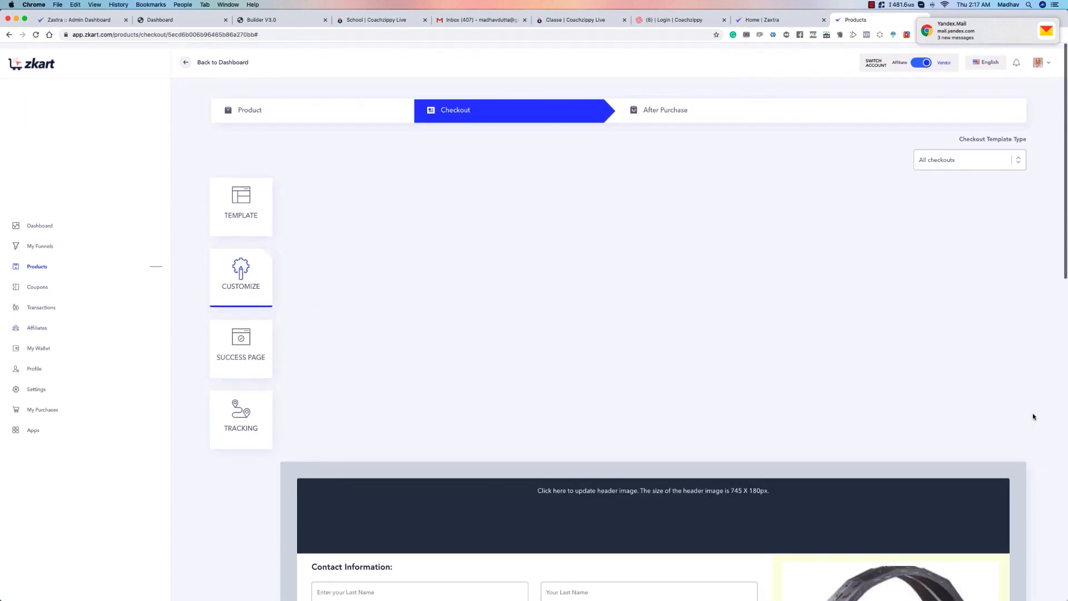
{"action": "scroll", "coordinate": [1032, 416], "scroll_direction": "down", "scroll_amount": 15}
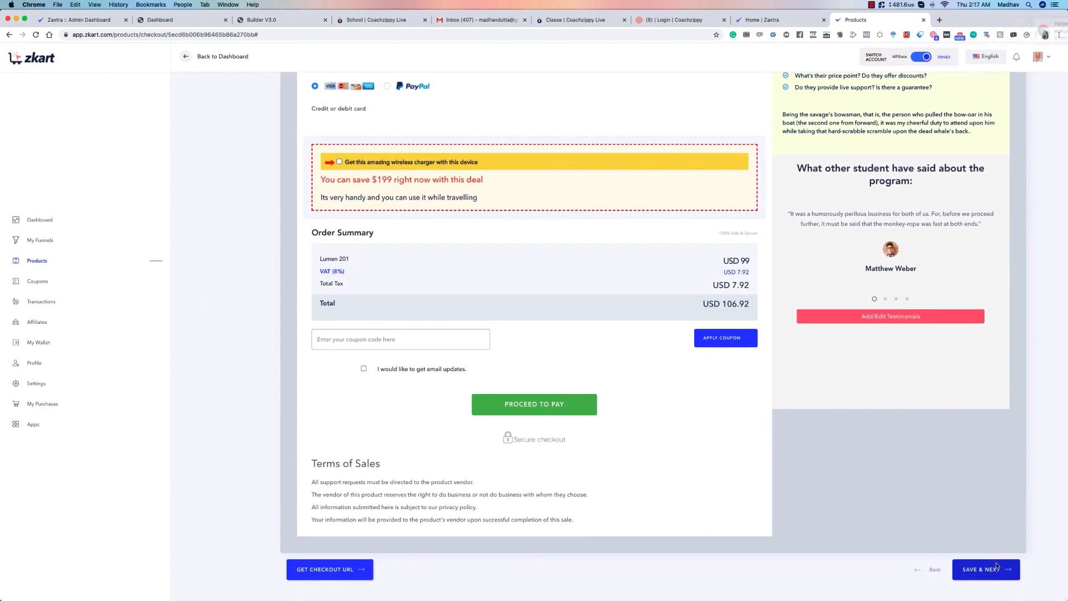
{"action": "left_click", "coordinate": [996, 566]}
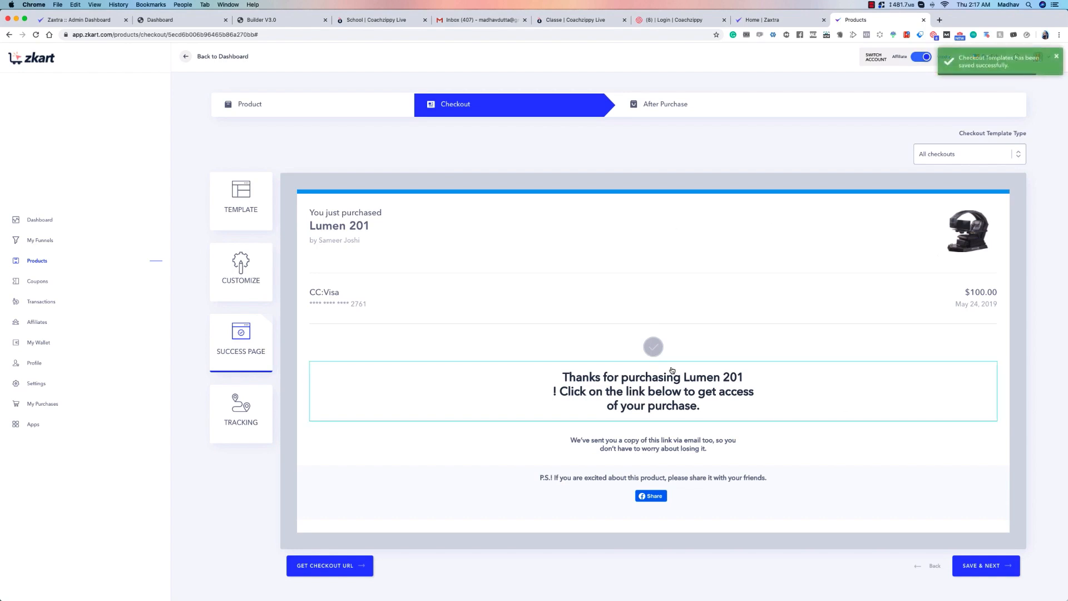
Replace the grey checkmark image above the success page's thank-you message with the blue checkmark and apply it.
{"action": "left_click", "coordinate": [654, 347]}
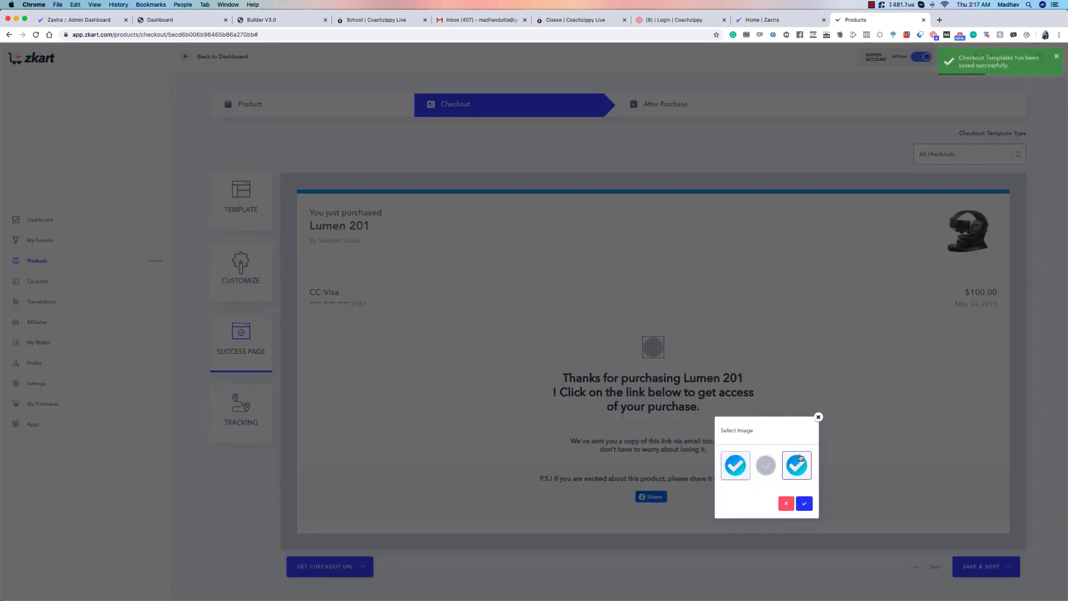
{"action": "left_click", "coordinate": [798, 466]}
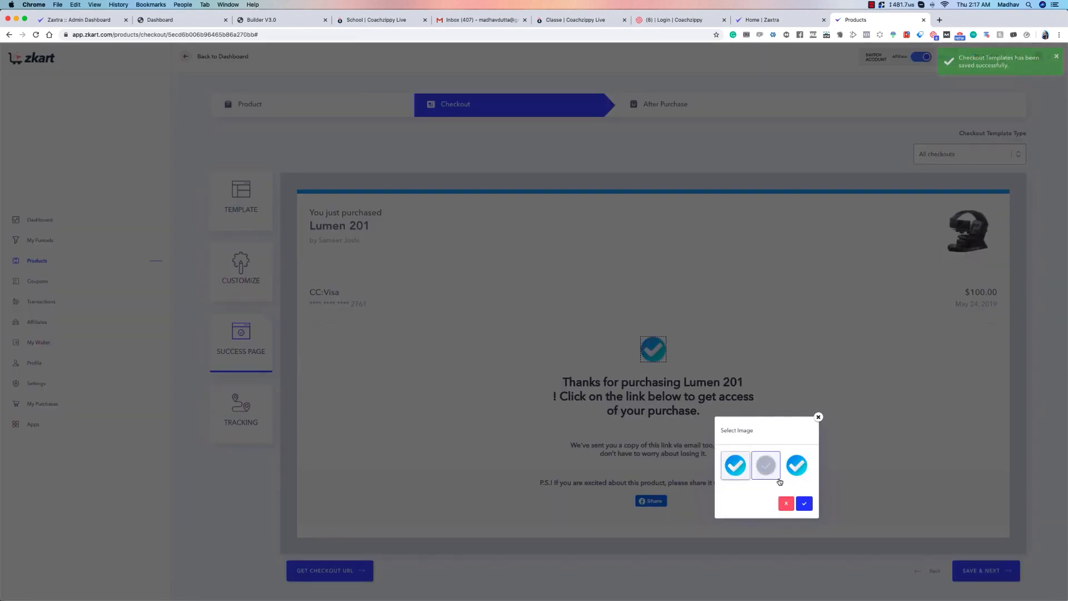
{"action": "left_click", "coordinate": [804, 504]}
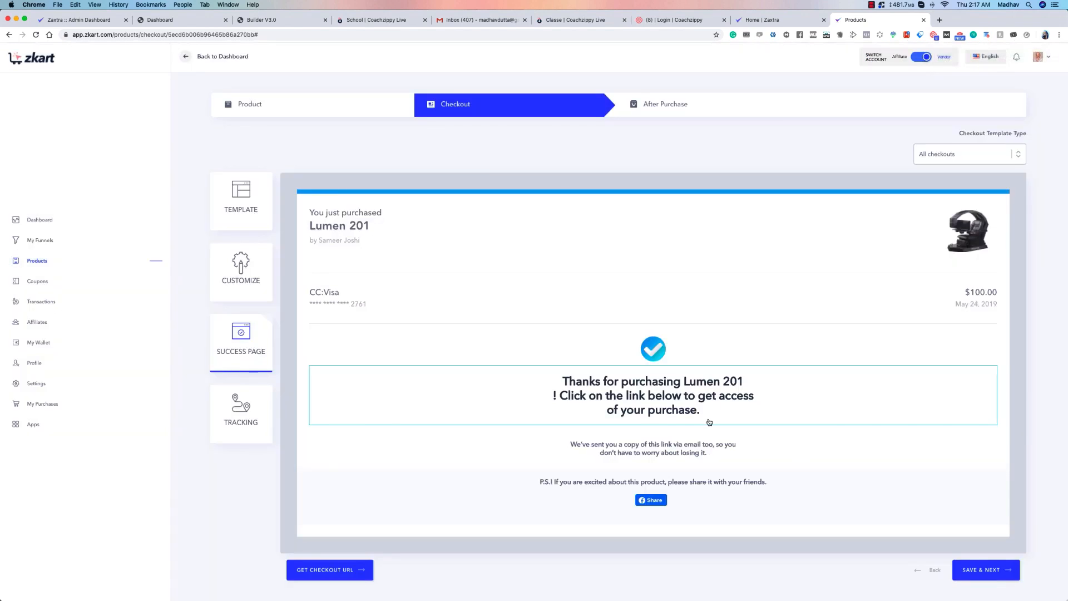
Set the success page's checkmark image back to the grey version, then save the success page and continue to tracking.
{"action": "left_click", "coordinate": [656, 352]}
{"action": "left_click", "coordinate": [770, 469]}
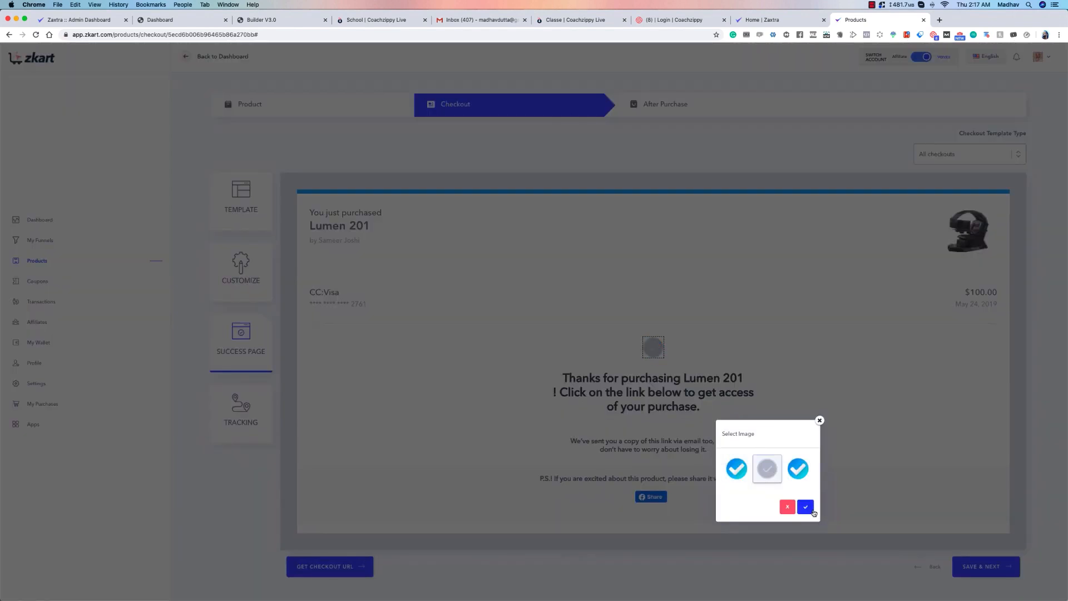
{"action": "left_click", "coordinate": [805, 506]}
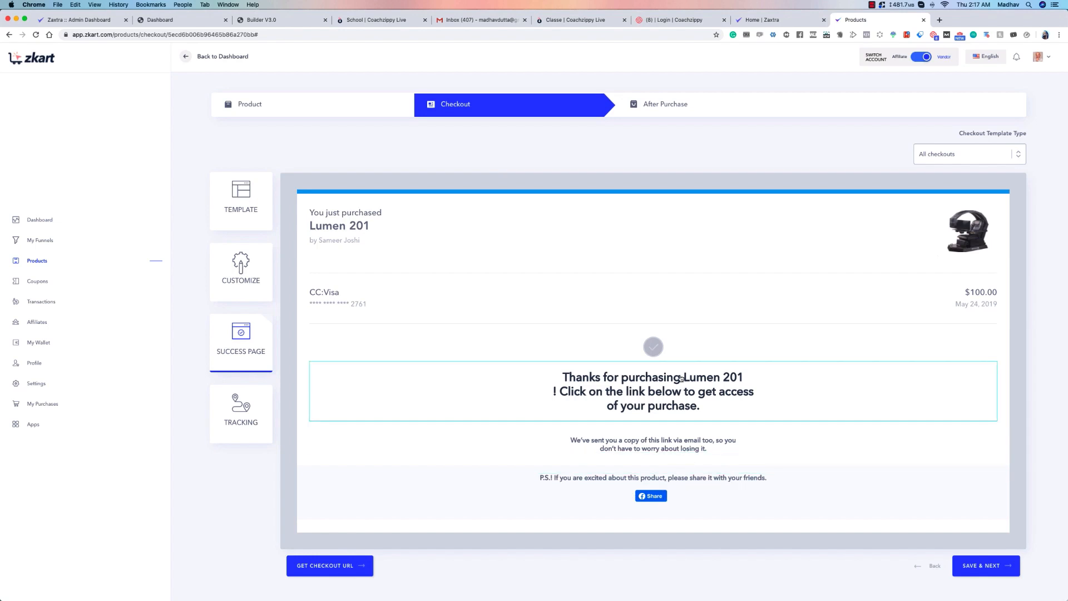
{"action": "left_click", "coordinate": [993, 566]}
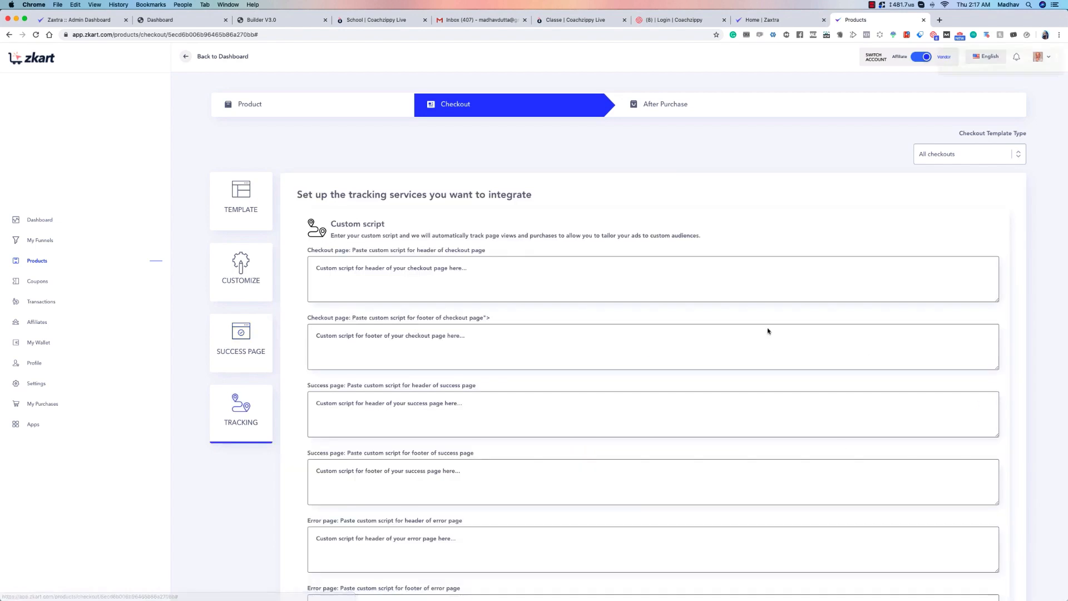
Go through the header and footer custom script fields for the checkout, success and error pages, leave them empty, and save the tracking setup.
{"action": "scroll", "coordinate": [370, 188], "scroll_direction": "down", "scroll_amount": 2}
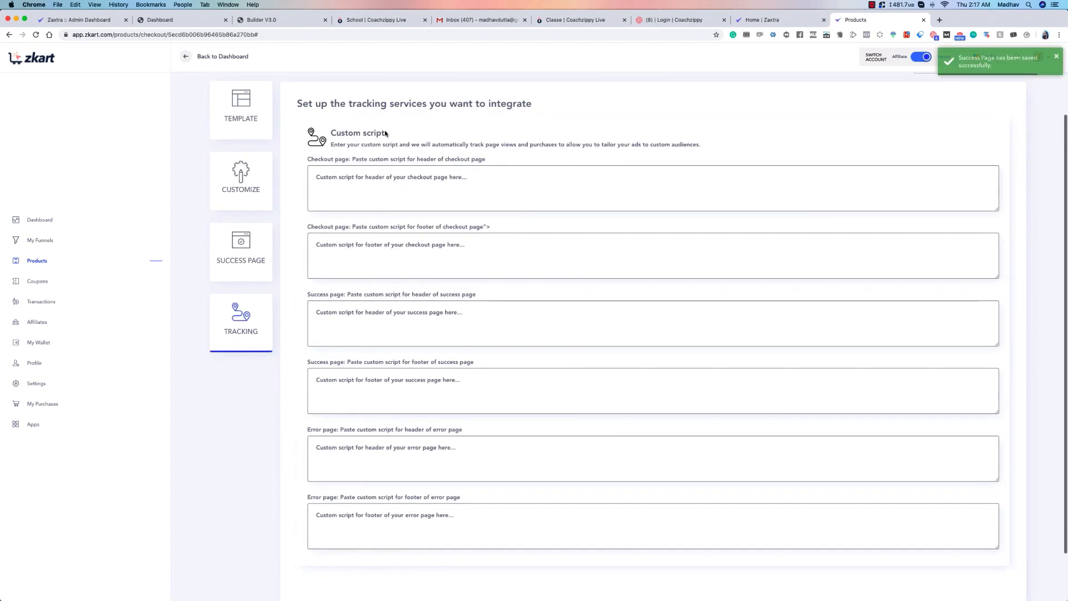
{"action": "left_click", "coordinate": [370, 182]}
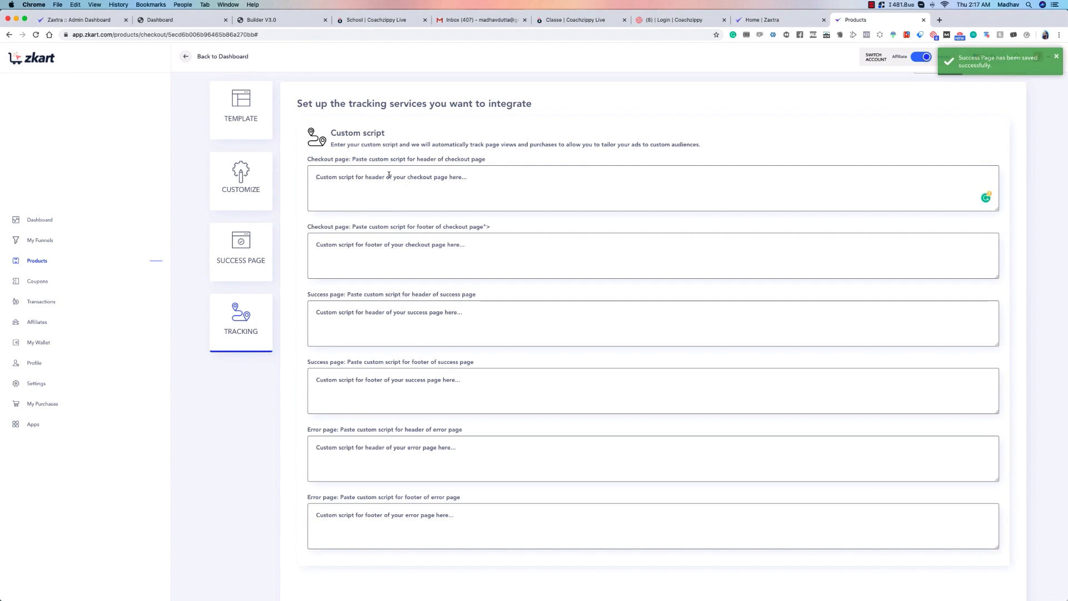
{"action": "left_click", "coordinate": [516, 251]}
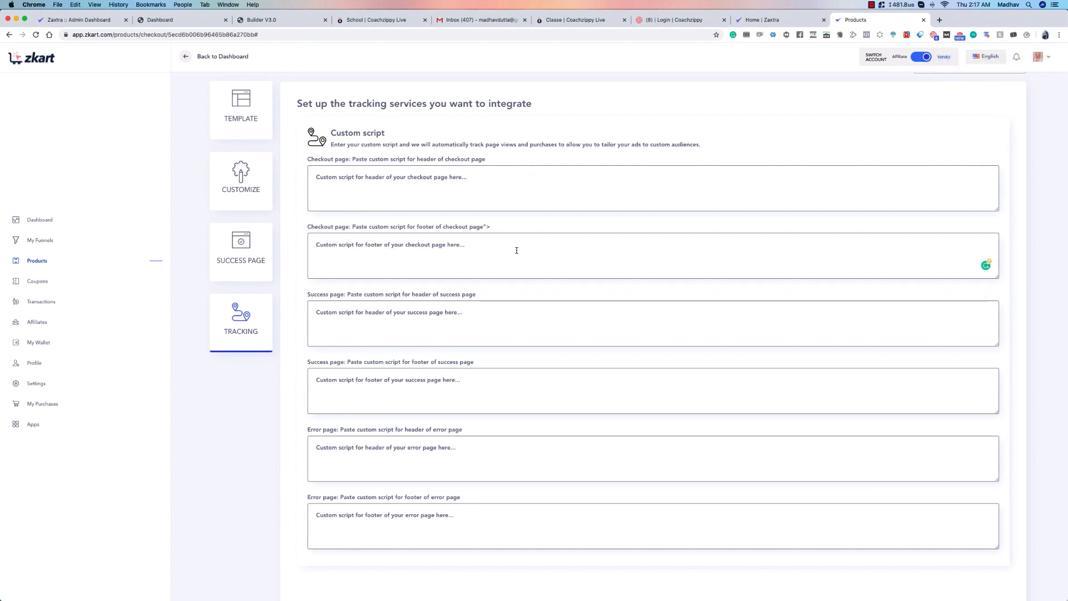
{"action": "left_click", "coordinate": [458, 319]}
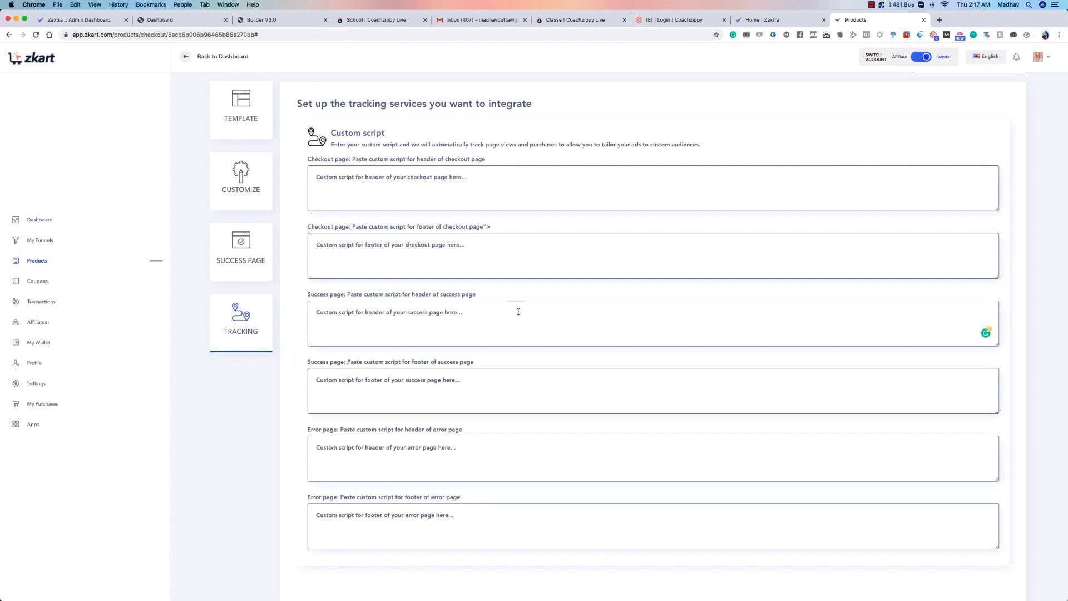
{"action": "left_click", "coordinate": [474, 381]}
{"action": "left_click", "coordinate": [465, 453]}
{"action": "left_click", "coordinate": [458, 522]}
{"action": "scroll", "coordinate": [681, 441], "scroll_direction": "down", "scroll_amount": 2}
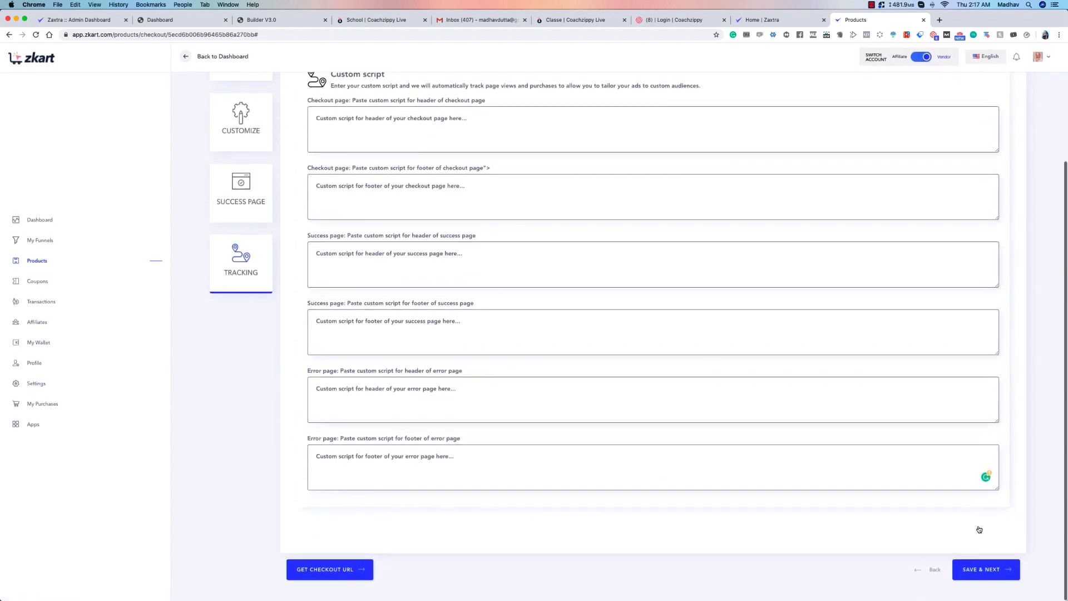
{"action": "left_click", "coordinate": [983, 569]}
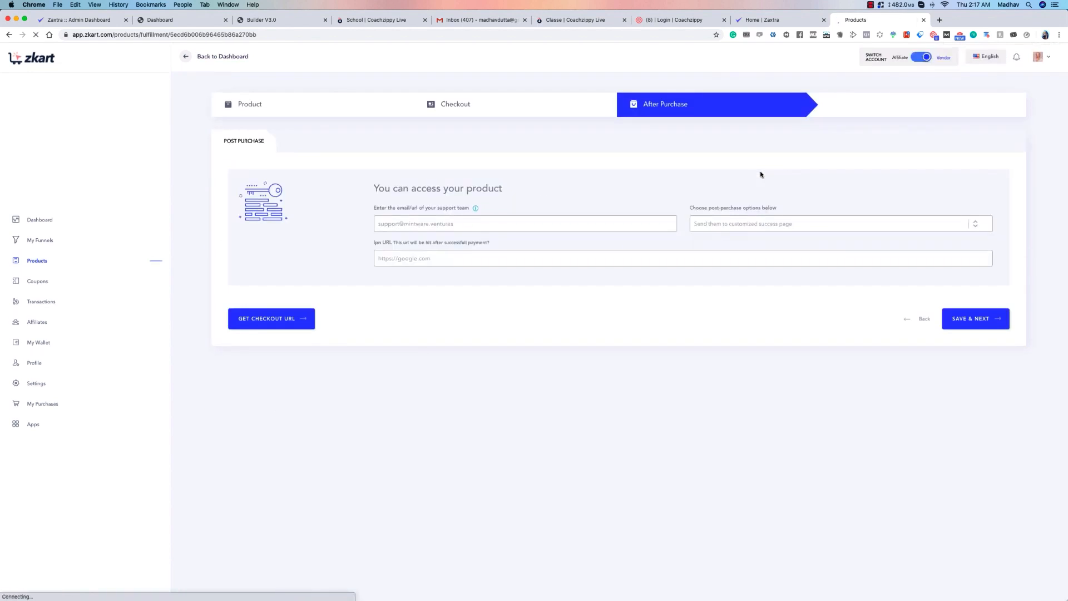
Review the available post-purchase options without changing the selection.
{"action": "left_click", "coordinate": [721, 230]}
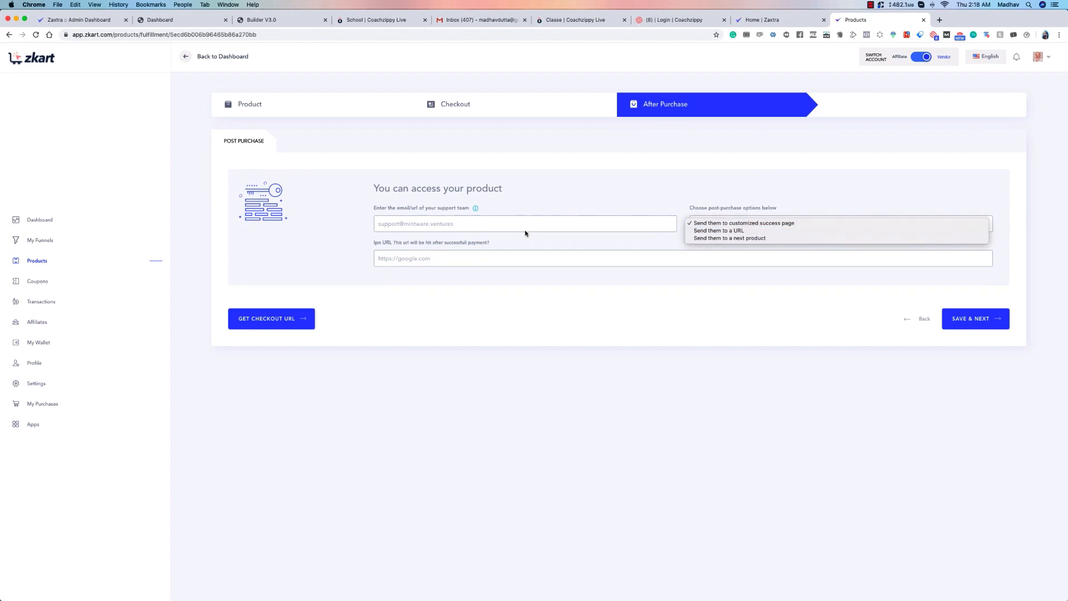
{"action": "left_click", "coordinate": [543, 204]}
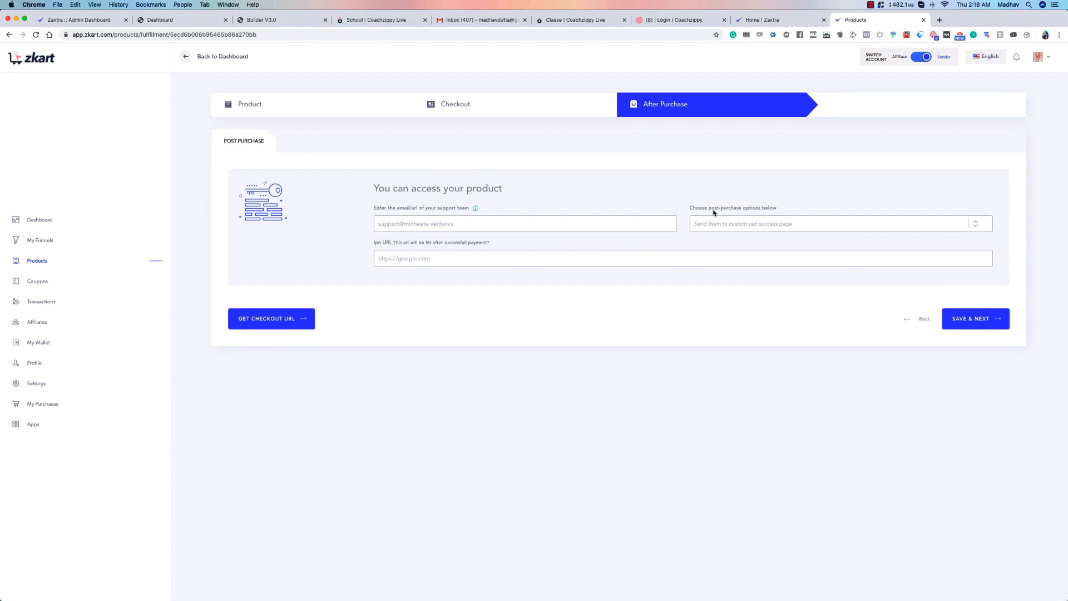
{"action": "left_click", "coordinate": [766, 229]}
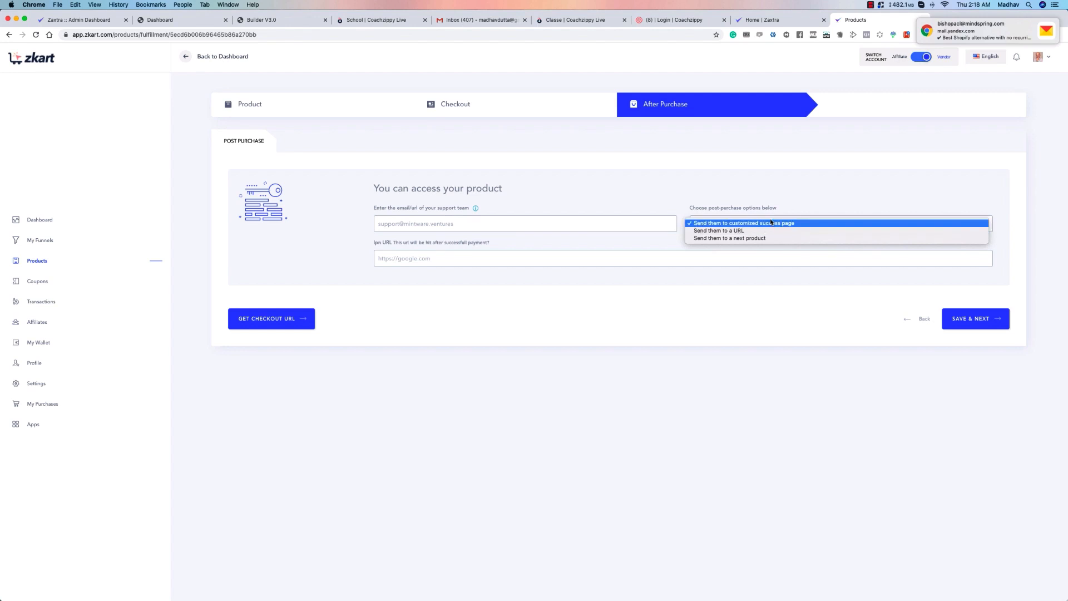
{"action": "left_click", "coordinate": [776, 202]}
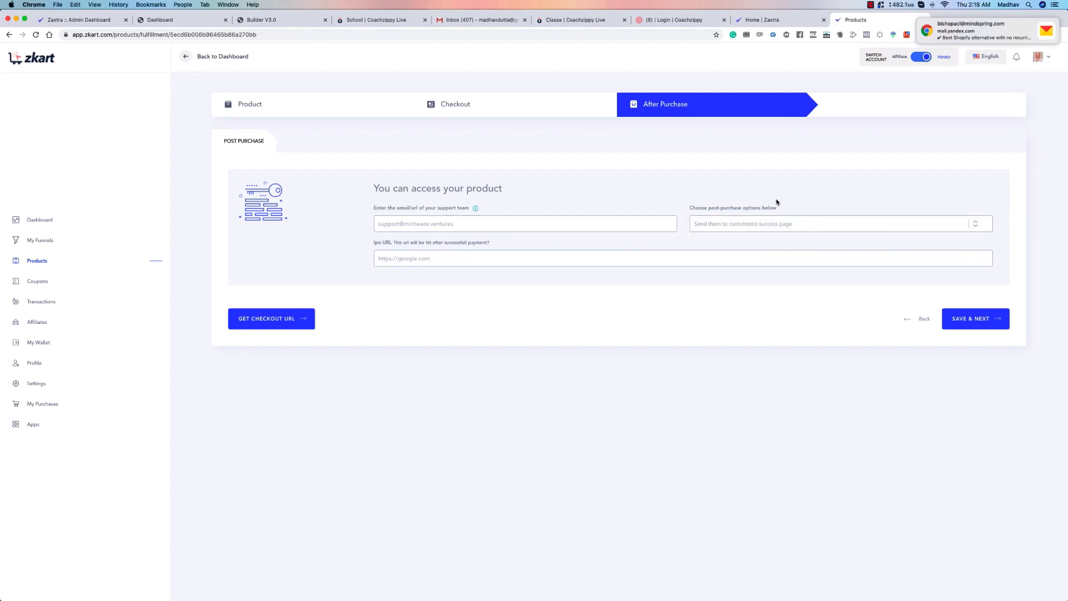
Switch the post-purchase option to "Send them to a URL" and go to the Success URL field.
{"action": "left_click", "coordinate": [738, 221]}
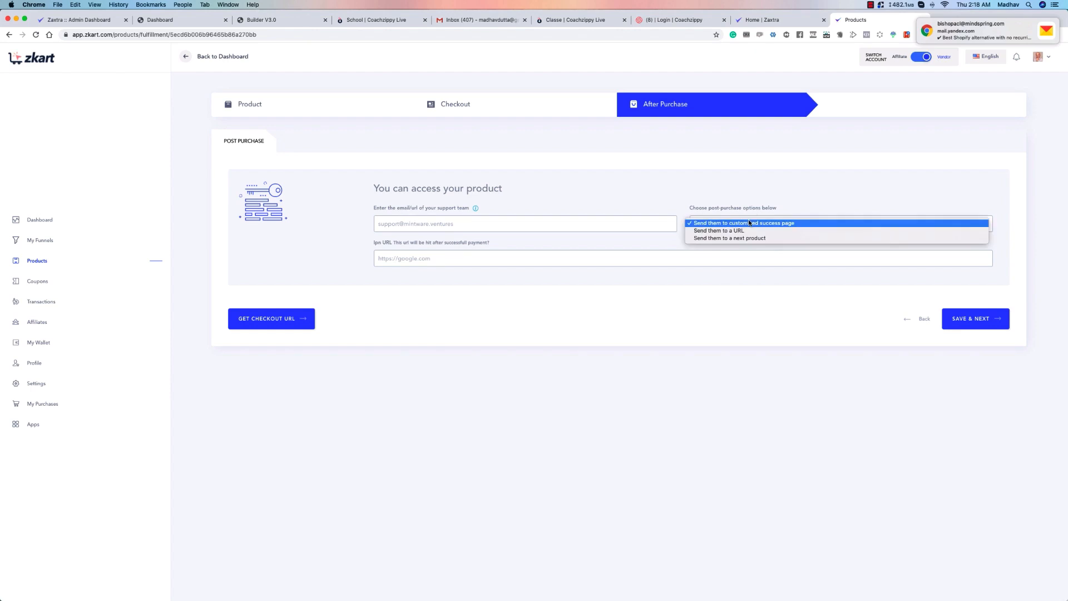
{"action": "left_click", "coordinate": [752, 230]}
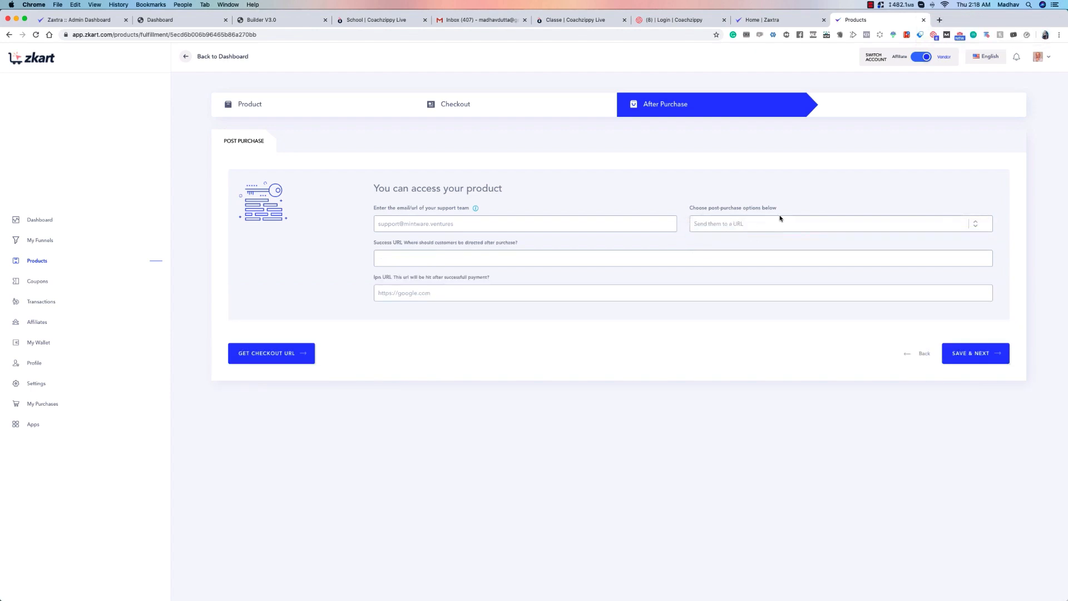
{"action": "left_click", "coordinate": [424, 255]}
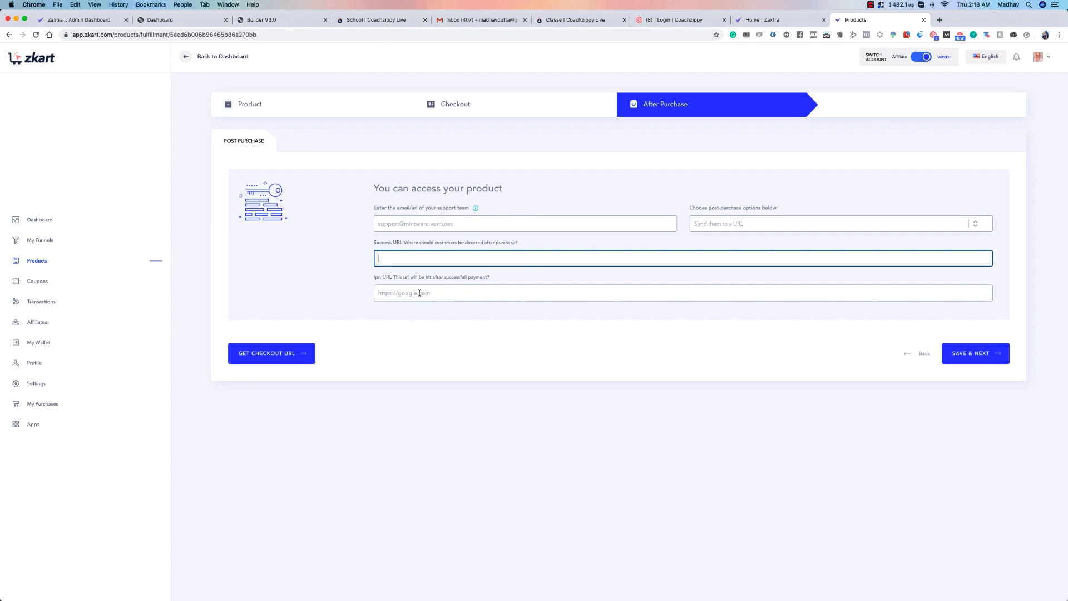
Clear the address from the IPN URL field and leave it empty.
{"action": "left_click_drag", "start_coordinate": [463, 293], "coordinate": [319, 284]}
{"action": "key", "text": "BackSpace"}
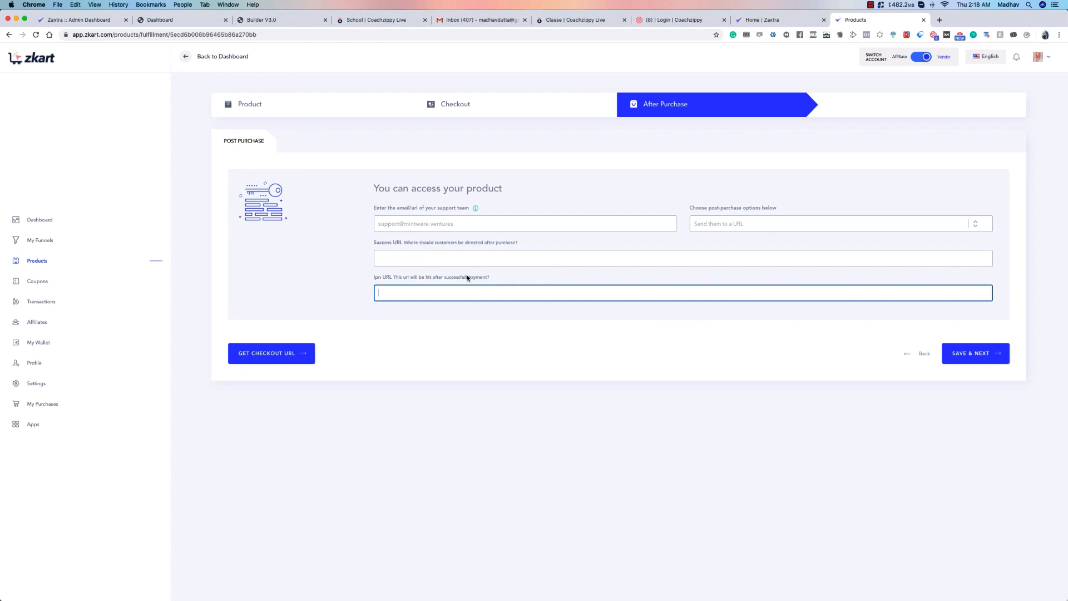
{"action": "left_click", "coordinate": [510, 279]}
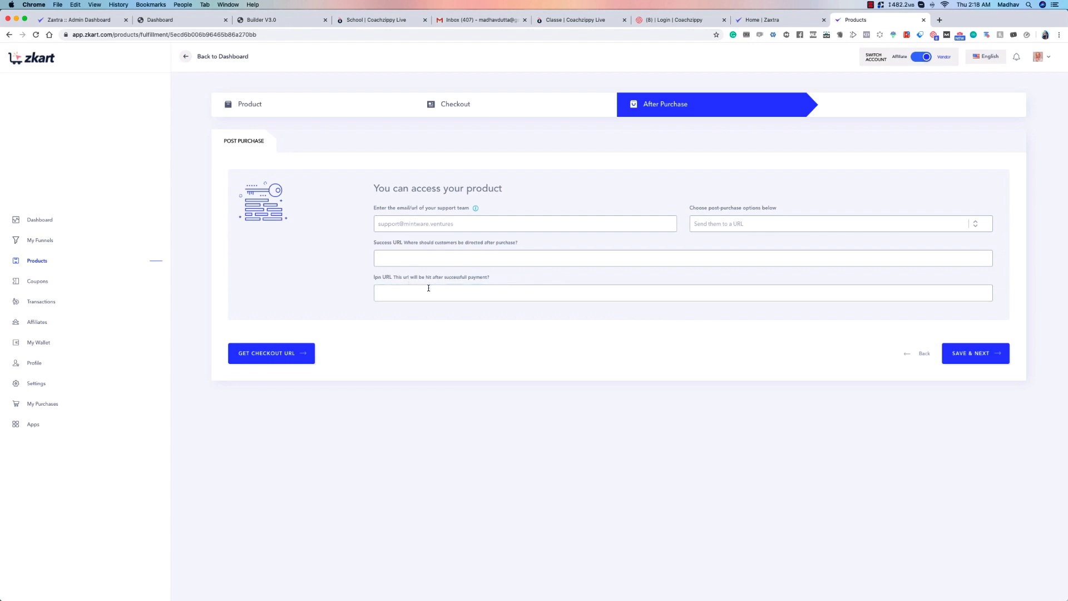
{"action": "left_click", "coordinate": [412, 294]}
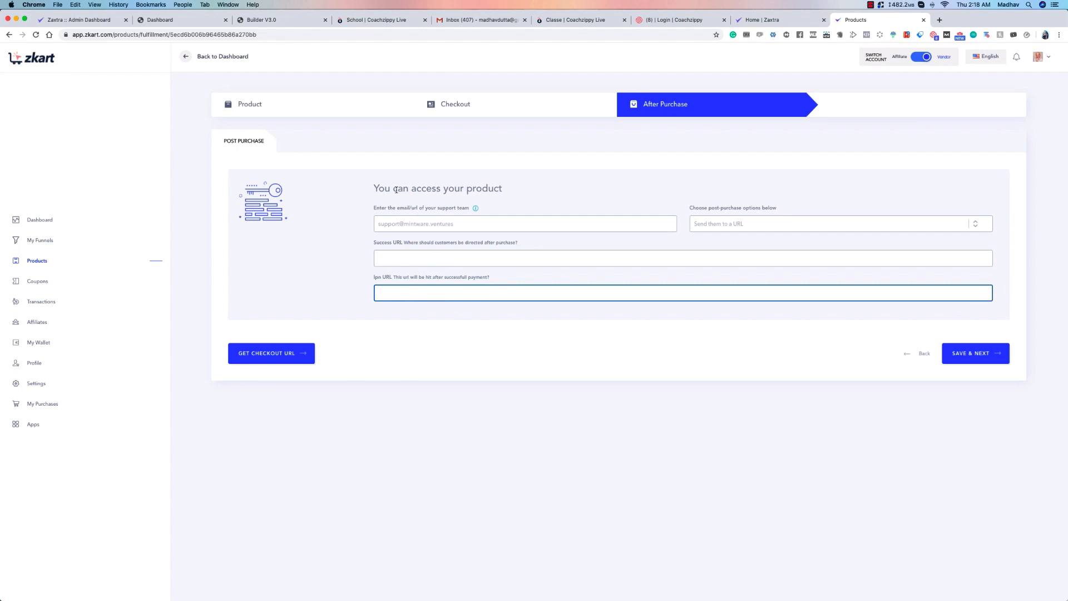
Switch the post-purchase option to "Send them to a next product" and check which products can be selected, without picking one.
{"action": "left_click", "coordinate": [730, 227]}
{"action": "left_click", "coordinate": [732, 231]}
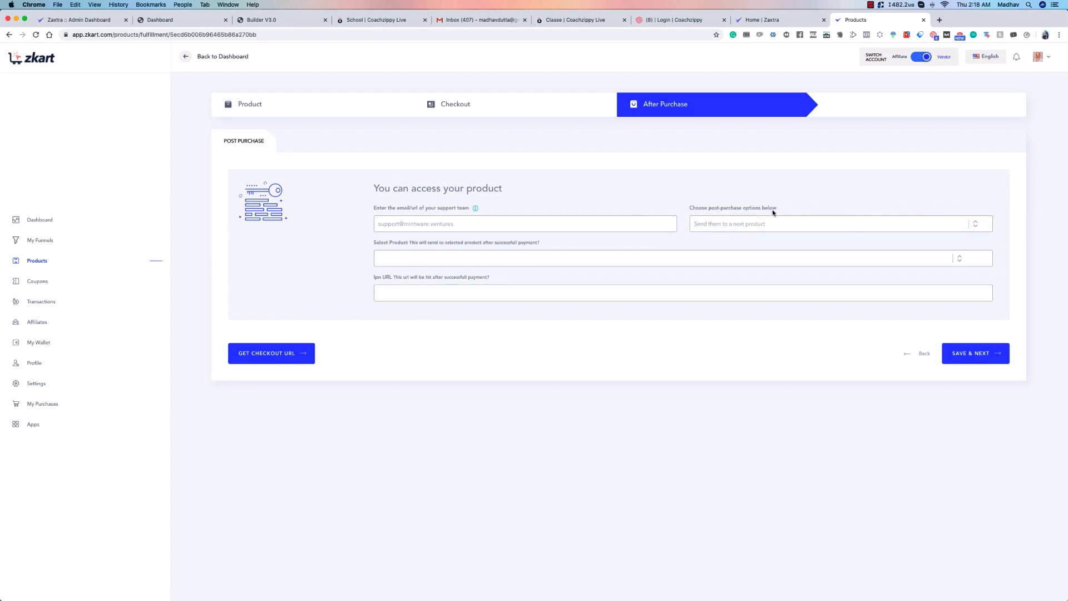
{"action": "left_click", "coordinate": [817, 259]}
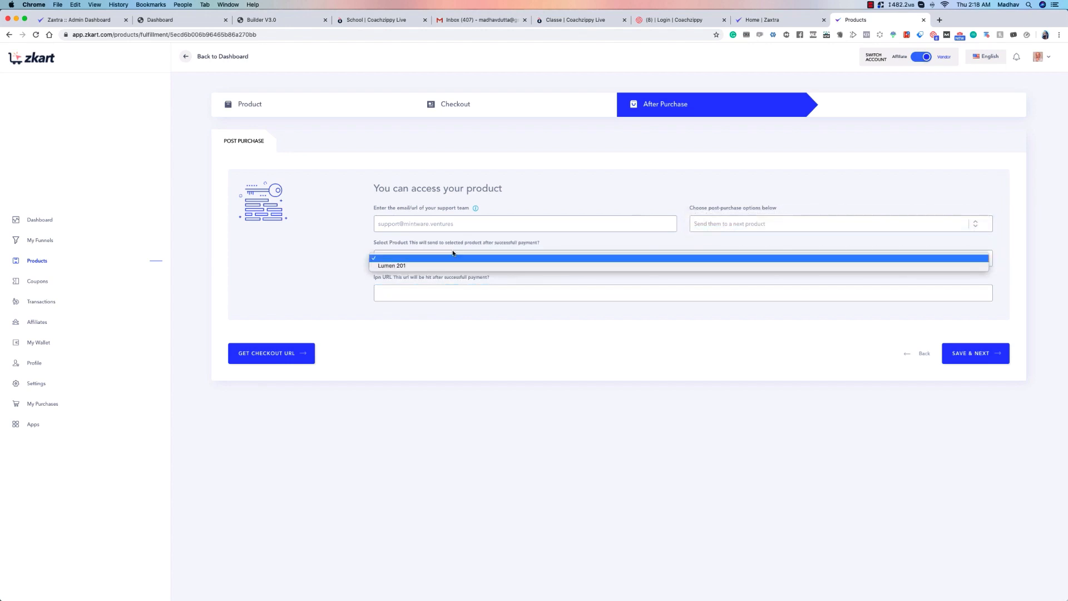
{"action": "left_click", "coordinate": [411, 254]}
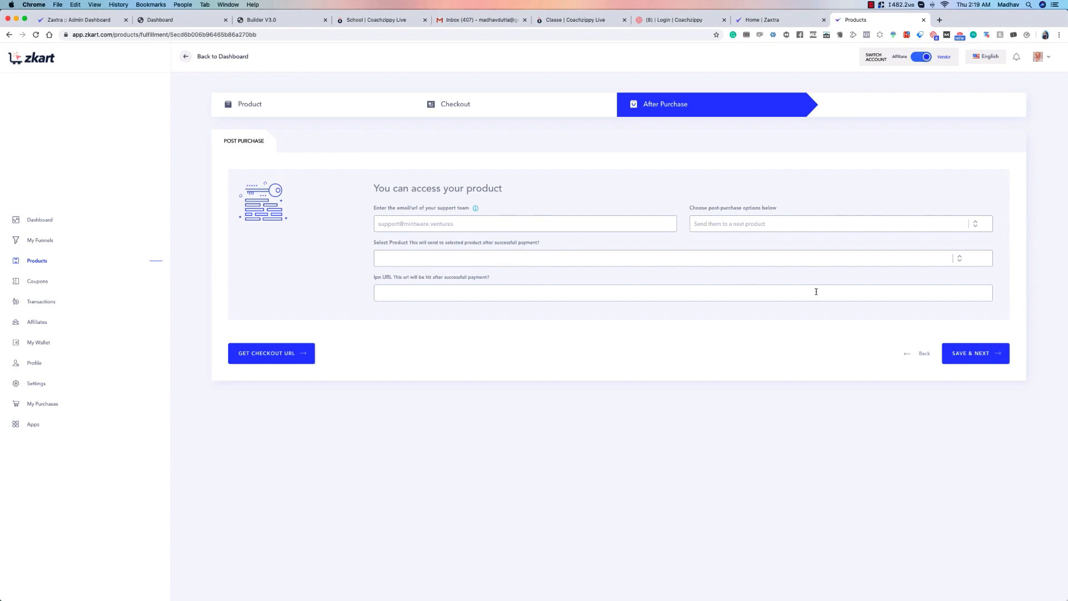
Set the post-purchase option to "Send them to customized success page" and save the post-purchase setup.
{"action": "left_click", "coordinate": [759, 226]}
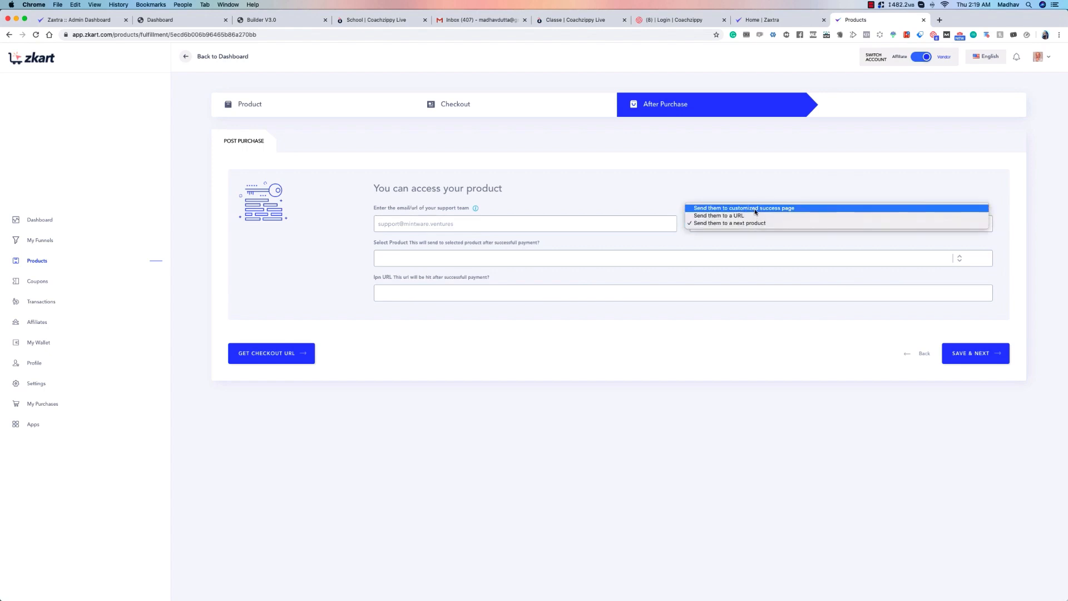
{"action": "left_click", "coordinate": [756, 210]}
{"action": "left_click", "coordinate": [981, 316]}
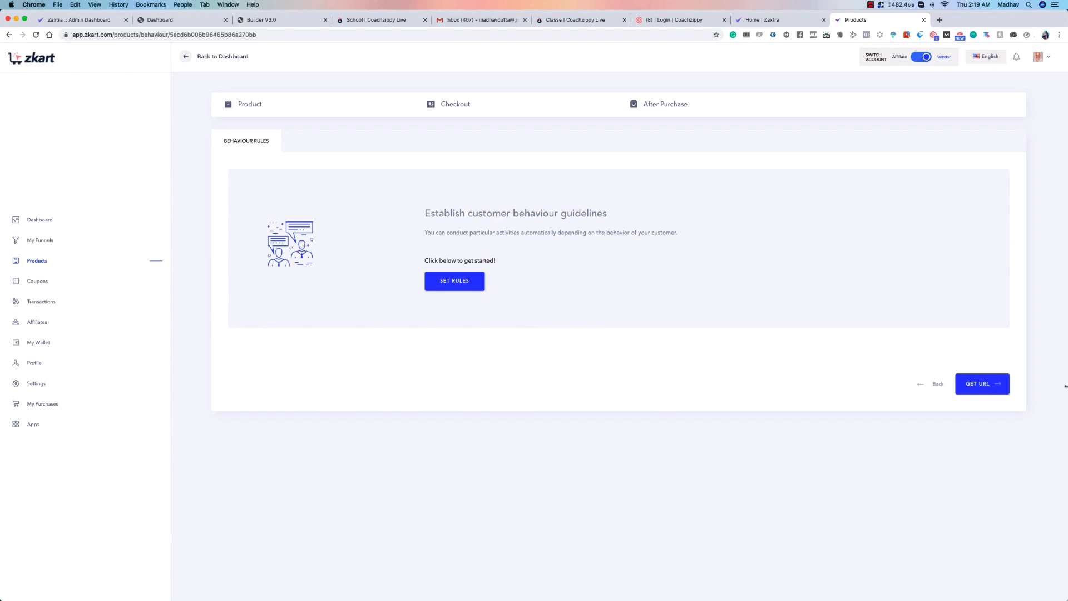
Skip the behaviour rules, copy the checkout URL of Lumen 201 and save the product.
{"action": "left_click", "coordinate": [982, 385]}
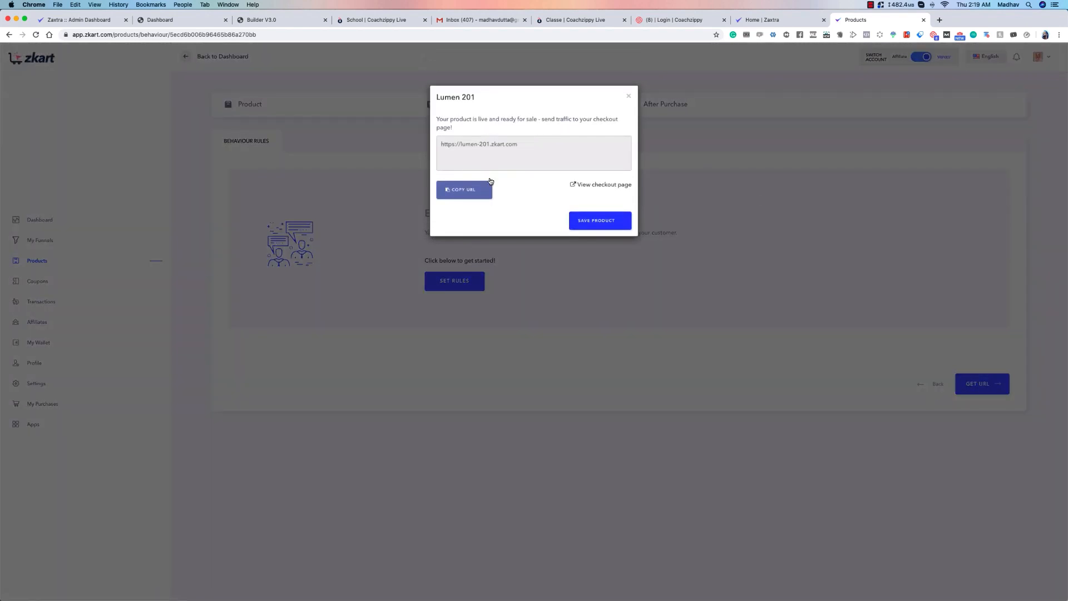
{"action": "left_click", "coordinate": [470, 189]}
{"action": "left_click", "coordinate": [597, 220]}
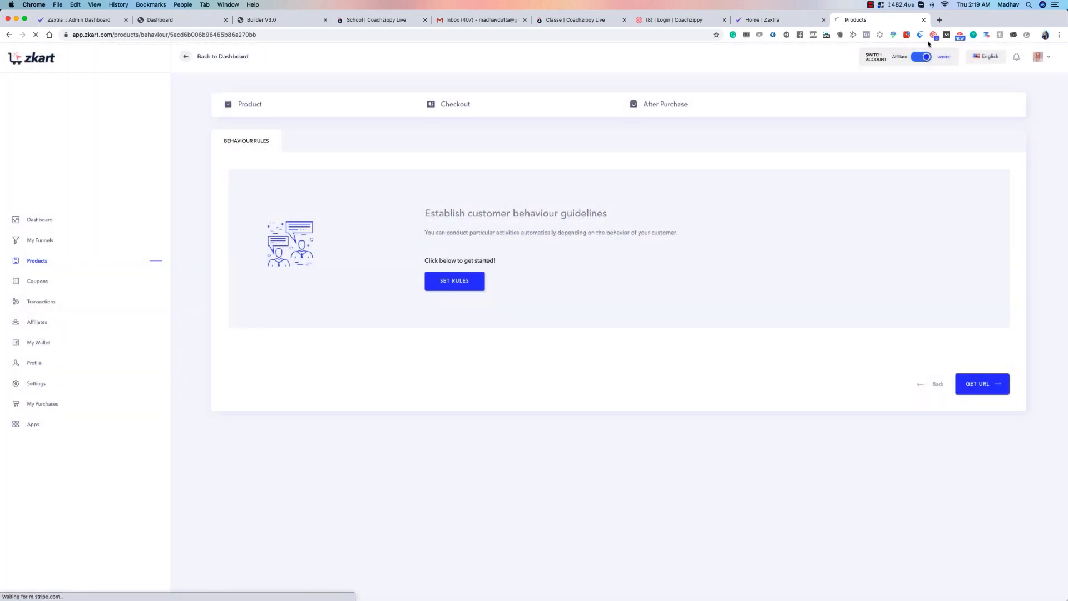
Open the copied checkout URL in a new browser tab.
{"action": "left_click", "coordinate": [939, 20]}
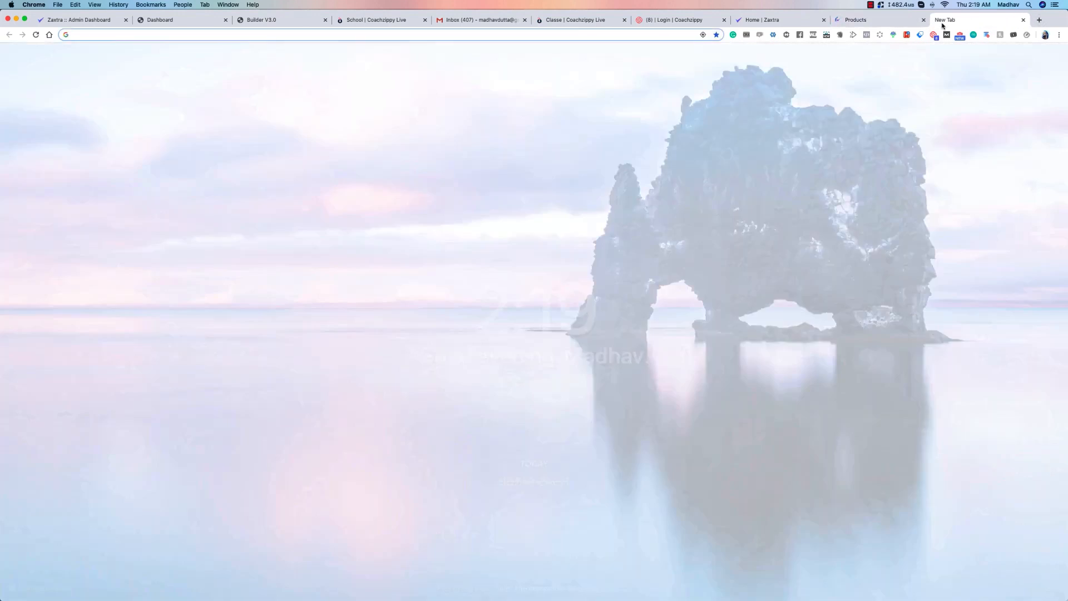
{"action": "key", "text": "super+v"}
{"action": "key", "text": "Return"}
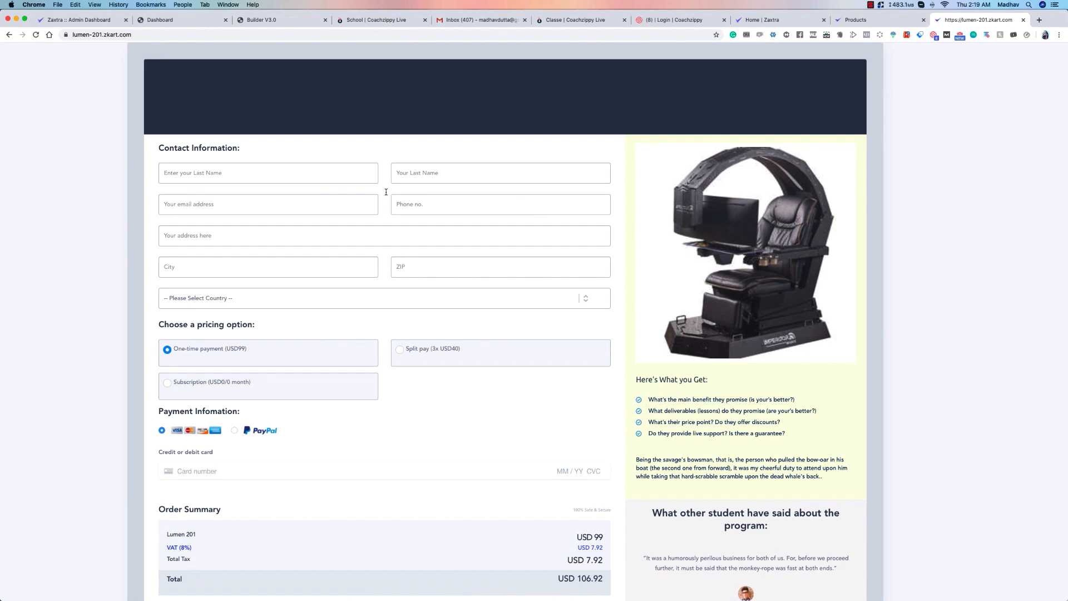
Look through the live checkout page, including the order summary, the Terms of Sales and the country list.
{"action": "scroll", "coordinate": [298, 271], "scroll_direction": "down", "scroll_amount": 5}
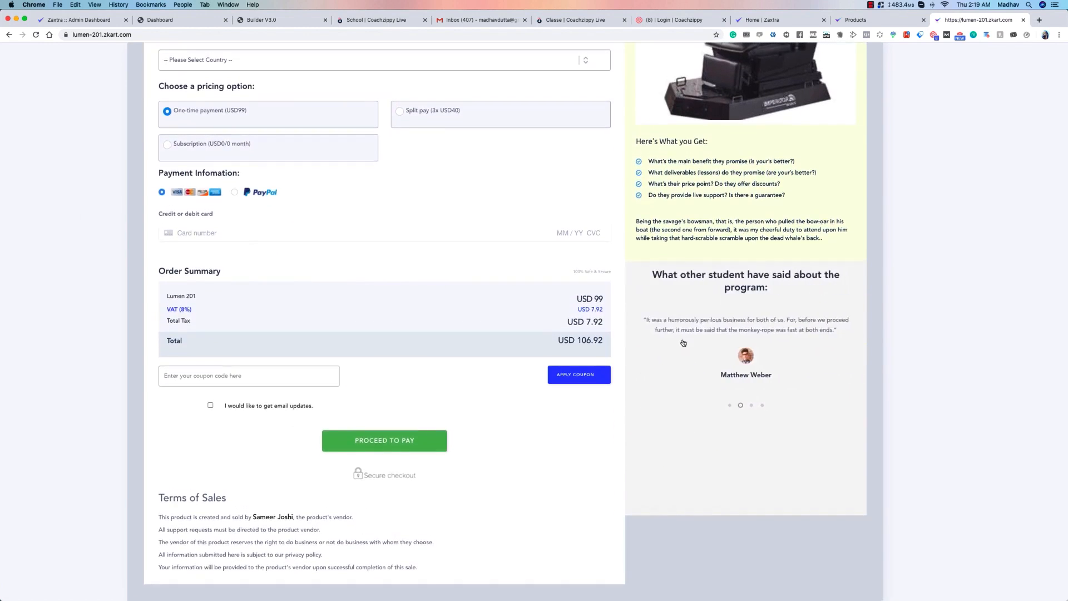
{"action": "scroll", "coordinate": [557, 258], "scroll_direction": "up", "scroll_amount": 5}
{"action": "scroll", "coordinate": [443, 248], "scroll_direction": "down", "scroll_amount": 3}
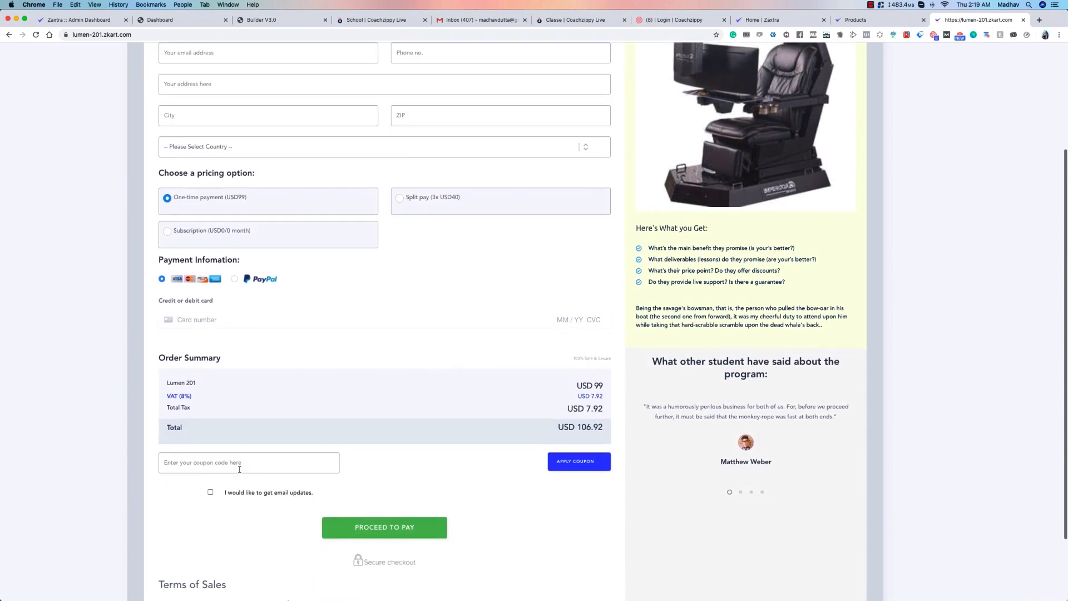
{"action": "scroll", "coordinate": [239, 469], "scroll_direction": "down", "scroll_amount": 2}
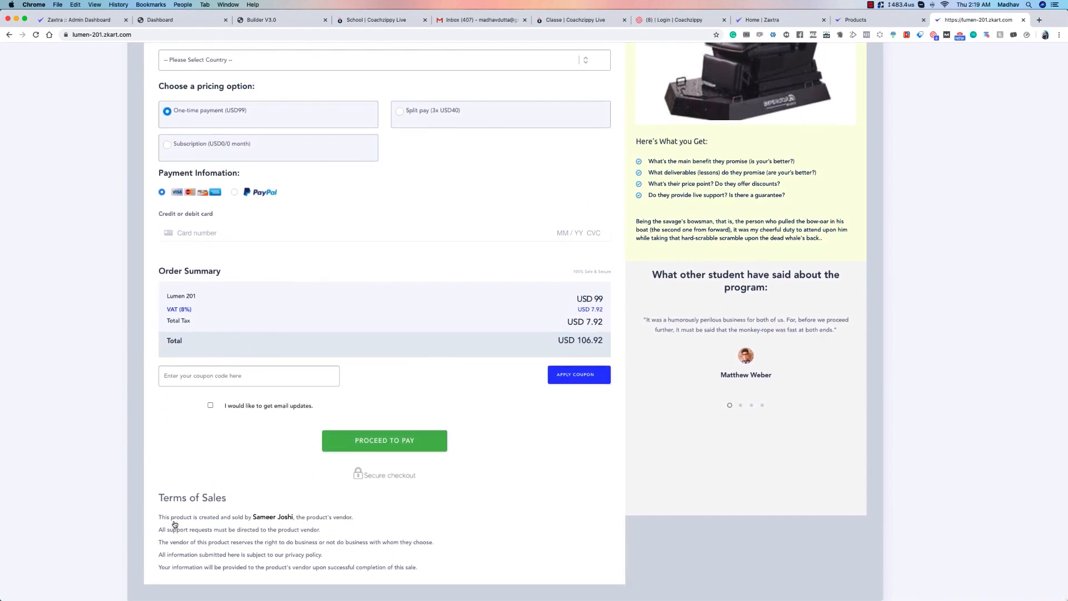
{"action": "left_click_drag", "start_coordinate": [151, 519], "coordinate": [276, 518]}
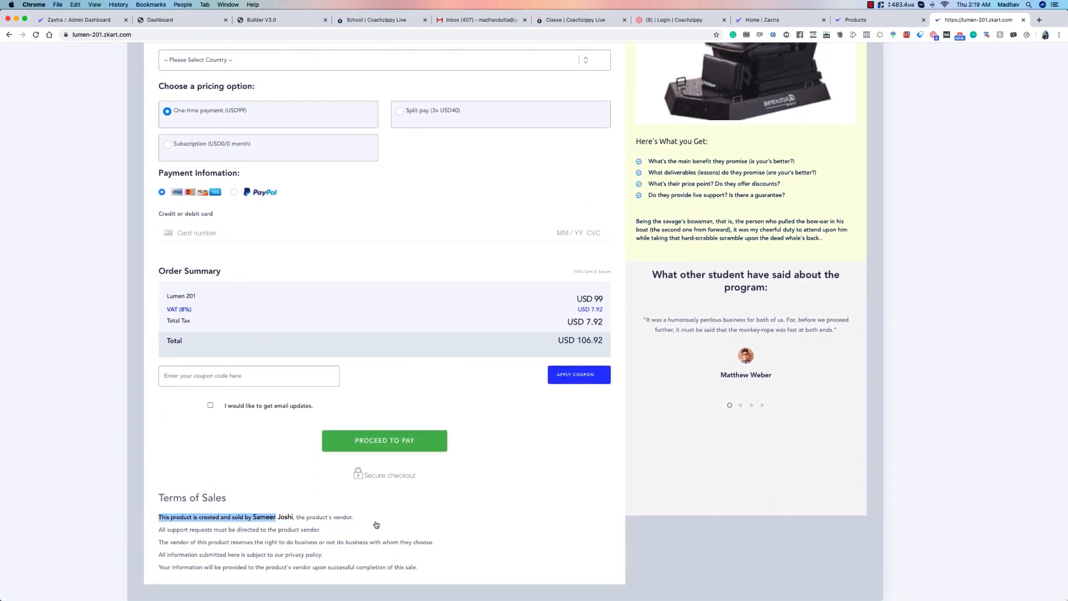
{"action": "left_click", "coordinate": [162, 498]}
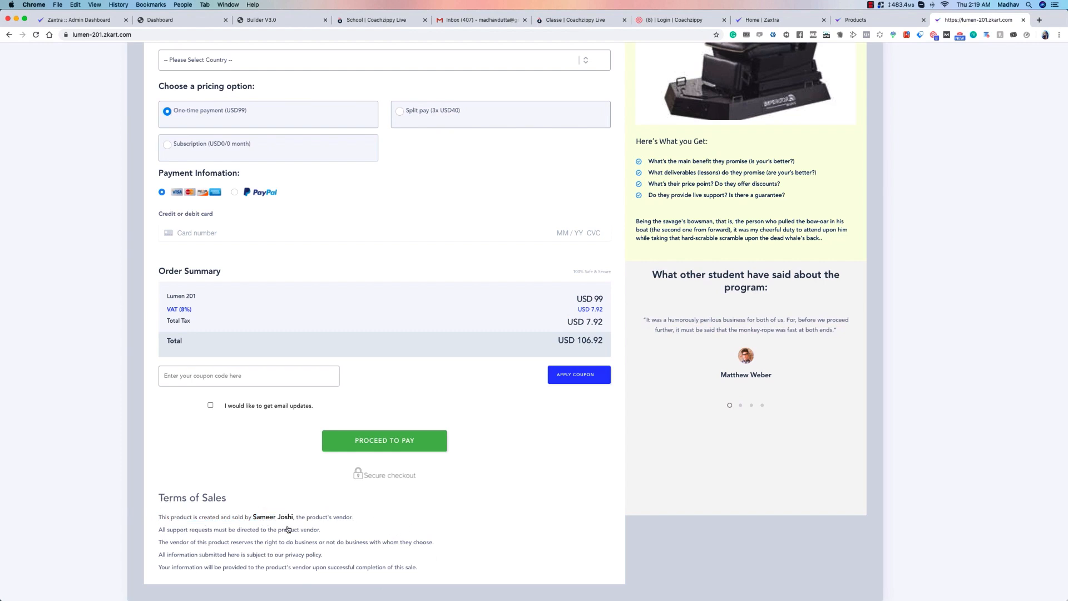
{"action": "scroll", "coordinate": [288, 529], "scroll_direction": "up", "scroll_amount": 5}
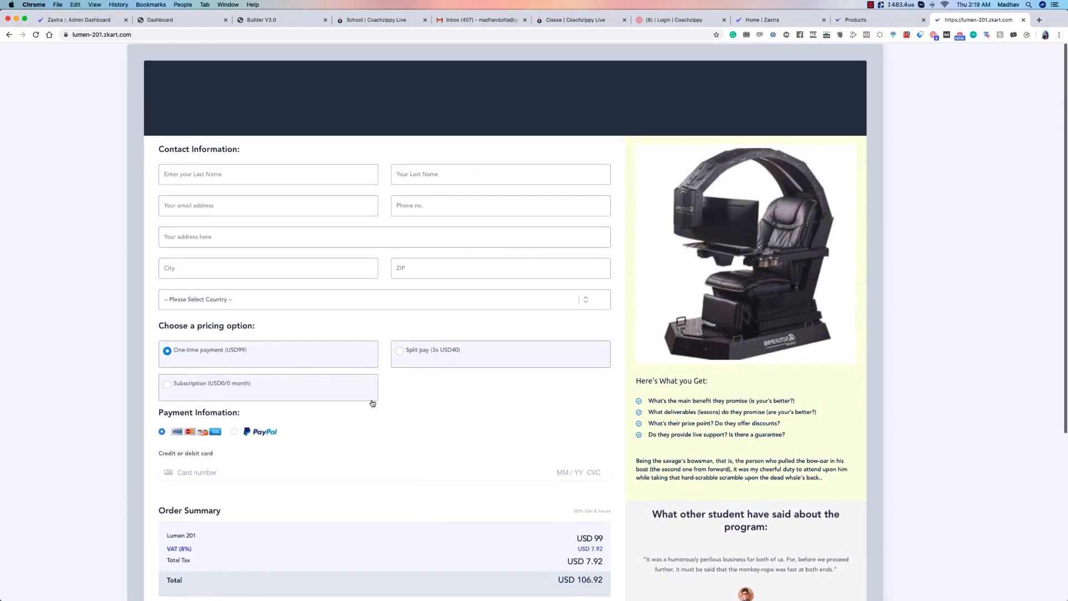
{"action": "left_click", "coordinate": [247, 299]}
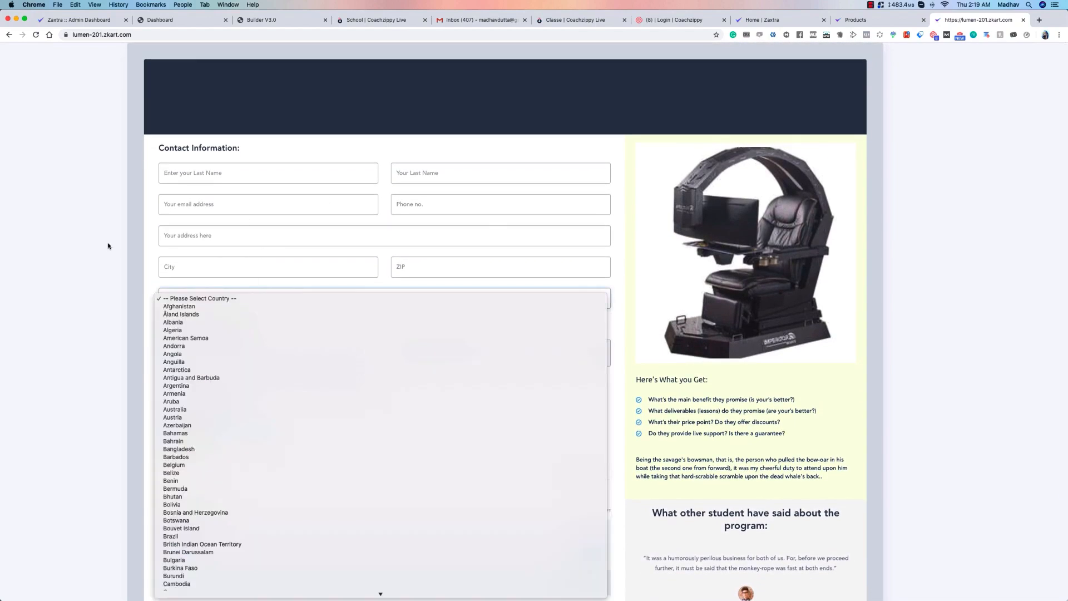
{"action": "left_click", "coordinate": [108, 246]}
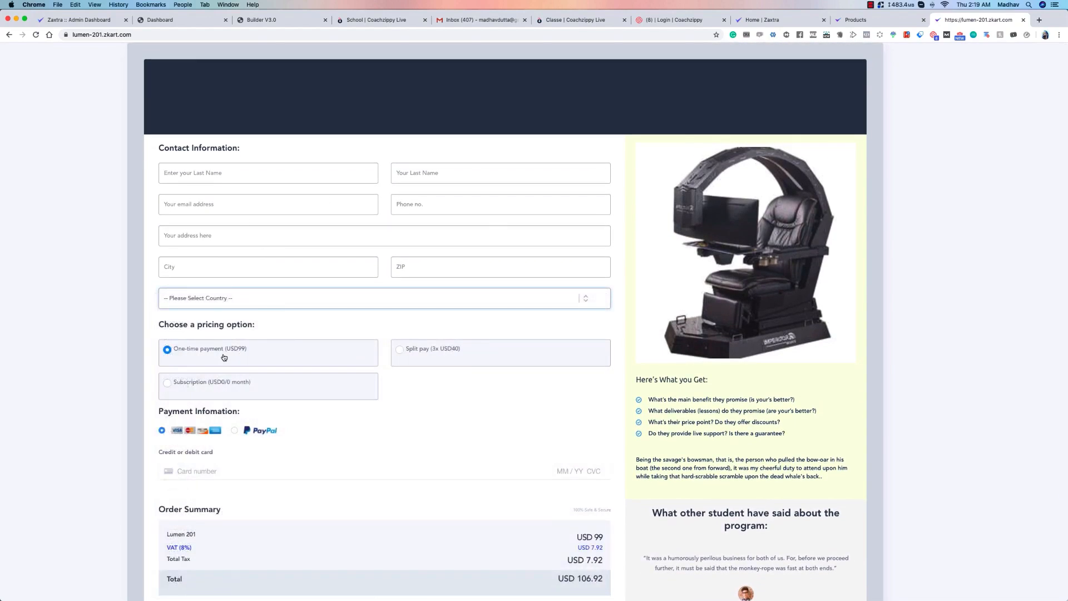
Try the split pay and subscription pricing options on the checkout page and examine the order summary.
{"action": "left_click", "coordinate": [426, 351]}
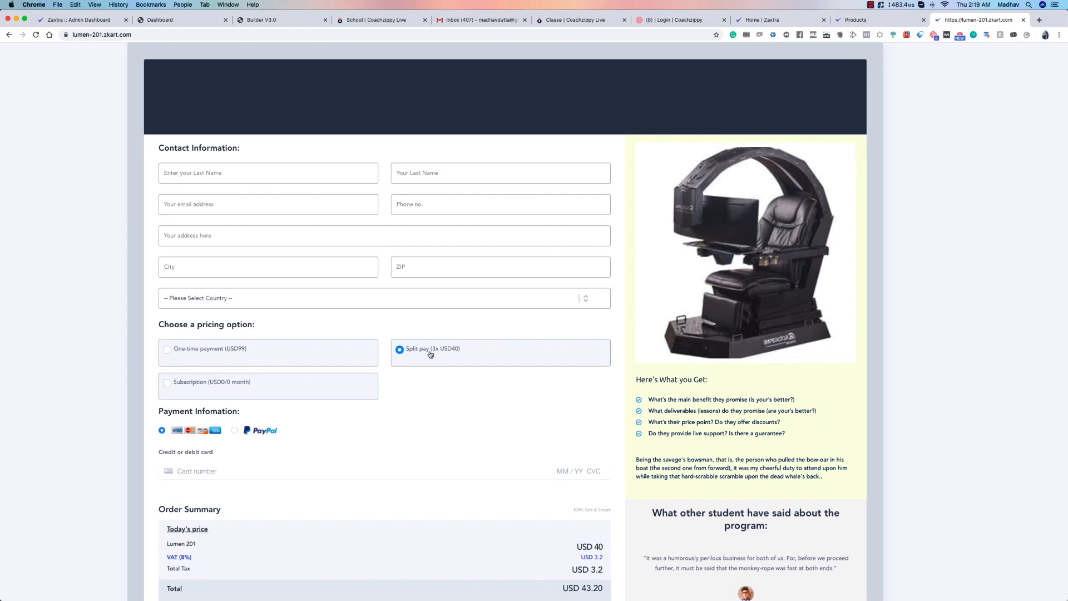
{"action": "left_click", "coordinate": [245, 384]}
{"action": "scroll", "coordinate": [295, 360], "scroll_direction": "down", "scroll_amount": 2}
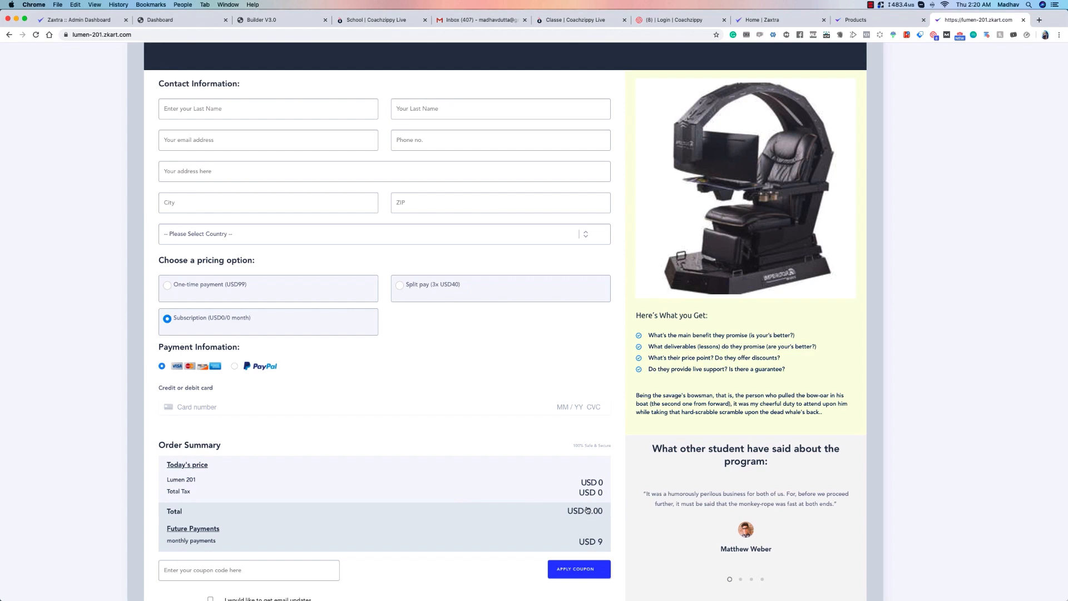
{"action": "scroll", "coordinate": [591, 511], "scroll_direction": "down", "scroll_amount": 3}
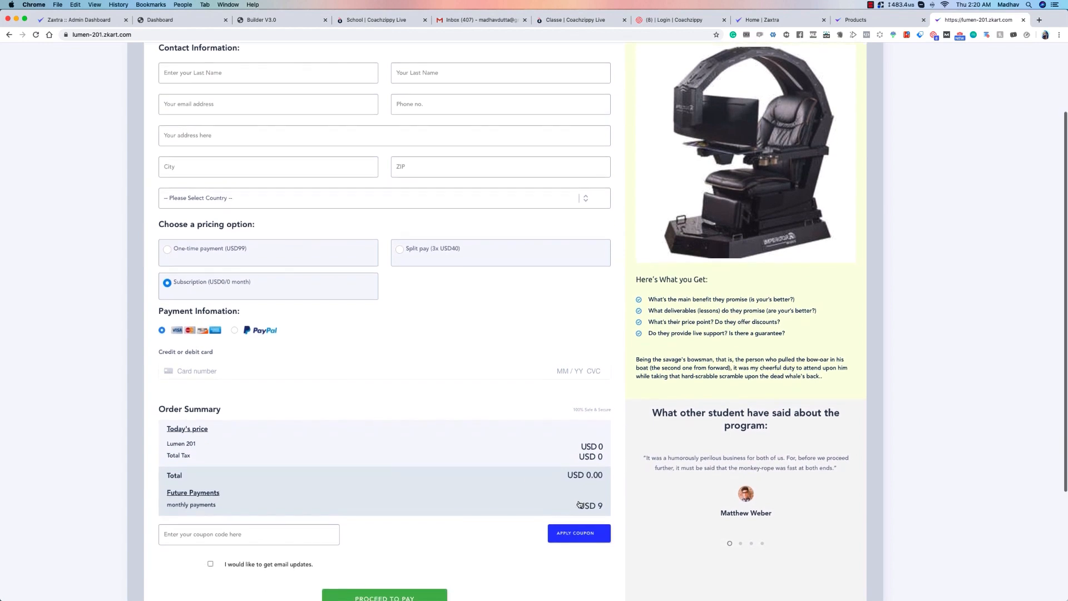
{"action": "scroll", "coordinate": [257, 252], "scroll_direction": "up", "scroll_amount": 4}
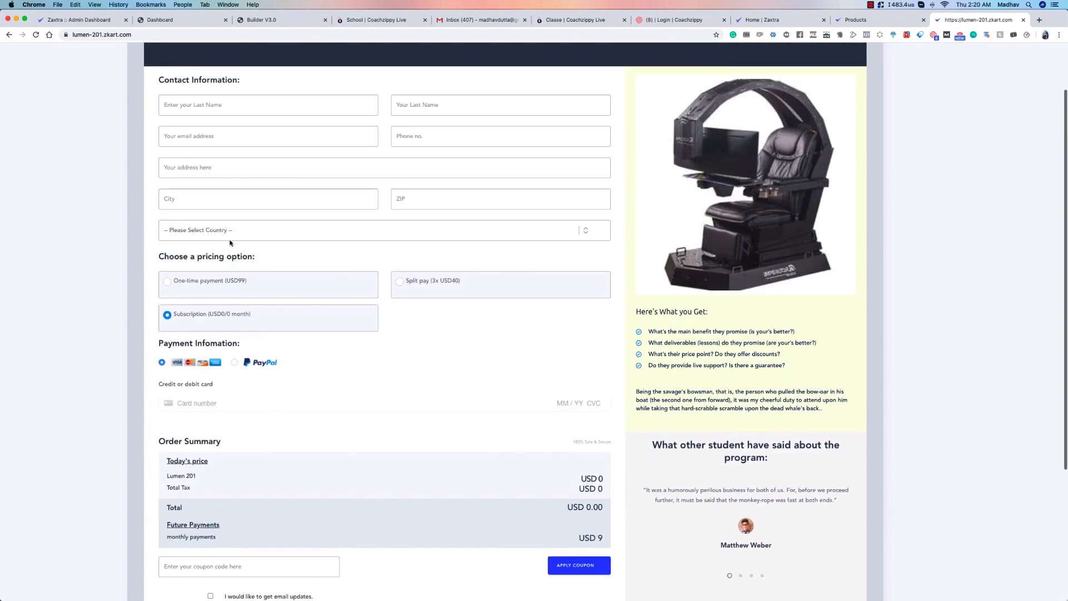
{"action": "scroll", "coordinate": [244, 289], "scroll_direction": "down", "scroll_amount": 4}
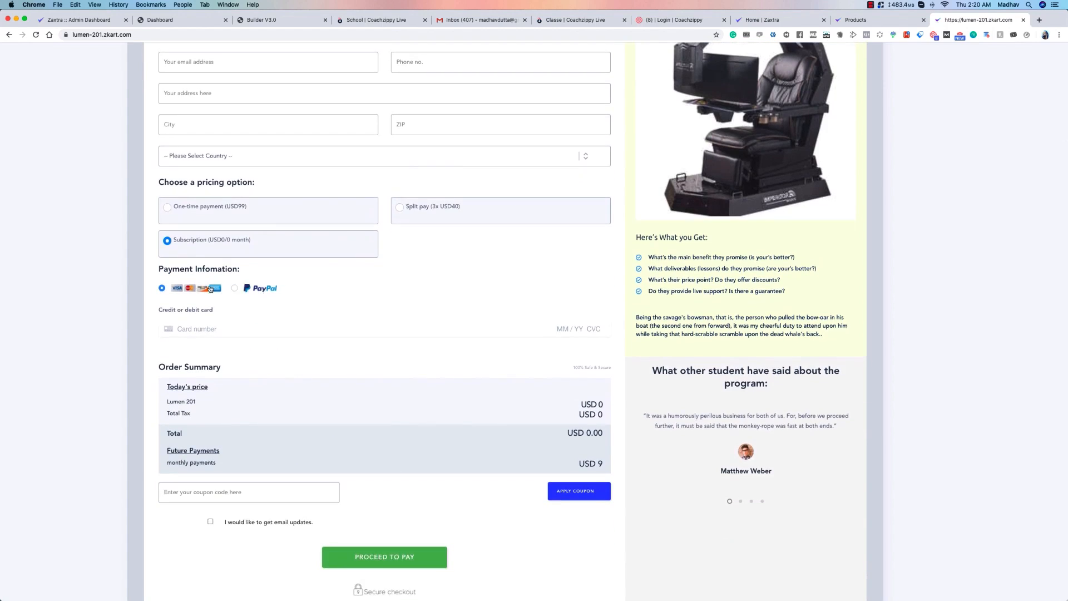
Try the card and PayPal payment methods on the checkout page, then close it and return to the product list.
{"action": "left_click", "coordinate": [244, 290]}
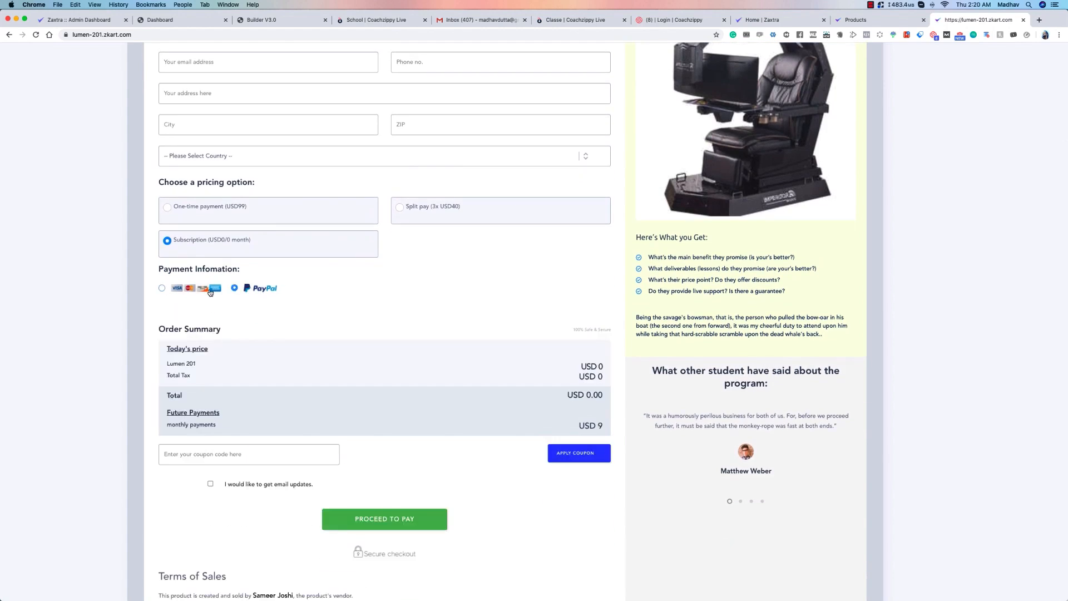
{"action": "left_click", "coordinate": [207, 288]}
{"action": "left_click", "coordinate": [264, 290]}
{"action": "scroll", "coordinate": [330, 400], "scroll_direction": "up", "scroll_amount": 3}
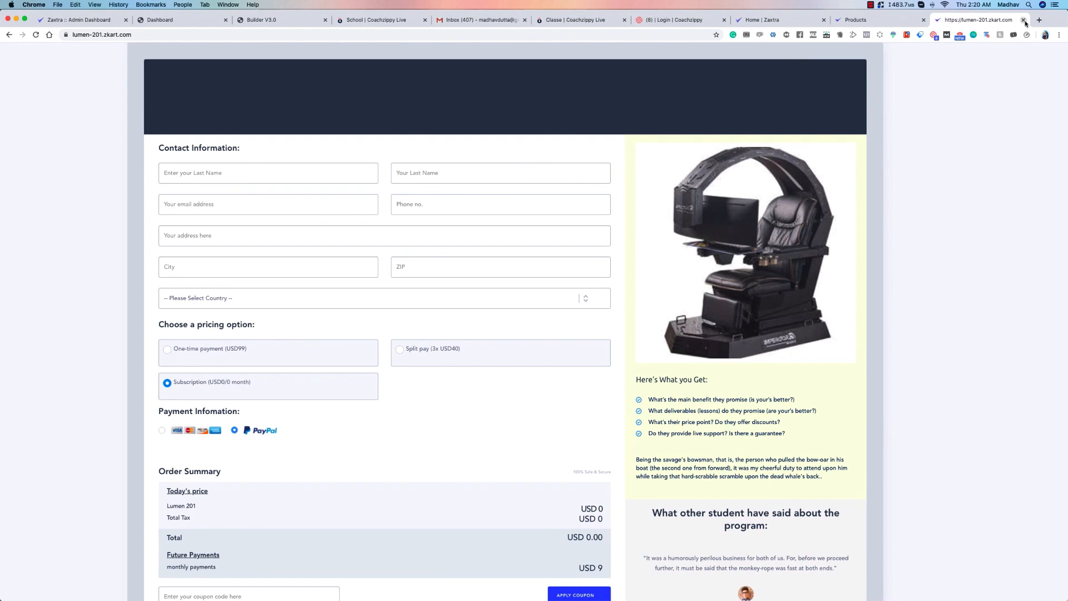
{"action": "left_click", "coordinate": [1024, 20]}
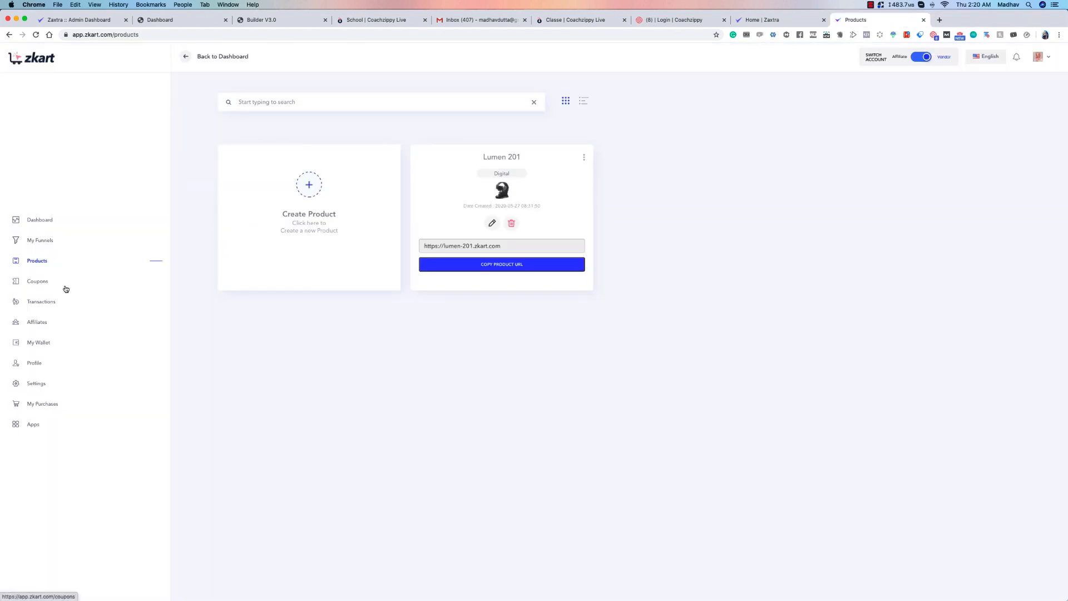
Start a new coupon with the name and code off10 and keep its status Enabled.
{"action": "left_click", "coordinate": [44, 282]}
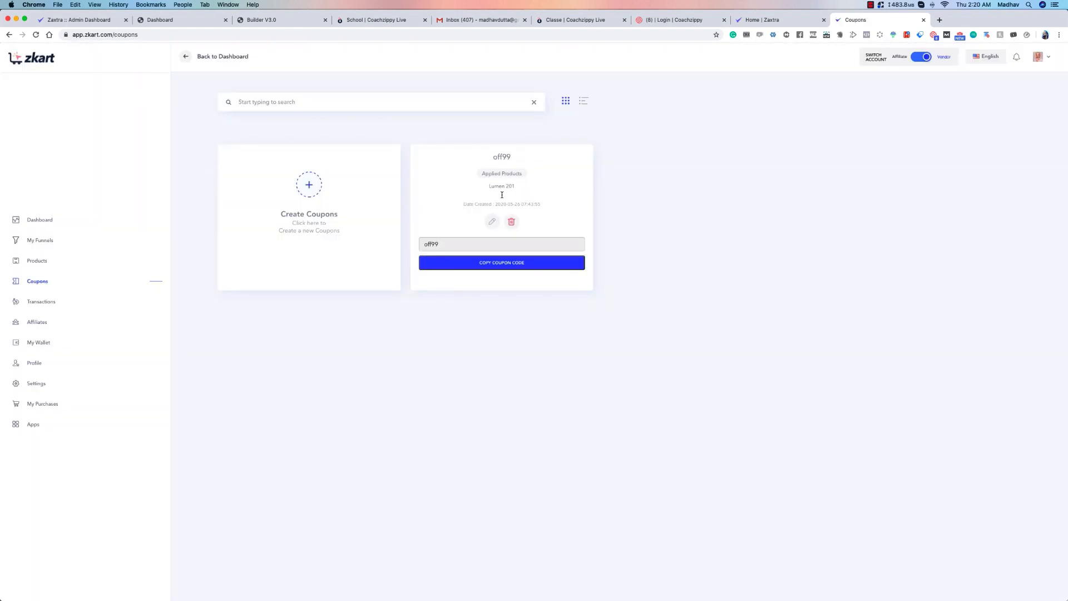
{"action": "left_click", "coordinate": [326, 205]}
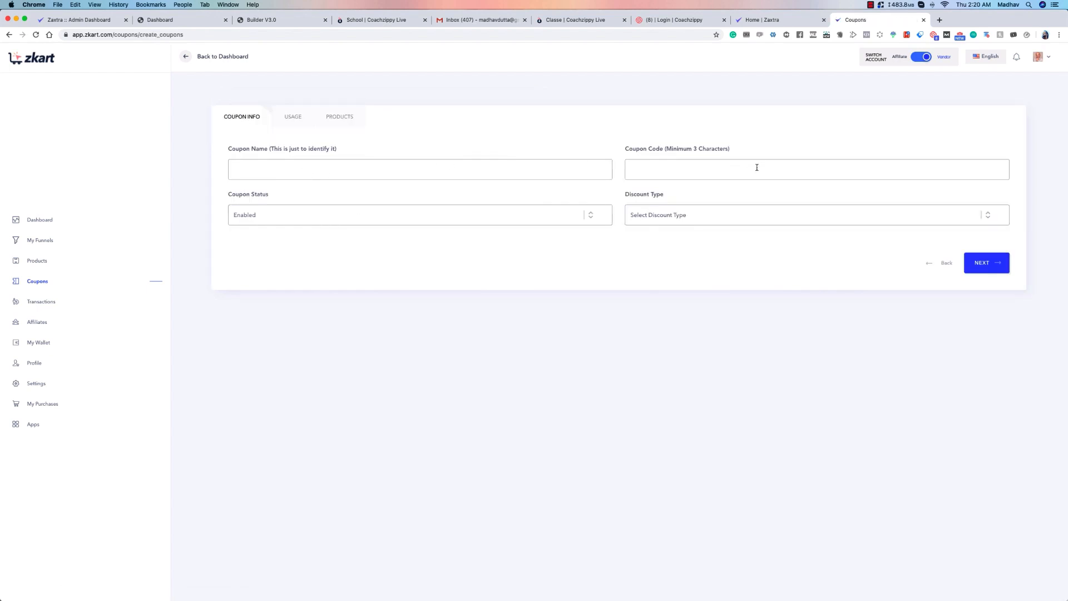
{"action": "left_click", "coordinate": [334, 166]}
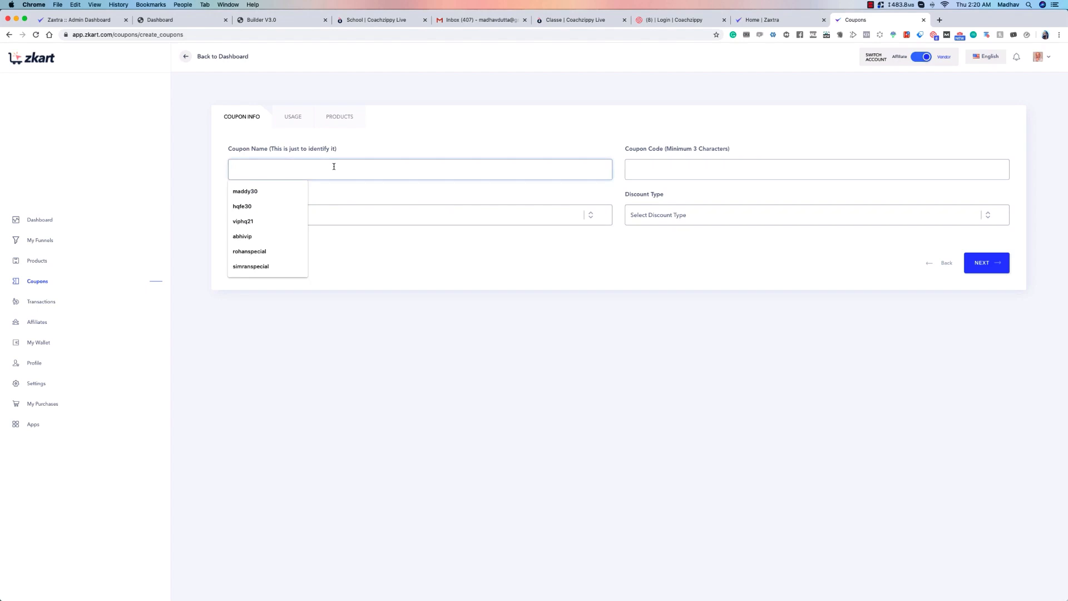
{"action": "type", "text": "off10"}
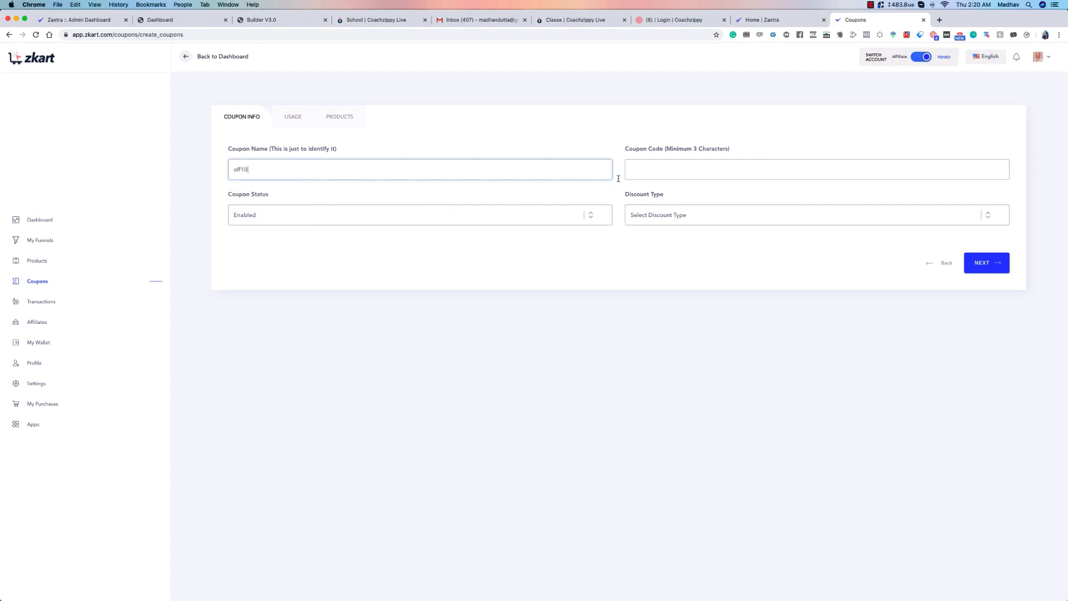
{"action": "left_click", "coordinate": [662, 175]}
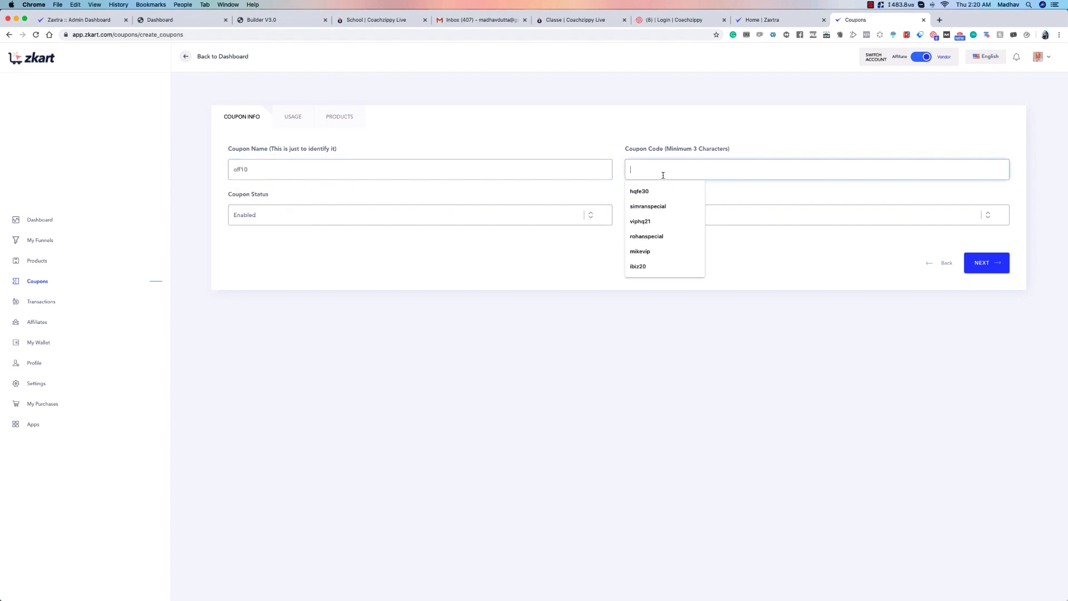
{"action": "type", "text": "10"}
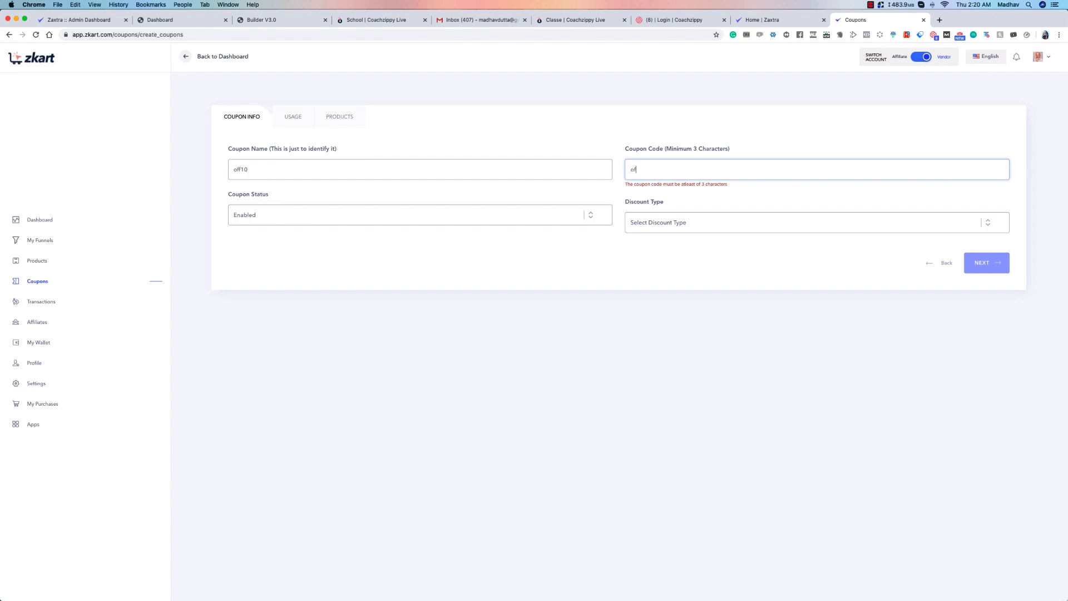
{"action": "type", "text": "f10"}
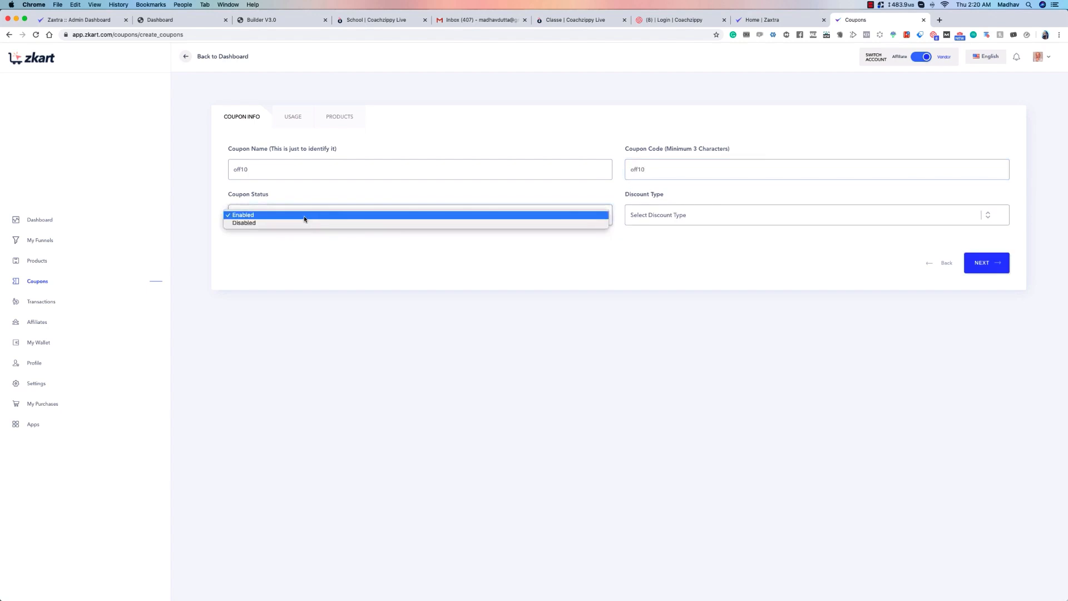
{"action": "left_click", "coordinate": [305, 215]}
Set the coupon's discount type to Percentage with United States dollar as the currency.
{"action": "left_click", "coordinate": [658, 215]}
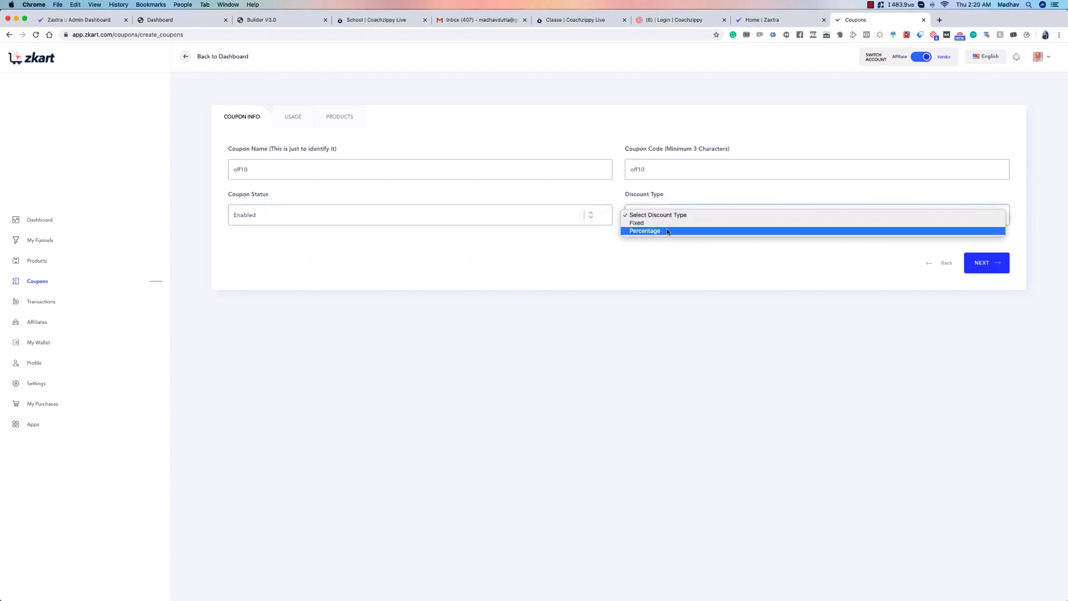
{"action": "left_click", "coordinate": [666, 230]}
{"action": "left_click", "coordinate": [321, 265]}
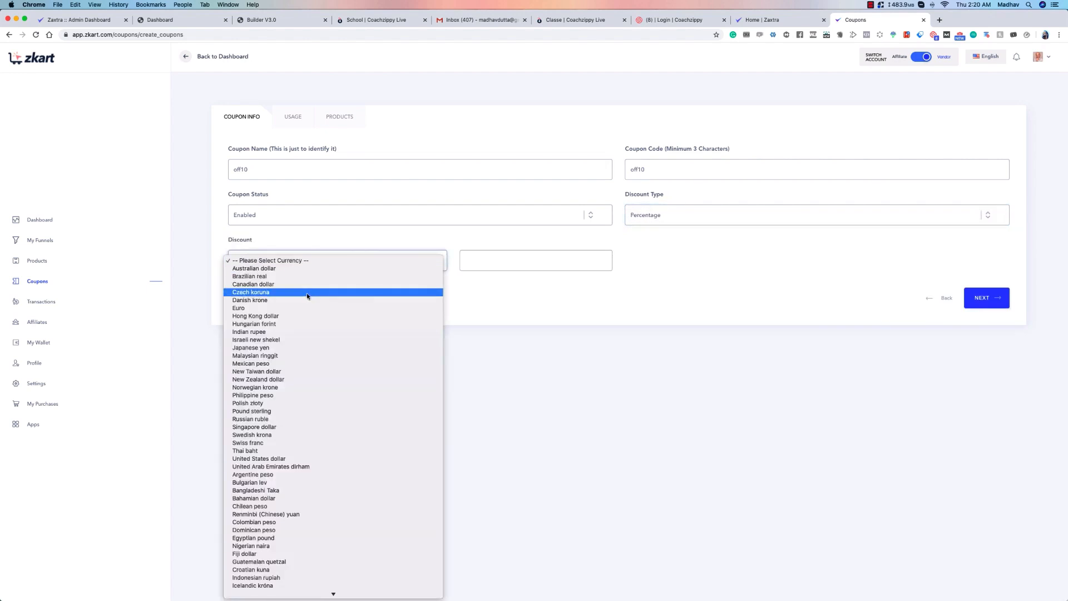
{"action": "key", "text": "u"}
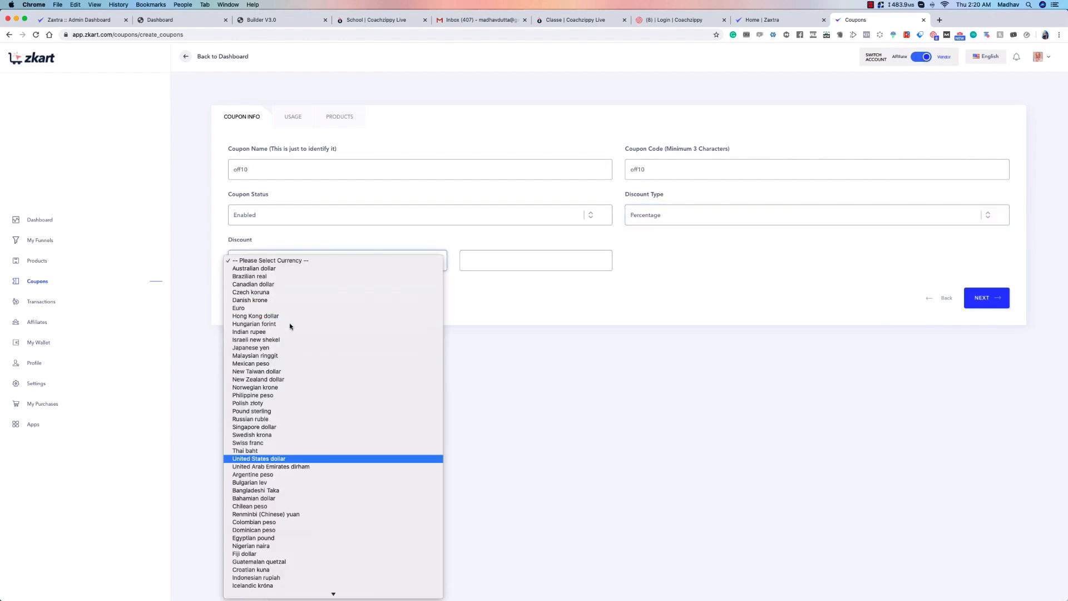
{"action": "left_click", "coordinate": [305, 459]}
{"action": "left_click", "coordinate": [508, 261]}
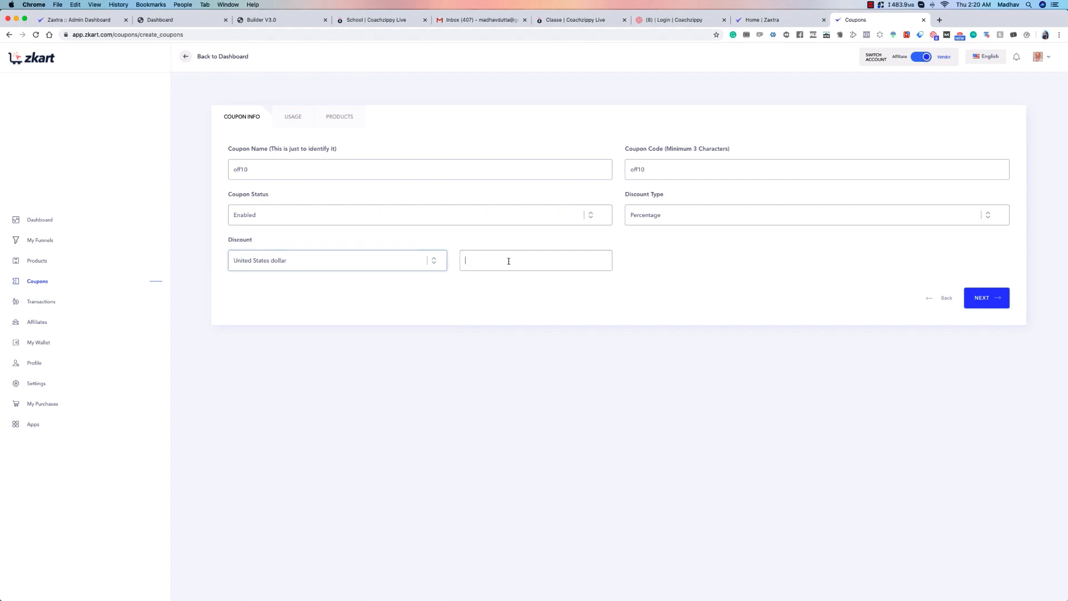
Try the Fixed discount type for the coupon and switch it back to Percentage.
{"action": "left_click", "coordinate": [676, 217]}
{"action": "left_click", "coordinate": [675, 214]}
{"action": "left_click", "coordinate": [675, 215]}
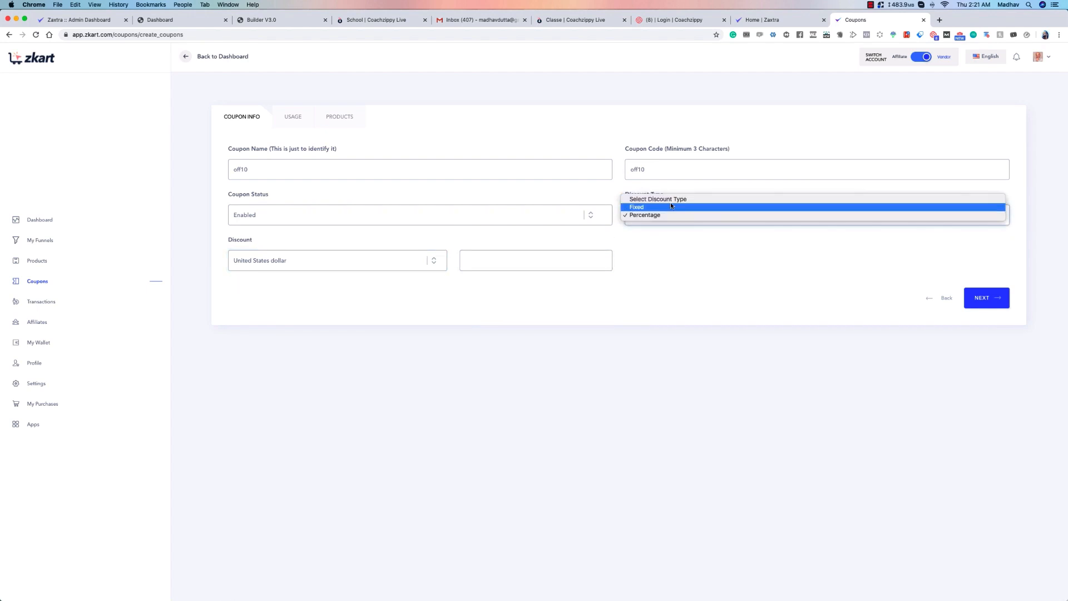
{"action": "left_click", "coordinate": [671, 207]}
{"action": "left_click", "coordinate": [661, 216]}
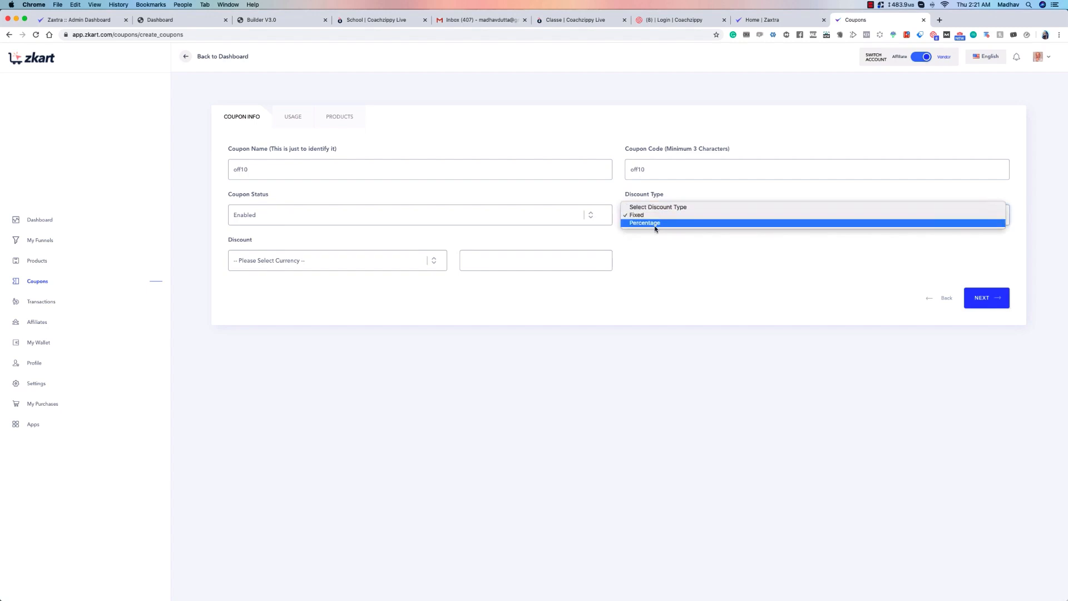
{"action": "left_click", "coordinate": [656, 225]}
Set the coupon's discount to 10 and continue to the usage settings.
{"action": "left_click", "coordinate": [507, 260]}
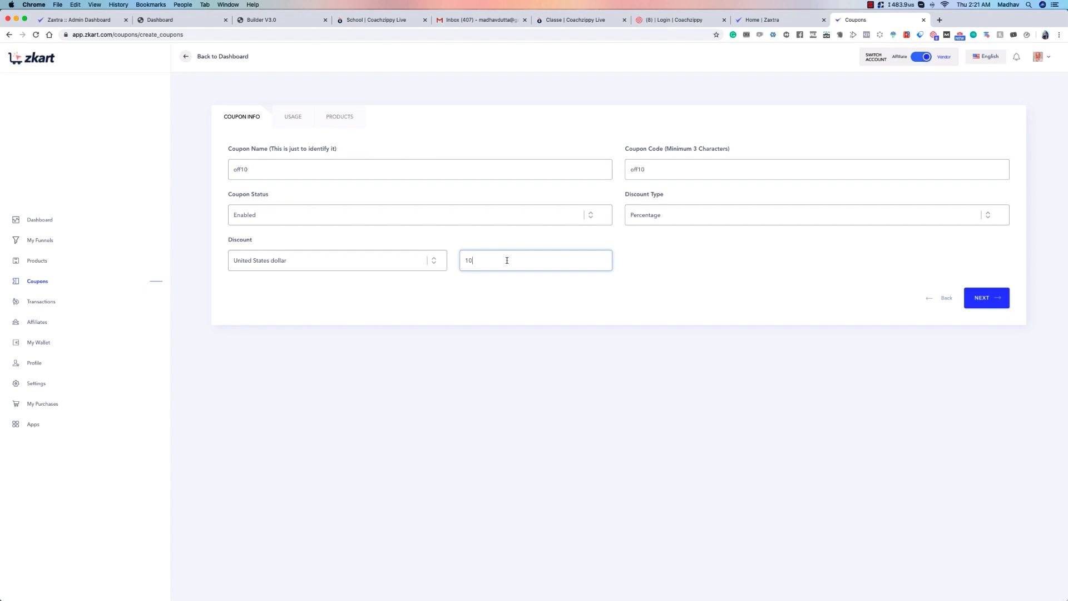
{"action": "left_click", "coordinate": [978, 295]}
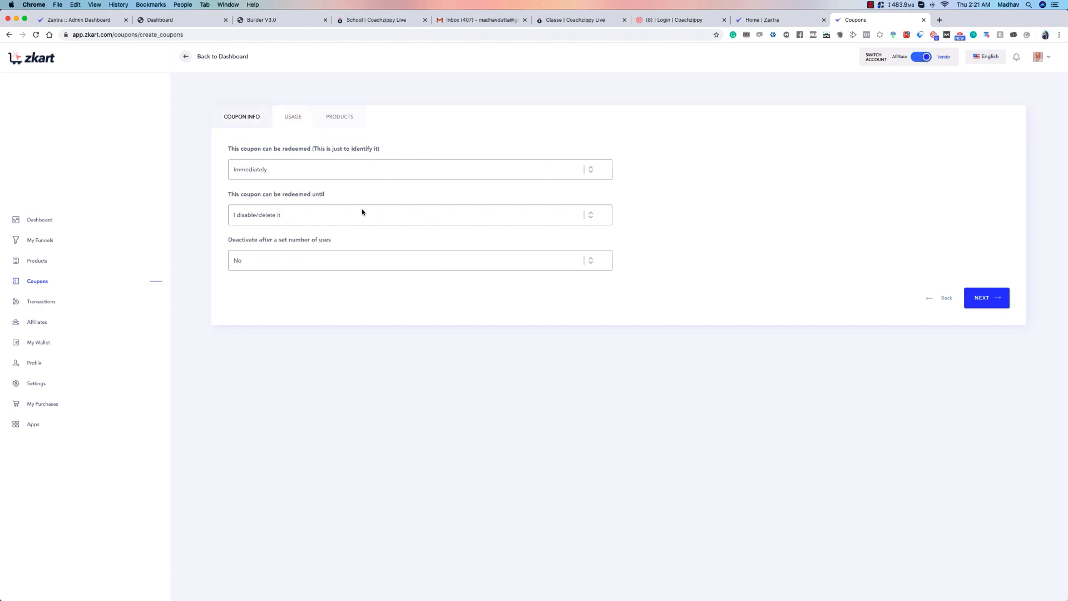
Try making the coupon redeemable from the set date 05/29/2020 and switch it back to Immediately.
{"action": "left_click", "coordinate": [299, 175]}
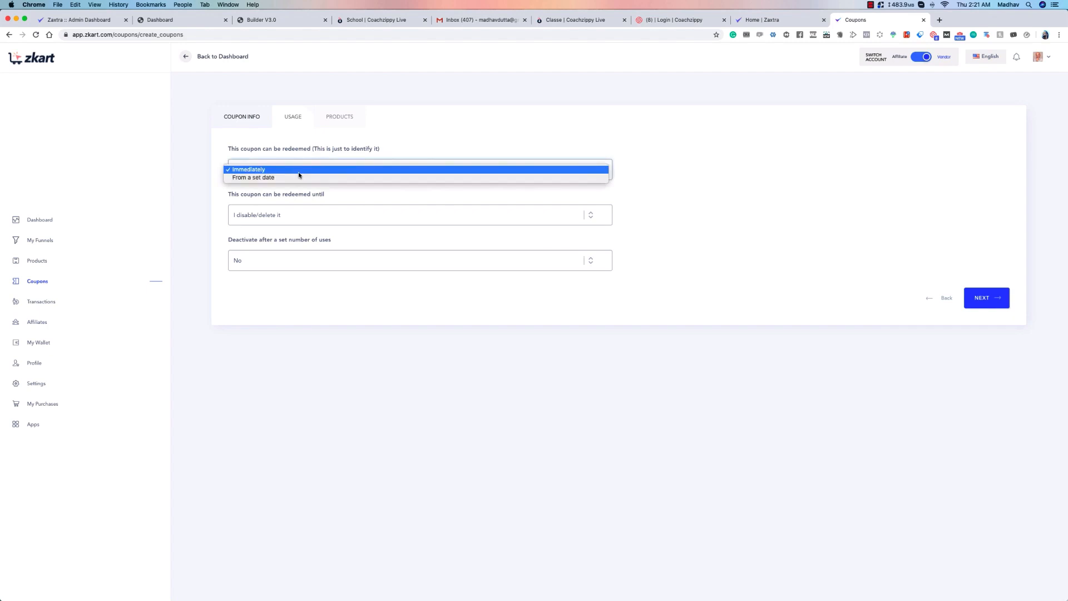
{"action": "left_click", "coordinate": [313, 169]}
{"action": "left_click", "coordinate": [317, 169]}
{"action": "left_click", "coordinate": [310, 177]}
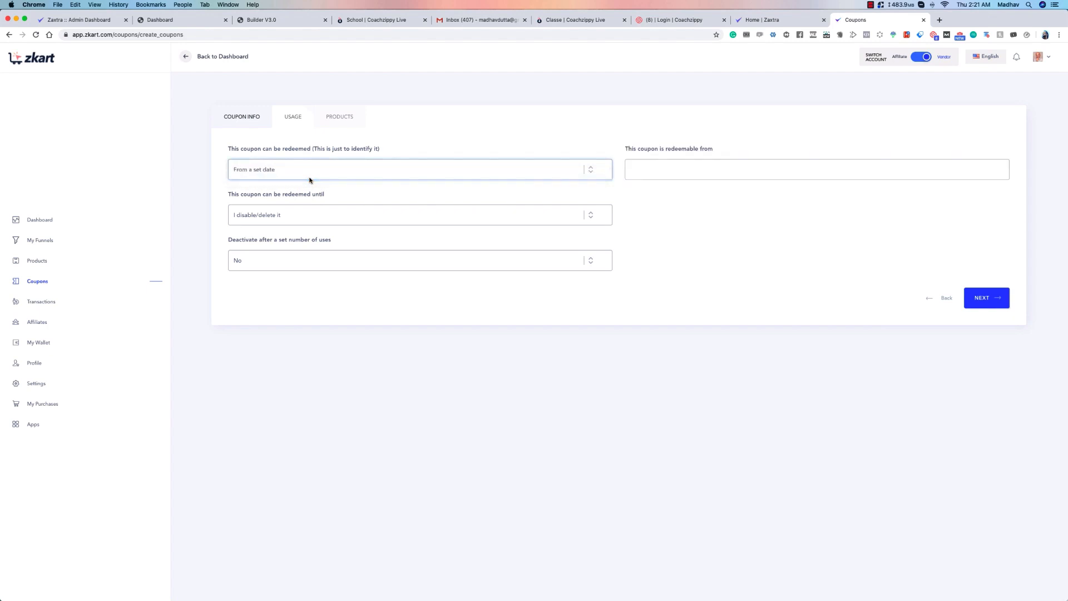
{"action": "left_click", "coordinate": [634, 170]}
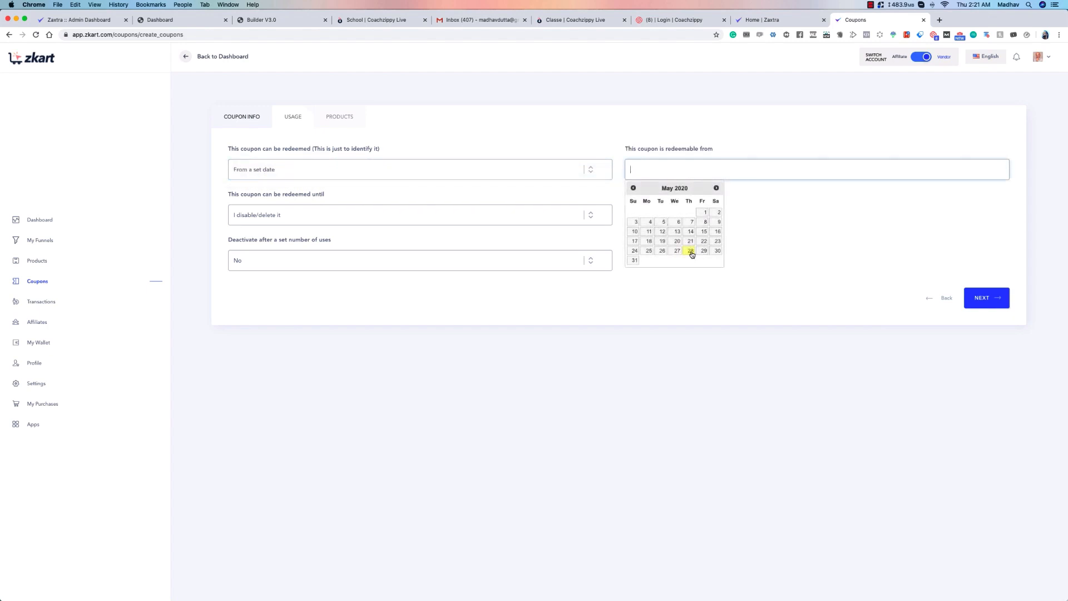
{"action": "left_click", "coordinate": [693, 253]}
{"action": "left_click", "coordinate": [693, 170]}
{"action": "left_click", "coordinate": [702, 253]}
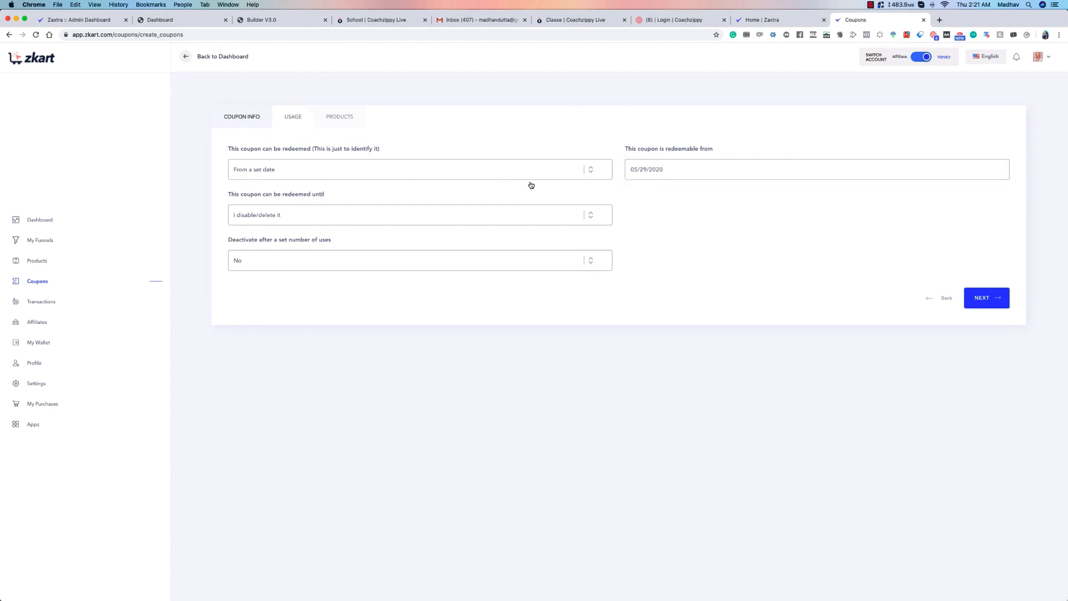
{"action": "left_click", "coordinate": [492, 167]}
{"action": "left_click", "coordinate": [382, 162]}
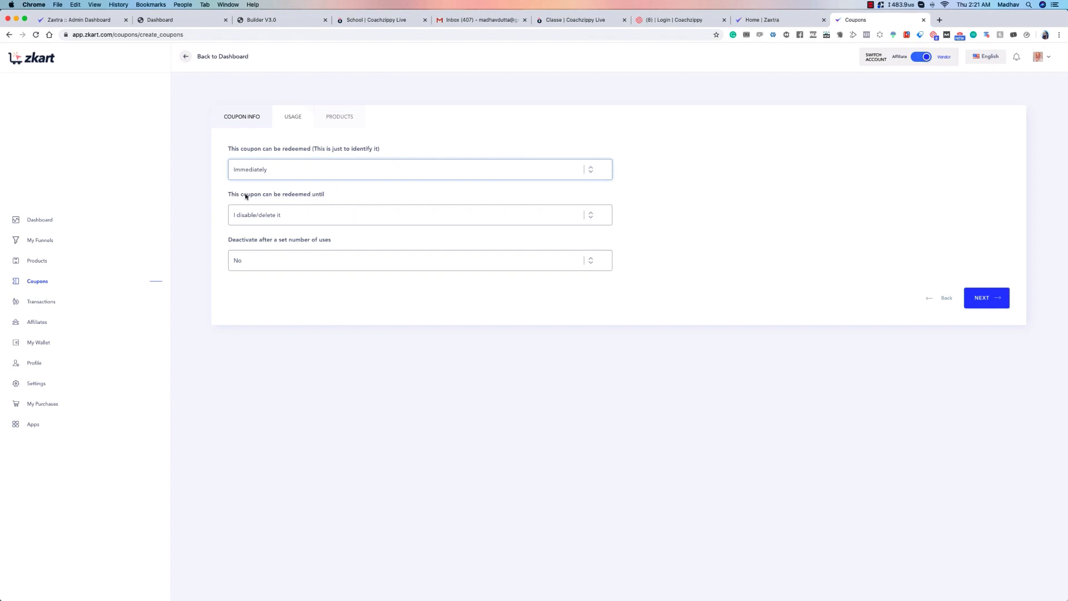
Try limiting the coupon's redemption period to the set dates 05/28/2020 through 05/30/2020.
{"action": "left_click", "coordinate": [299, 216]}
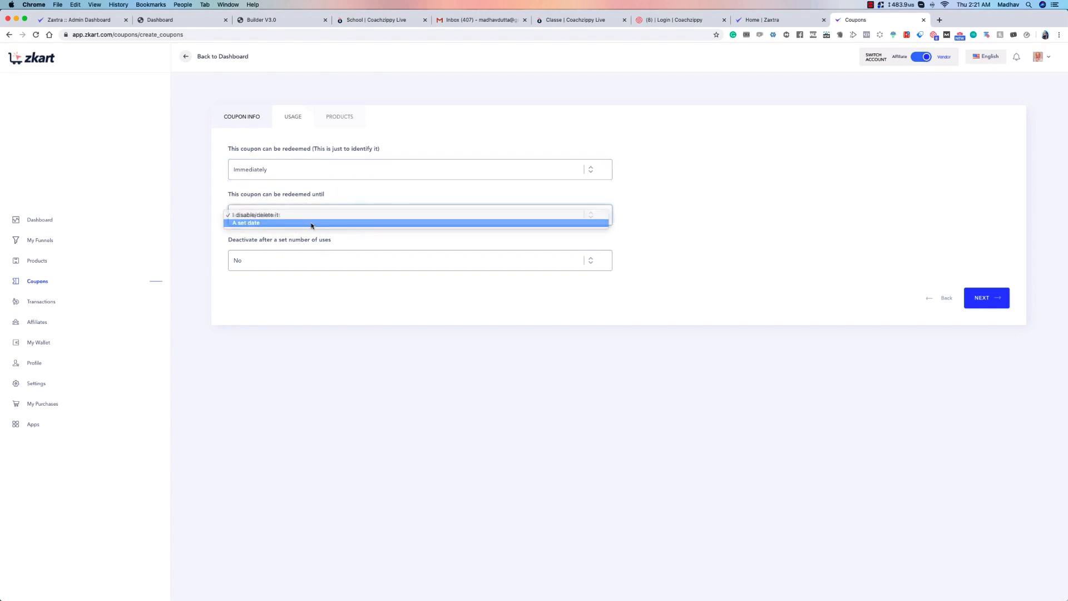
{"action": "left_click", "coordinate": [310, 222]}
{"action": "left_click", "coordinate": [679, 216]}
{"action": "left_click", "coordinate": [717, 296]}
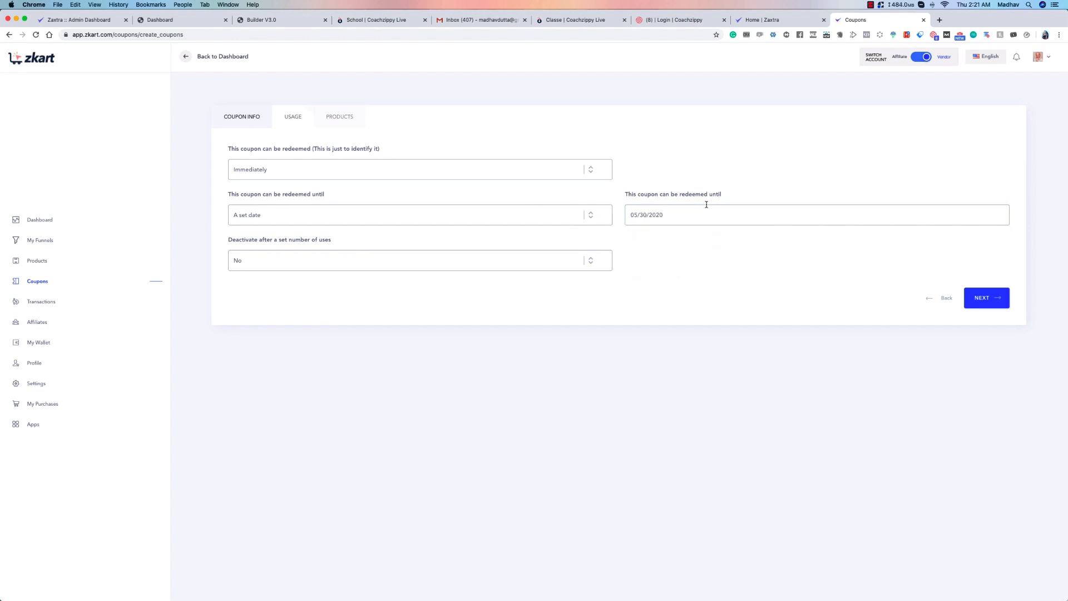
{"action": "left_click", "coordinate": [539, 172]}
{"action": "left_click", "coordinate": [533, 178]}
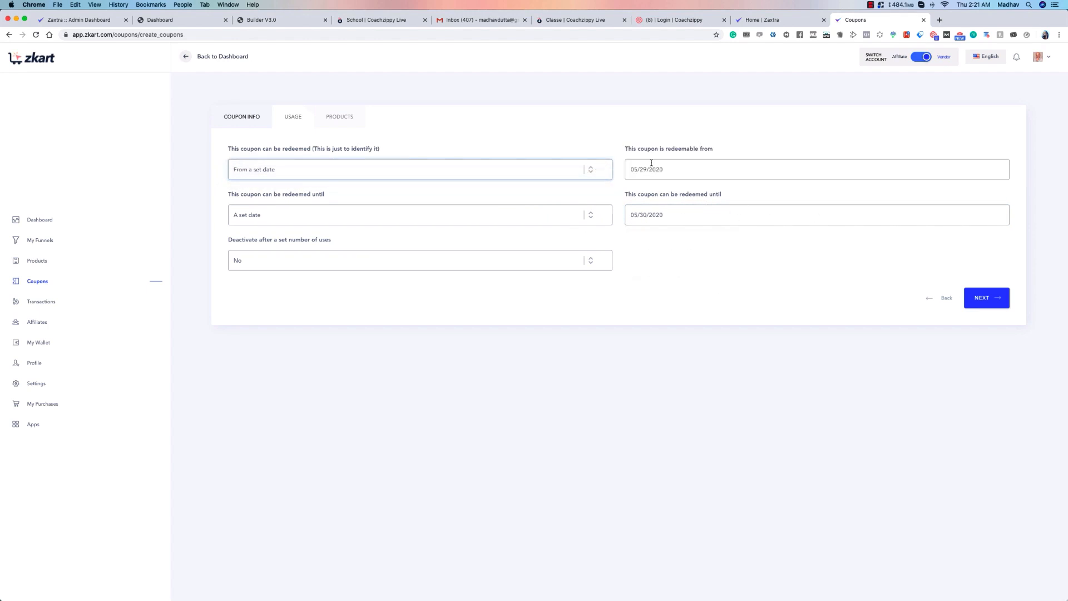
{"action": "left_click", "coordinate": [653, 169]}
{"action": "left_click", "coordinate": [691, 250]}
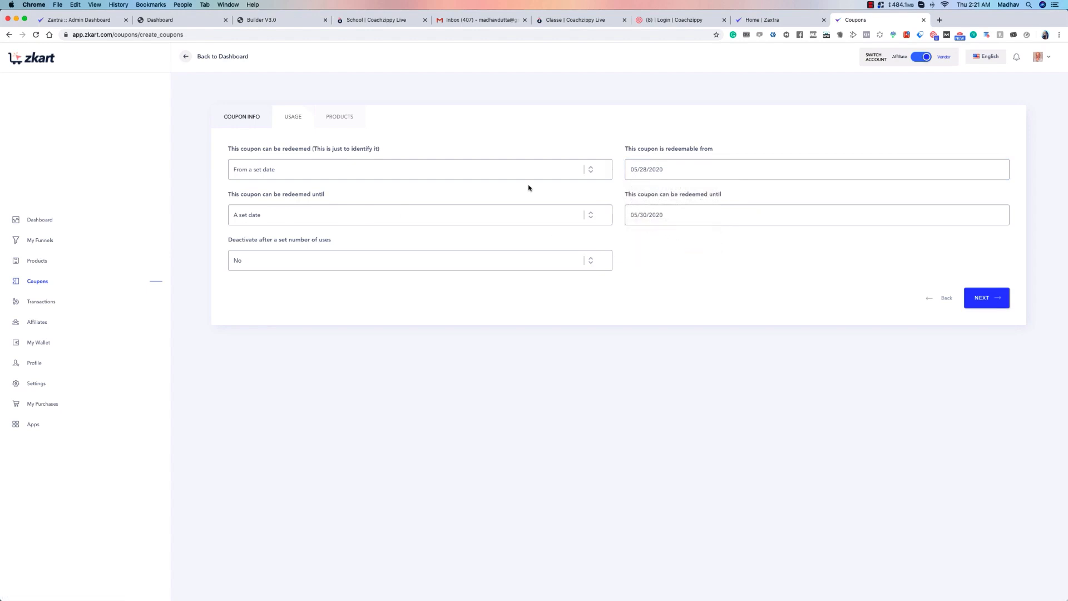
Reset the coupon to be redeemable immediately and until it is disabled or deleted.
{"action": "left_click", "coordinate": [545, 170]}
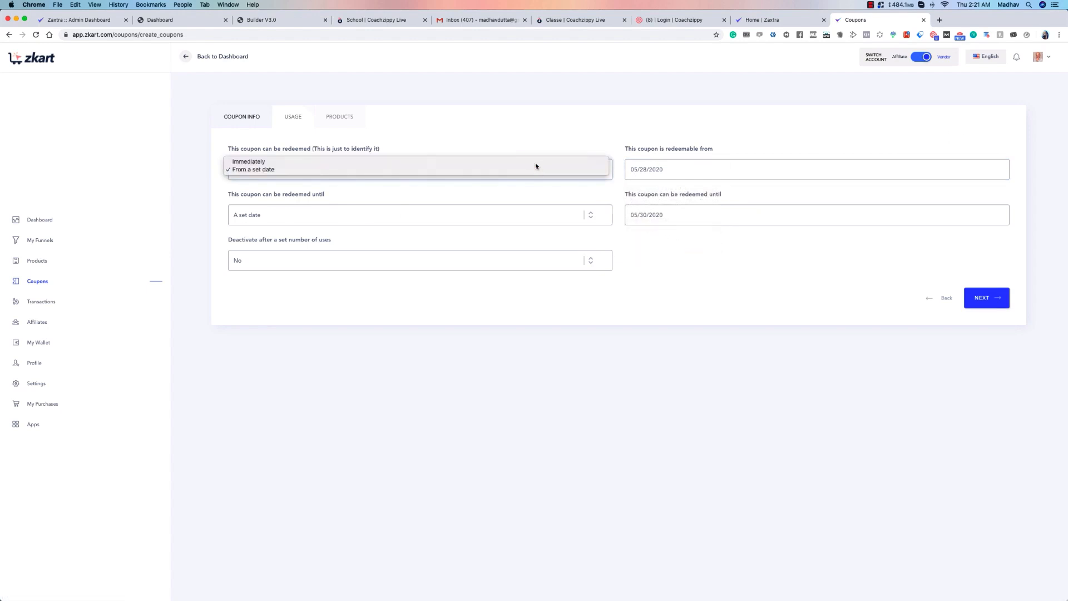
{"action": "left_click", "coordinate": [535, 162]}
{"action": "left_click", "coordinate": [349, 215]}
{"action": "left_click", "coordinate": [340, 207]}
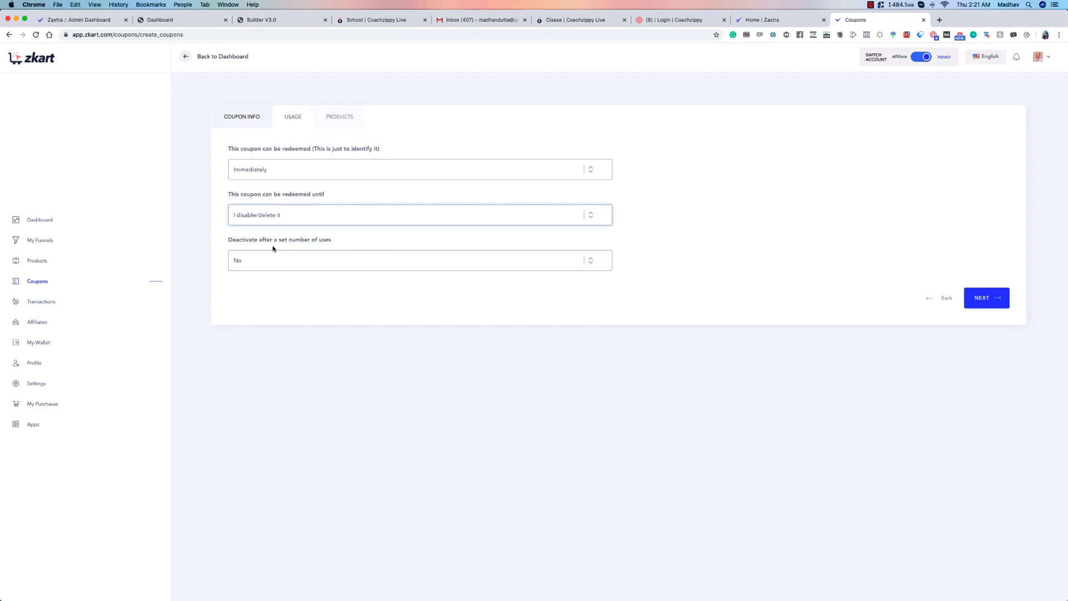
Make the coupon deactivate after 3 uses and continue to its product settings.
{"action": "left_click", "coordinate": [254, 260]}
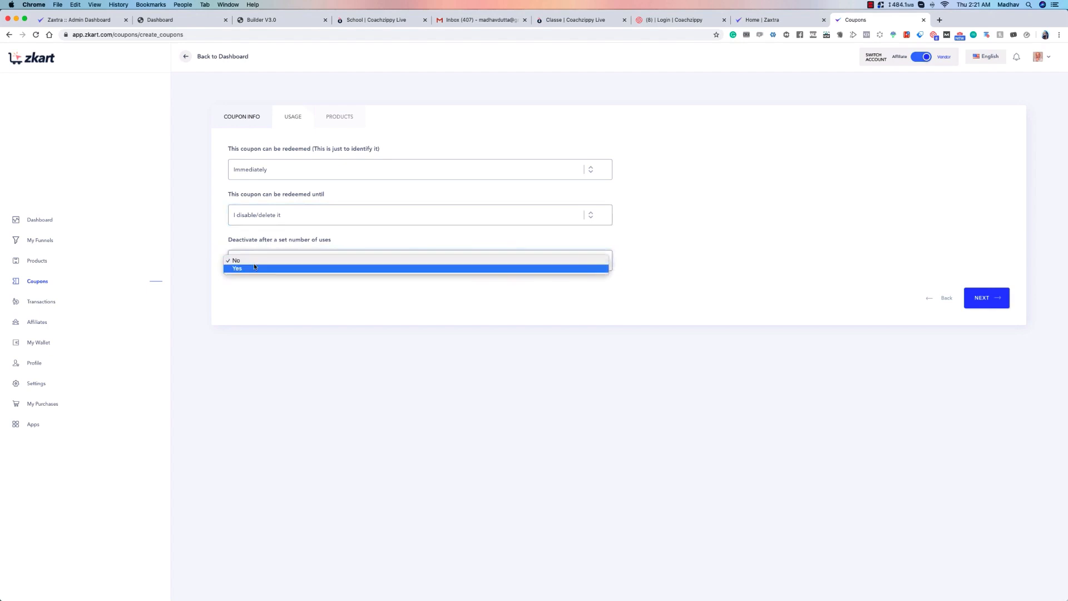
{"action": "left_click", "coordinate": [253, 268]}
{"action": "left_click", "coordinate": [699, 258]}
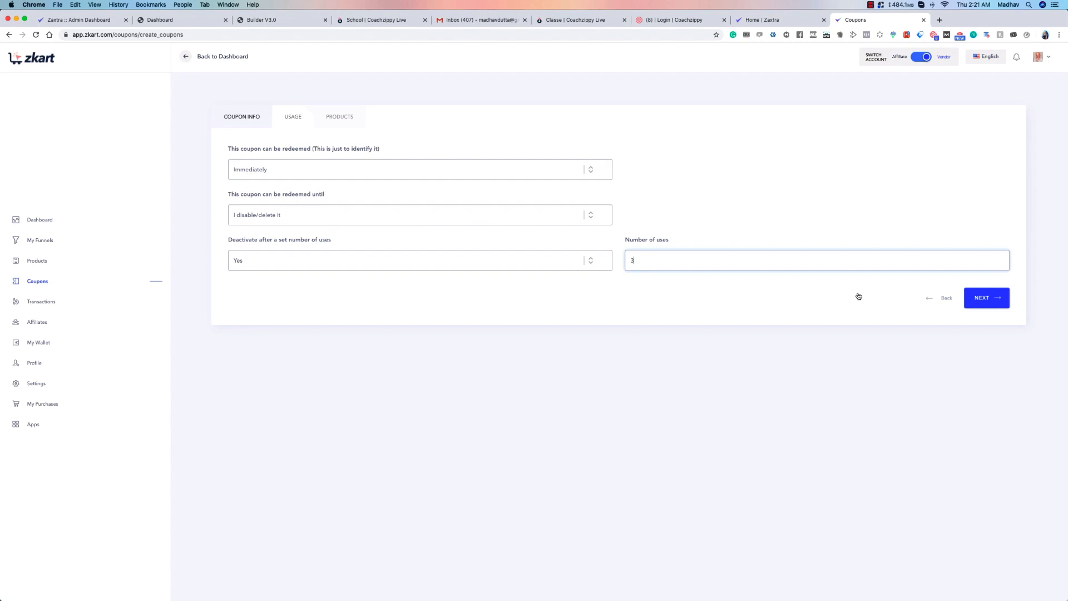
{"action": "left_click", "coordinate": [985, 297]}
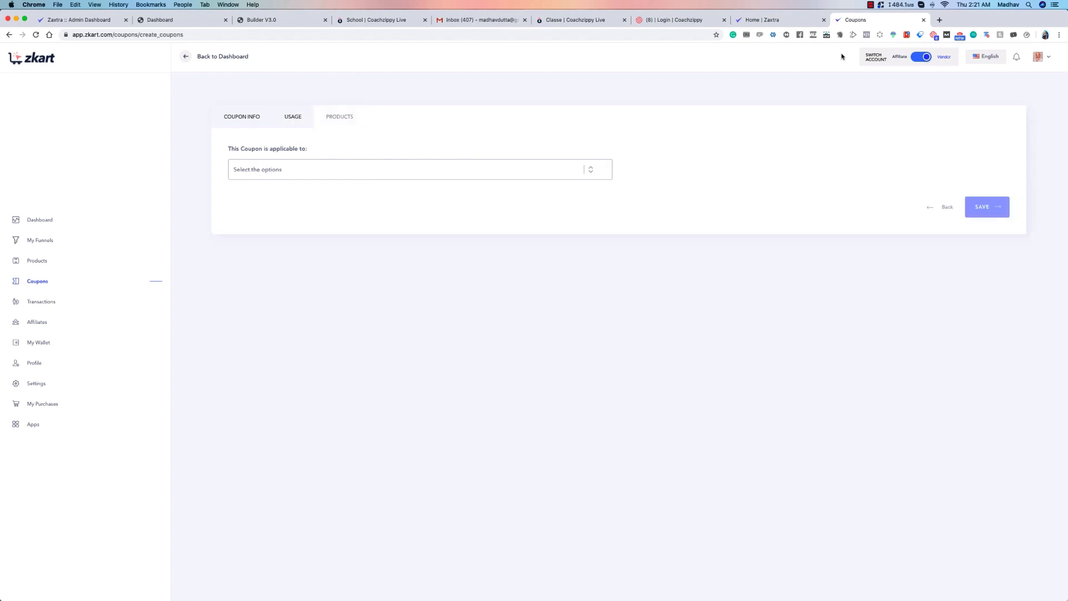
Apply the coupon to the specific product Lumen 201 and save it.
{"action": "left_click", "coordinate": [302, 170]}
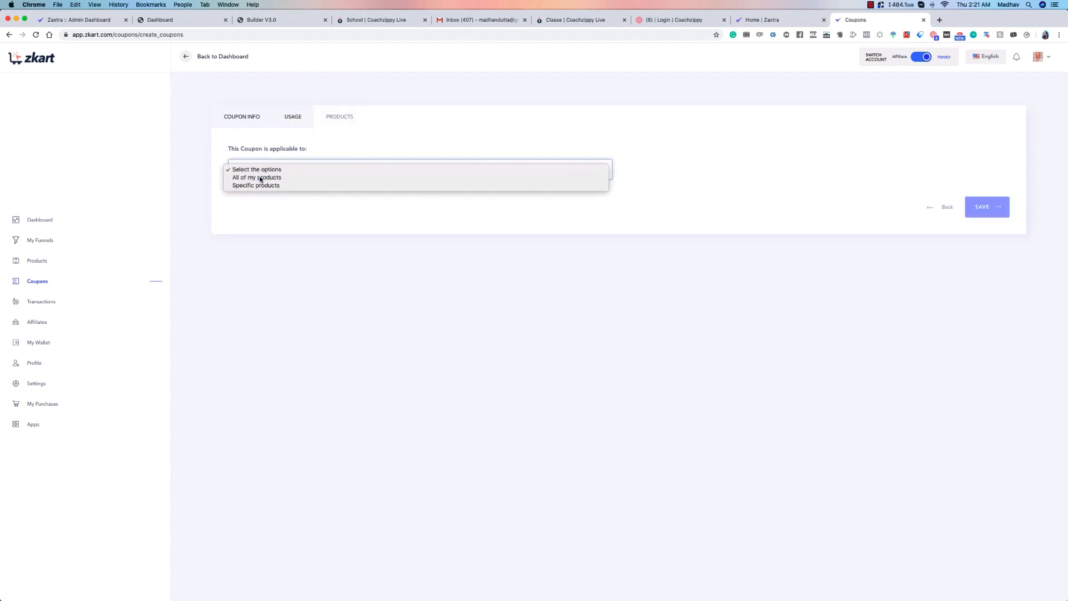
{"action": "left_click", "coordinate": [260, 178]}
{"action": "left_click", "coordinate": [300, 178]}
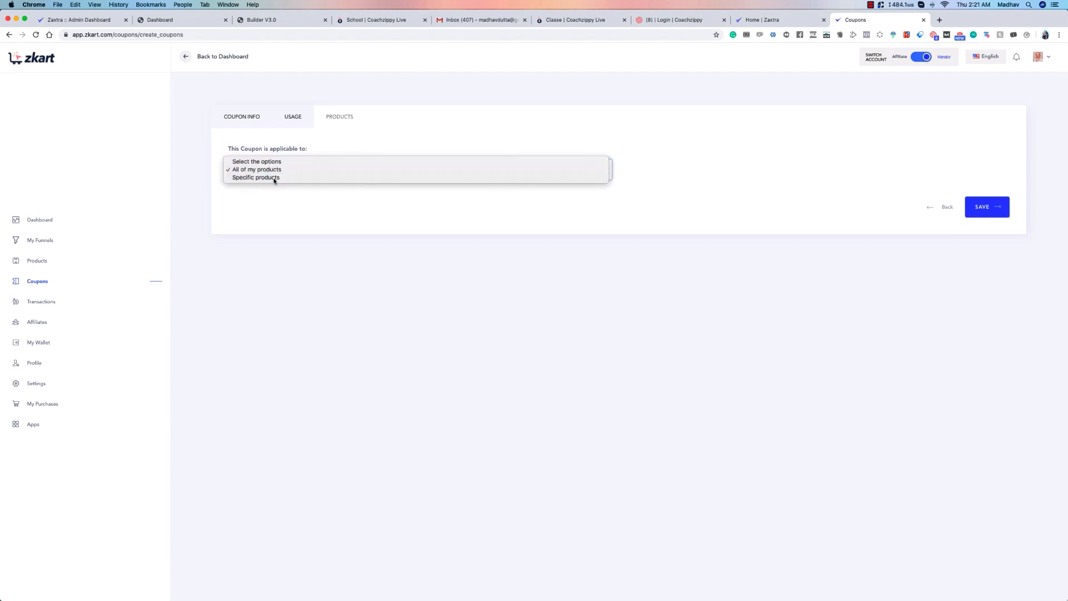
{"action": "left_click", "coordinate": [272, 178]}
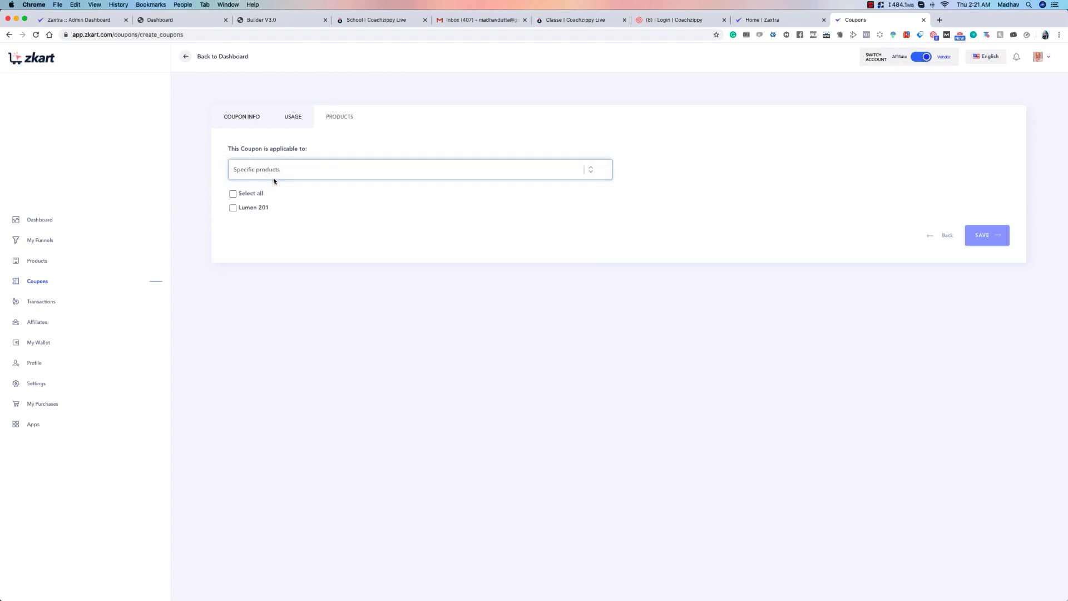
{"action": "left_click", "coordinate": [232, 208]}
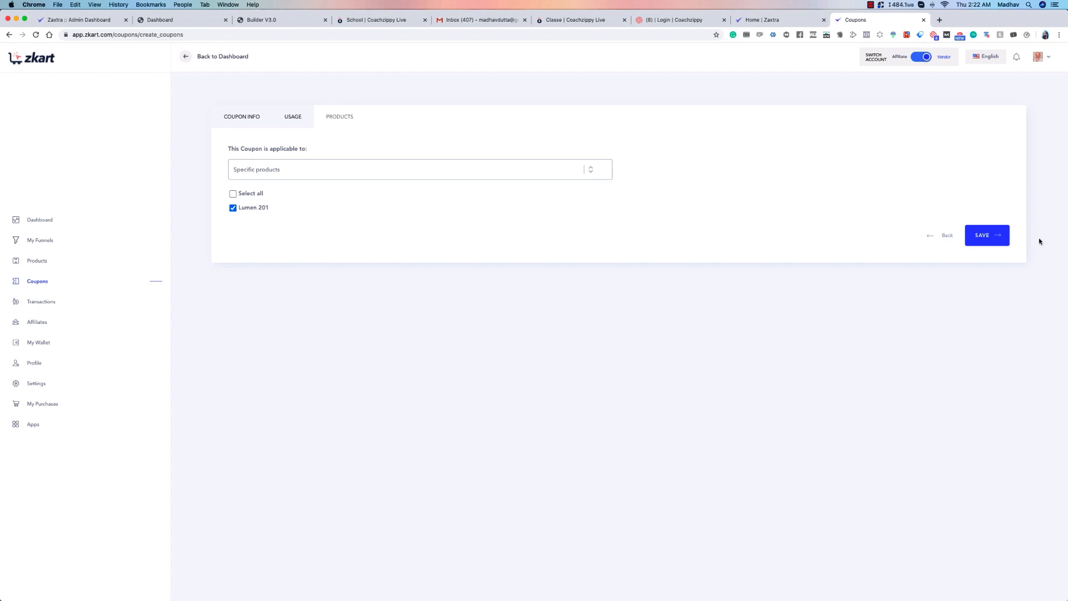
{"action": "left_click", "coordinate": [996, 239]}
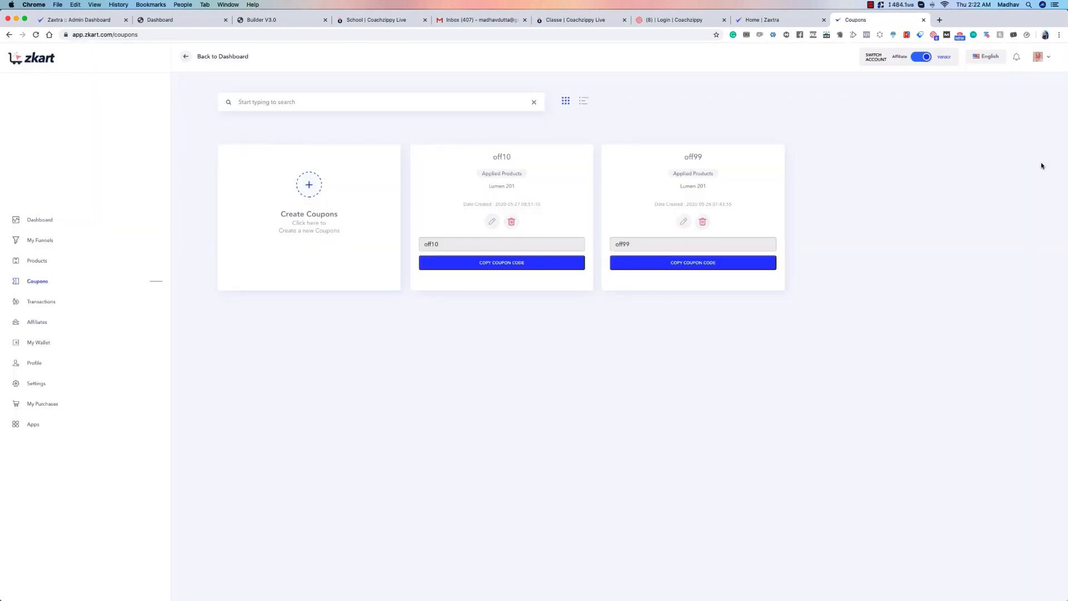
{"action": "left_click", "coordinate": [937, 21]}
{"action": "type", "text": "https://lumen-201.zkart.com"}
{"action": "key", "text": "Return"}
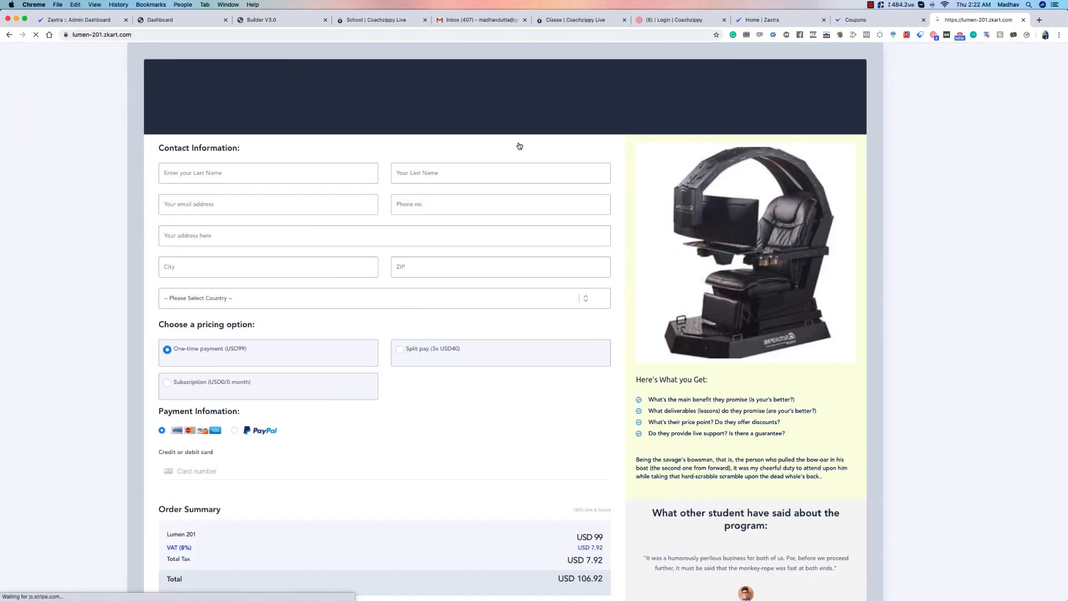
Try to apply the coupon code 10off to the Lumen 201 order on the checkout page.
{"action": "scroll", "coordinate": [389, 222], "scroll_direction": "down", "scroll_amount": 5}
{"action": "left_click", "coordinate": [234, 373]}
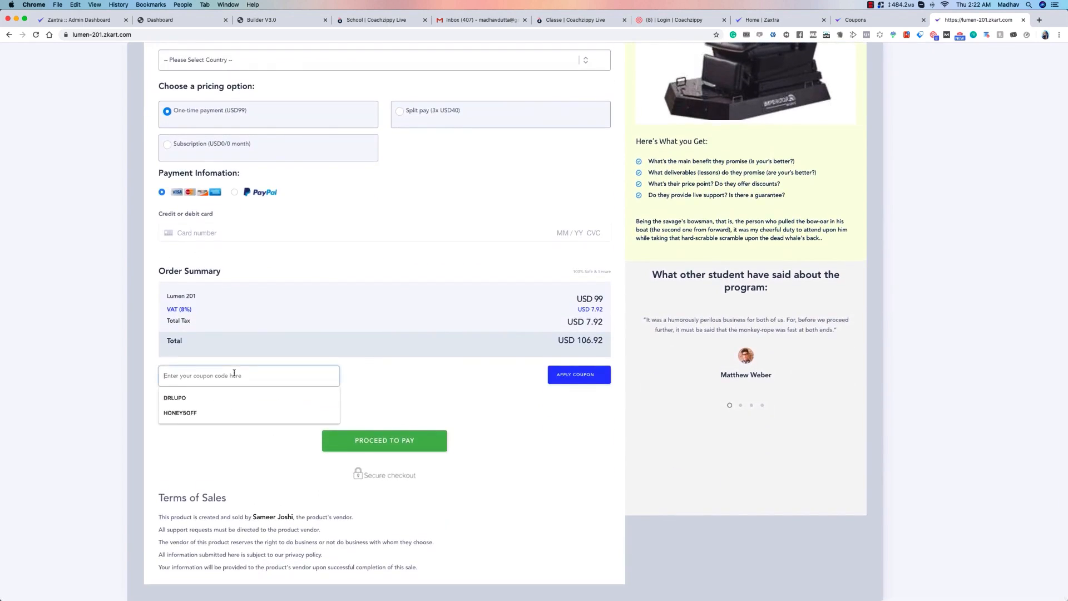
{"action": "type", "text": "10off"}
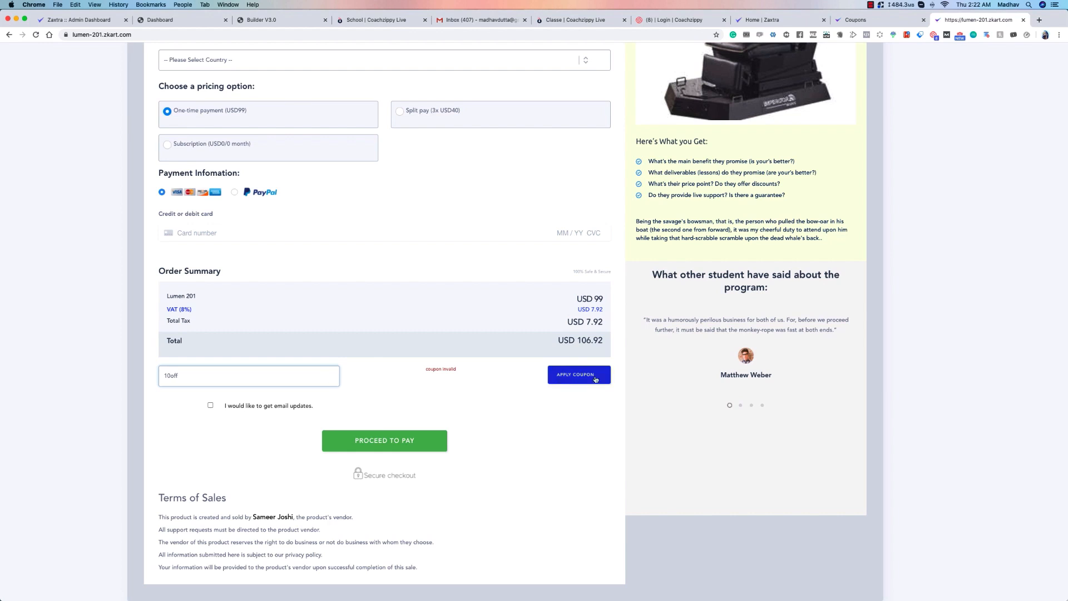
Check the codes in the zkart coupon list and apply off99 to the Lumen 201 order with the Split pay option.
{"action": "double_click", "coordinate": [238, 382]}
{"action": "left_click", "coordinate": [894, 19]}
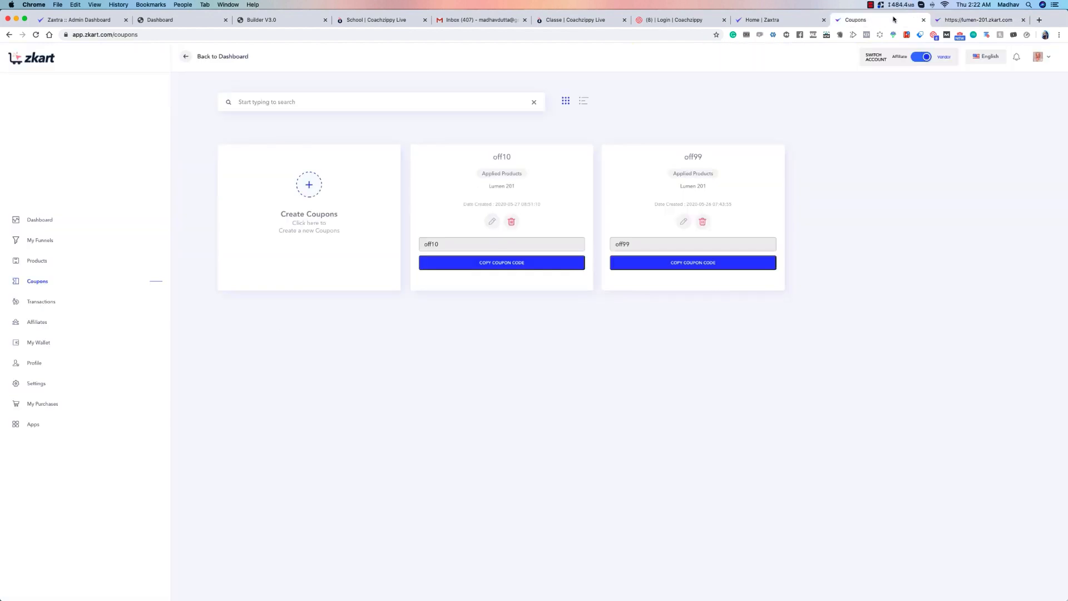
{"action": "left_click", "coordinate": [979, 22]}
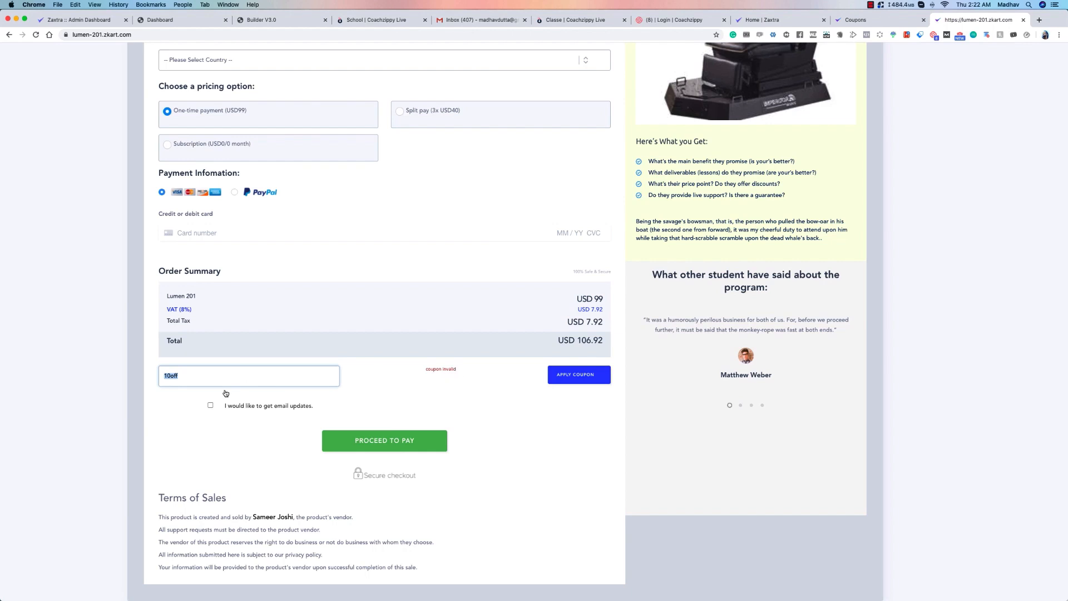
{"action": "type", "text": "off1"}
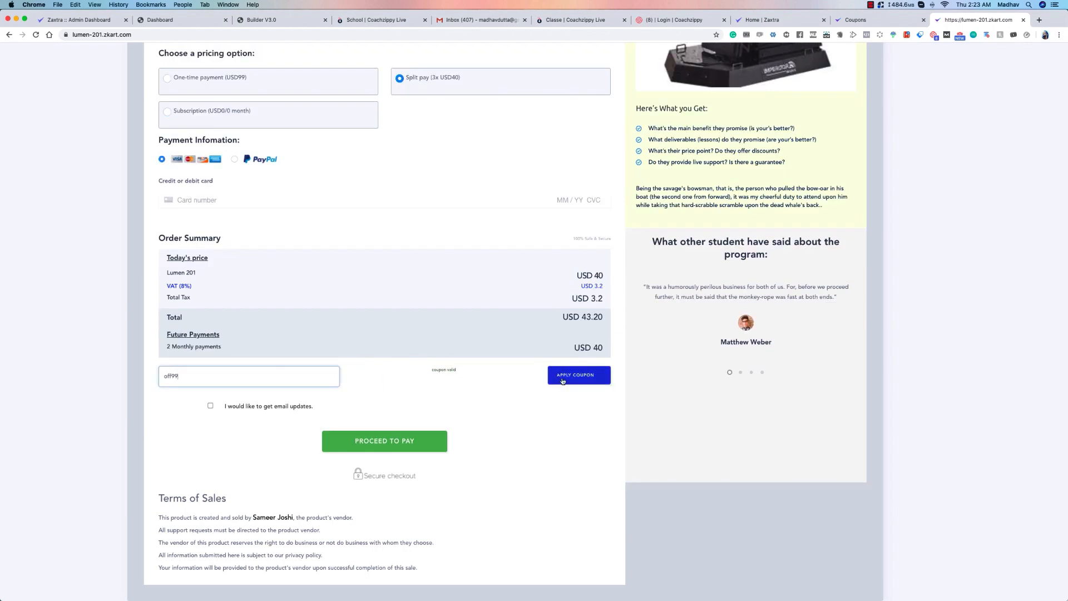
{"action": "left_click", "coordinate": [563, 380]}
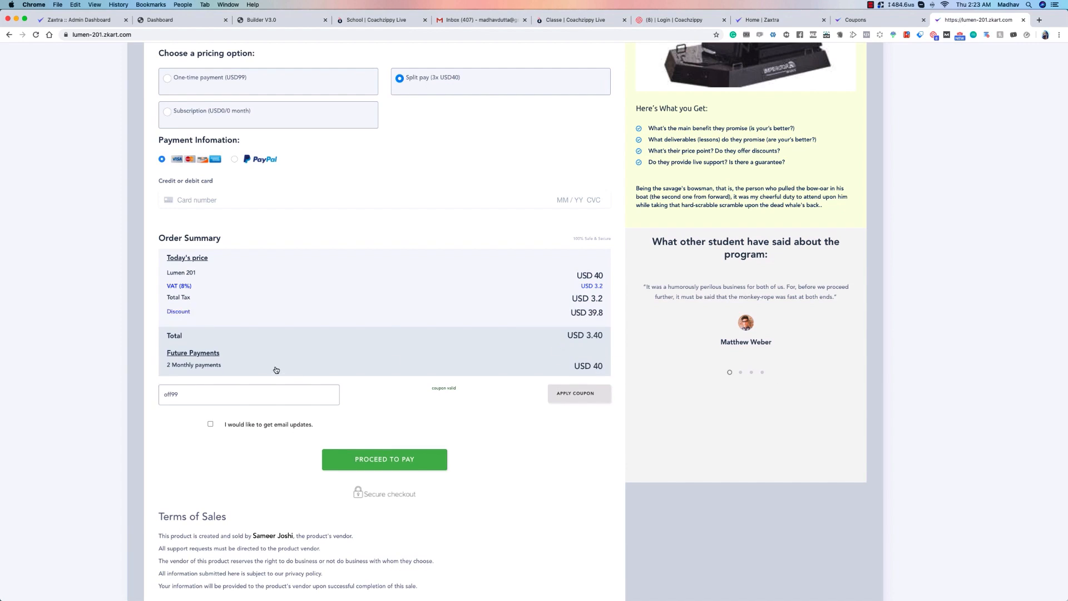
Look over the coupon list and the pricing options on the Lumen 201 checkout page.
{"action": "left_click", "coordinate": [882, 22]}
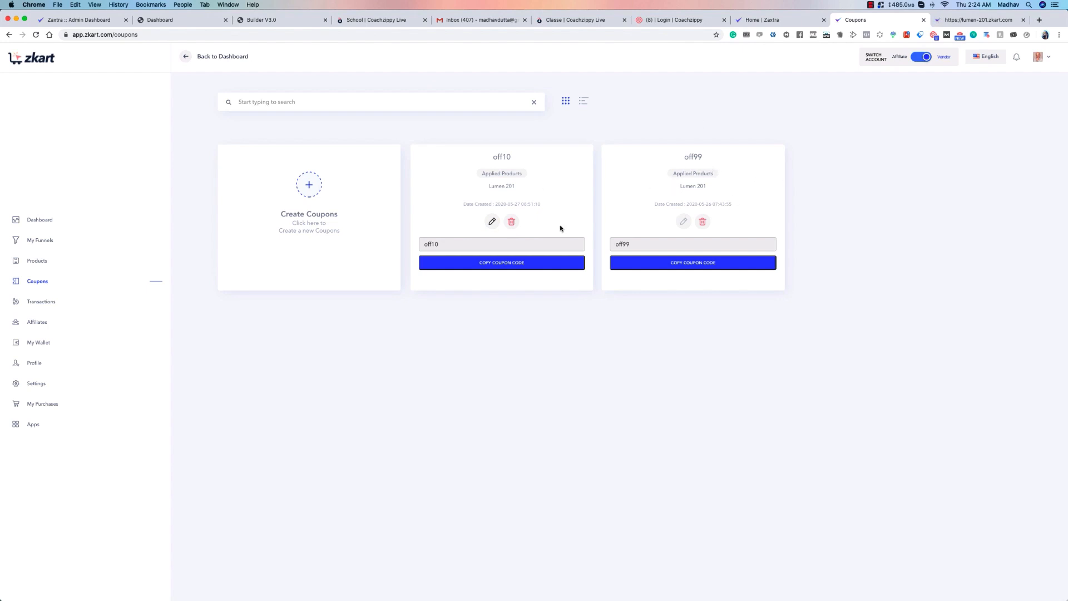
{"action": "left_click", "coordinate": [1005, 25]}
{"action": "scroll", "coordinate": [284, 341], "scroll_direction": "up", "scroll_amount": 5}
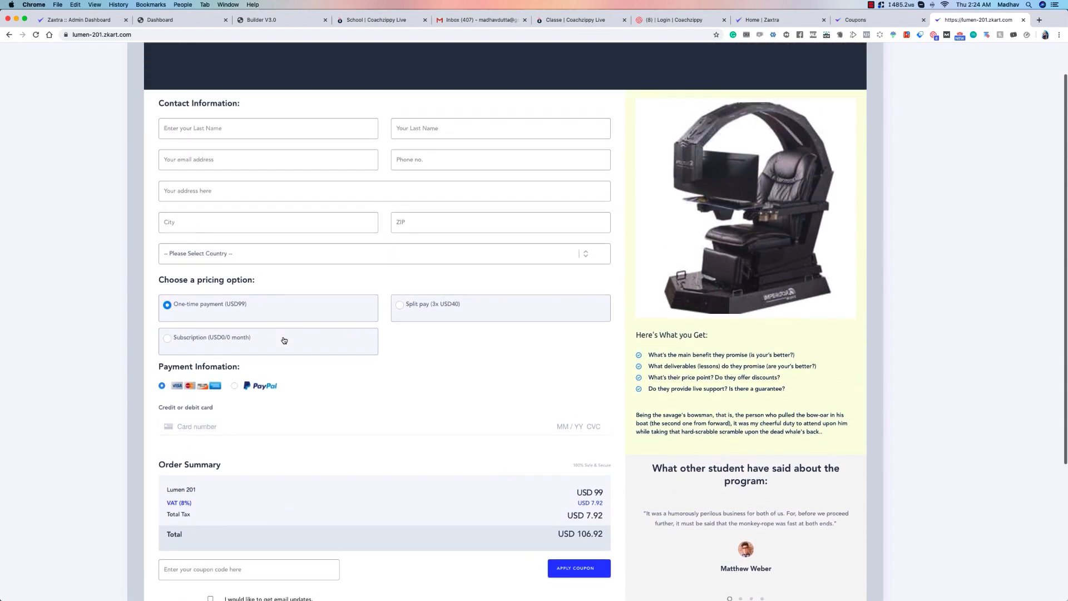
Open the vendor account's Transactions page and examine its date range choices and revenue chart.
{"action": "left_click", "coordinate": [902, 25]}
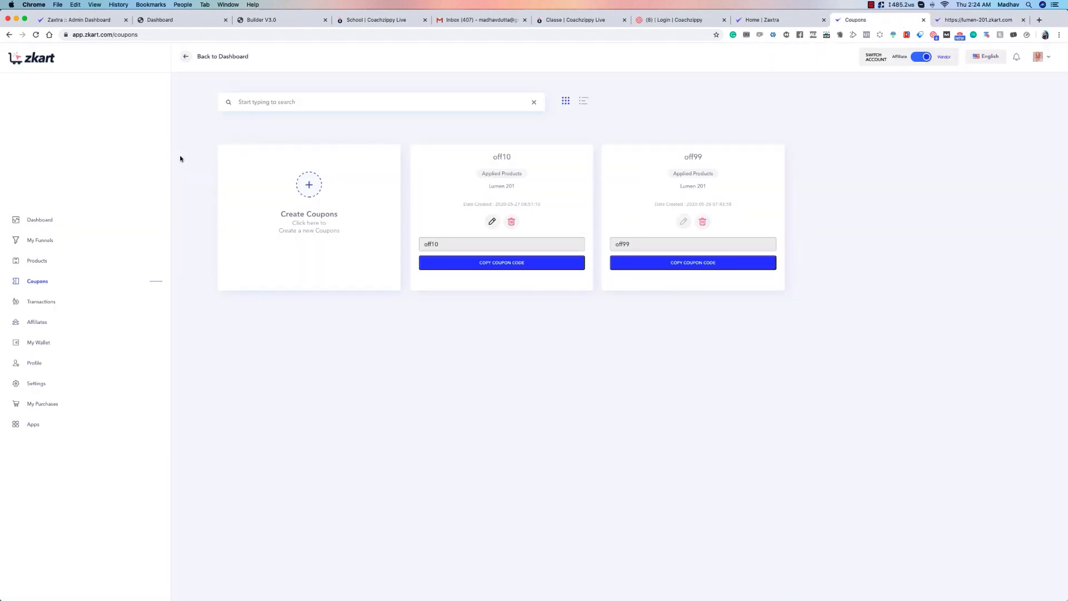
{"action": "left_click", "coordinate": [33, 301]}
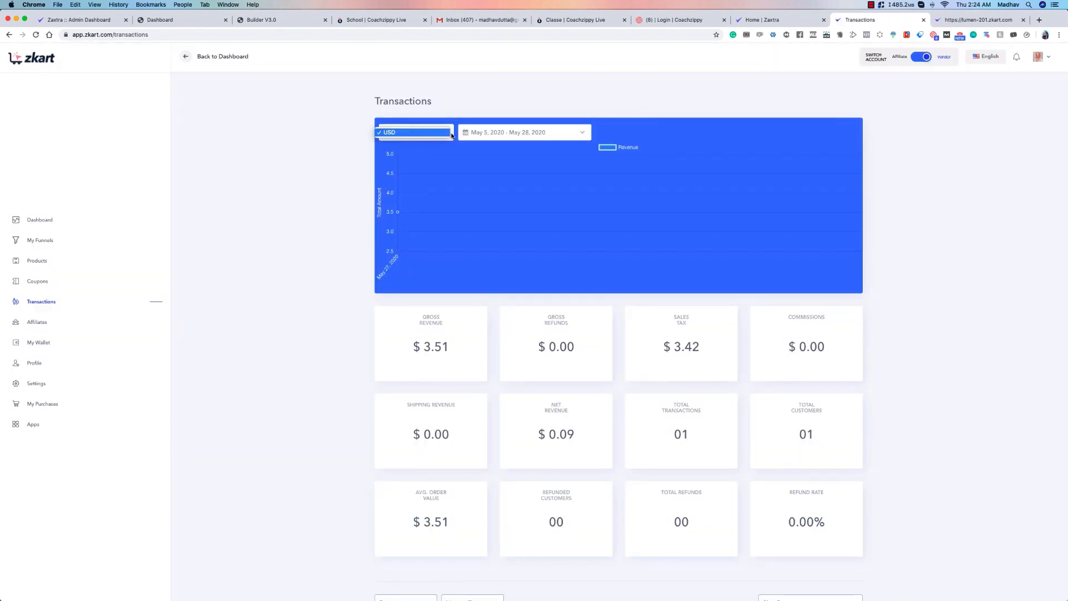
{"action": "left_click", "coordinate": [511, 133]}
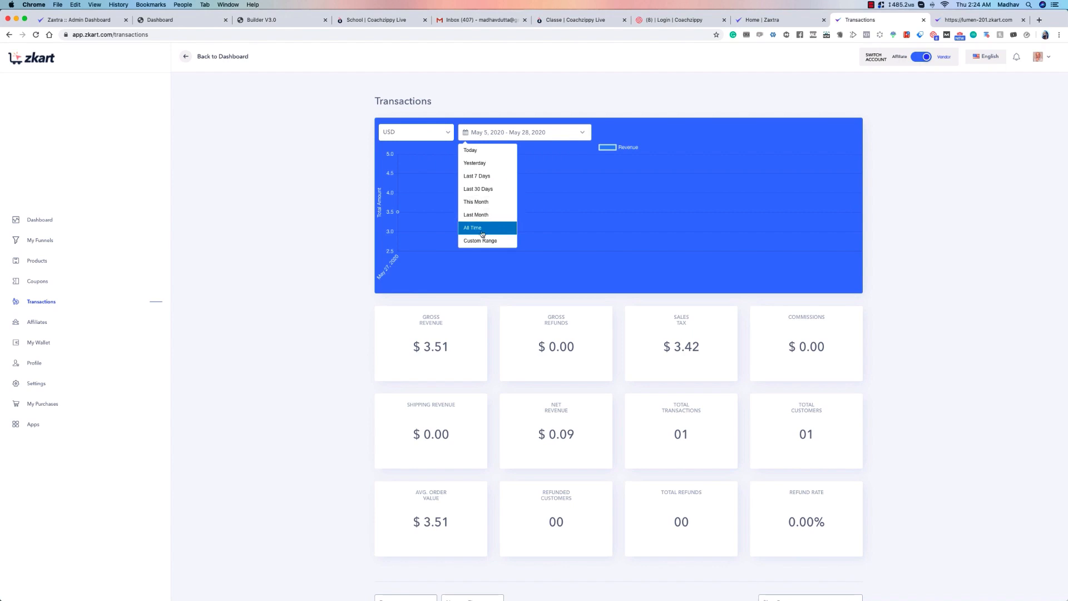
{"action": "left_click", "coordinate": [1043, 191]}
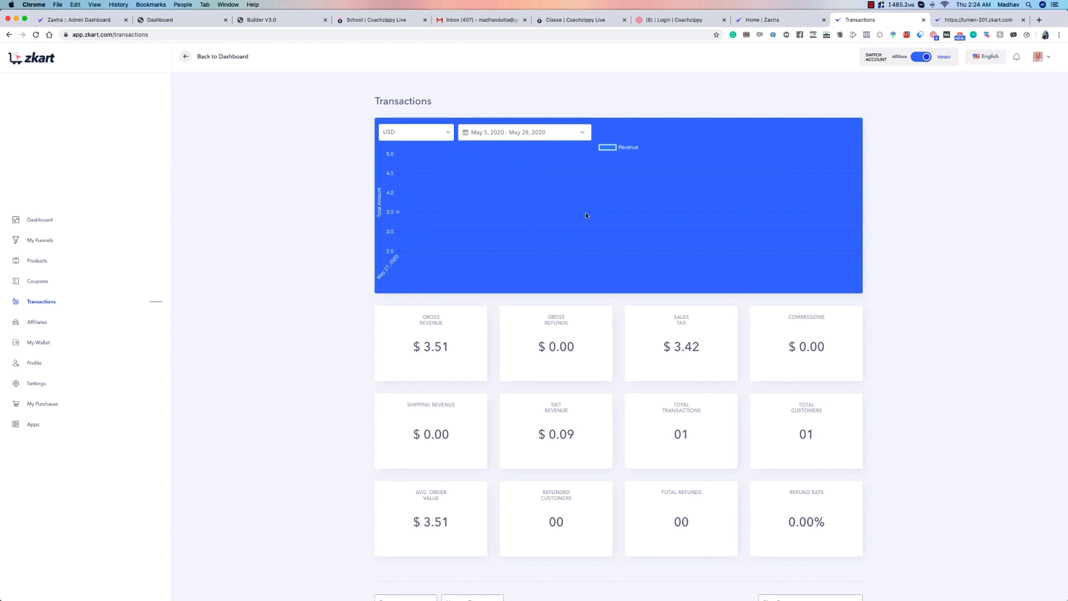
{"action": "mouse_move", "coordinate": [400, 215]}
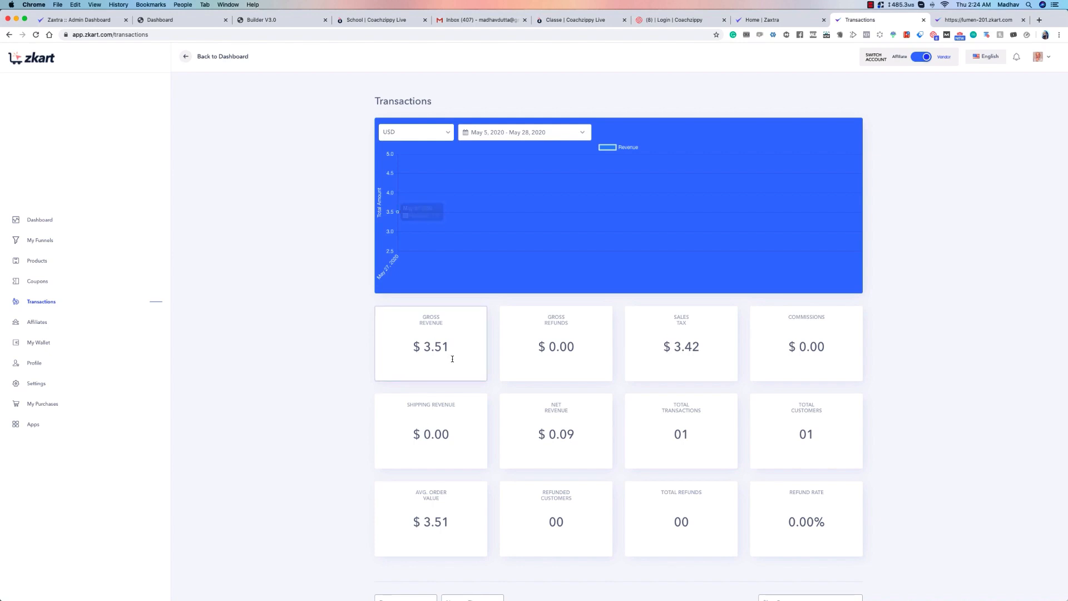
View the invoice of the Lumen 201 transaction and return to the transactions list.
{"action": "scroll", "coordinate": [445, 356], "scroll_direction": "down", "scroll_amount": 5}
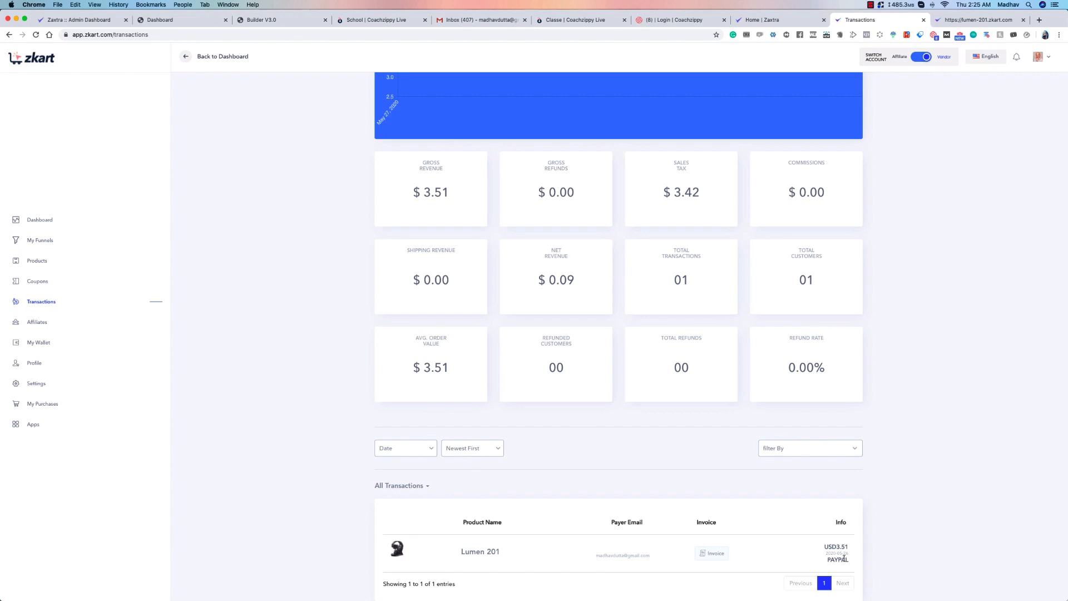
{"action": "left_click", "coordinate": [714, 554]}
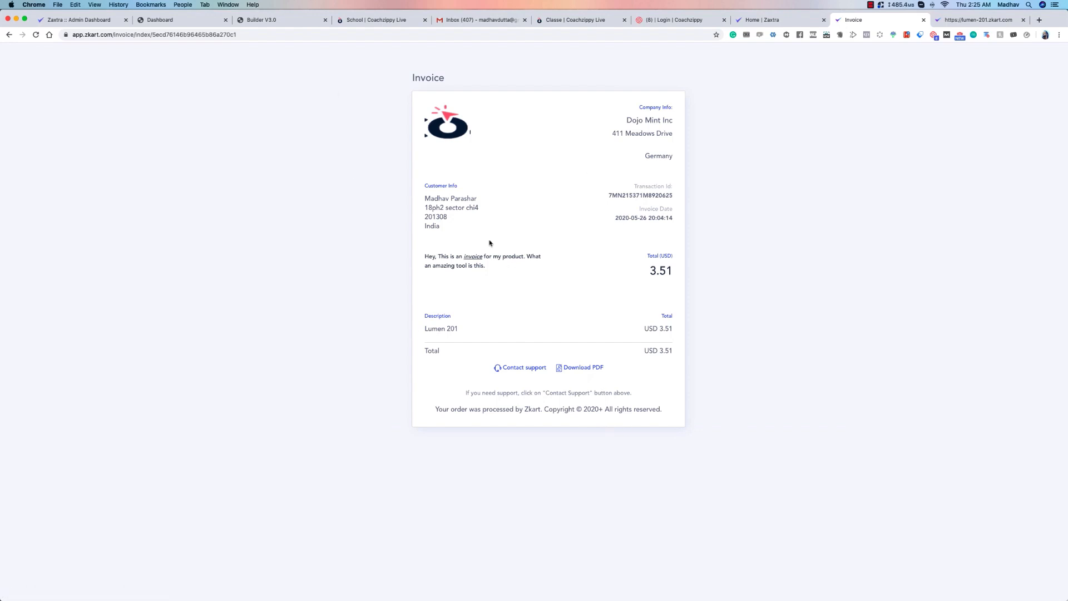
{"action": "left_click", "coordinate": [10, 35]}
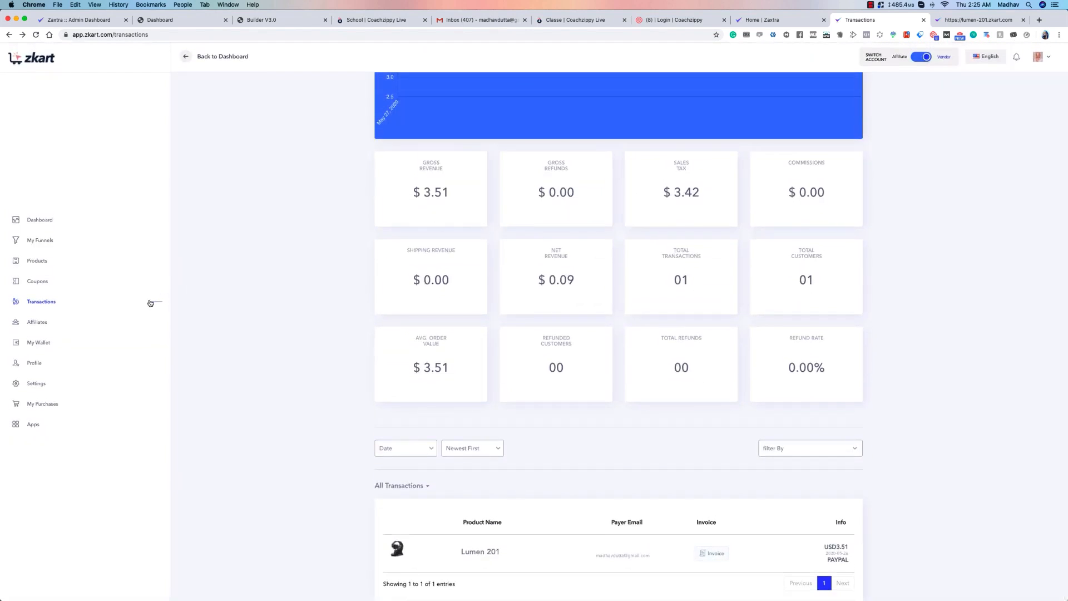
Review the affiliates overview and the My Affiliates list, and view the wallet.
{"action": "left_click", "coordinate": [44, 320]}
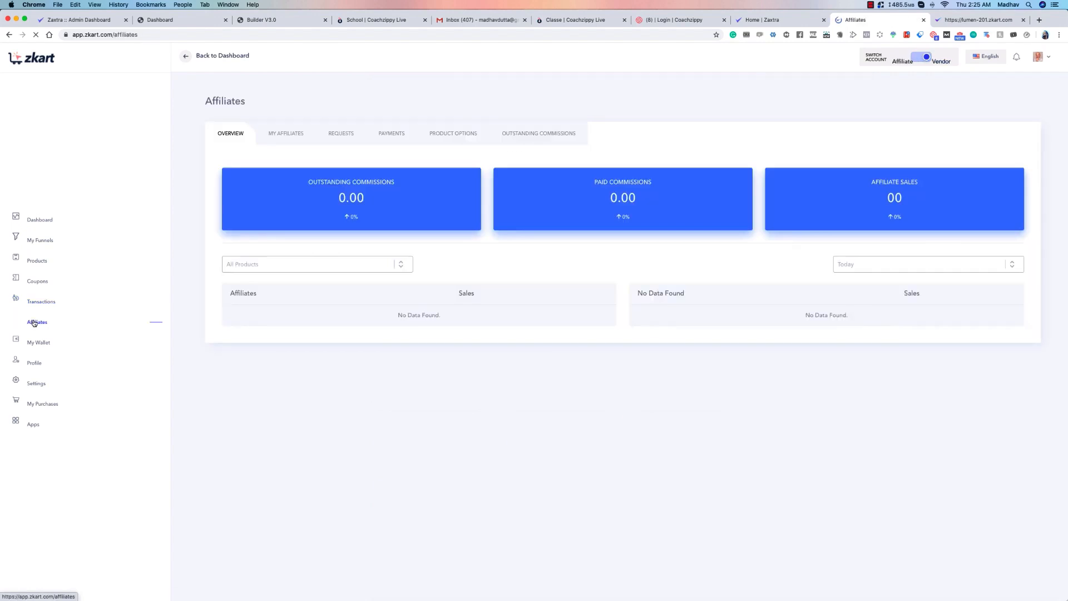
{"action": "left_click", "coordinate": [265, 140]}
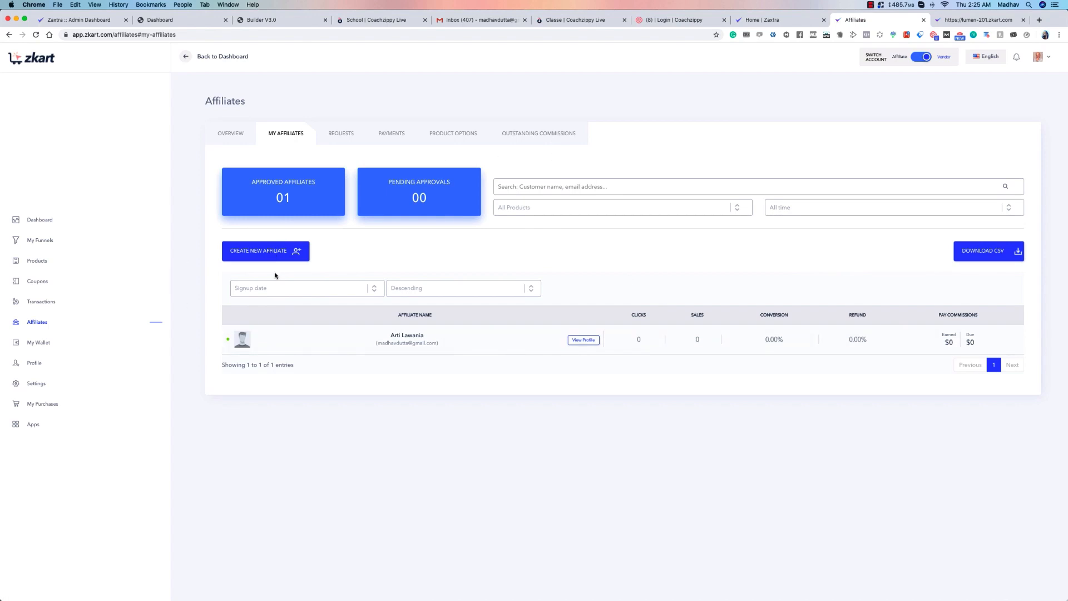
{"action": "left_click", "coordinate": [37, 344]}
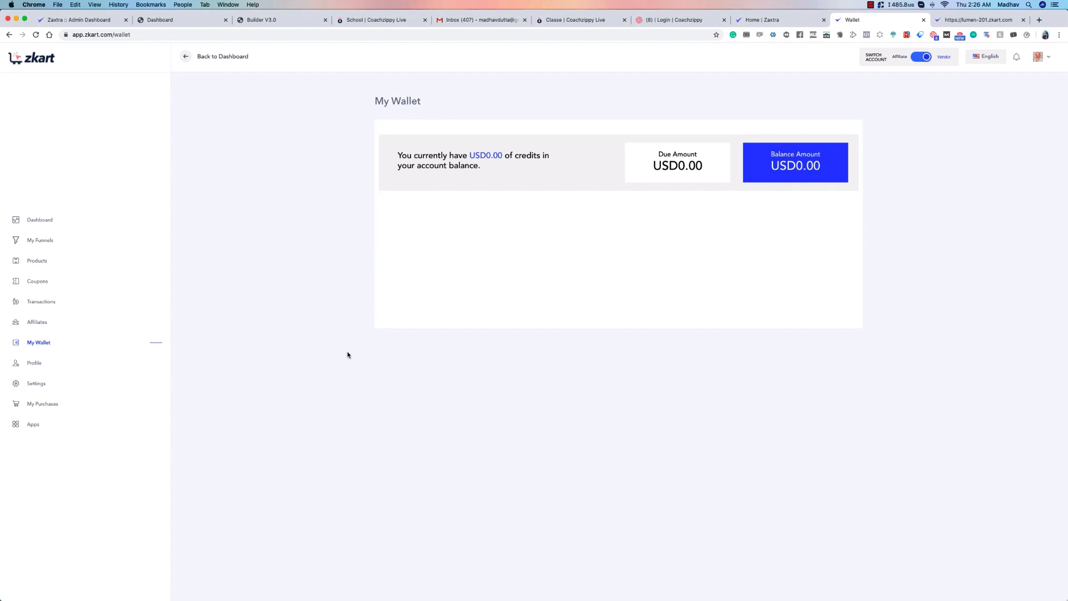
View the store profile and My Purchases, and return to the account dashboard.
{"action": "left_click", "coordinate": [34, 366]}
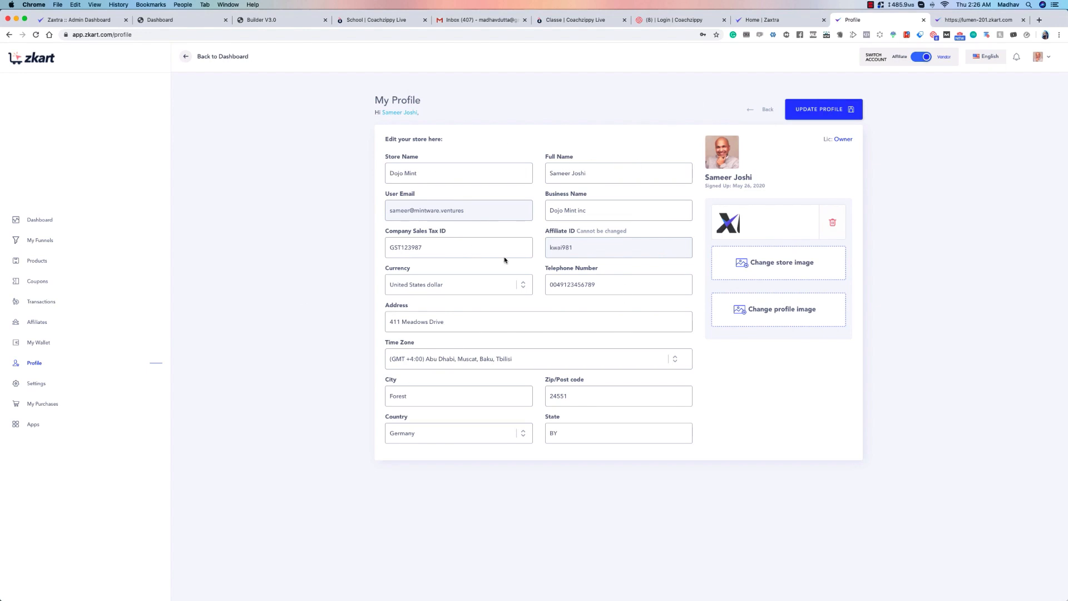
{"action": "left_click", "coordinate": [52, 405]}
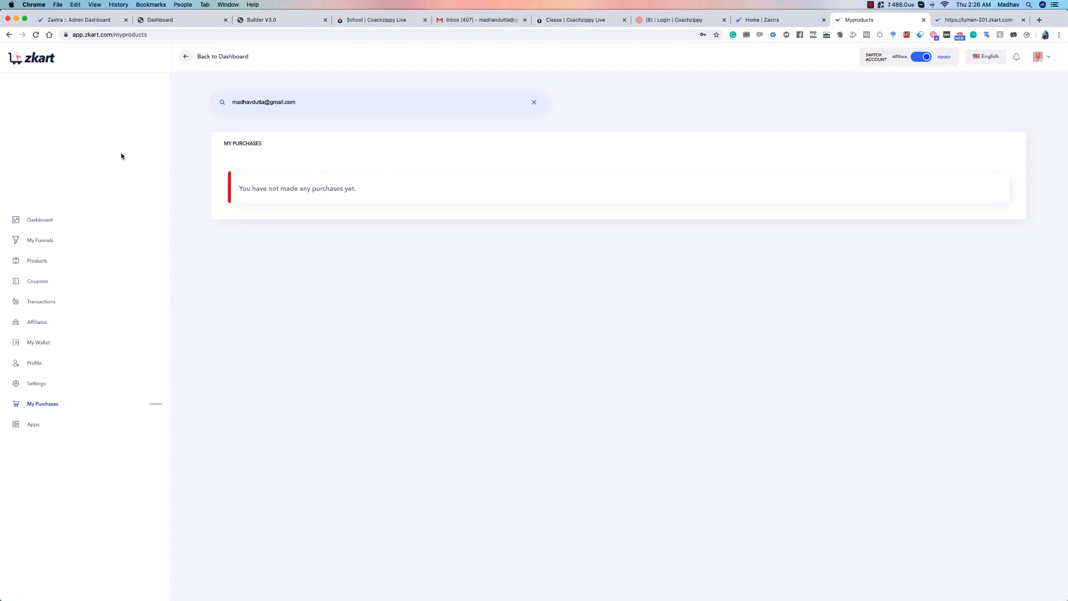
{"action": "left_click", "coordinate": [51, 219]}
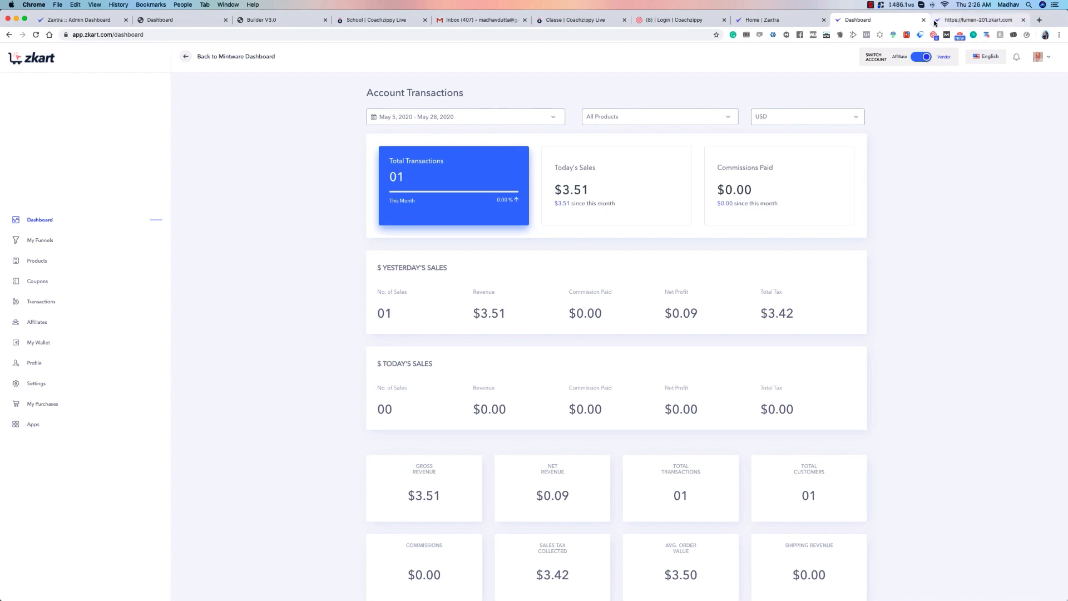
Look over the Lumen 201 checkout page once more and close its browser tab.
{"action": "left_click", "coordinate": [986, 20]}
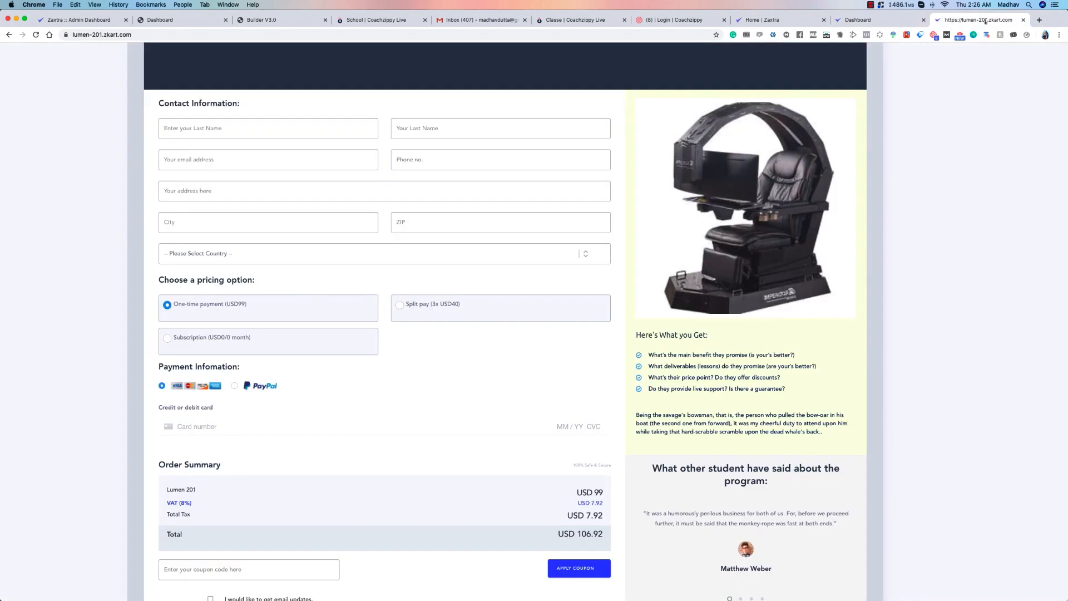
{"action": "scroll", "coordinate": [470, 305], "scroll_direction": "up", "scroll_amount": 2}
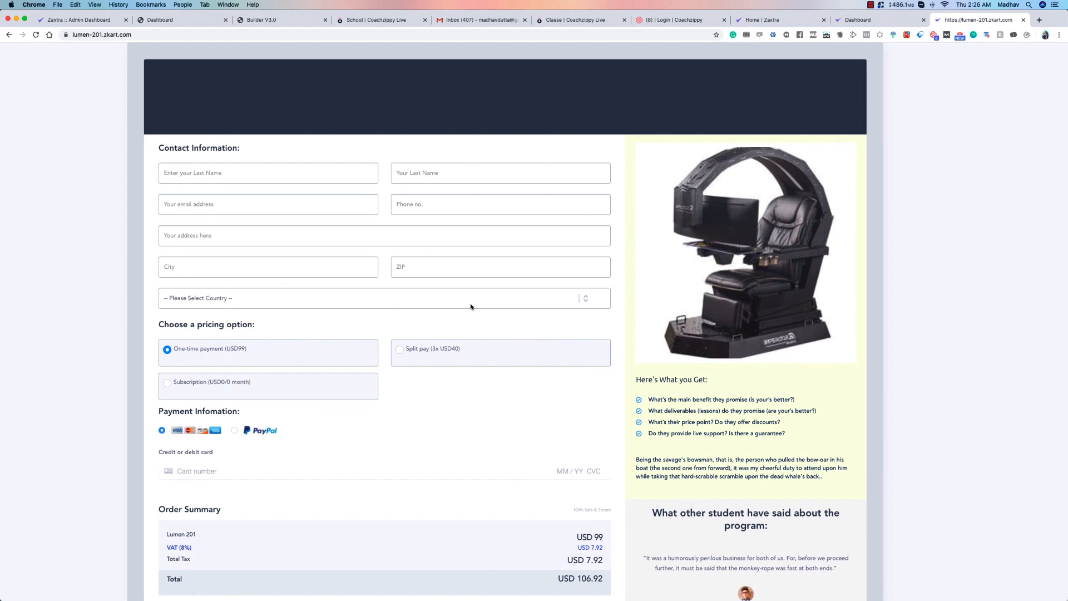
{"action": "scroll", "coordinate": [471, 307], "scroll_direction": "down", "scroll_amount": 4}
{"action": "scroll", "coordinate": [470, 307], "scroll_direction": "up", "scroll_amount": 4}
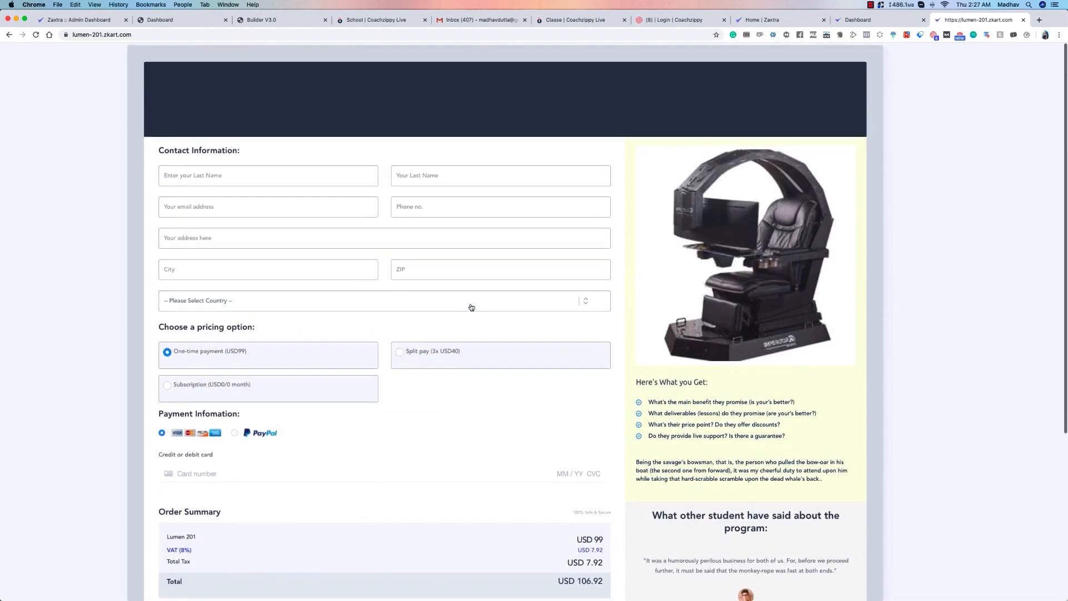
{"action": "left_click", "coordinate": [1023, 20]}
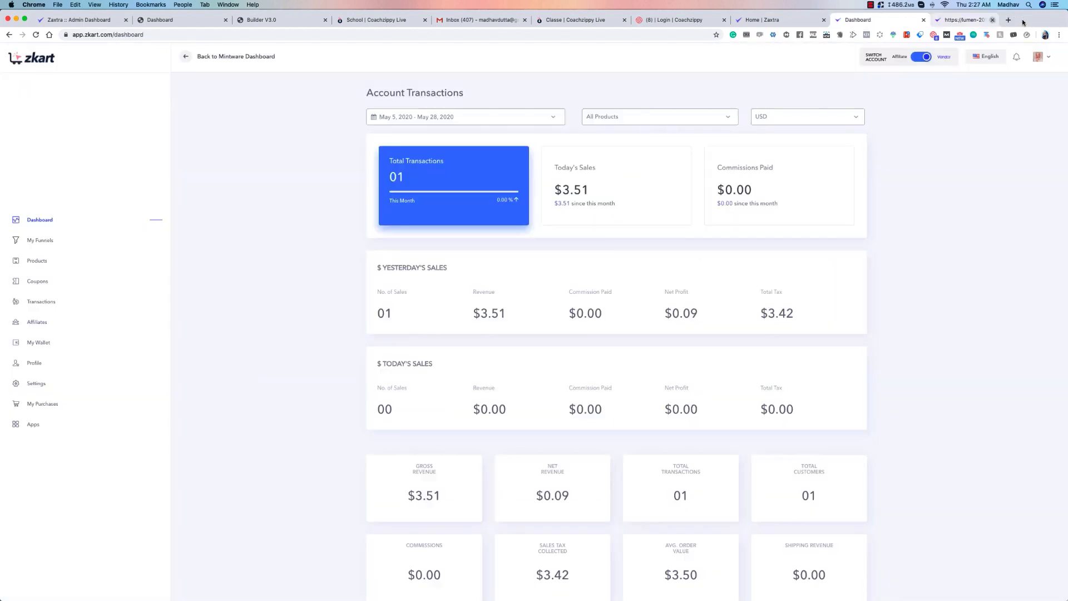